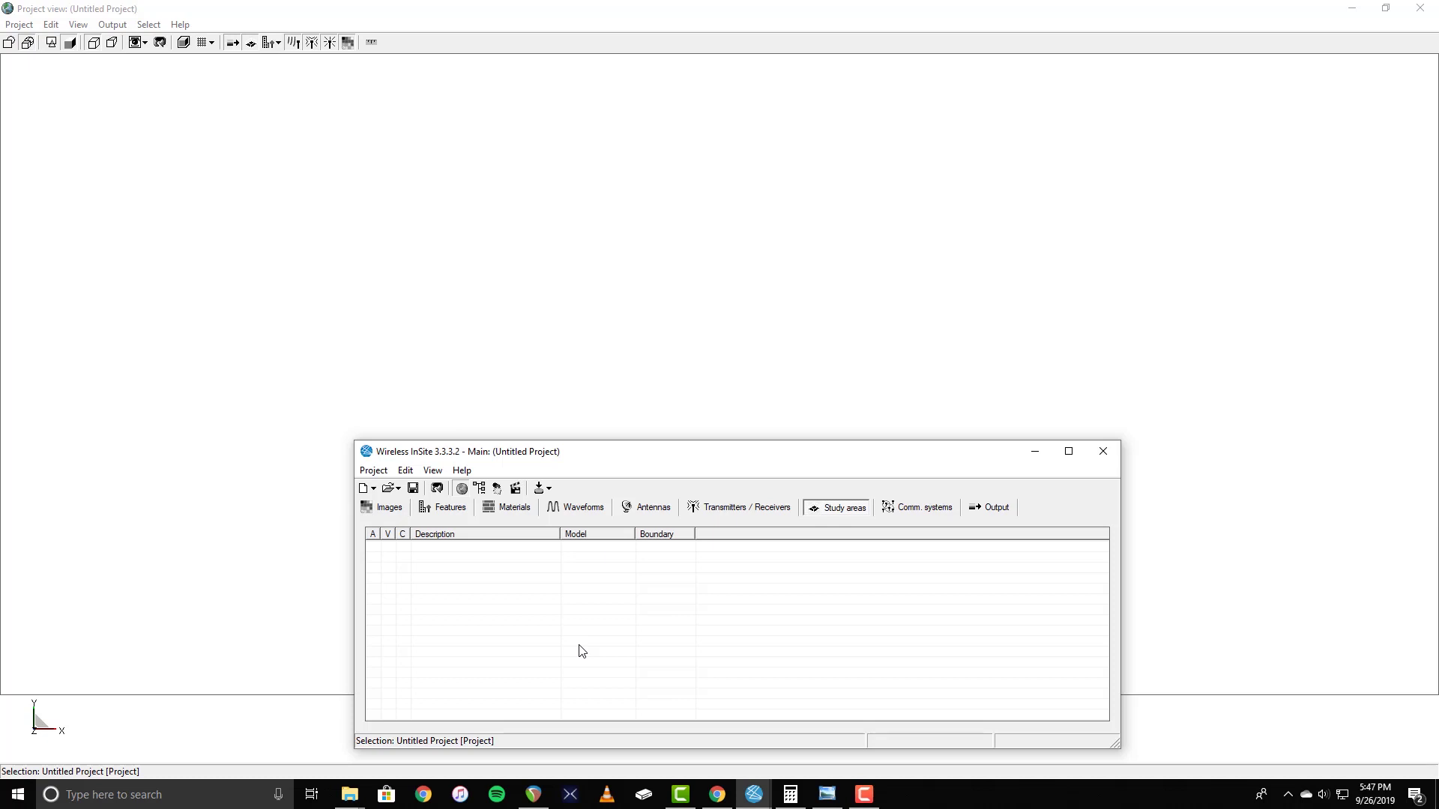
Import the ground_floor.tif floor plan image into the project.
{"action": "left_click", "coordinate": [374, 470]}
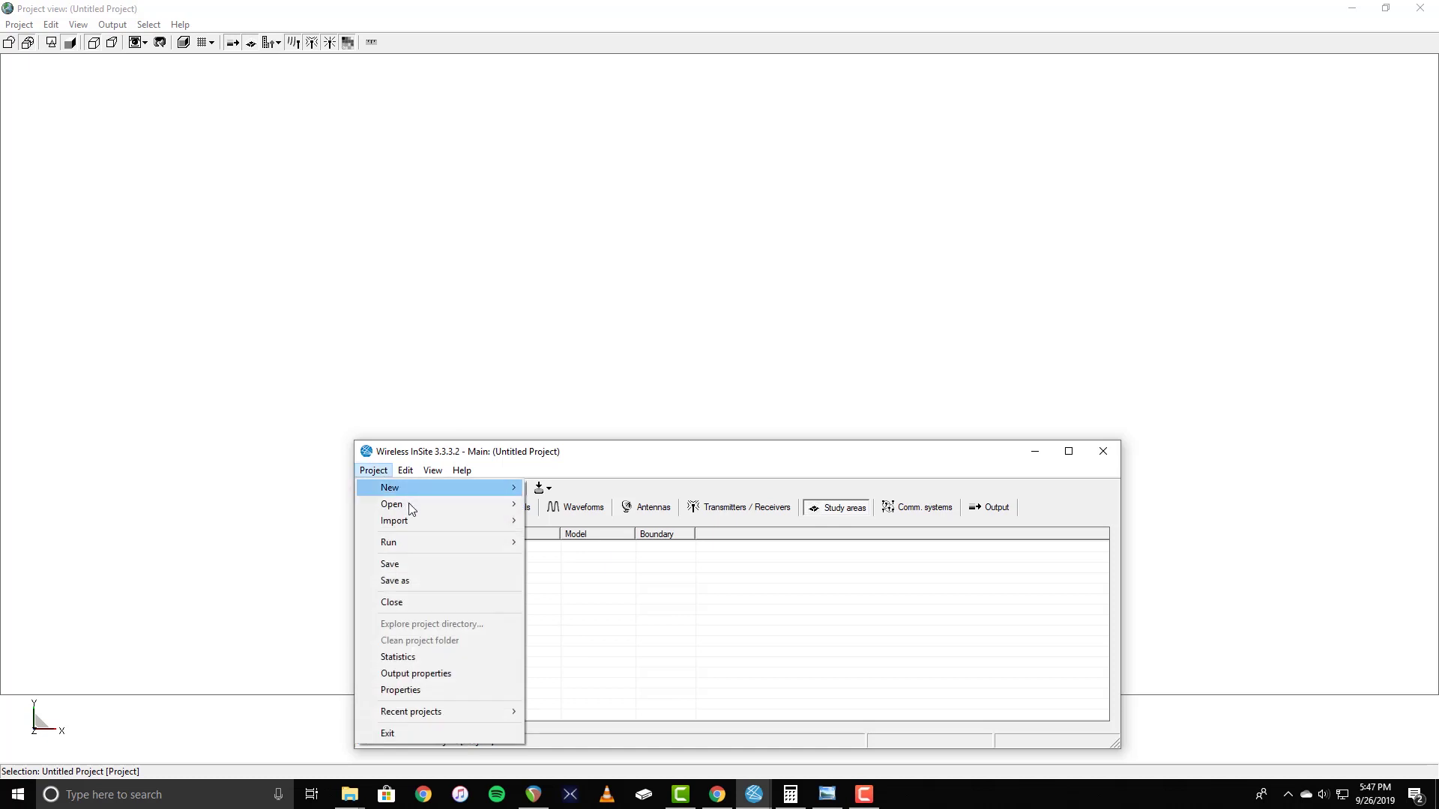
{"action": "mouse_move", "coordinate": [411, 509]}
{"action": "left_click", "coordinate": [551, 543]}
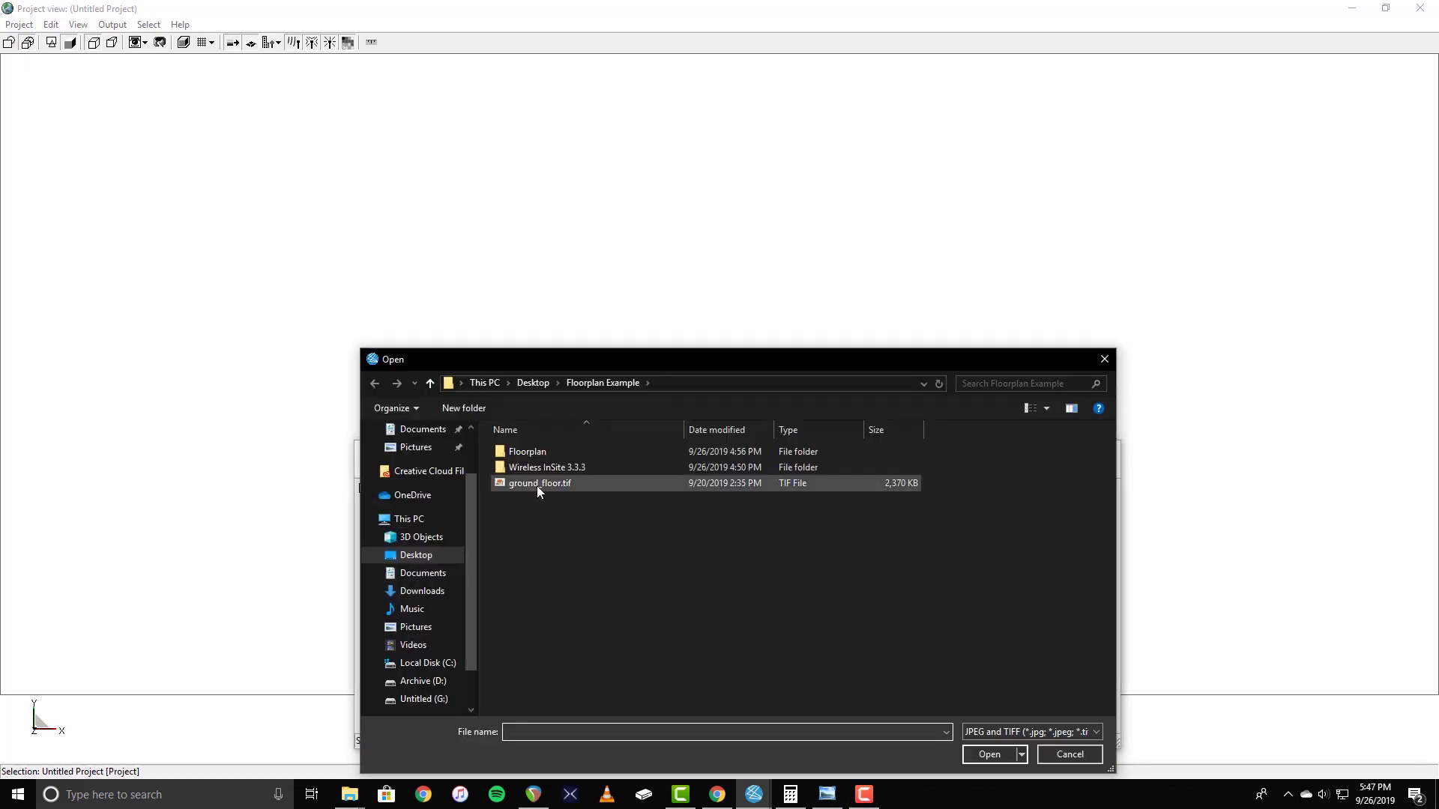
{"action": "double_click", "coordinate": [538, 484]}
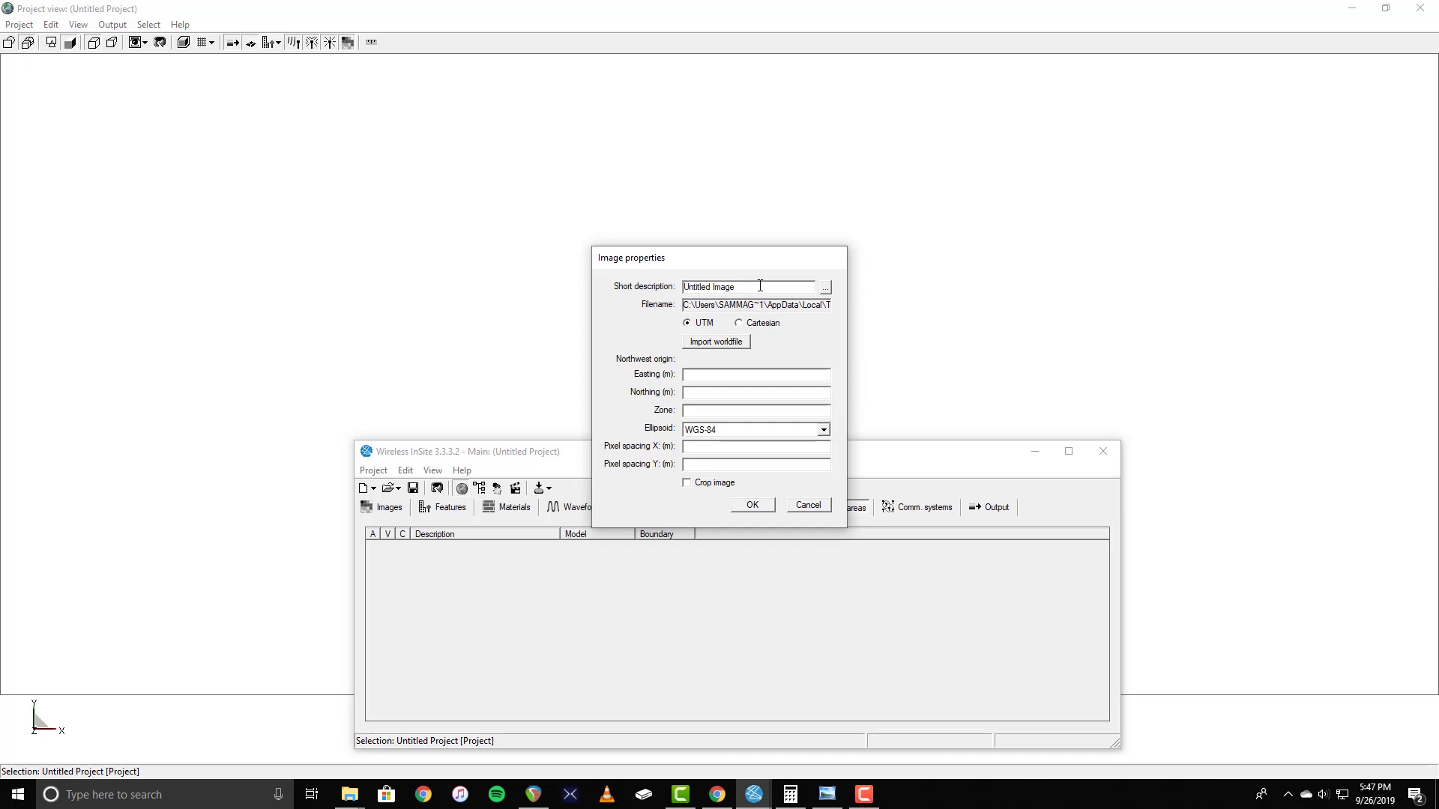
Describe the image as 'Ground Floor' with Cartesian coordinates, then view the plan in Photo Viewer.
{"action": "left_click_drag", "start_coordinate": [759, 287], "coordinate": [669, 284]}
{"action": "type", "text": "Ground Floor"}
{"action": "left_click", "coordinate": [740, 324]}
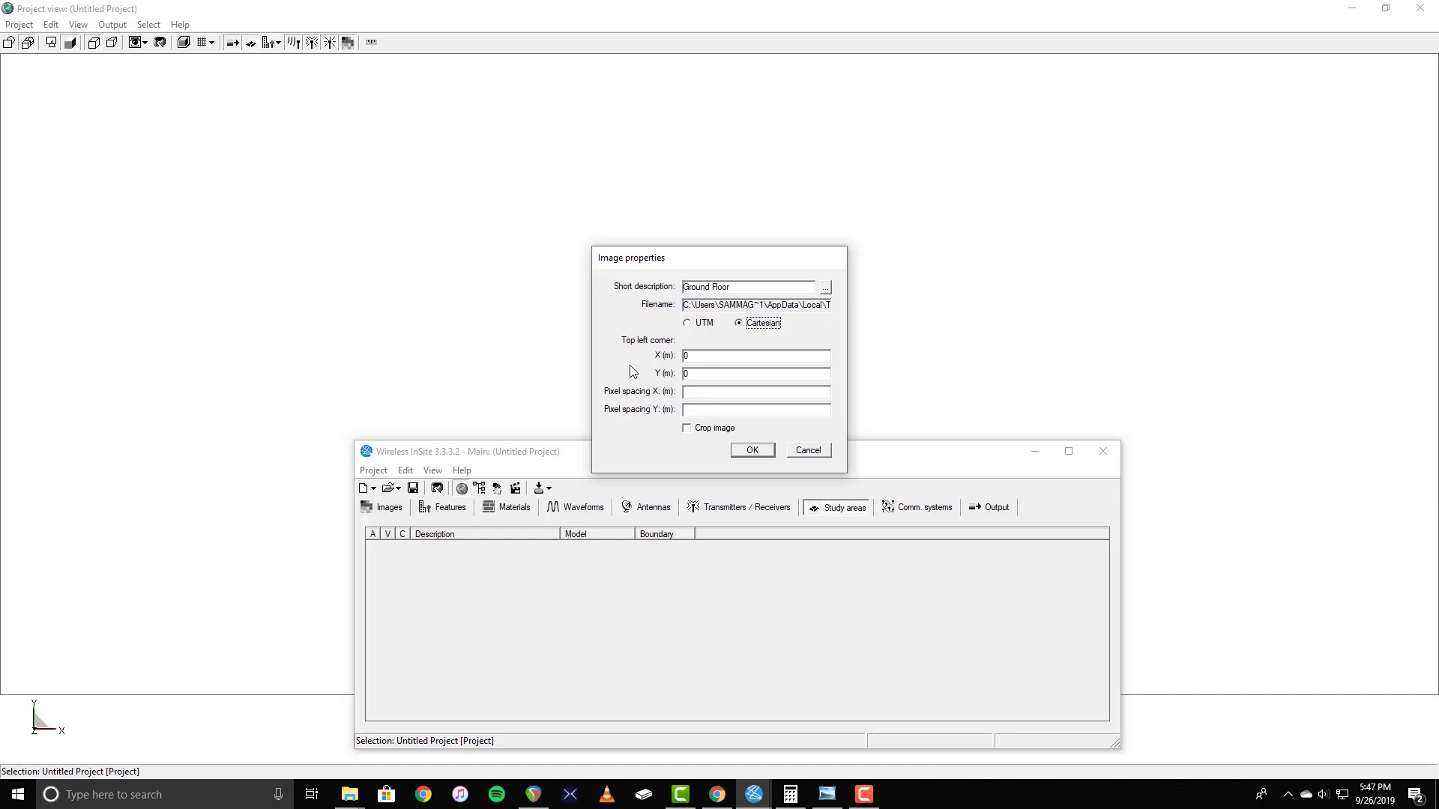
{"action": "left_click", "coordinate": [828, 796]}
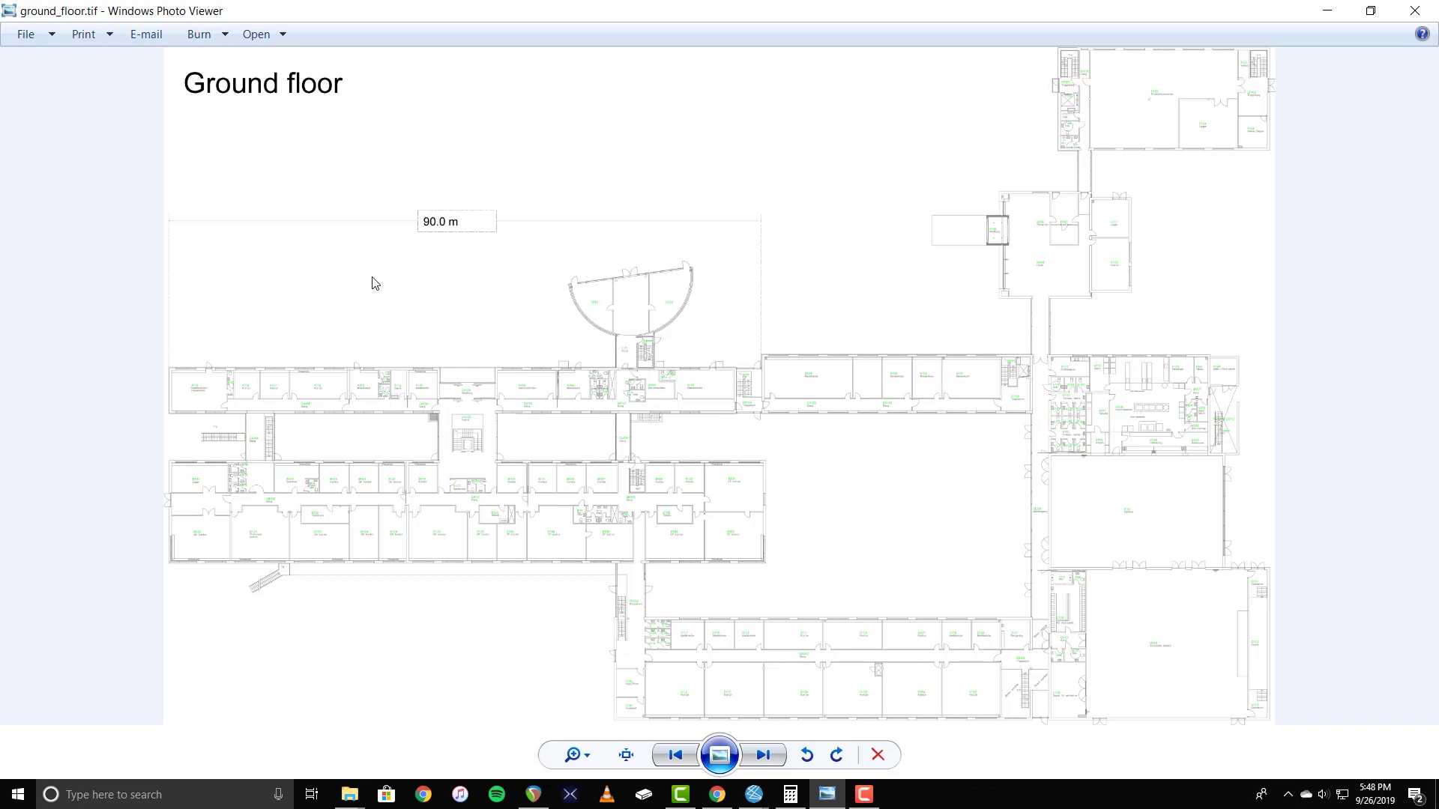
In Calculator, compute 90 ÷ 5175 = 0.0173913 and select the result's leading digits.
{"action": "left_click", "coordinate": [794, 798]}
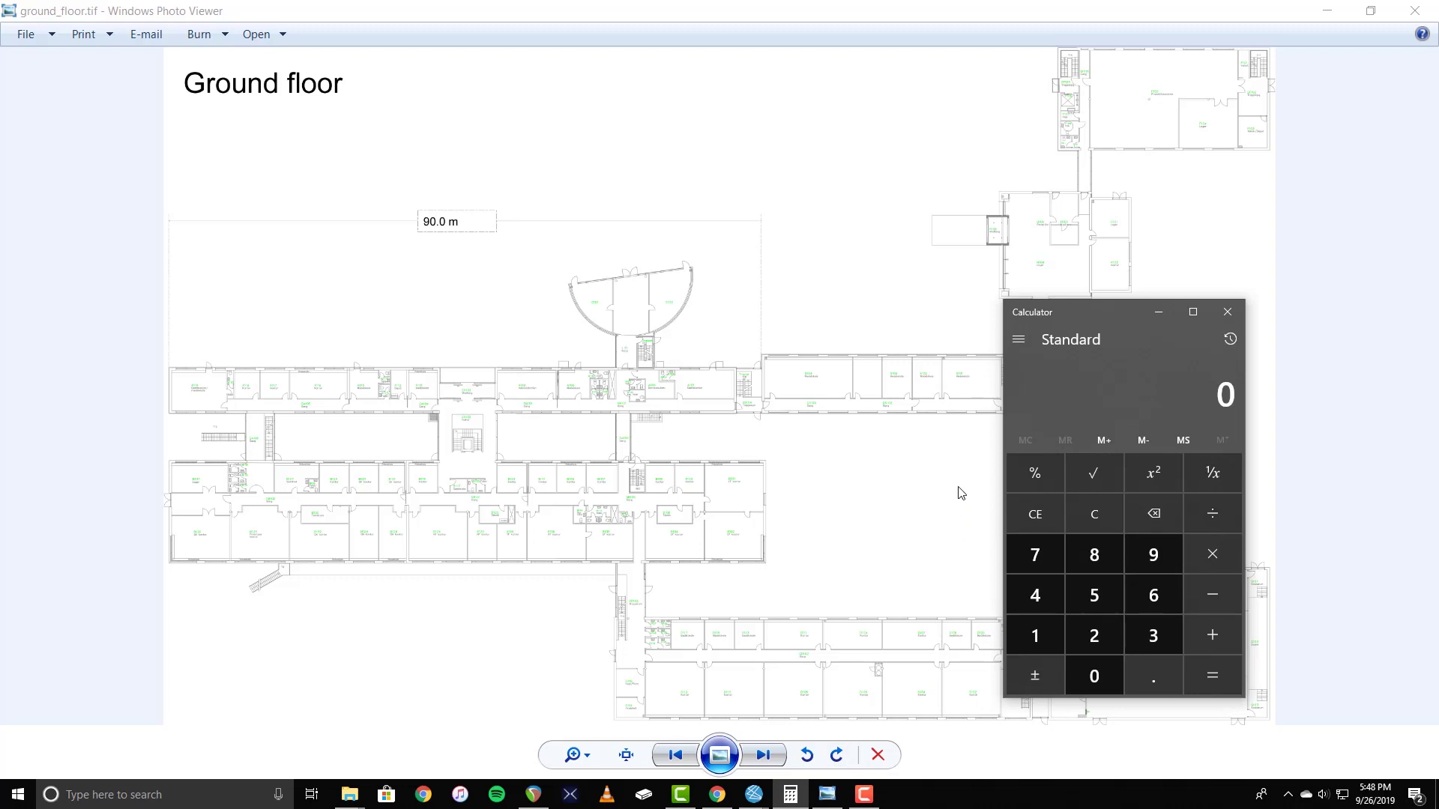
{"action": "type", "text": "90"}
{"action": "key", "text": "slash"}
{"action": "type", "text": "5175"}
{"action": "key", "text": "Return"}
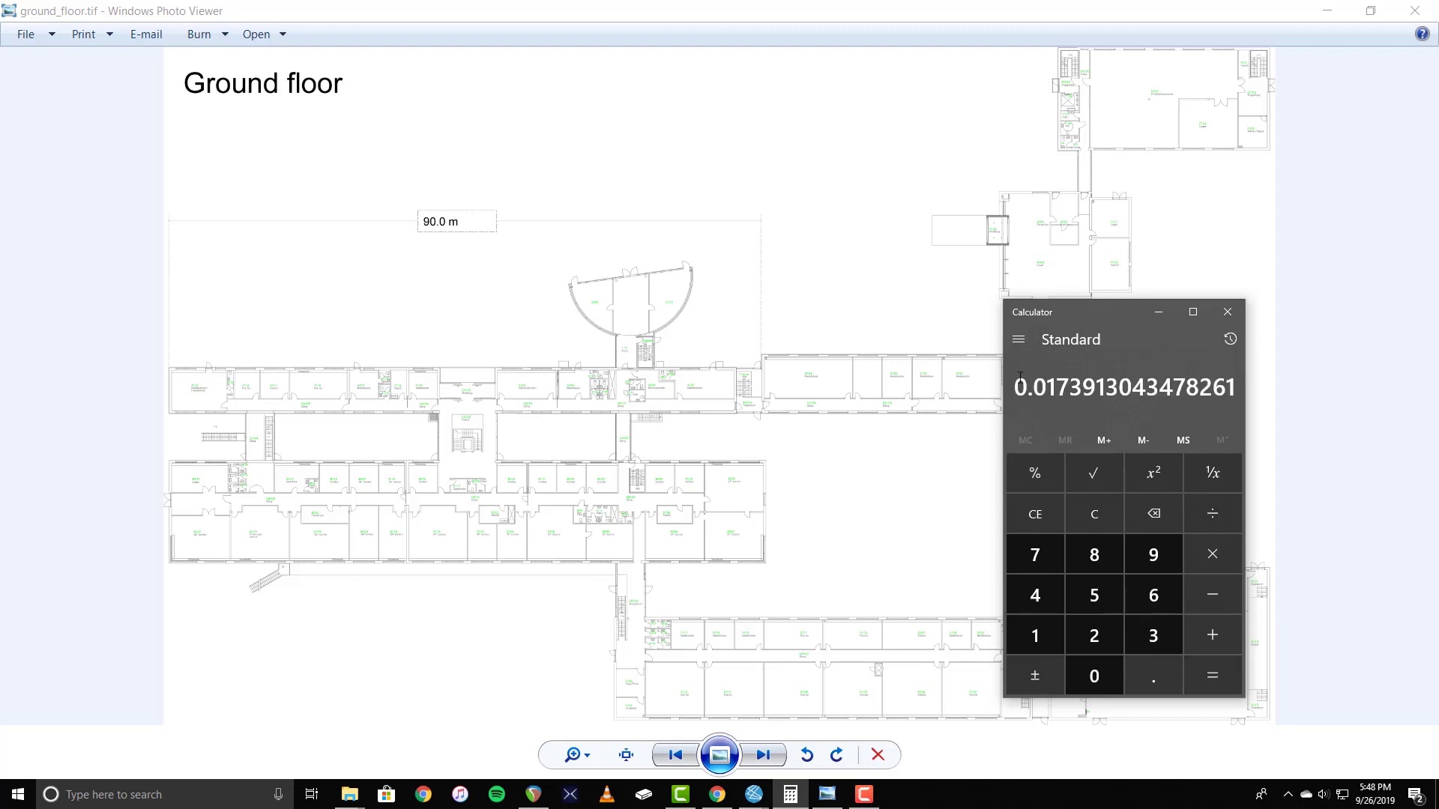
{"action": "left_click_drag", "start_coordinate": [1020, 377], "coordinate": [1104, 390]}
{"action": "key", "text": "ctrl+c"}
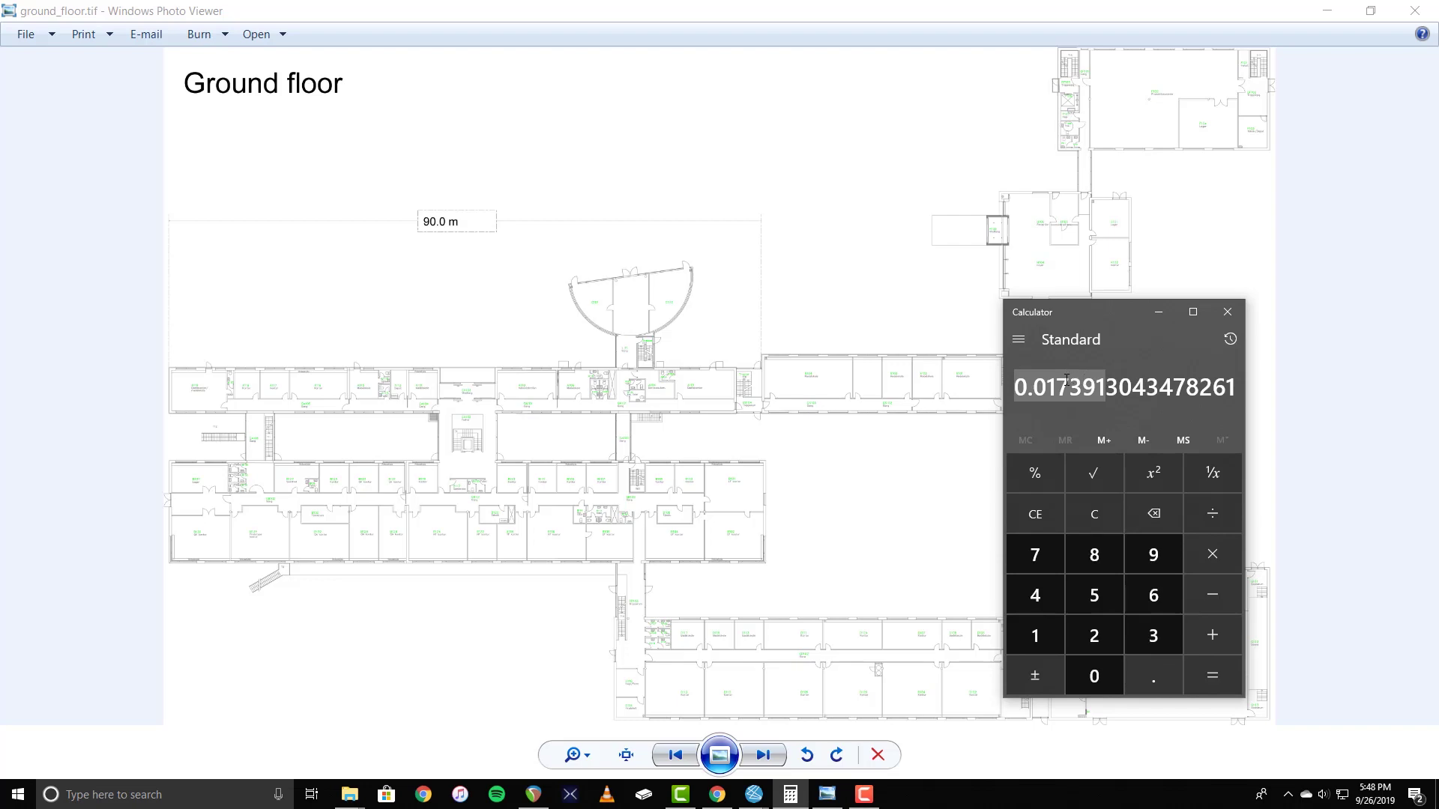
Set the image pixel spacing to 0.017391 in X and -0.017391 in Y.
{"action": "left_click", "coordinate": [1327, 11]}
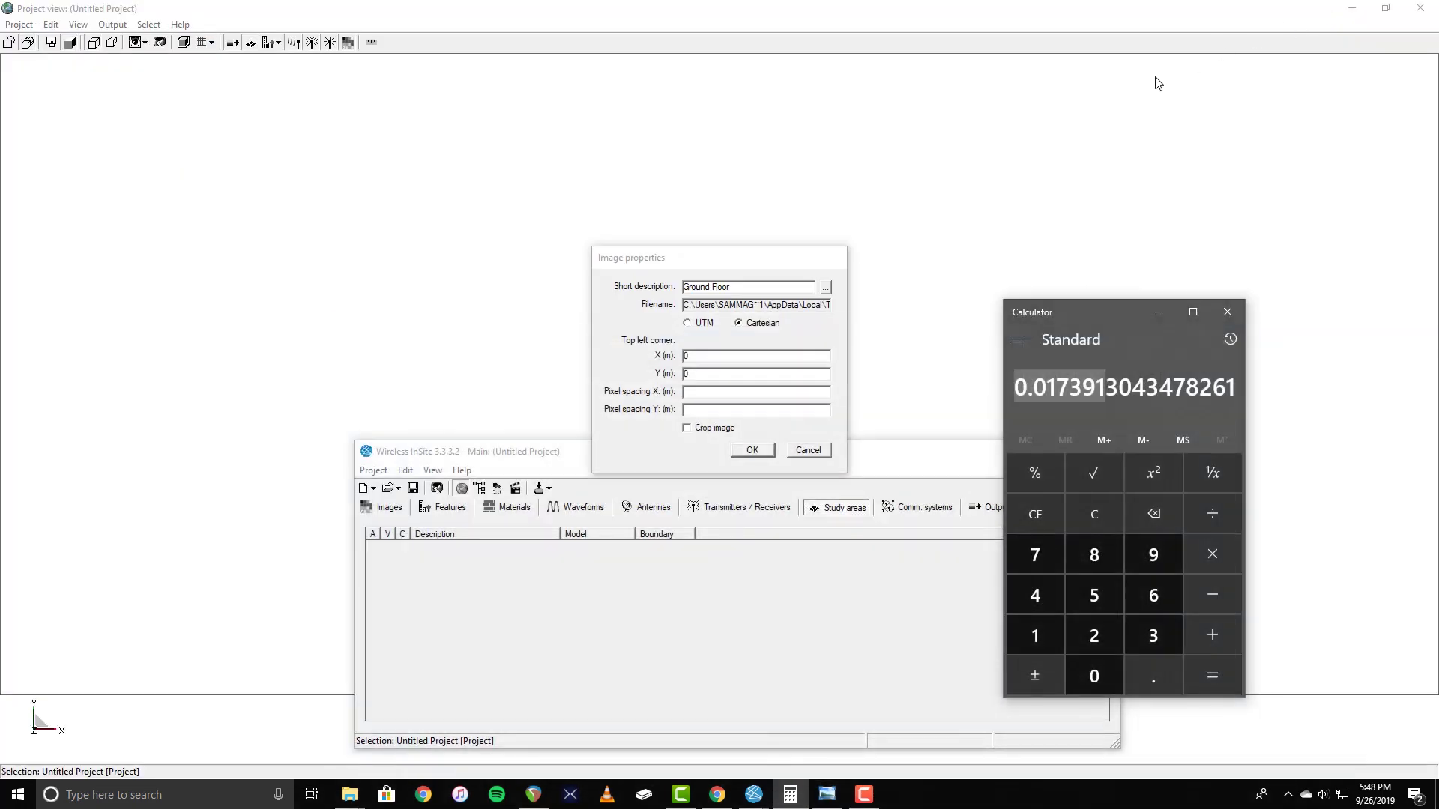
{"action": "left_click", "coordinate": [774, 394]}
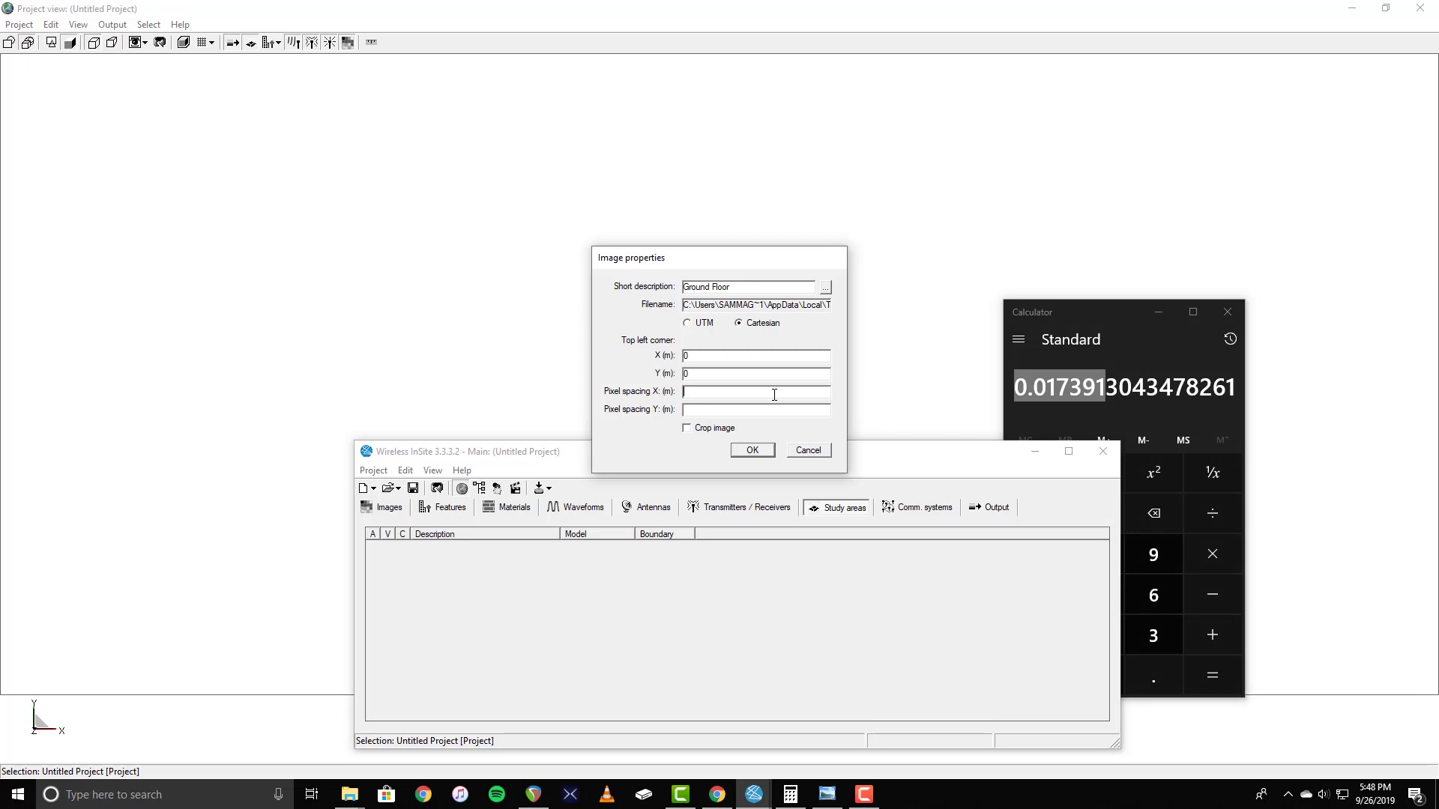
{"action": "key", "text": "ctrl+v"}
{"action": "key", "text": "ctrl+v"}
{"action": "left_click", "coordinate": [684, 410]}
{"action": "type", "text": "-"}
Skip cropping and confirm the Ground Floor image properties.
{"action": "left_click", "coordinate": [687, 429]}
{"action": "left_click", "coordinate": [752, 449]}
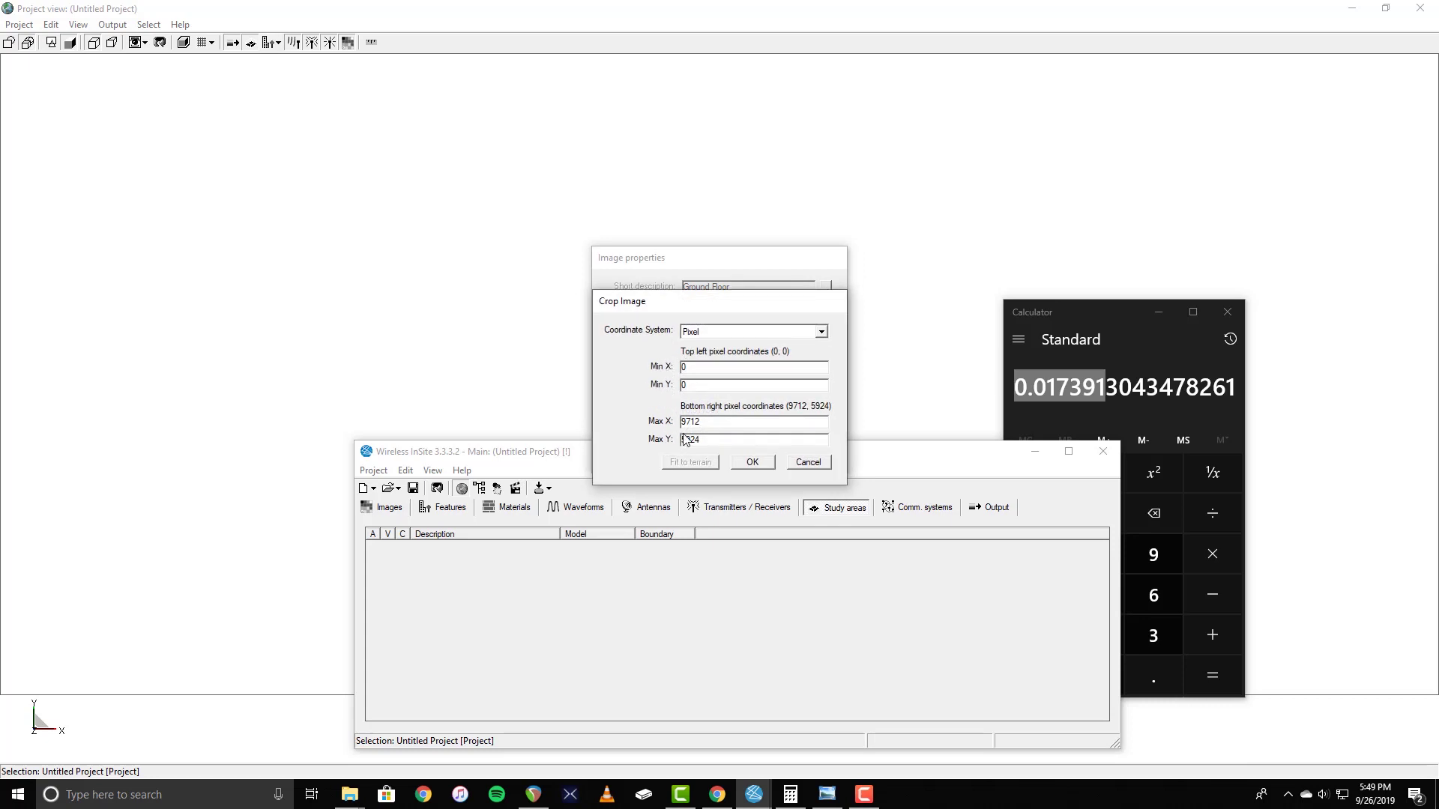
{"action": "left_click", "coordinate": [808, 462]}
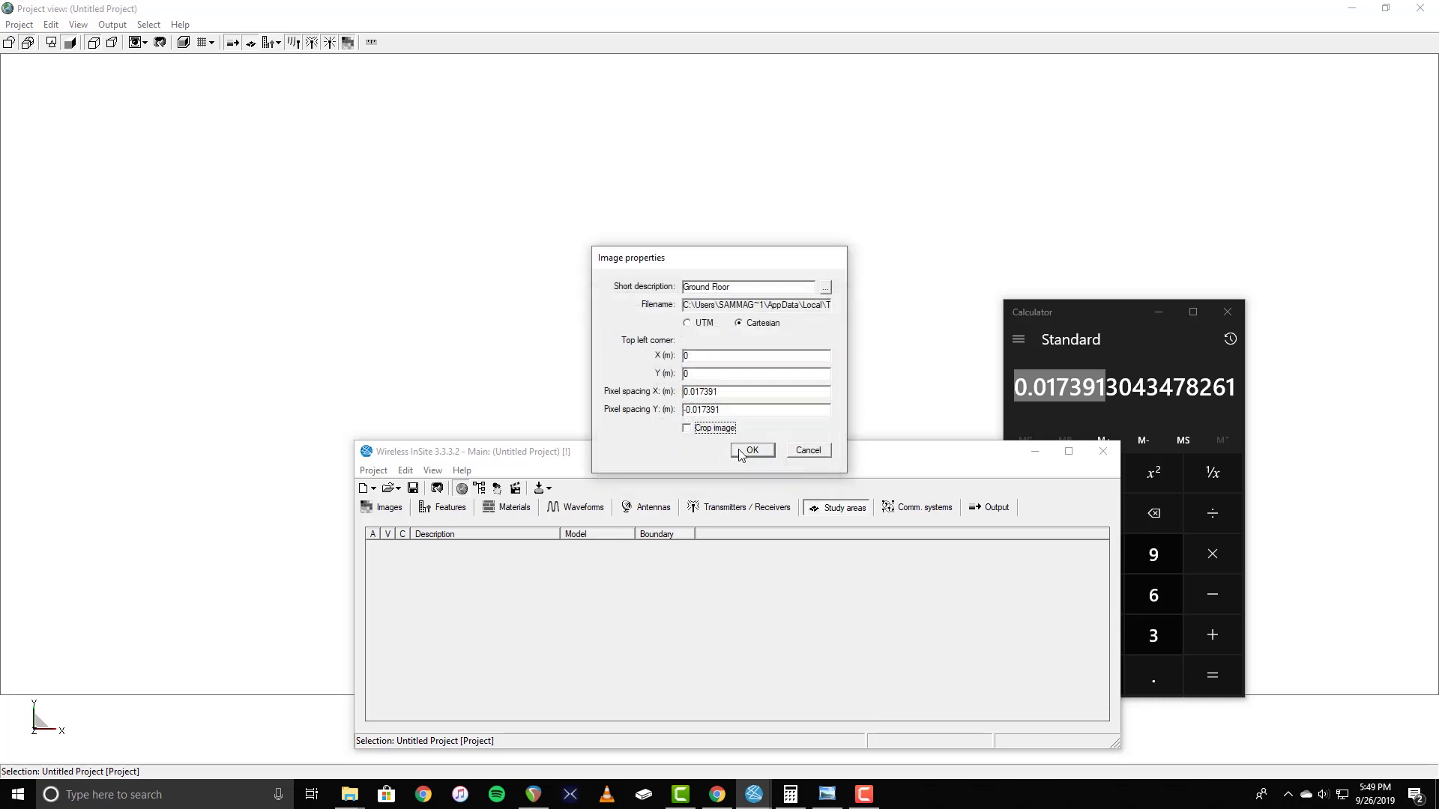
{"action": "left_click", "coordinate": [752, 450]}
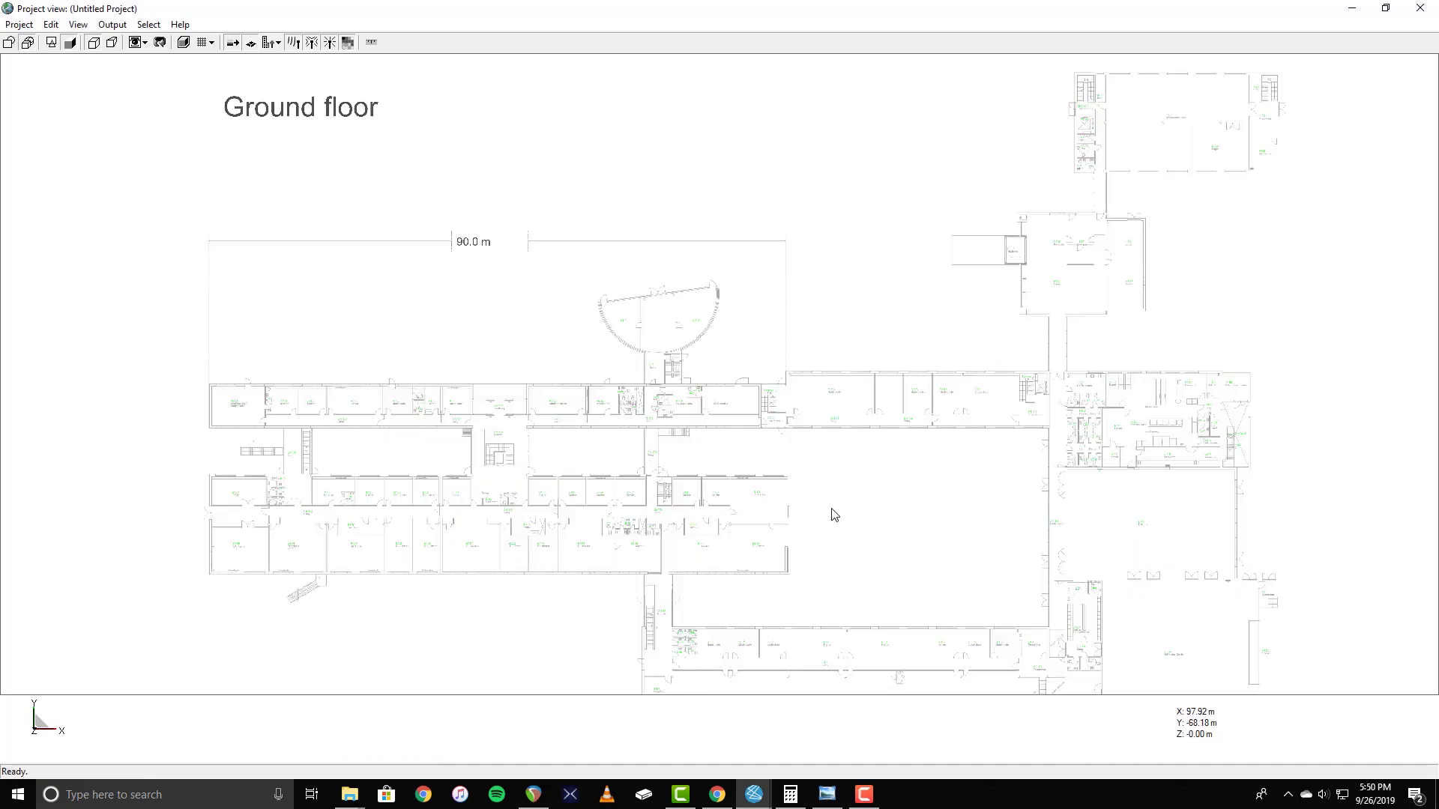
Measure the plan's 90.0 m scale bar end to end, getting about 90.08 m.
{"action": "left_click", "coordinate": [371, 43]}
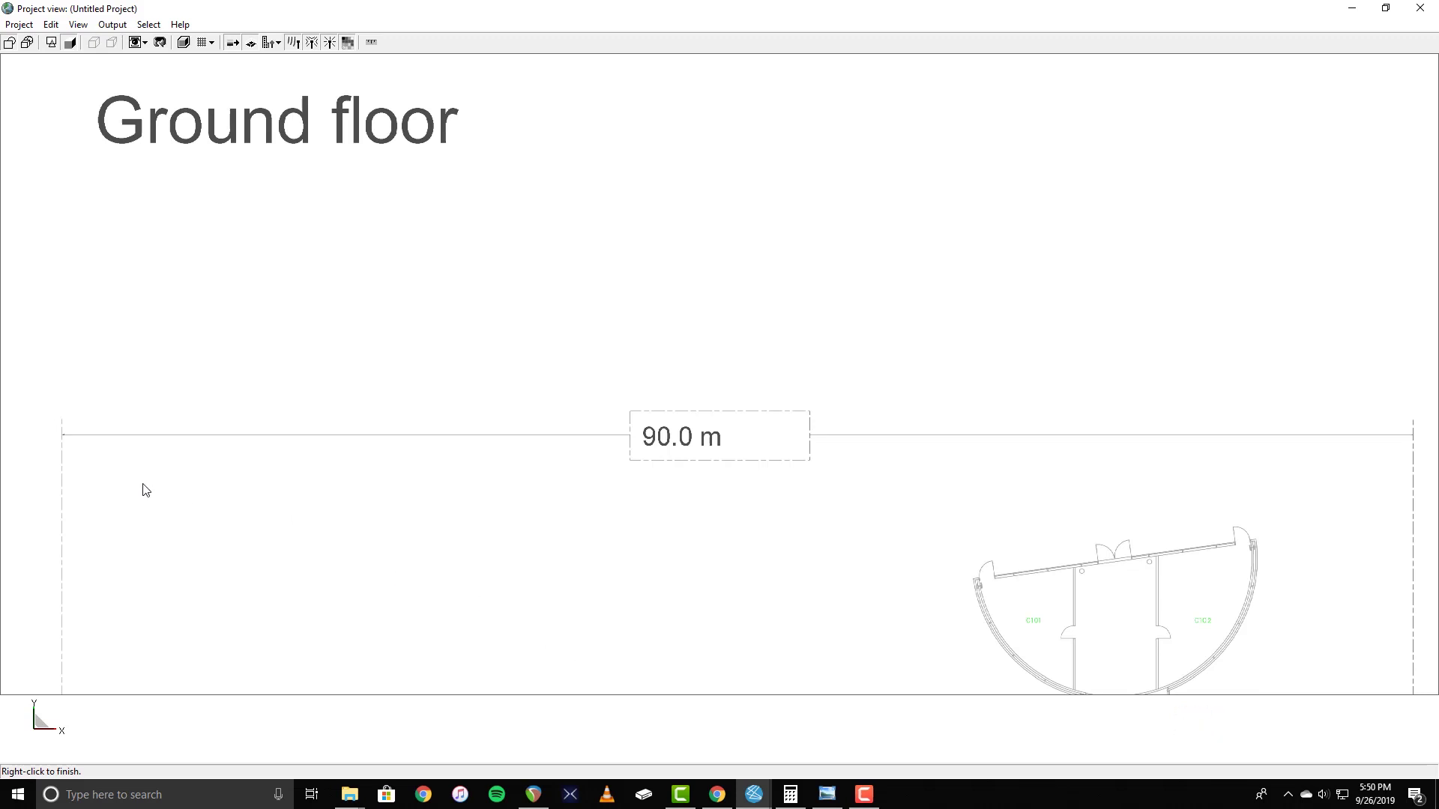
{"action": "middle_click_drag", "start_coordinate": [337, 572], "coordinate": [330, 420]}
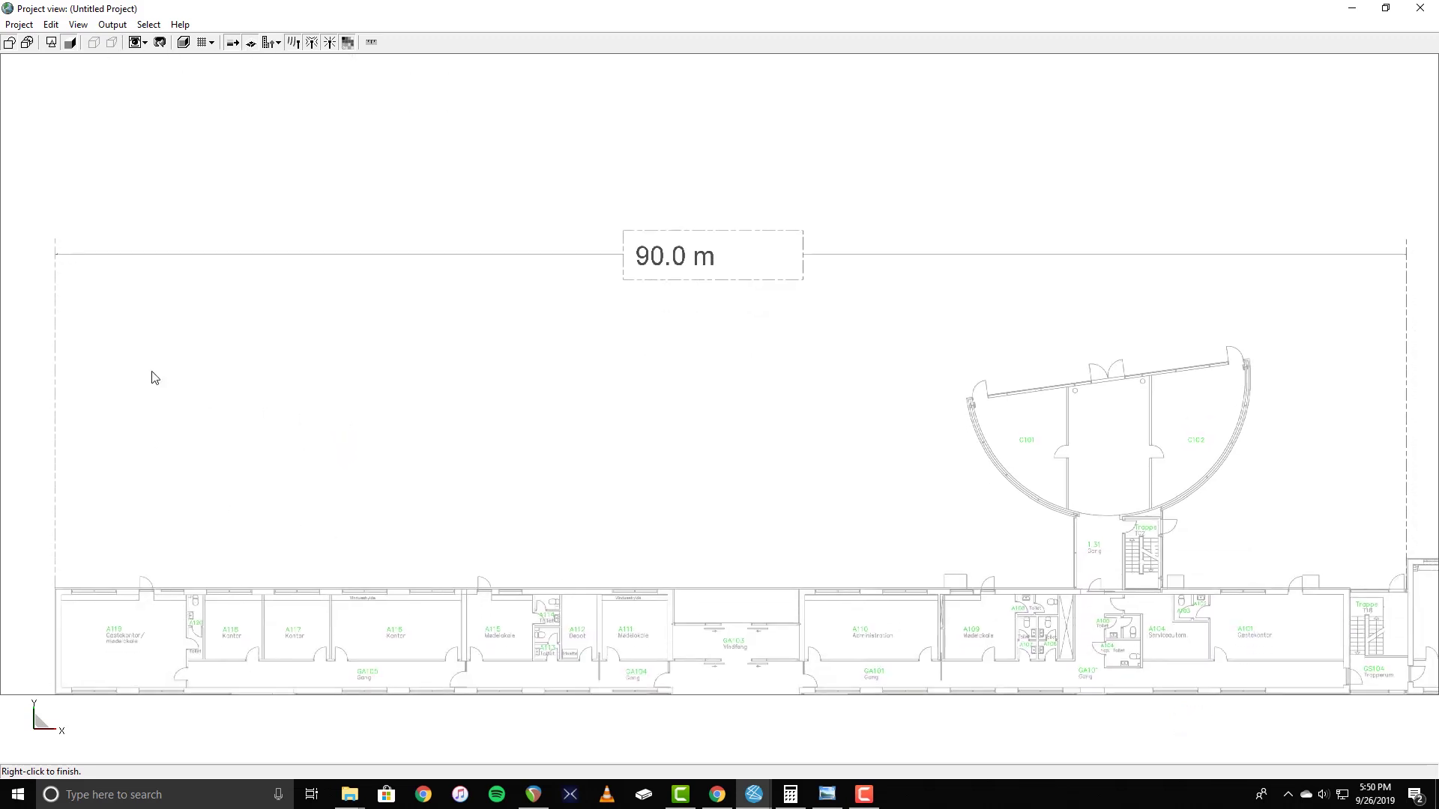
{"action": "left_click", "coordinate": [55, 287]}
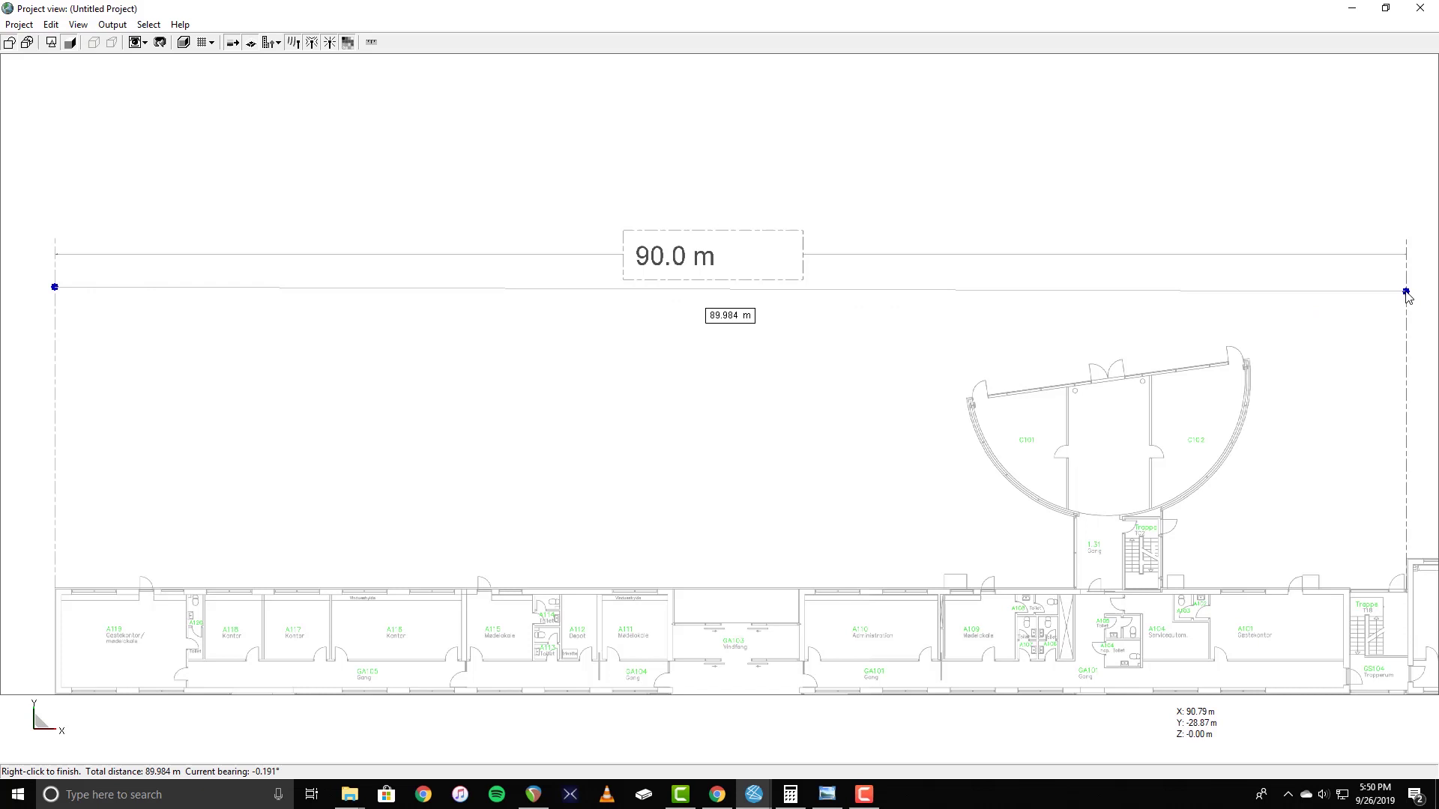
{"action": "left_click", "coordinate": [1405, 292]}
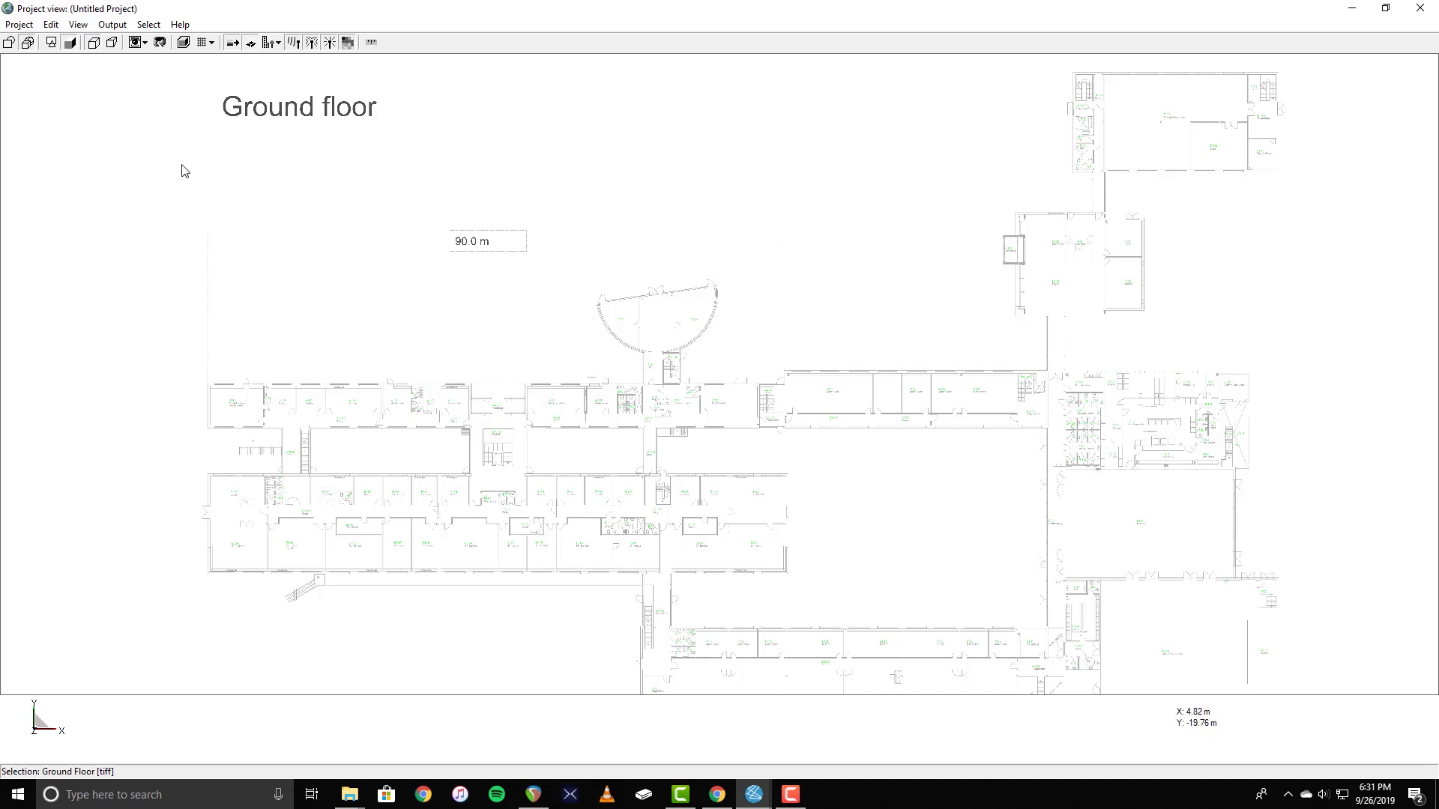
Create a new floor plan feature spanning base 0 m to top 3 m.
{"action": "left_click", "coordinate": [28, 25]}
{"action": "mouse_move", "coordinate": [39, 43]}
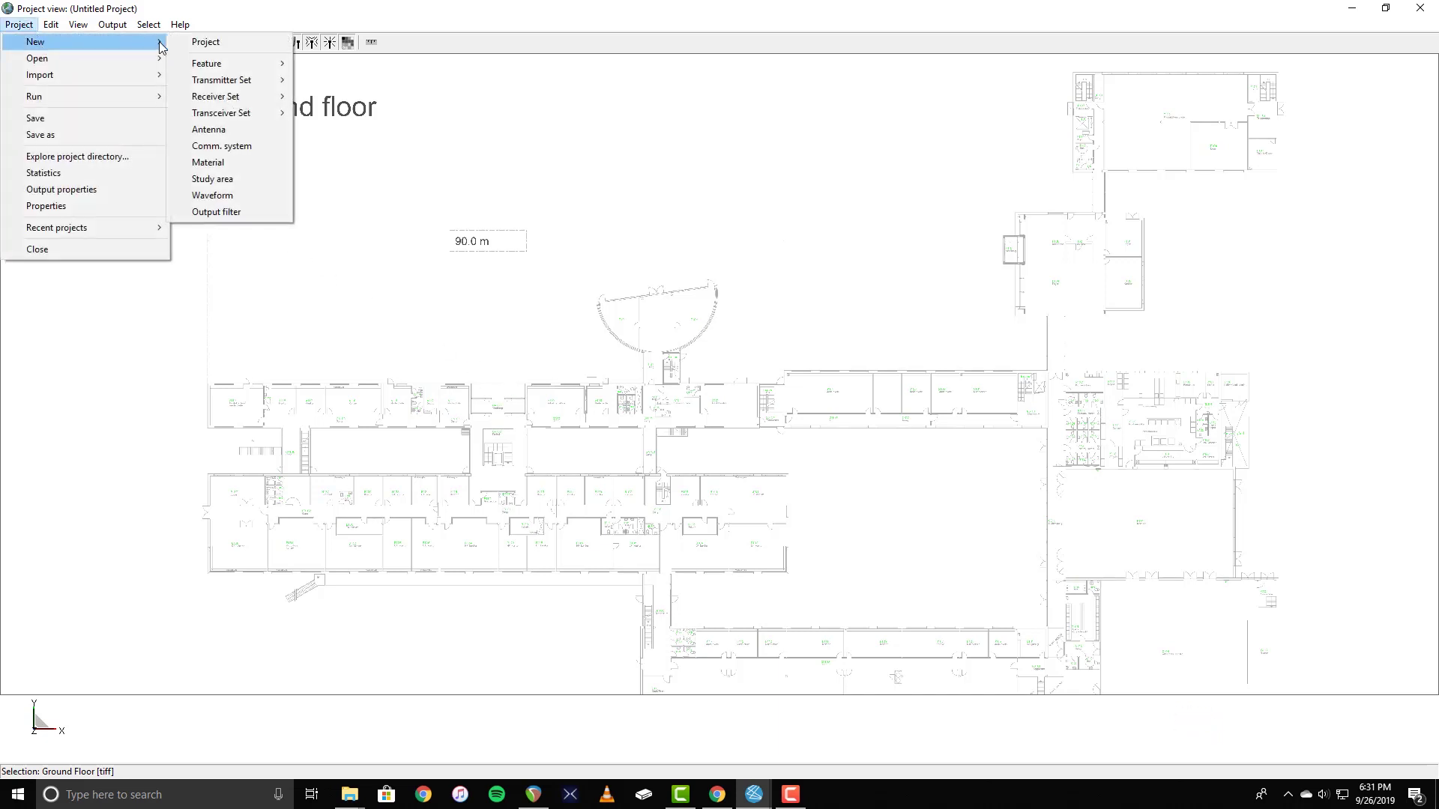
{"action": "mouse_move", "coordinate": [210, 64]}
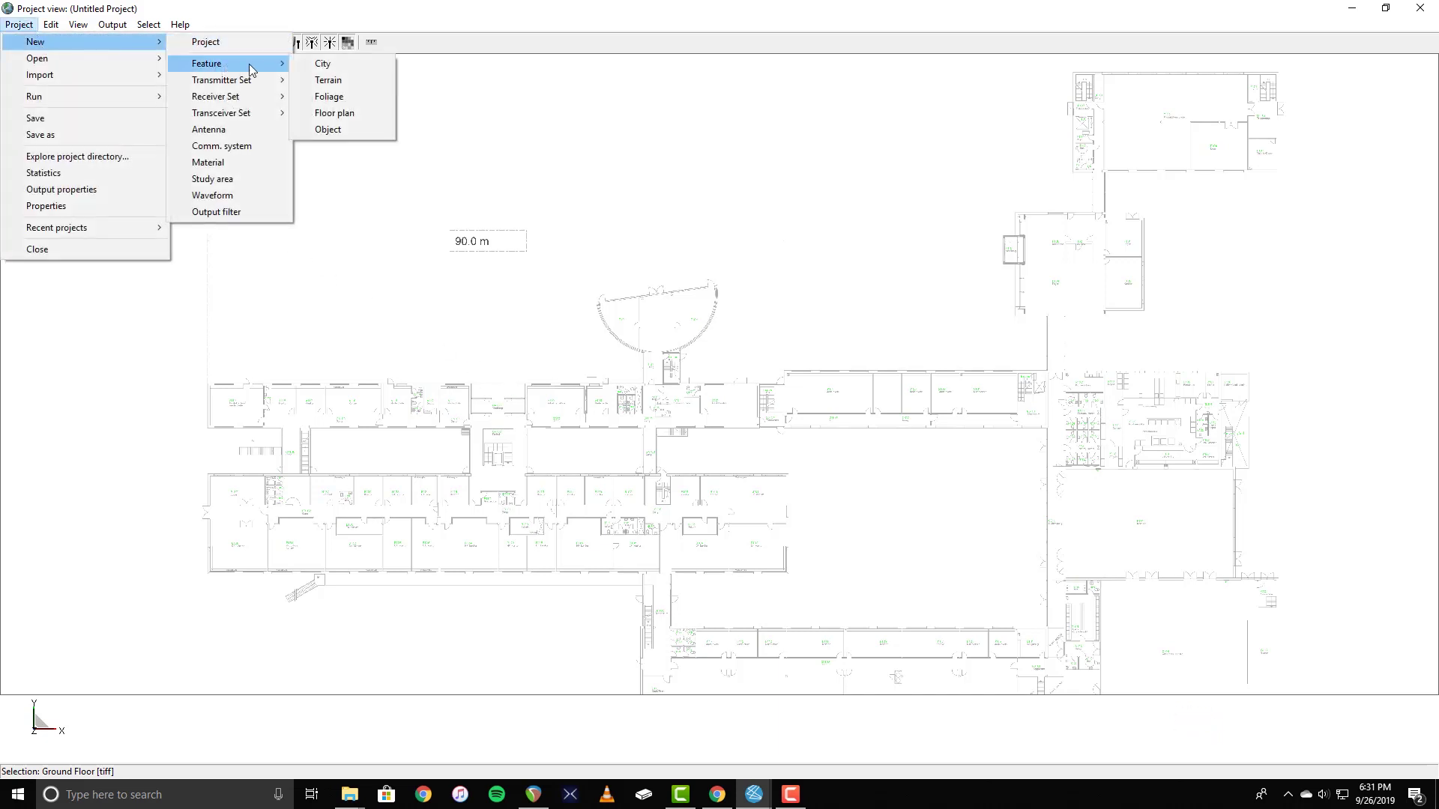
{"action": "left_click", "coordinate": [340, 113]}
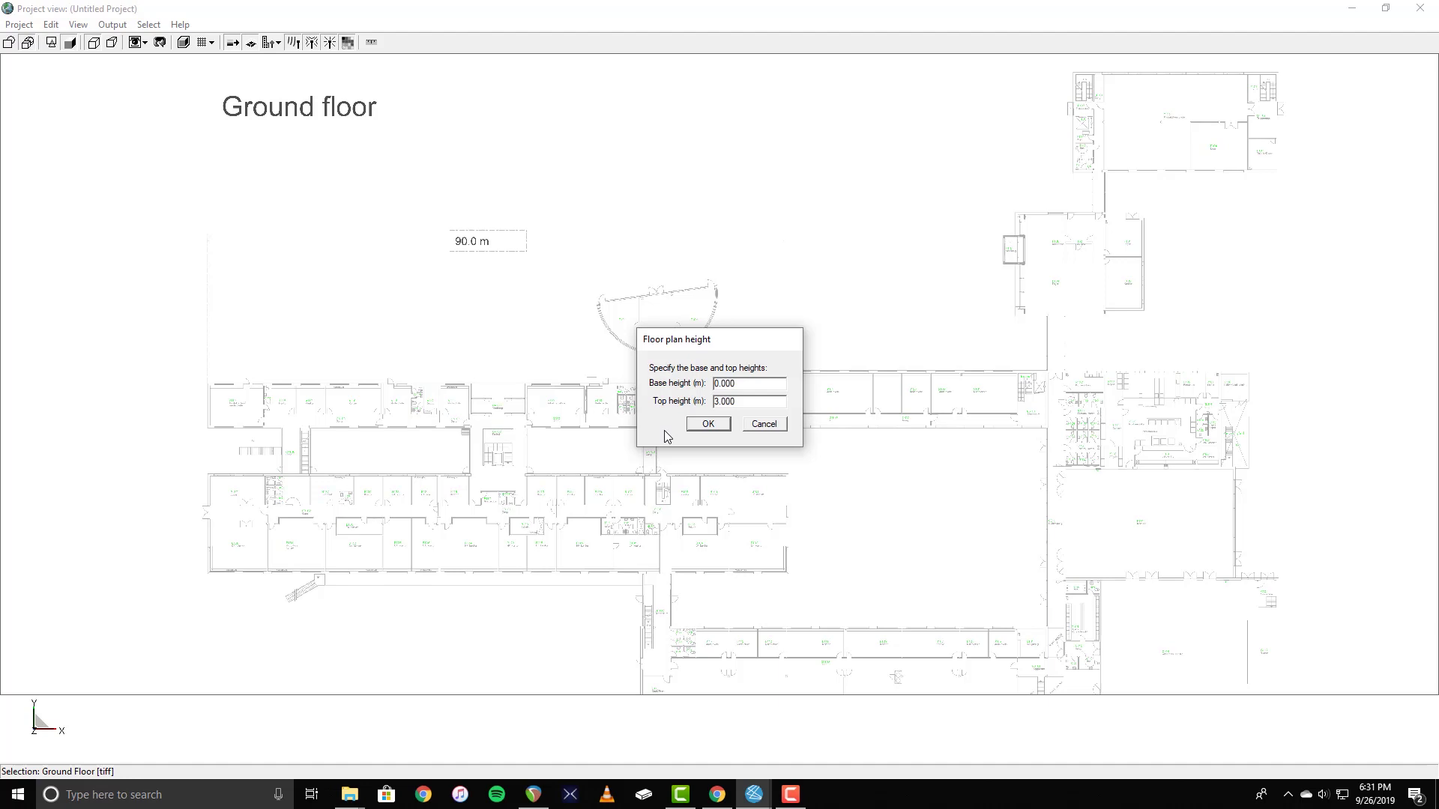
{"action": "left_click", "coordinate": [707, 424]}
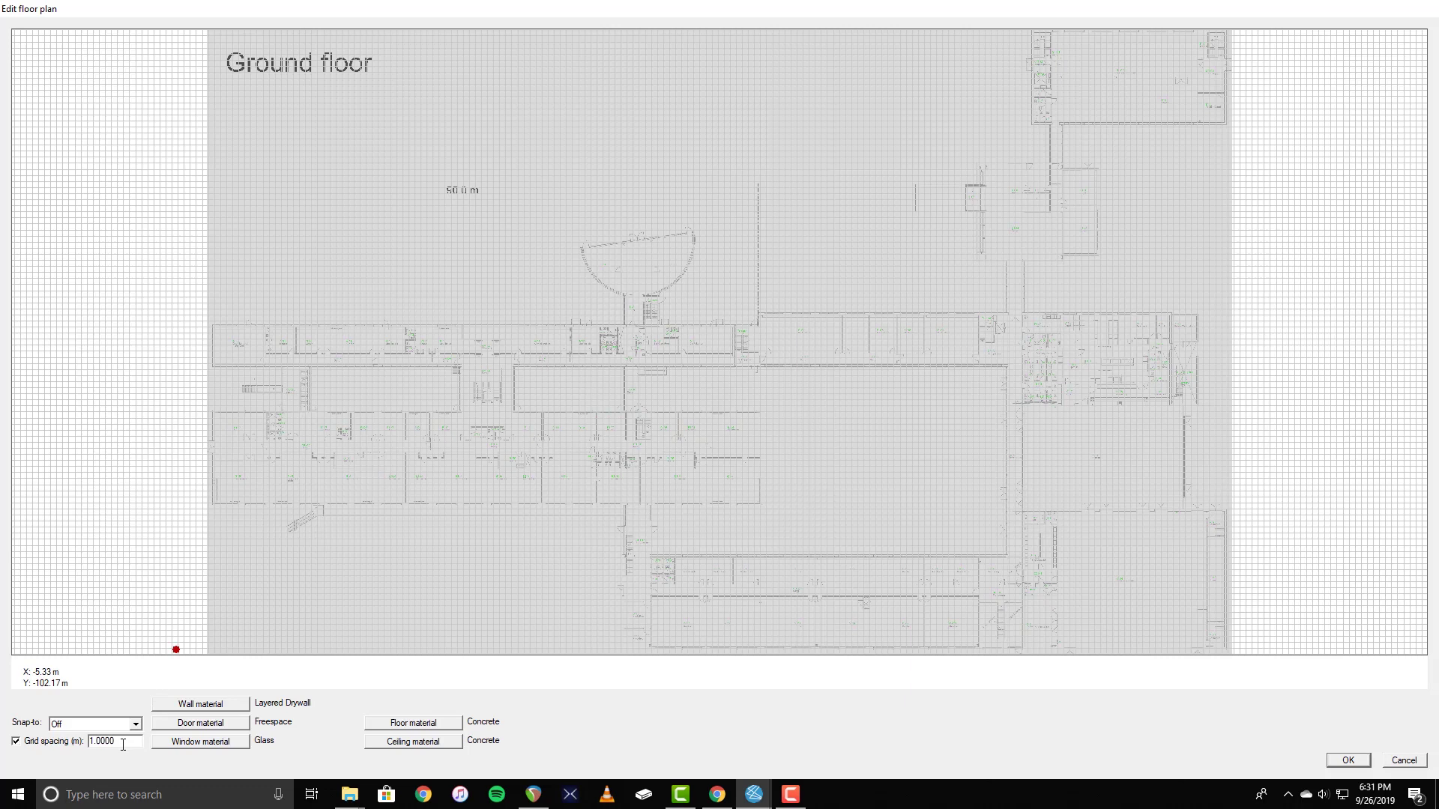
Set the grid spacing to 0.1 m with snapping to grid lines.
{"action": "left_click_drag", "start_coordinate": [119, 742], "coordinate": [88, 742]}
{"action": "type", "text": "0.1"}
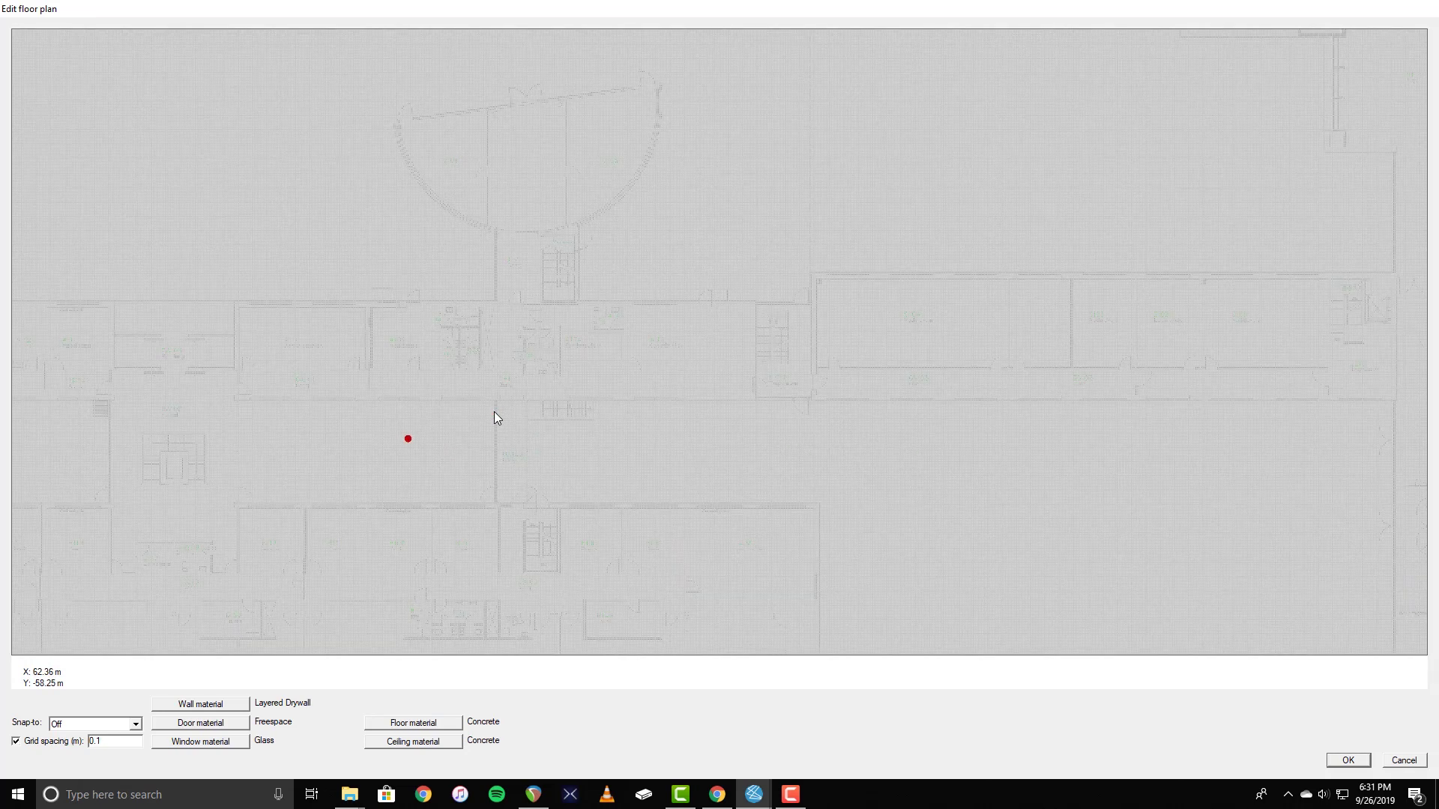
{"action": "scroll", "coordinate": [493, 412], "scroll_direction": "up", "scroll_amount": 1}
{"action": "left_click", "coordinate": [137, 724]}
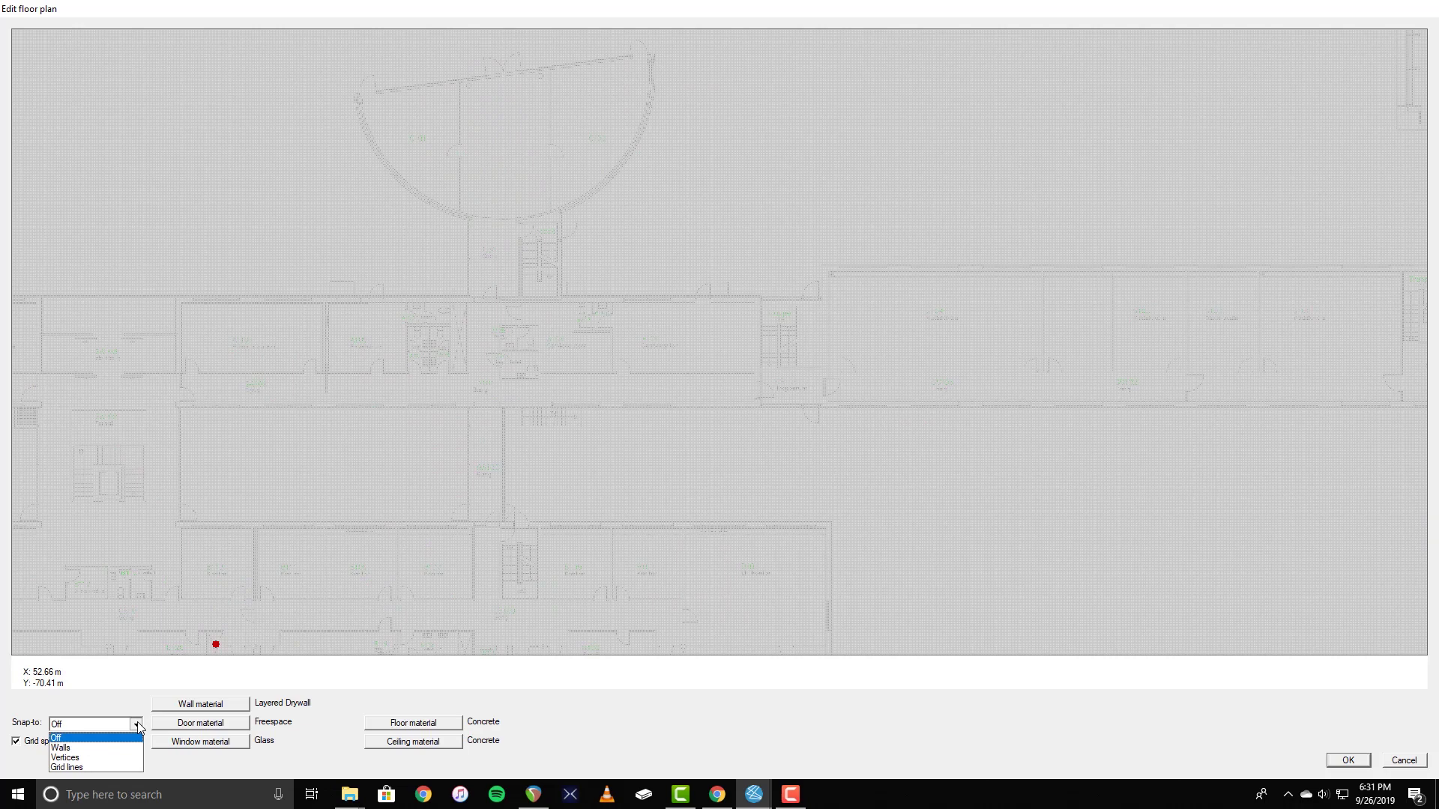
{"action": "left_click", "coordinate": [90, 768]}
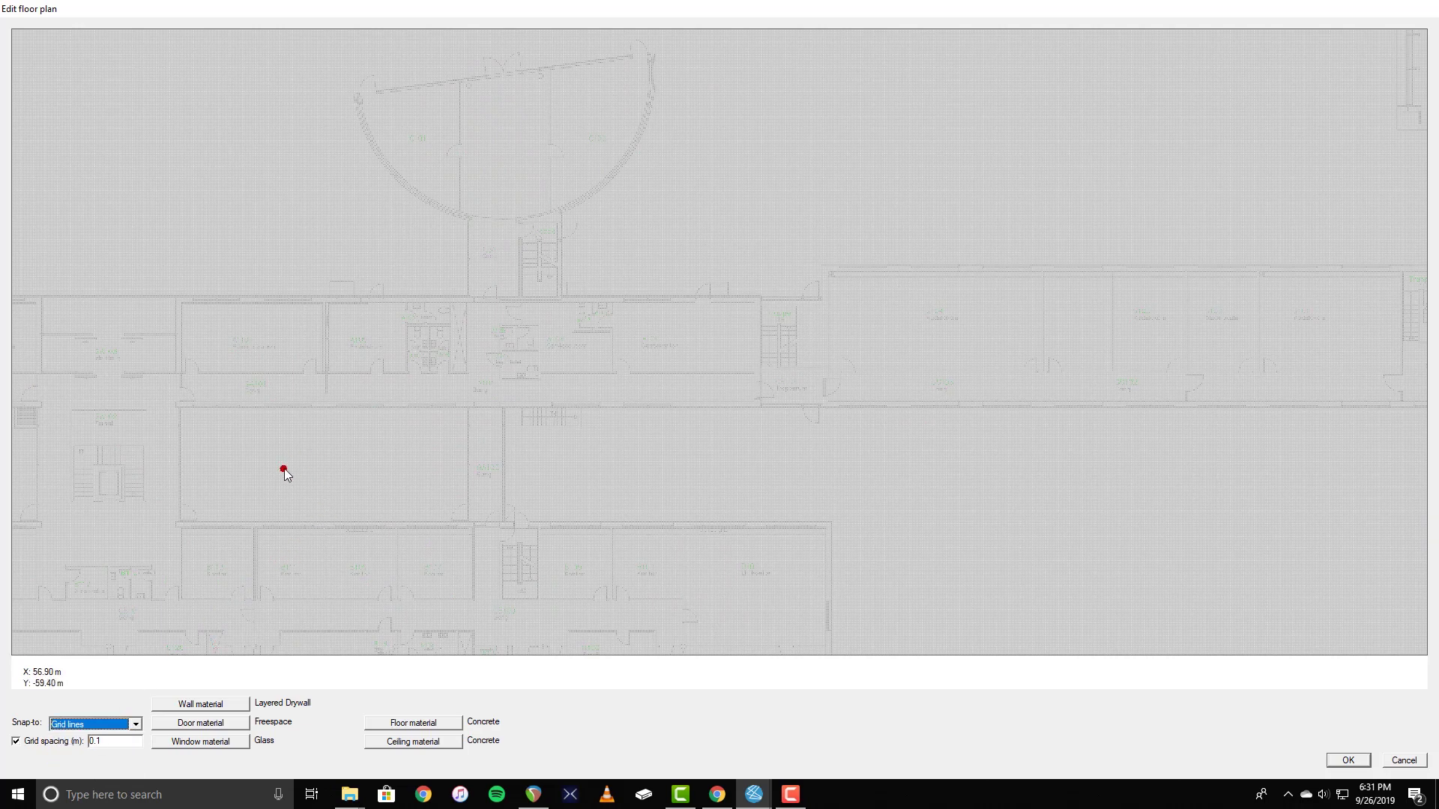
Pan and zoom the plan to the left wing rooms.
{"action": "middle_click_drag", "start_coordinate": [284, 472], "coordinate": [1204, 399]}
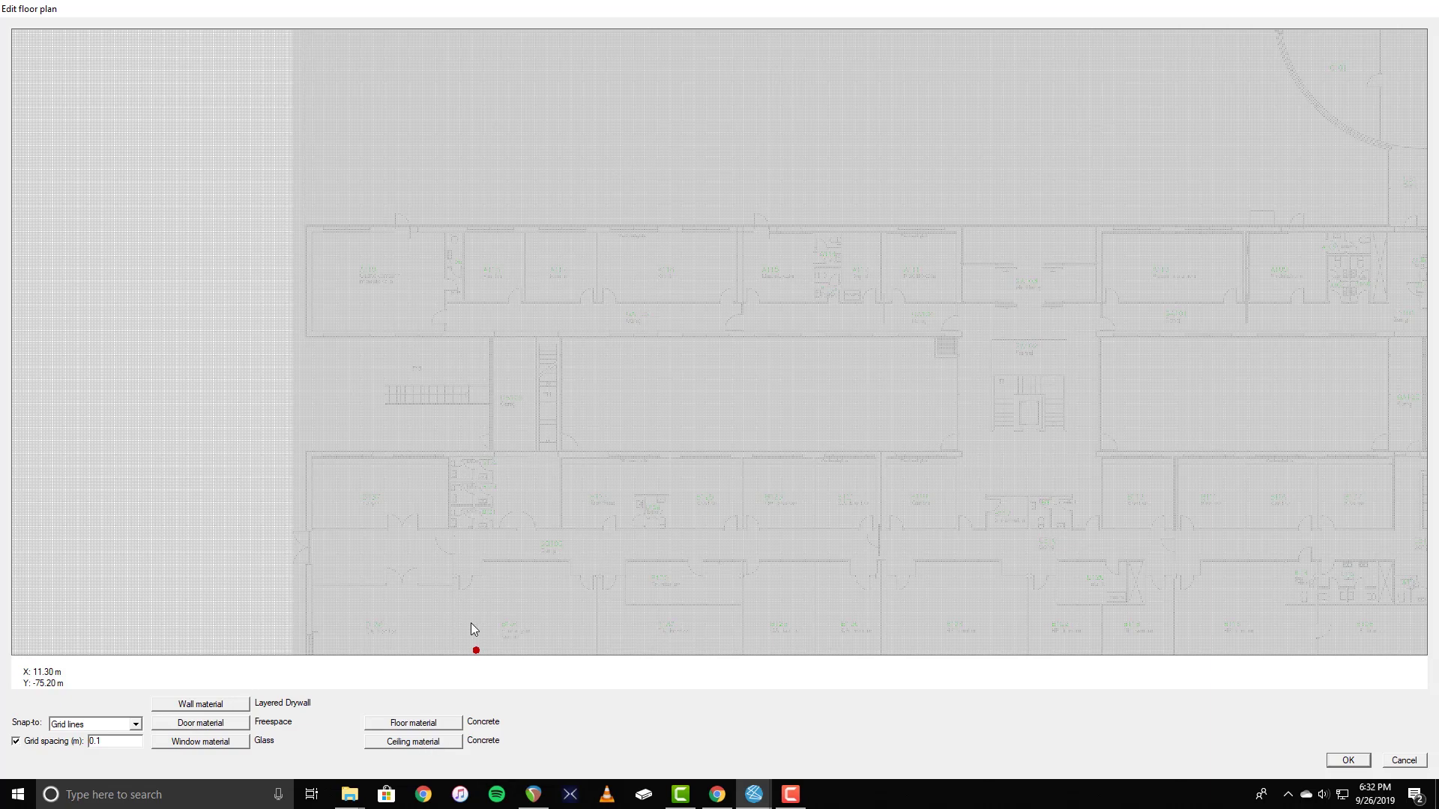
{"action": "scroll", "coordinate": [361, 267], "scroll_direction": "up", "scroll_amount": 2}
{"action": "middle_click_drag", "start_coordinate": [361, 267], "coordinate": [591, 359]}
Draw walls around all four sides of room A119.
{"action": "scroll", "coordinate": [594, 360], "scroll_direction": "up", "scroll_amount": 1}
{"action": "scroll", "coordinate": [594, 365], "scroll_direction": "up", "scroll_amount": 3}
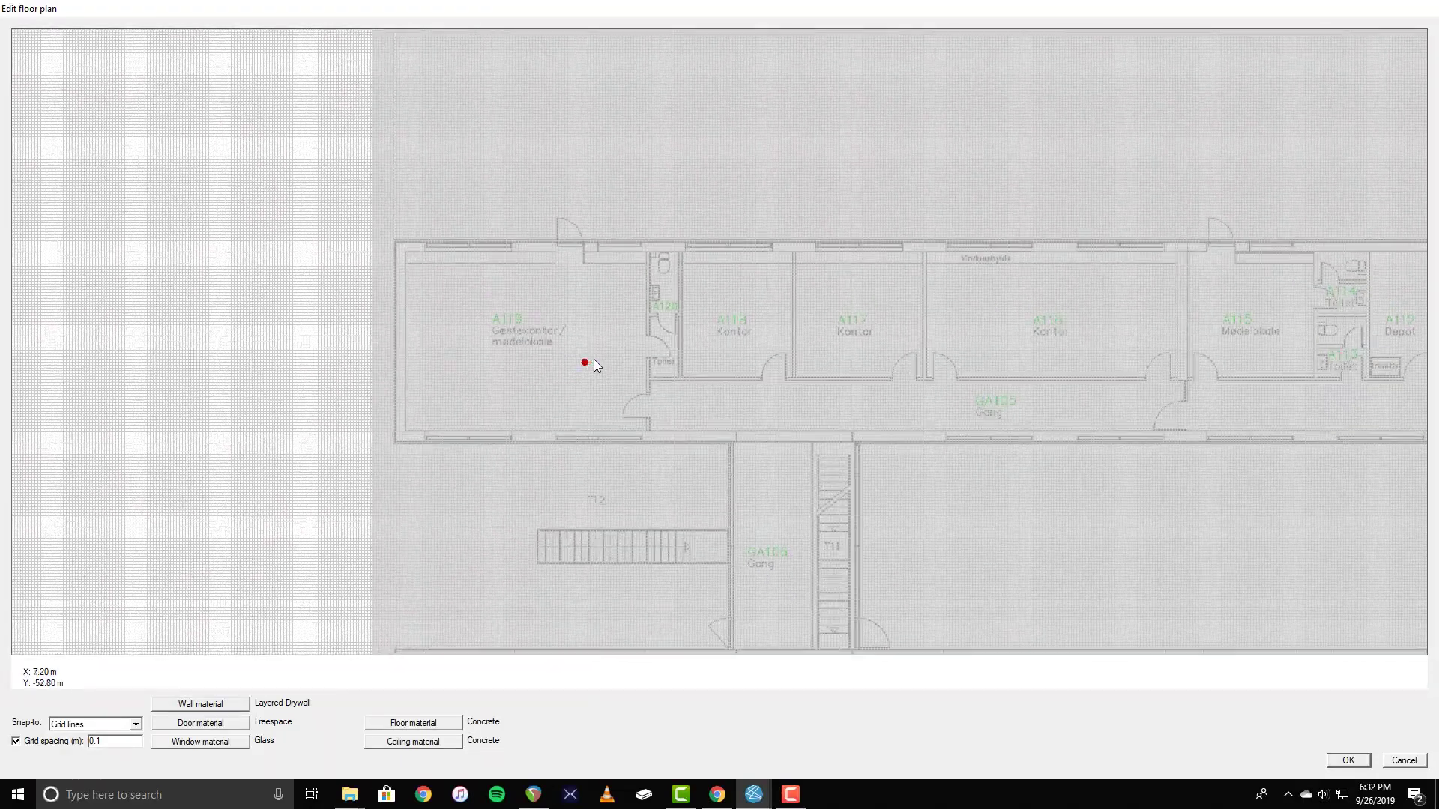
{"action": "right_click", "coordinate": [458, 353]}
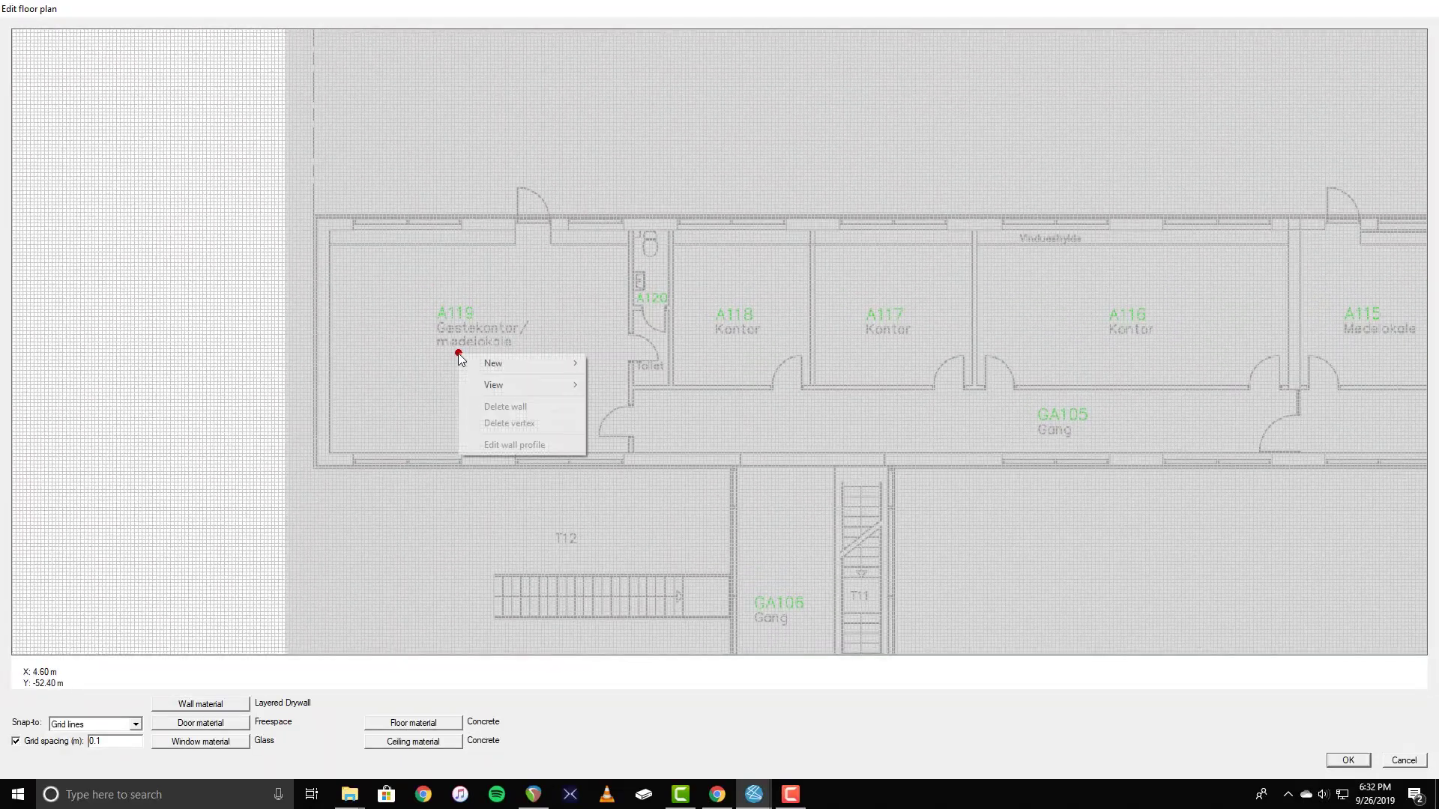
{"action": "mouse_move", "coordinate": [514, 364]}
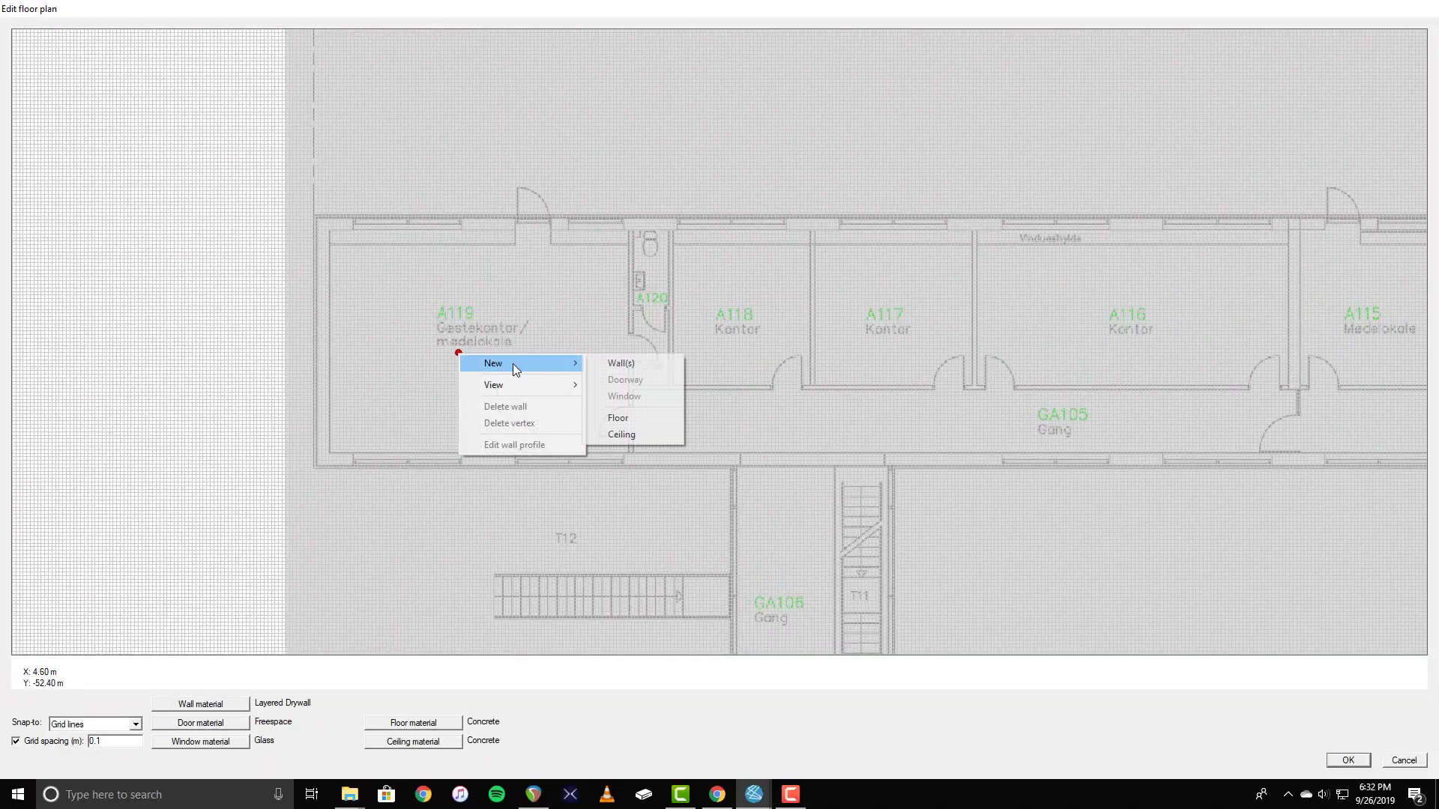
{"action": "left_click", "coordinate": [602, 362]}
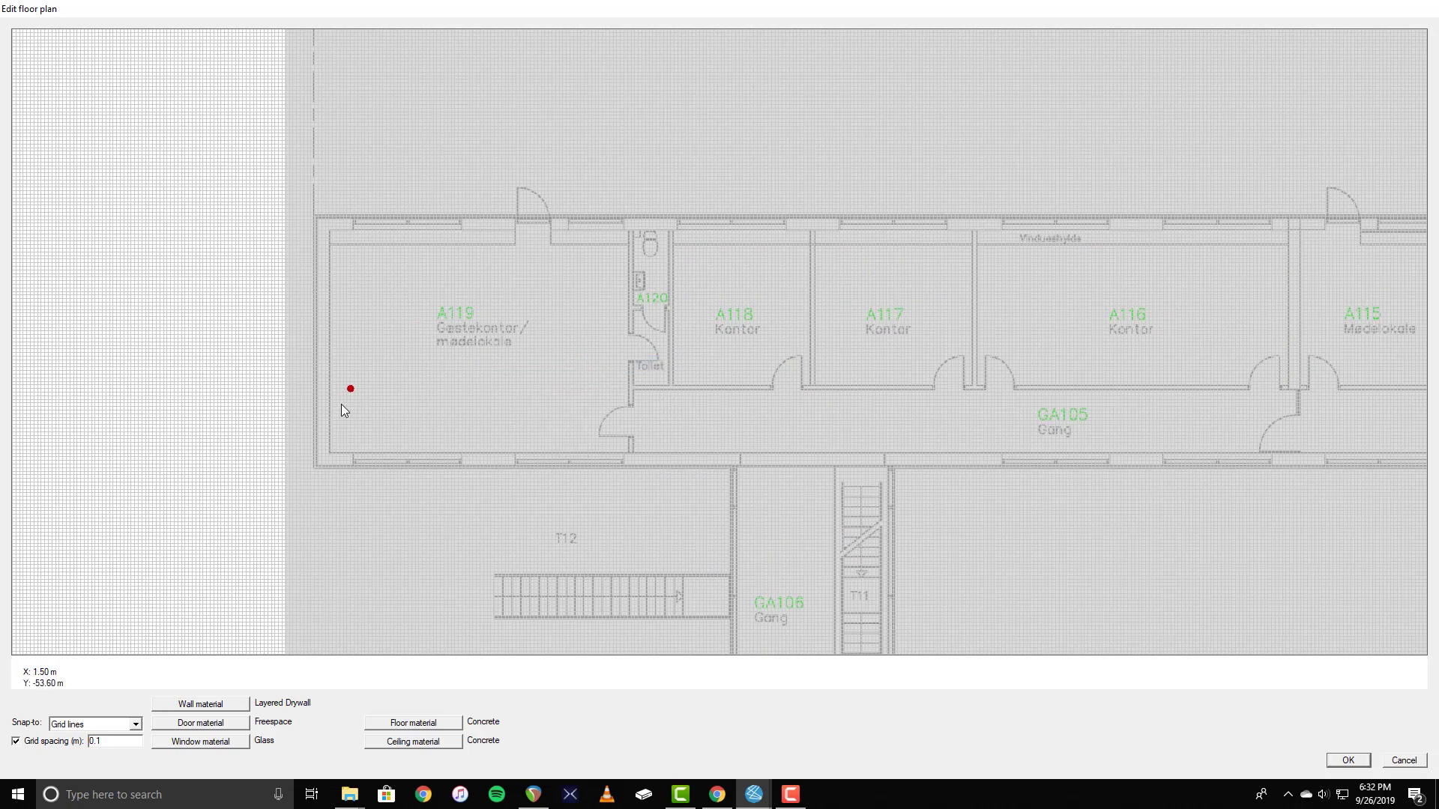
{"action": "left_click", "coordinate": [329, 453]}
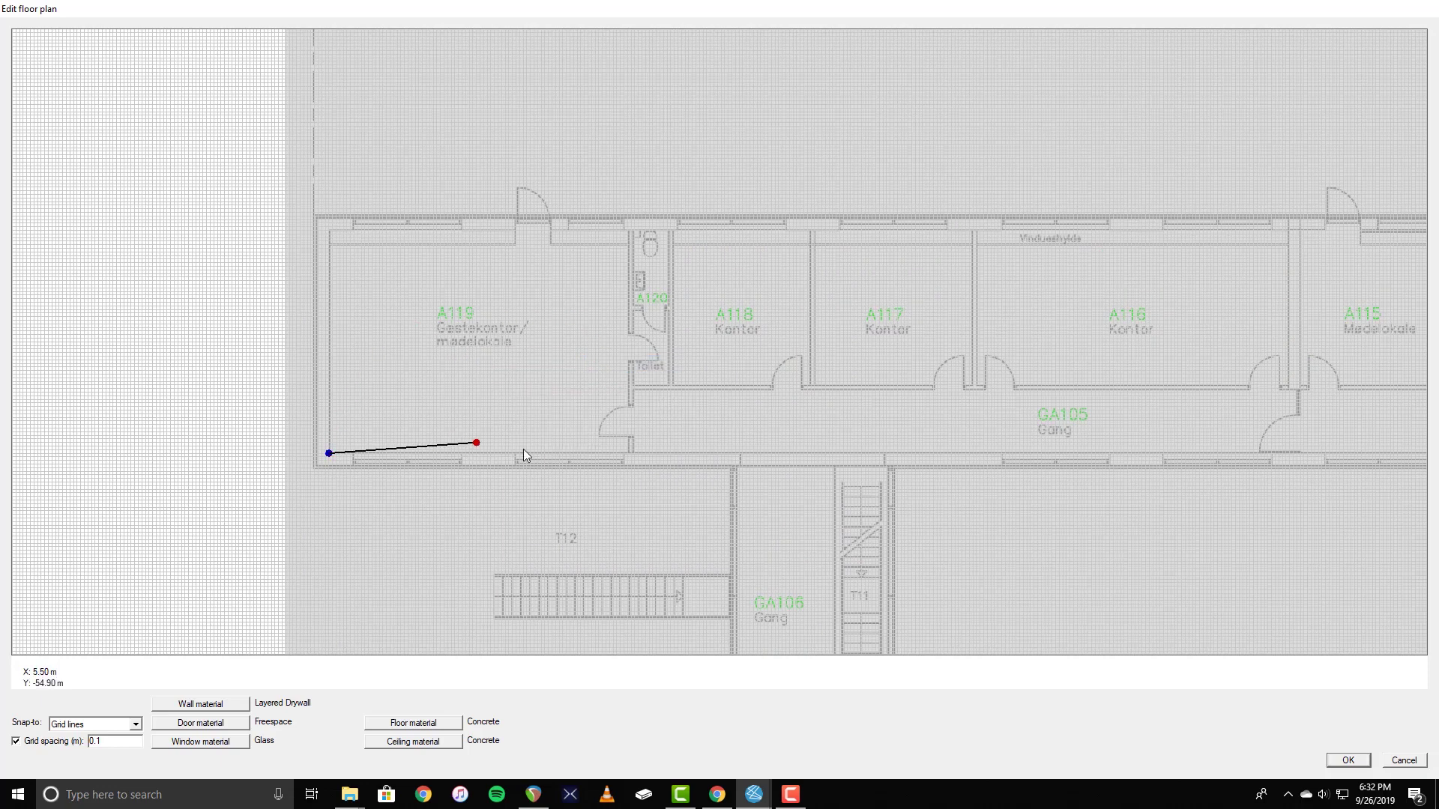
{"action": "left_click", "coordinate": [628, 454]}
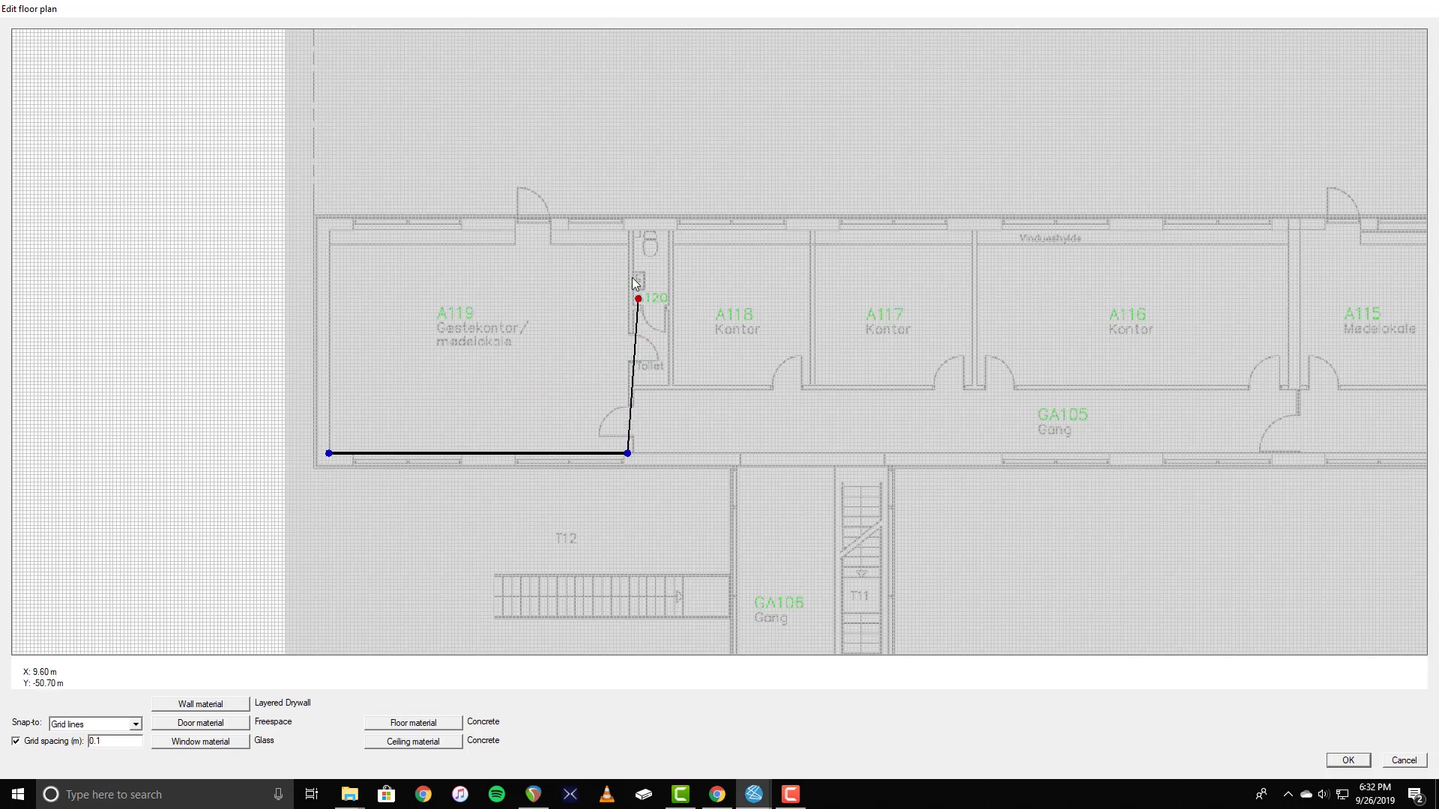
{"action": "left_click", "coordinate": [628, 231]}
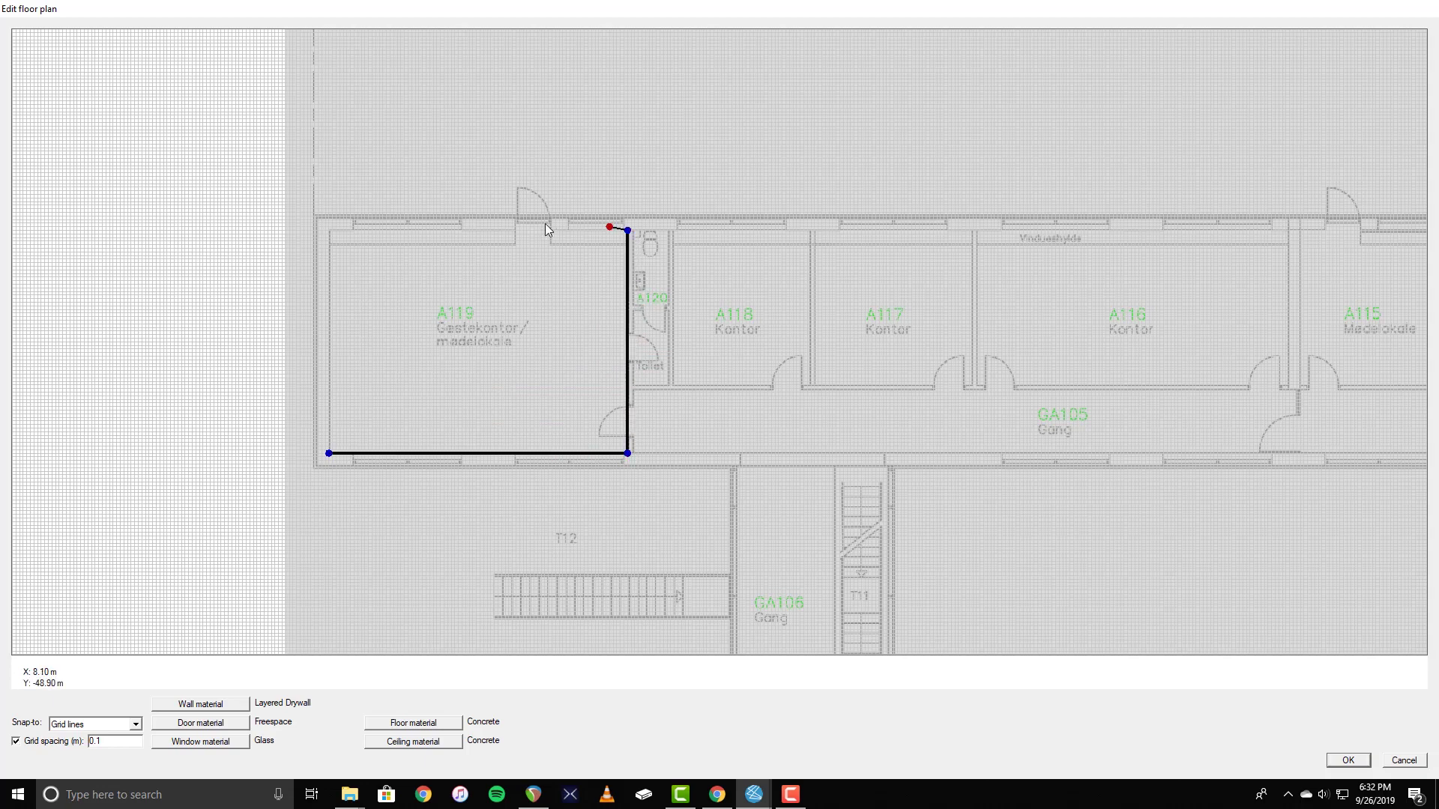
{"action": "left_click", "coordinate": [330, 230]}
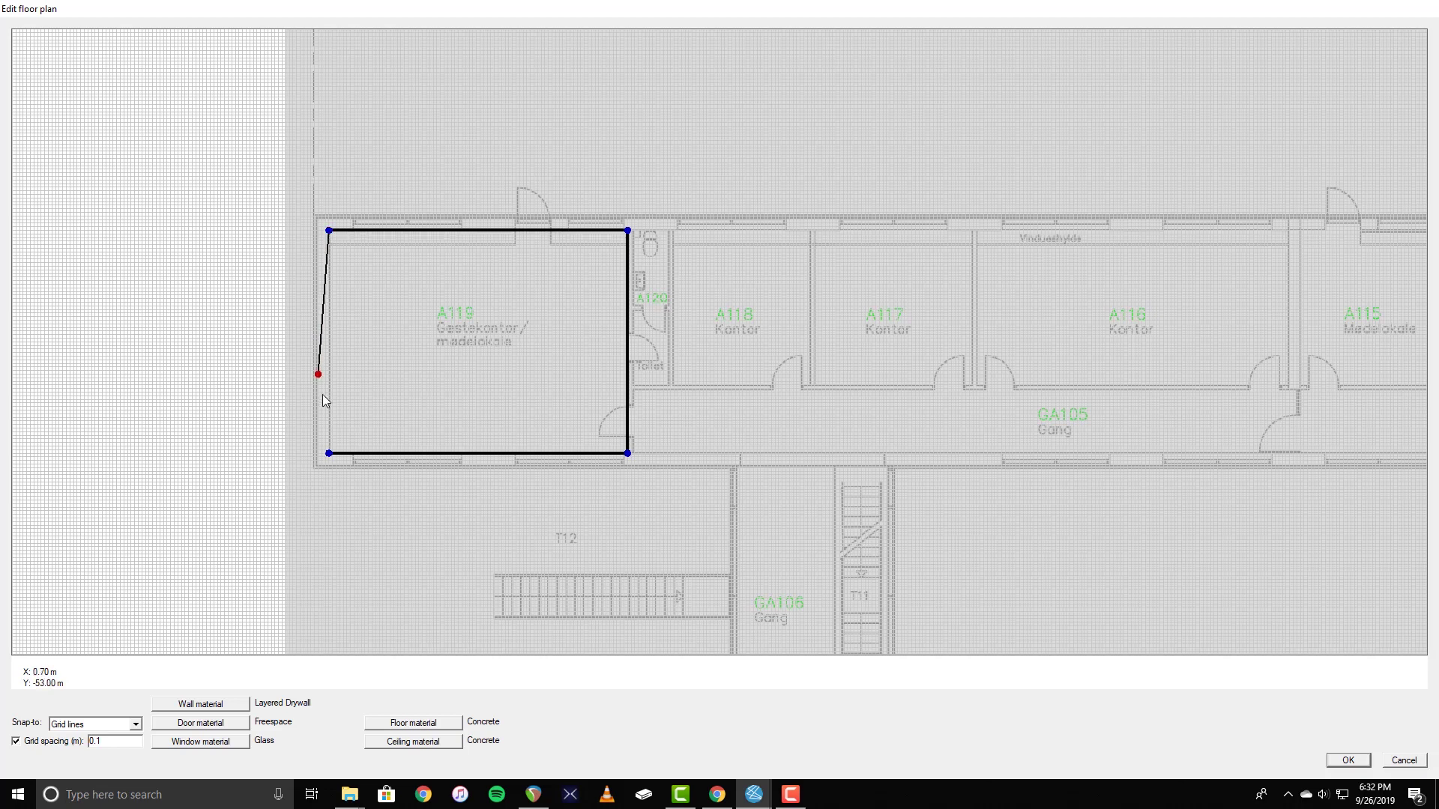
{"action": "left_click", "coordinate": [329, 453]}
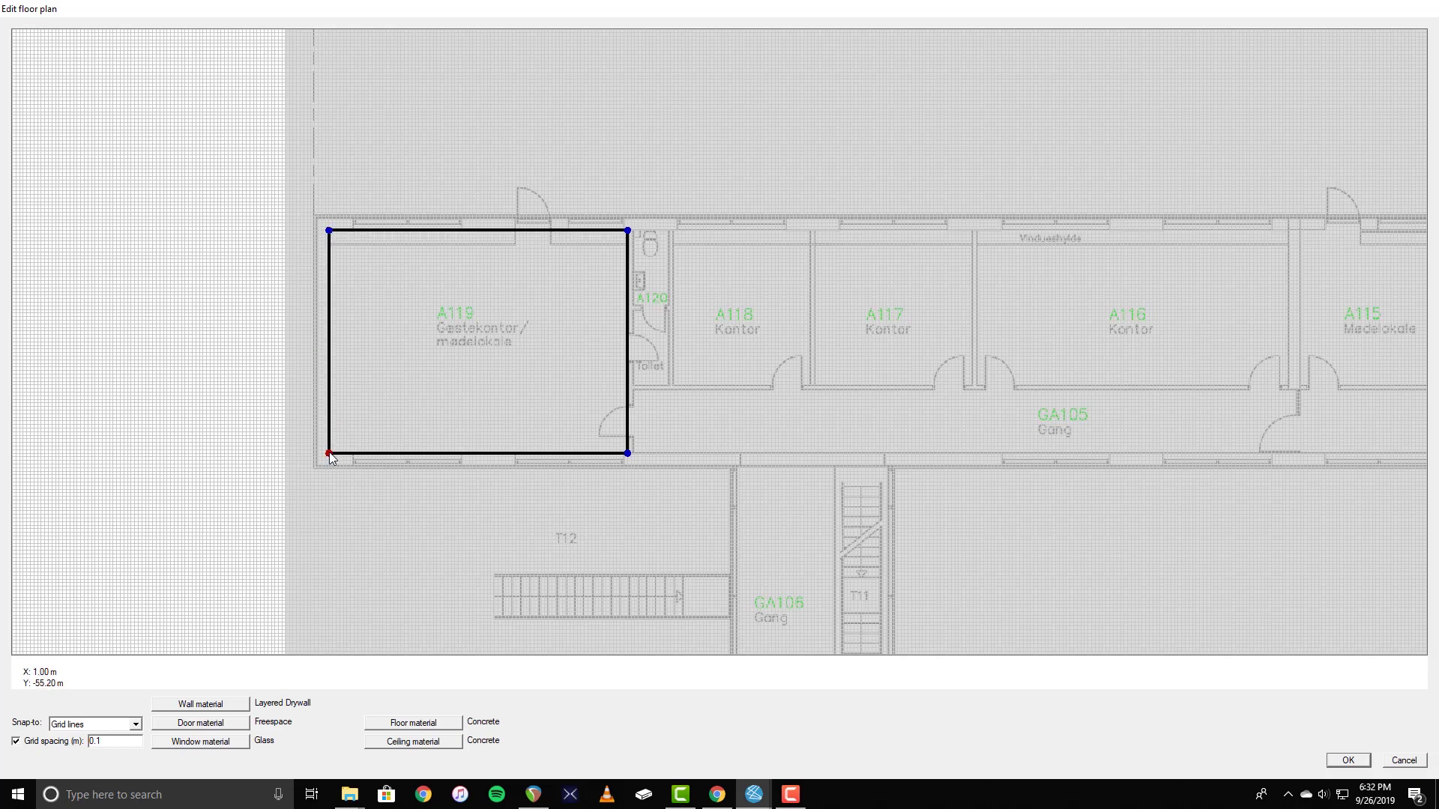
Draw walls outlining the narrow A120 toilet beside A119.
{"action": "right_click", "coordinate": [629, 390]}
{"action": "mouse_move", "coordinate": [660, 398]}
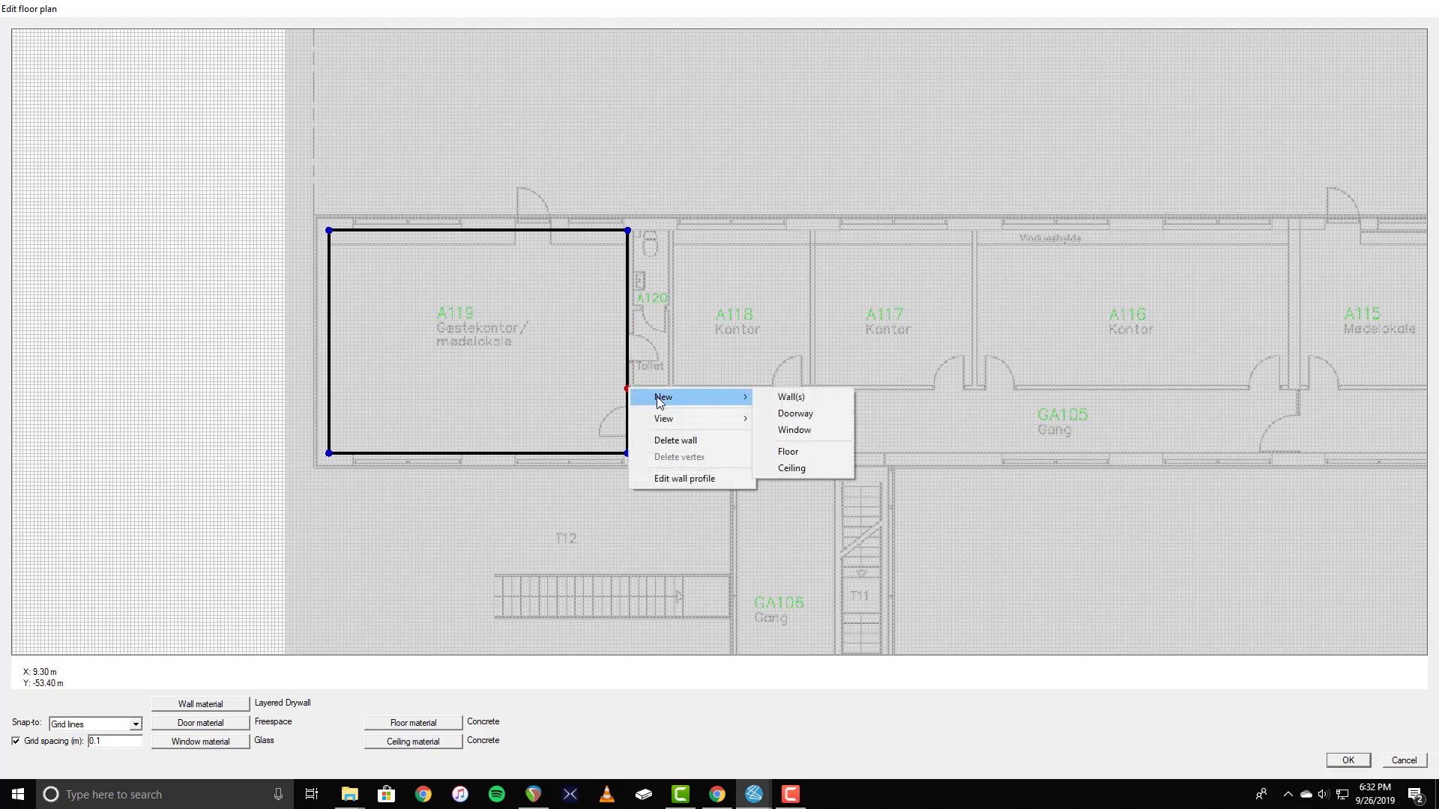
{"action": "left_click", "coordinate": [790, 398]}
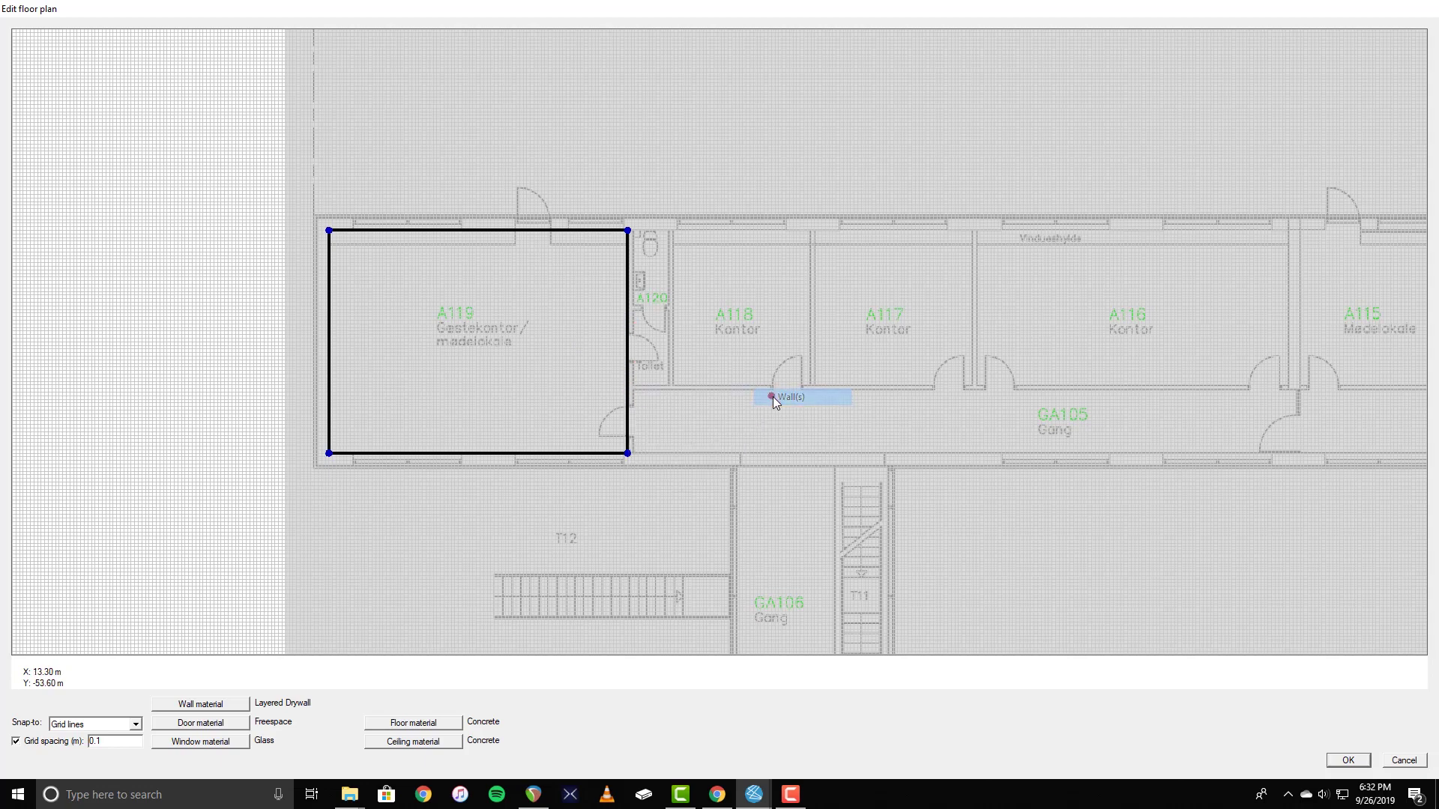
{"action": "left_click", "coordinate": [628, 387]}
{"action": "left_click", "coordinate": [671, 385]}
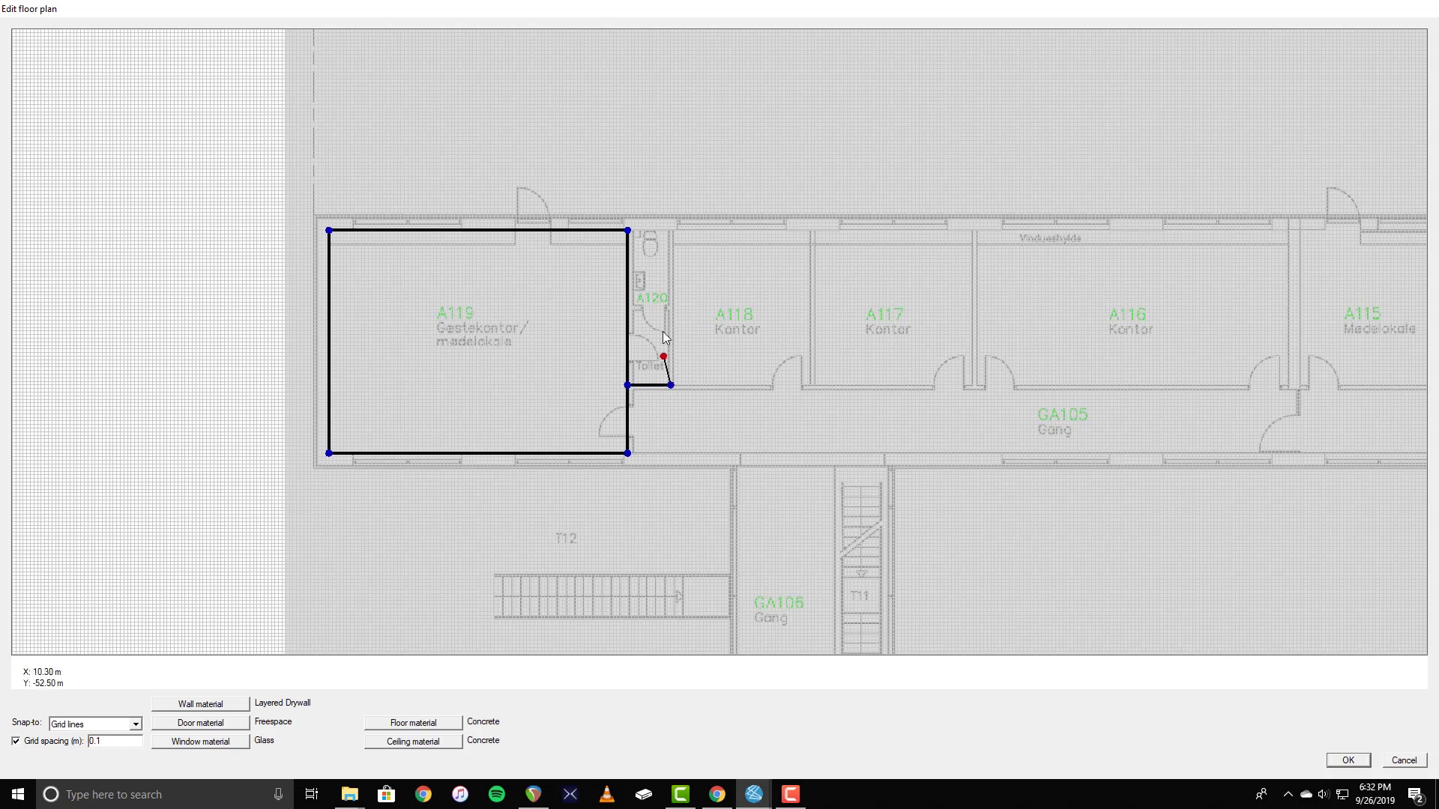
{"action": "left_click", "coordinate": [671, 231]}
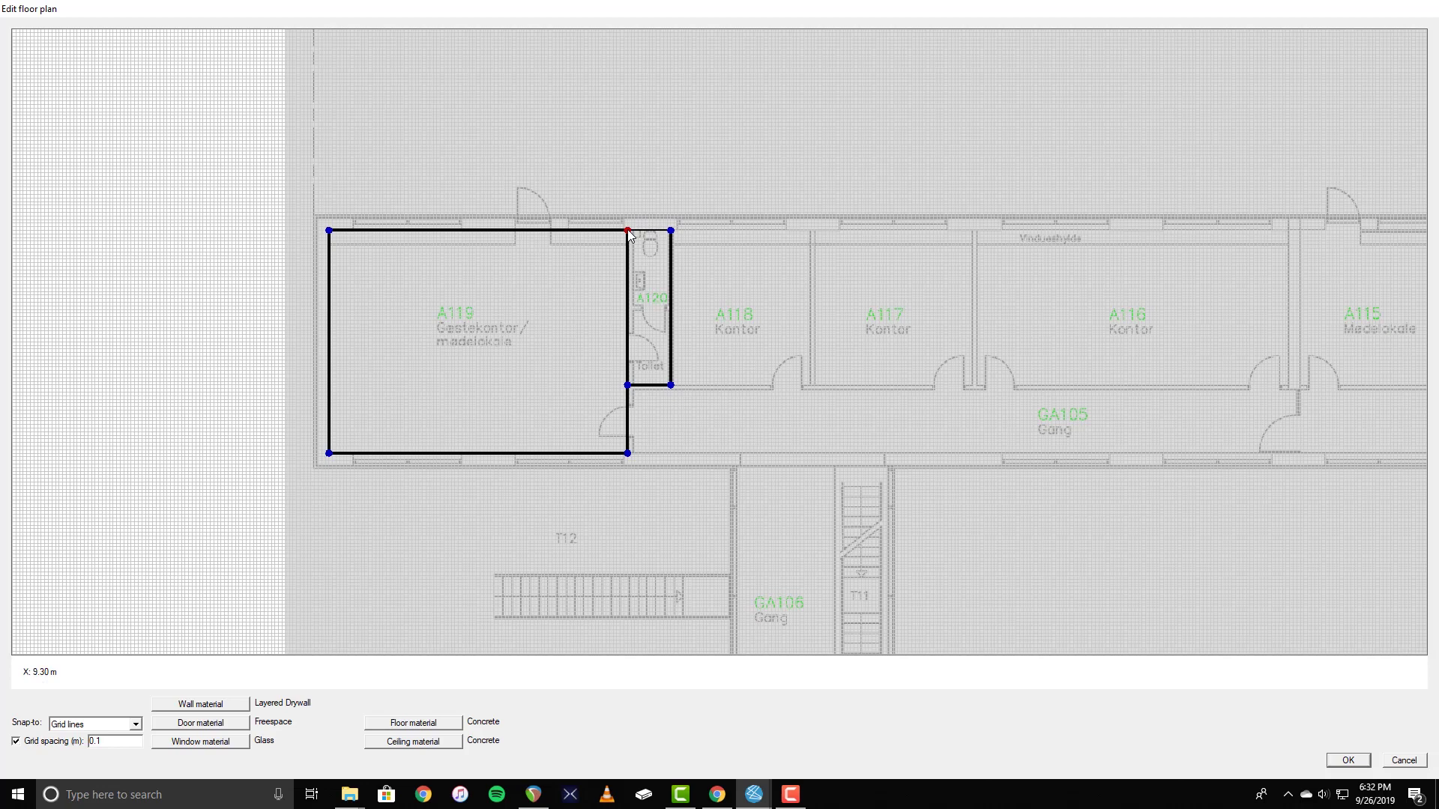
{"action": "left_click", "coordinate": [627, 231]}
Add a partition wall across A120 at mid-height.
{"action": "right_click", "coordinate": [646, 313]}
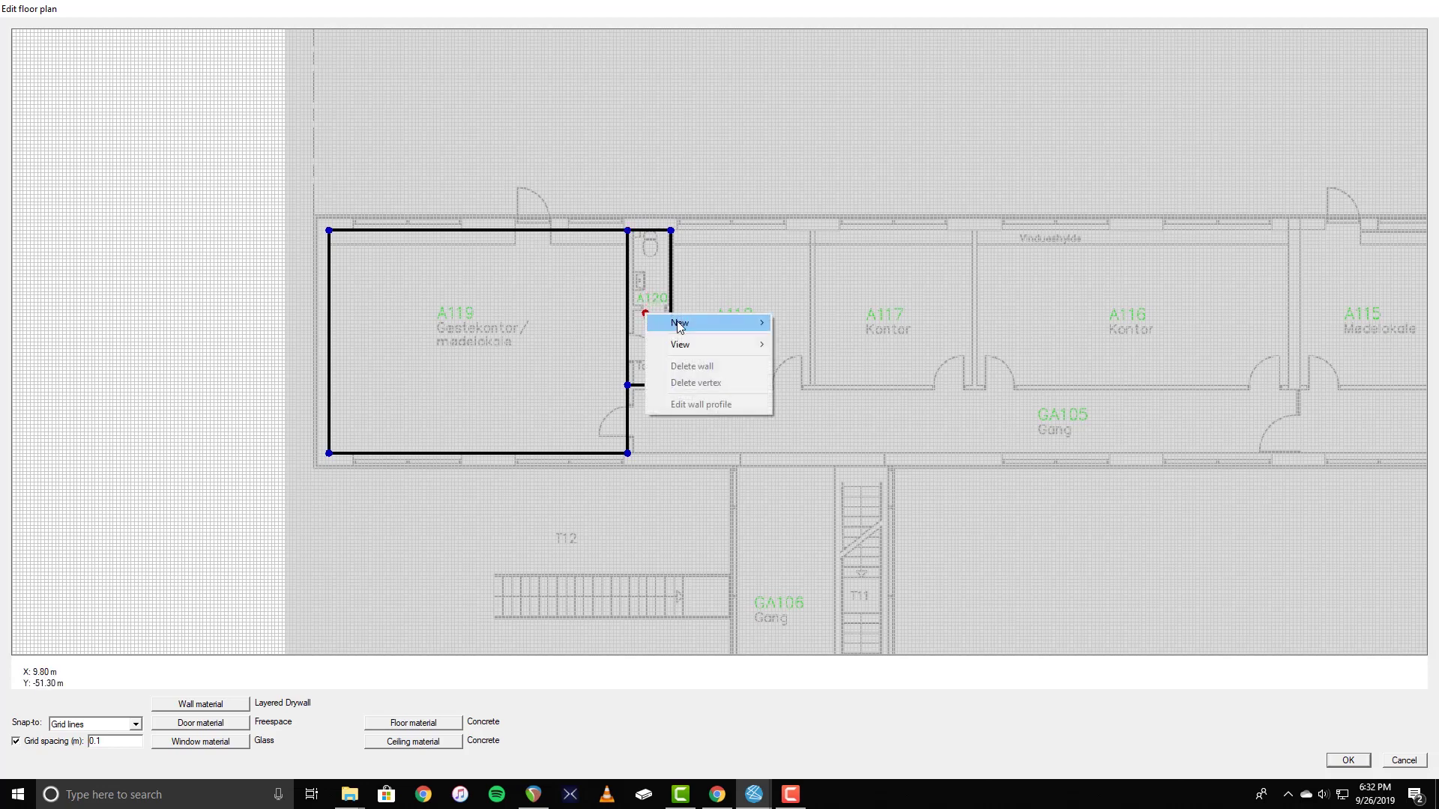
{"action": "mouse_move", "coordinate": [681, 322]}
{"action": "left_click", "coordinate": [807, 323]}
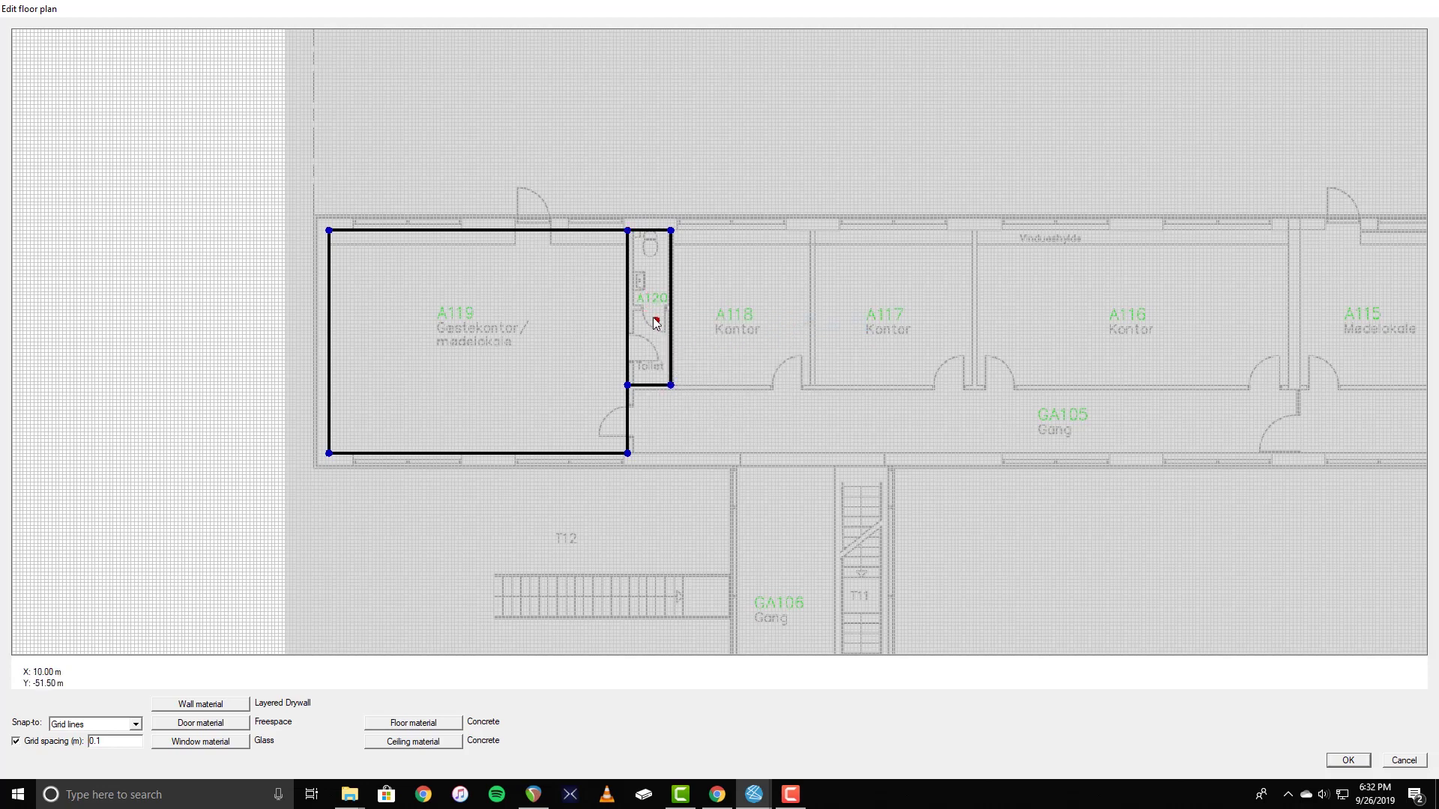
{"action": "left_click", "coordinate": [628, 310]}
{"action": "left_click", "coordinate": [670, 311]}
Trace a new floor outline along the outer corners of rooms A119 and A120.
{"action": "right_click", "coordinate": [567, 370]}
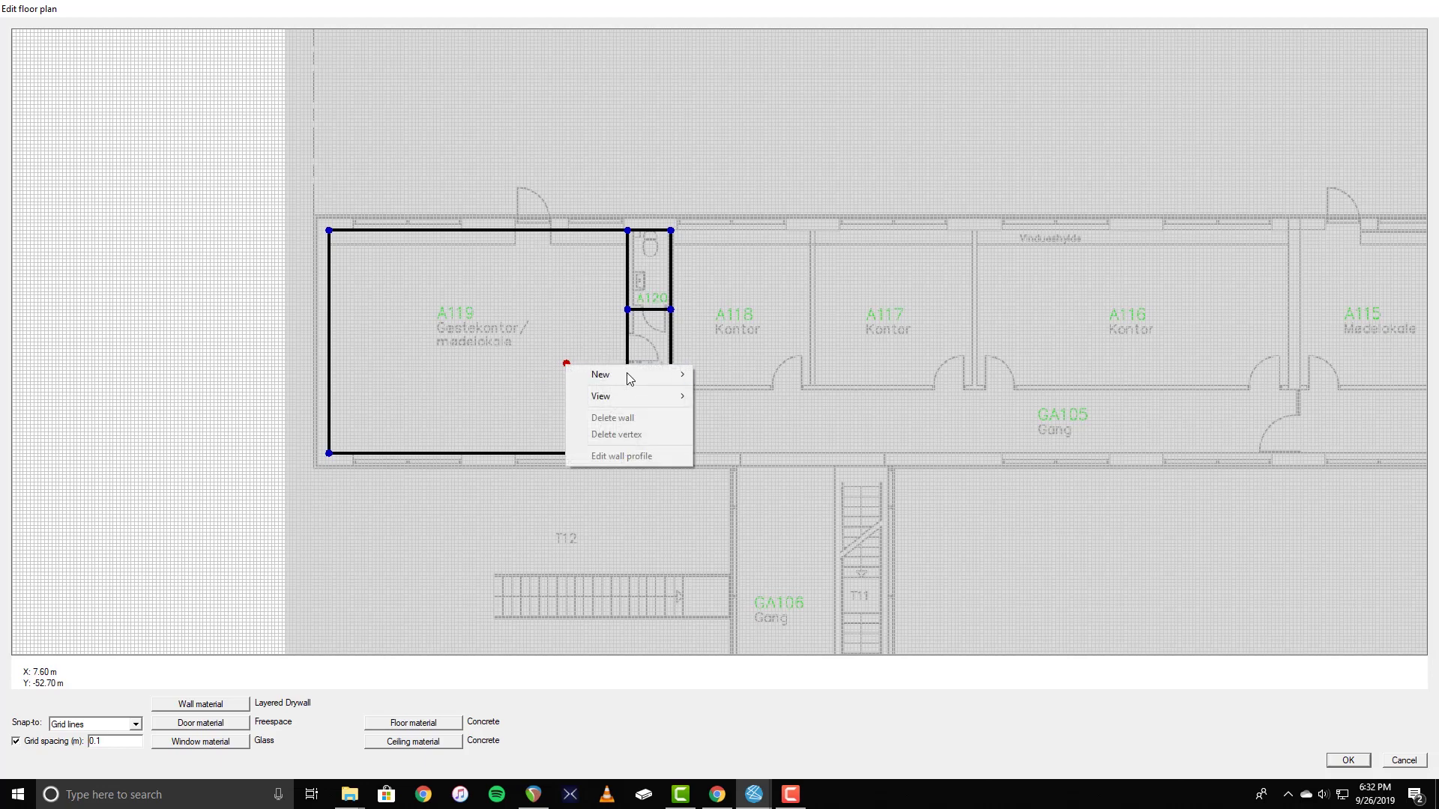
{"action": "mouse_move", "coordinate": [635, 377]}
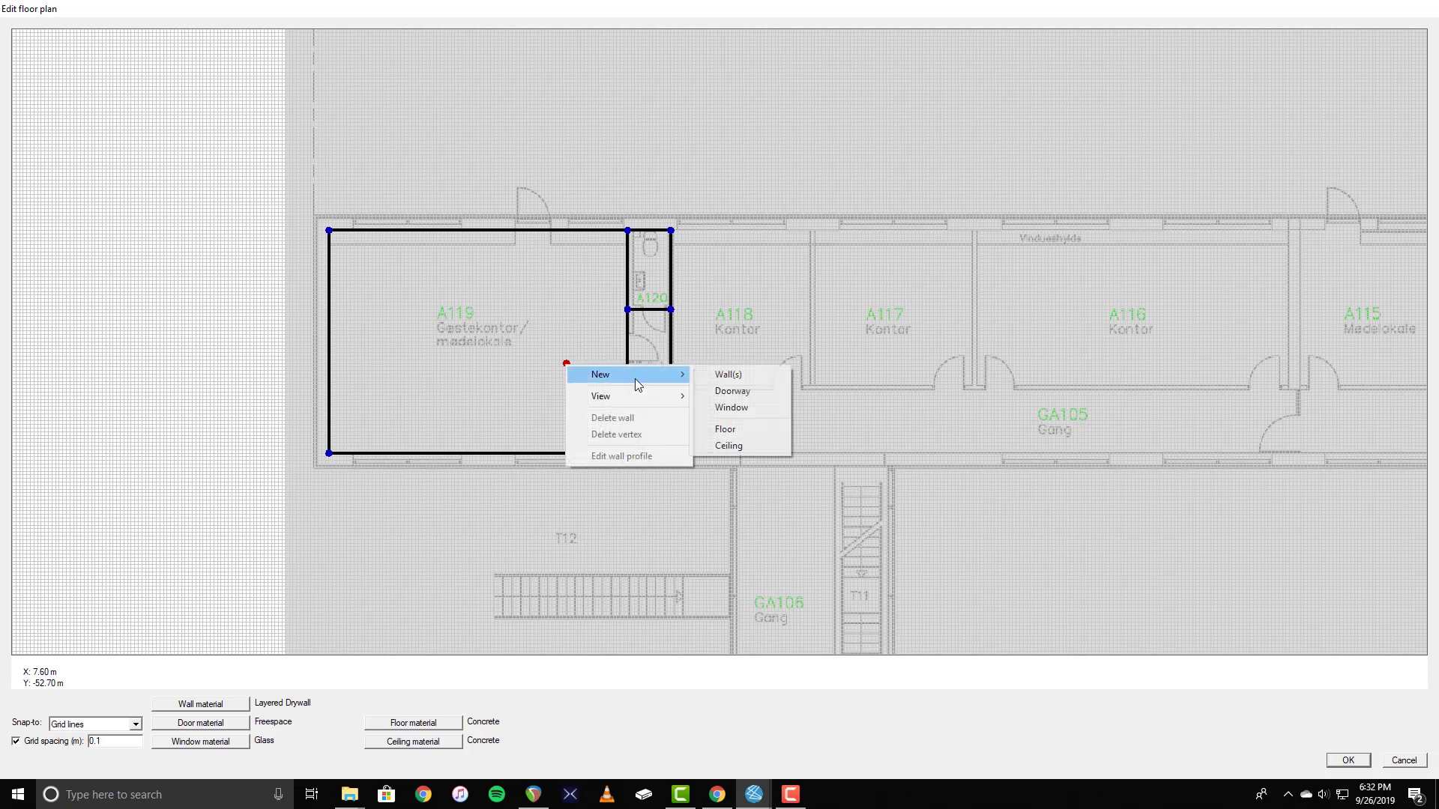
{"action": "left_click", "coordinate": [725, 429]}
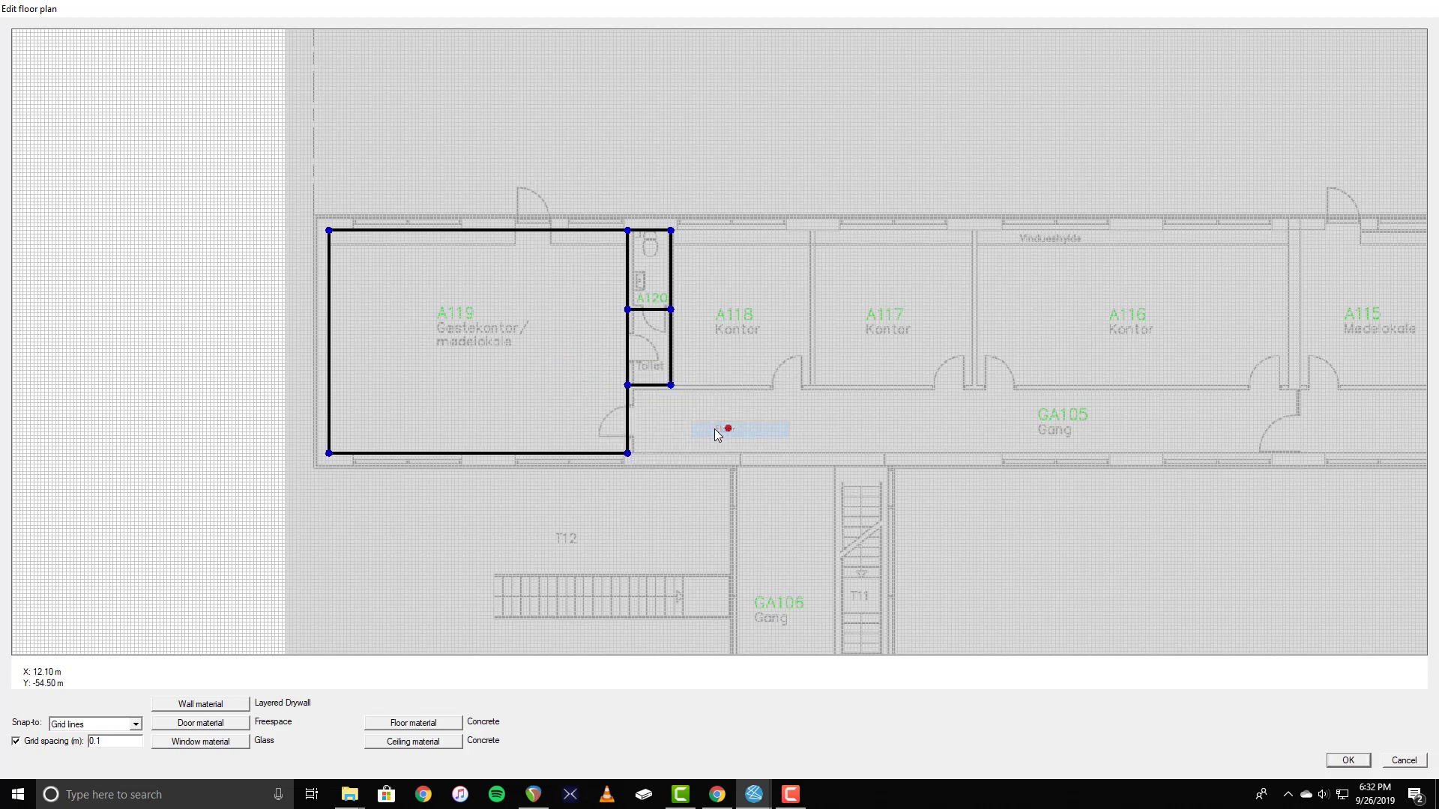
{"action": "left_click", "coordinate": [329, 453]}
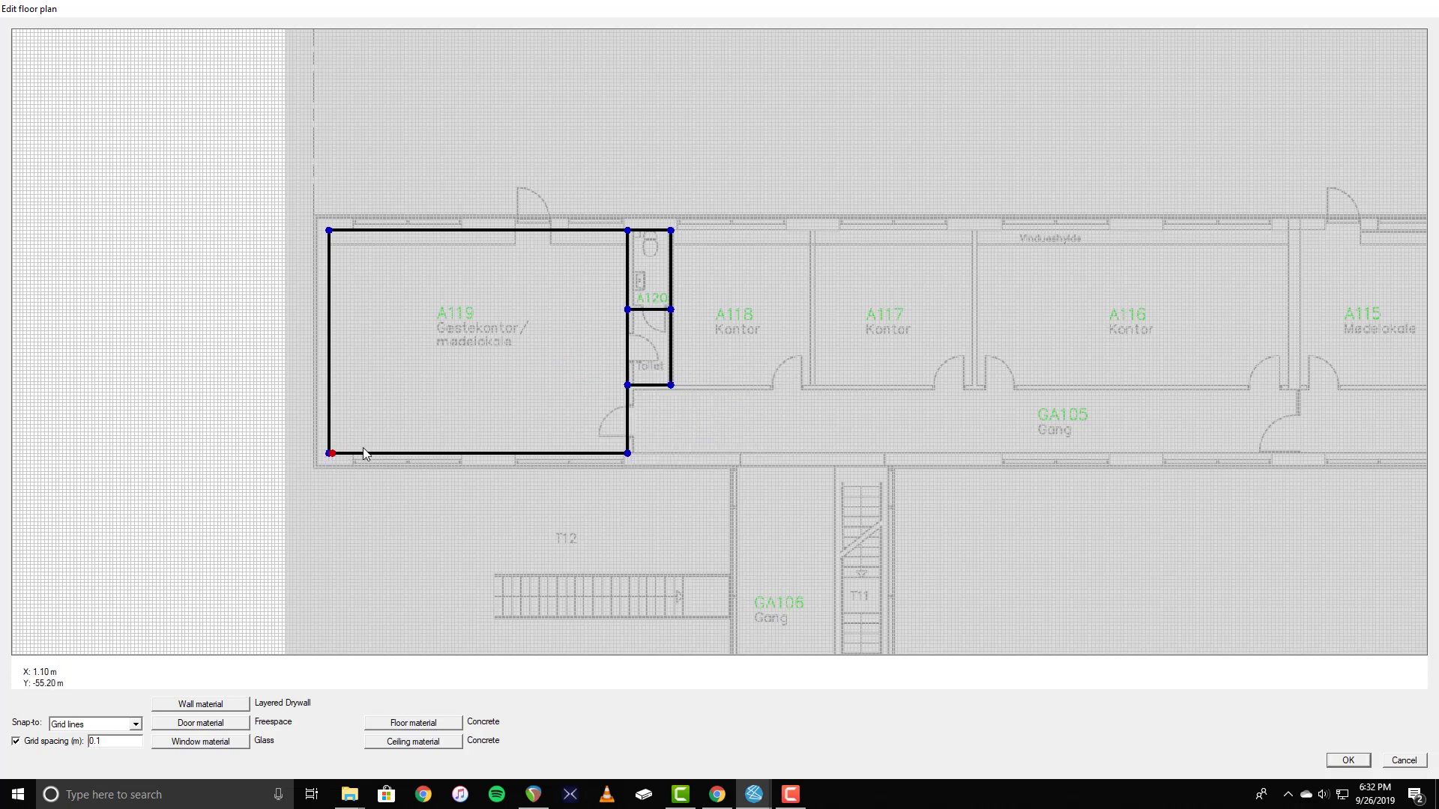
{"action": "left_click", "coordinate": [627, 453]}
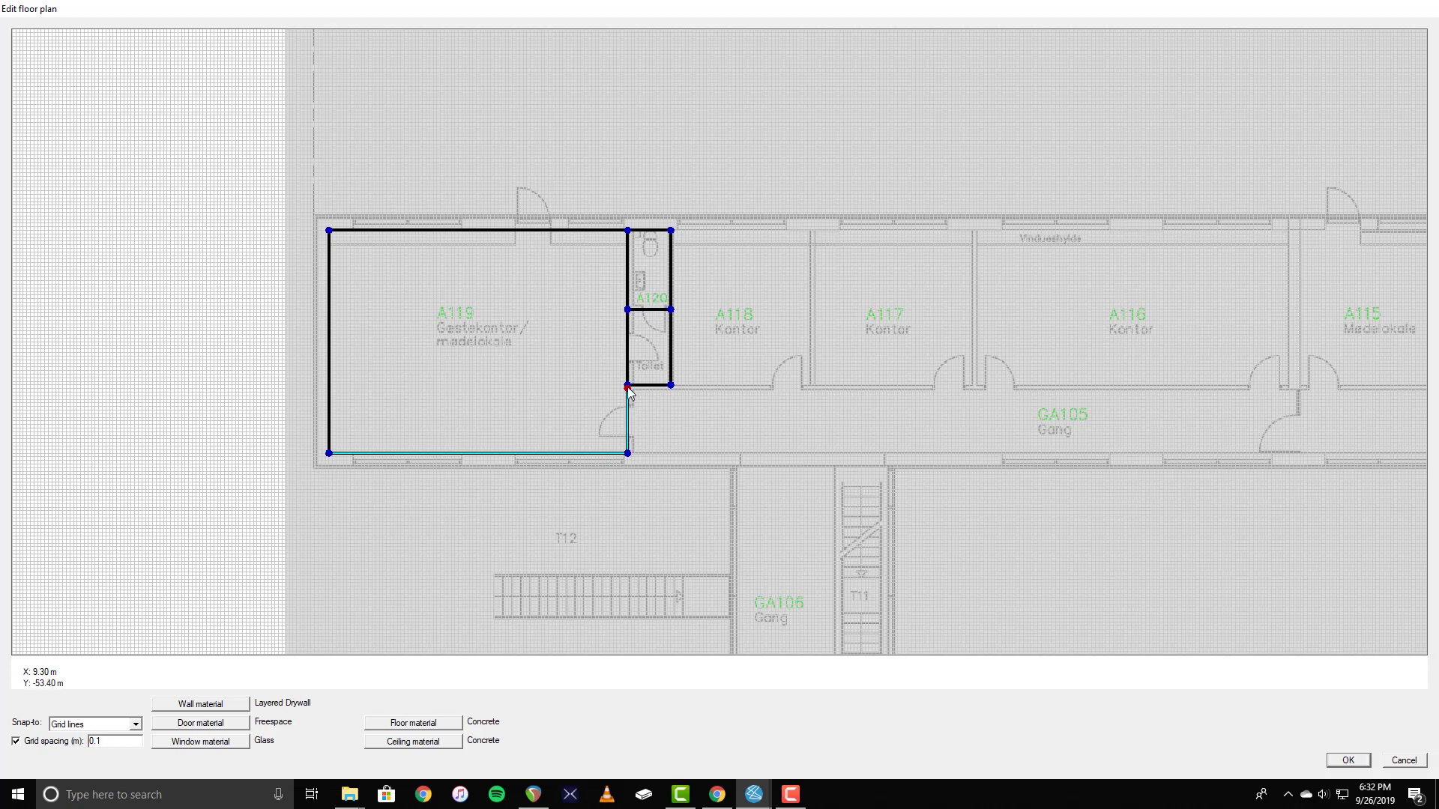
{"action": "left_click", "coordinate": [630, 386]}
{"action": "left_click", "coordinate": [669, 384]}
{"action": "left_click", "coordinate": [671, 231]}
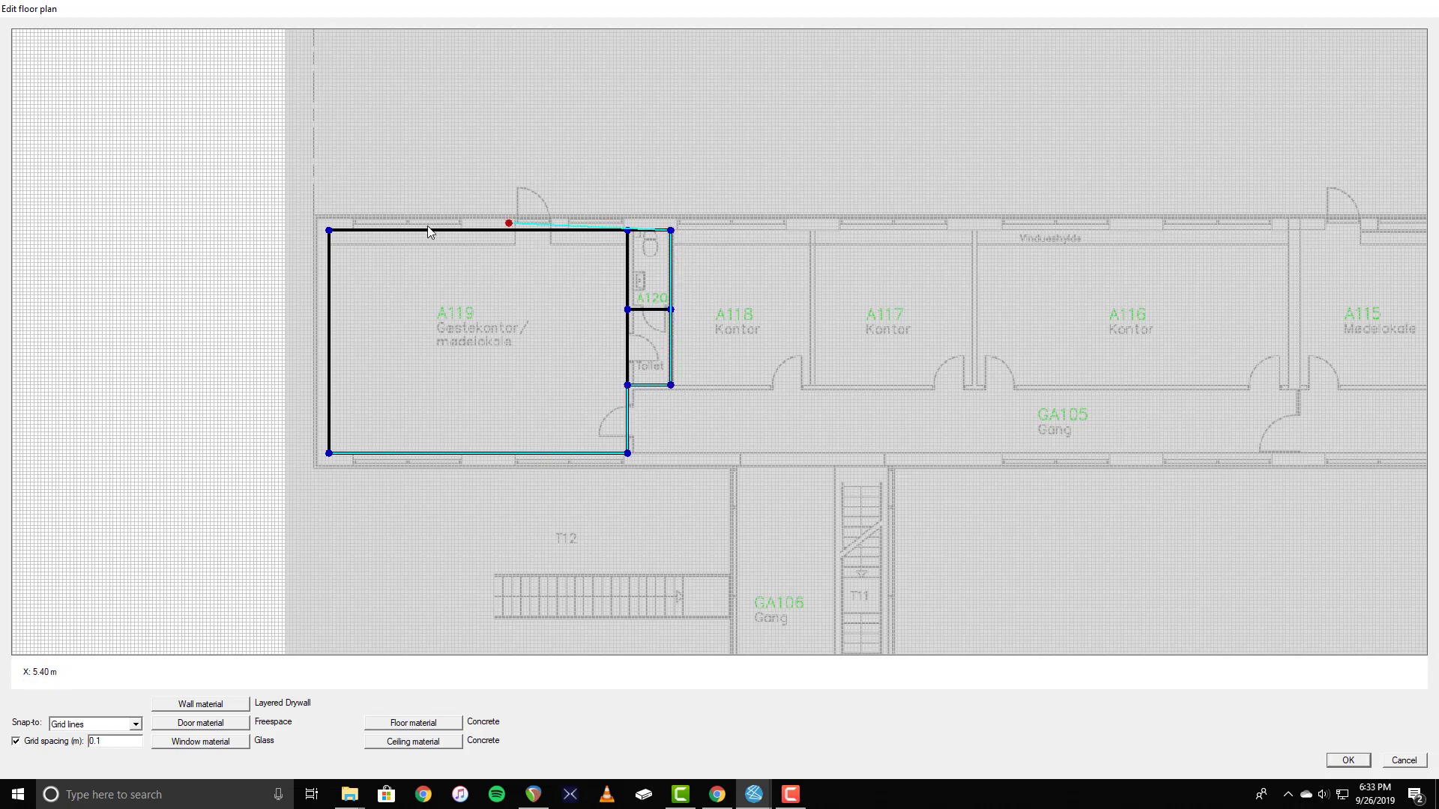
{"action": "left_click", "coordinate": [329, 231]}
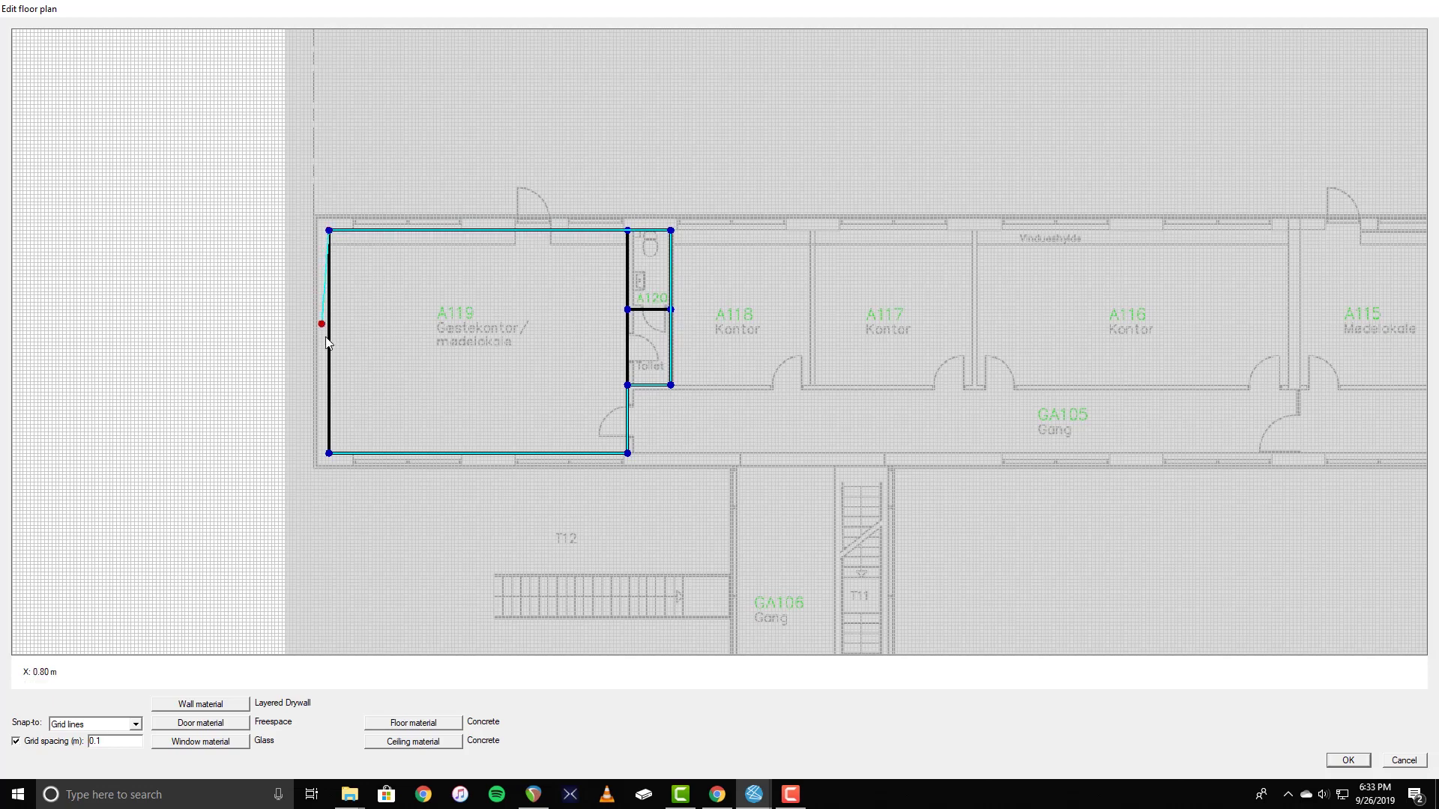
Close the A119–A120 floor at its starting corner, then dismiss the new-element menu.
{"action": "left_click", "coordinate": [329, 453]}
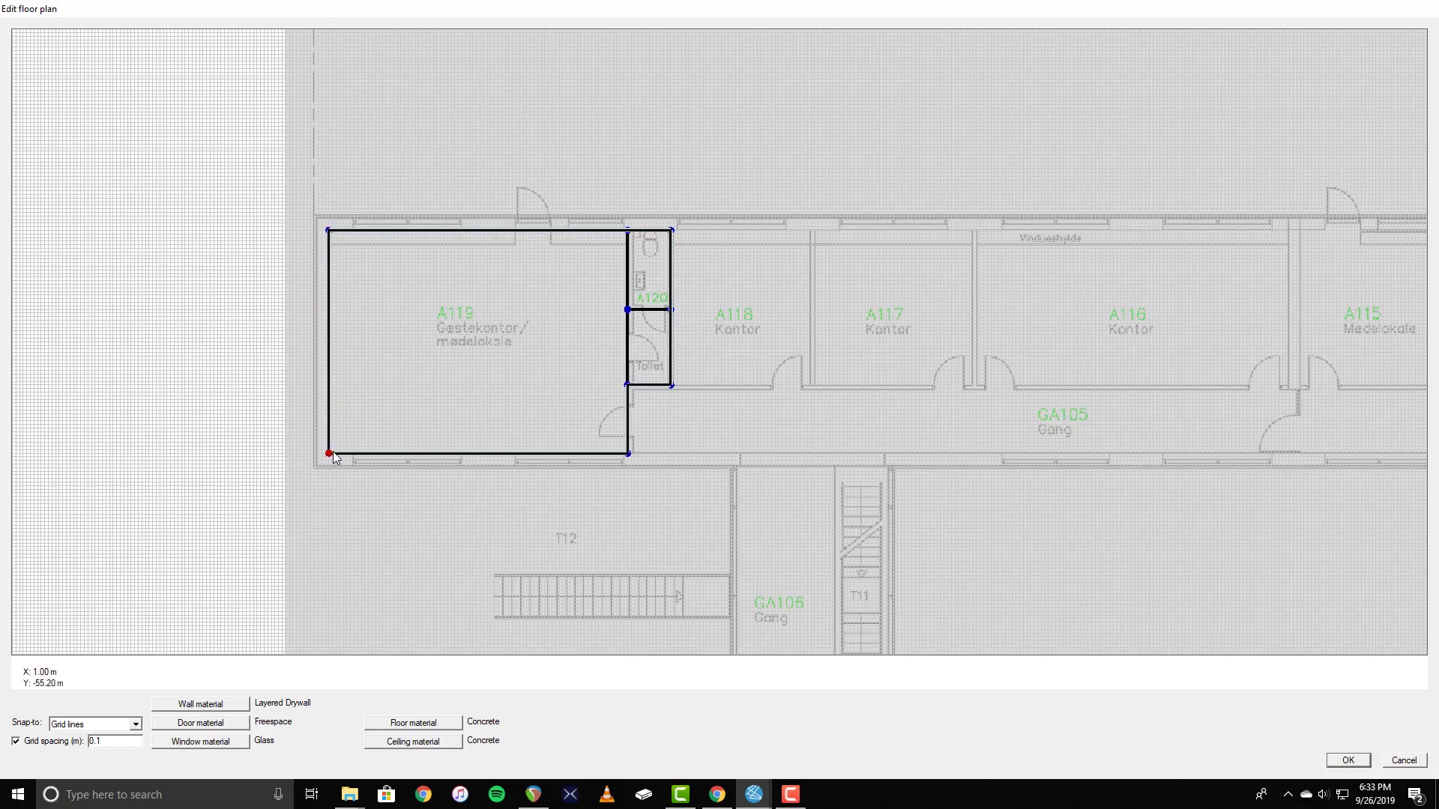
{"action": "right_click", "coordinate": [438, 379]}
{"action": "mouse_move", "coordinate": [450, 385]}
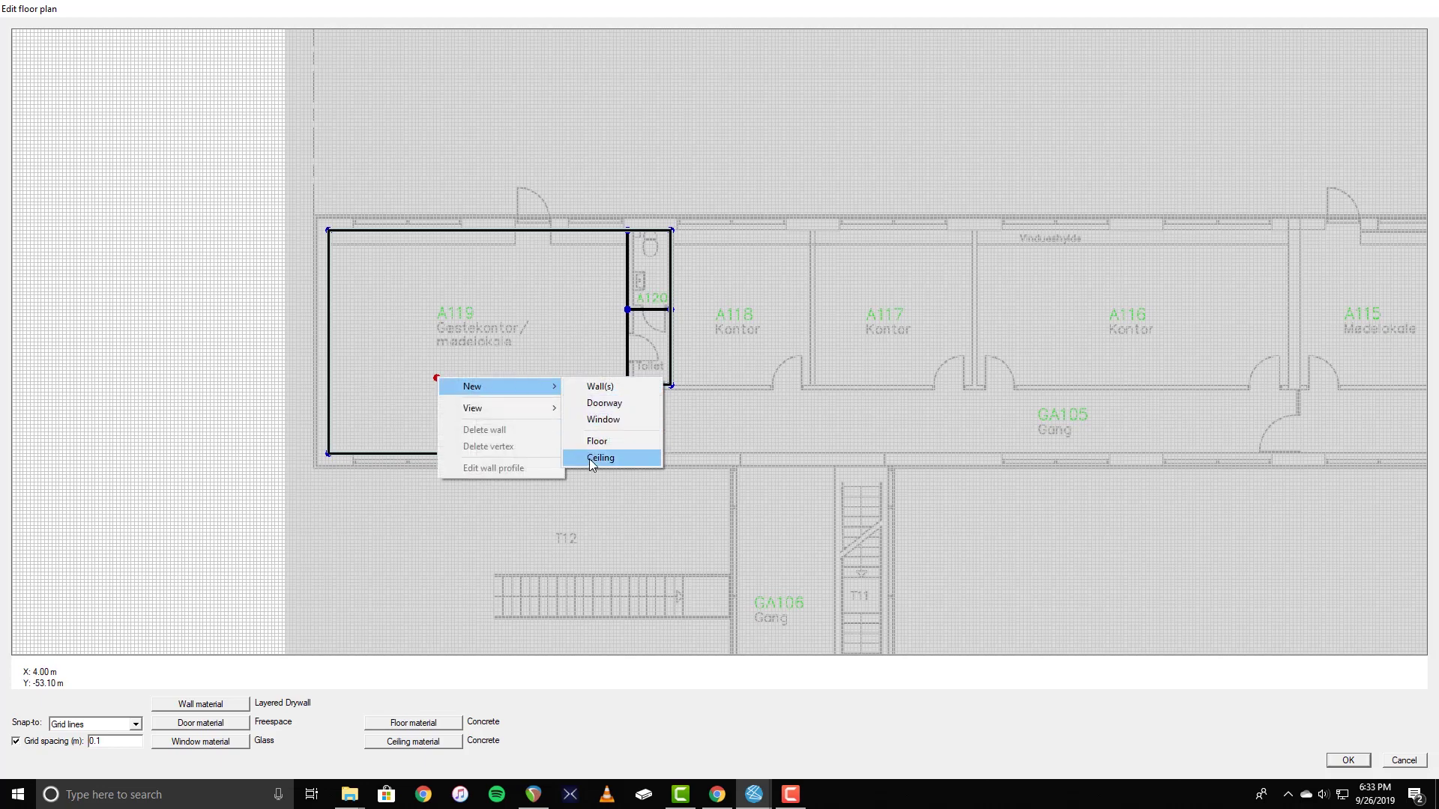
{"action": "left_click", "coordinate": [566, 349]}
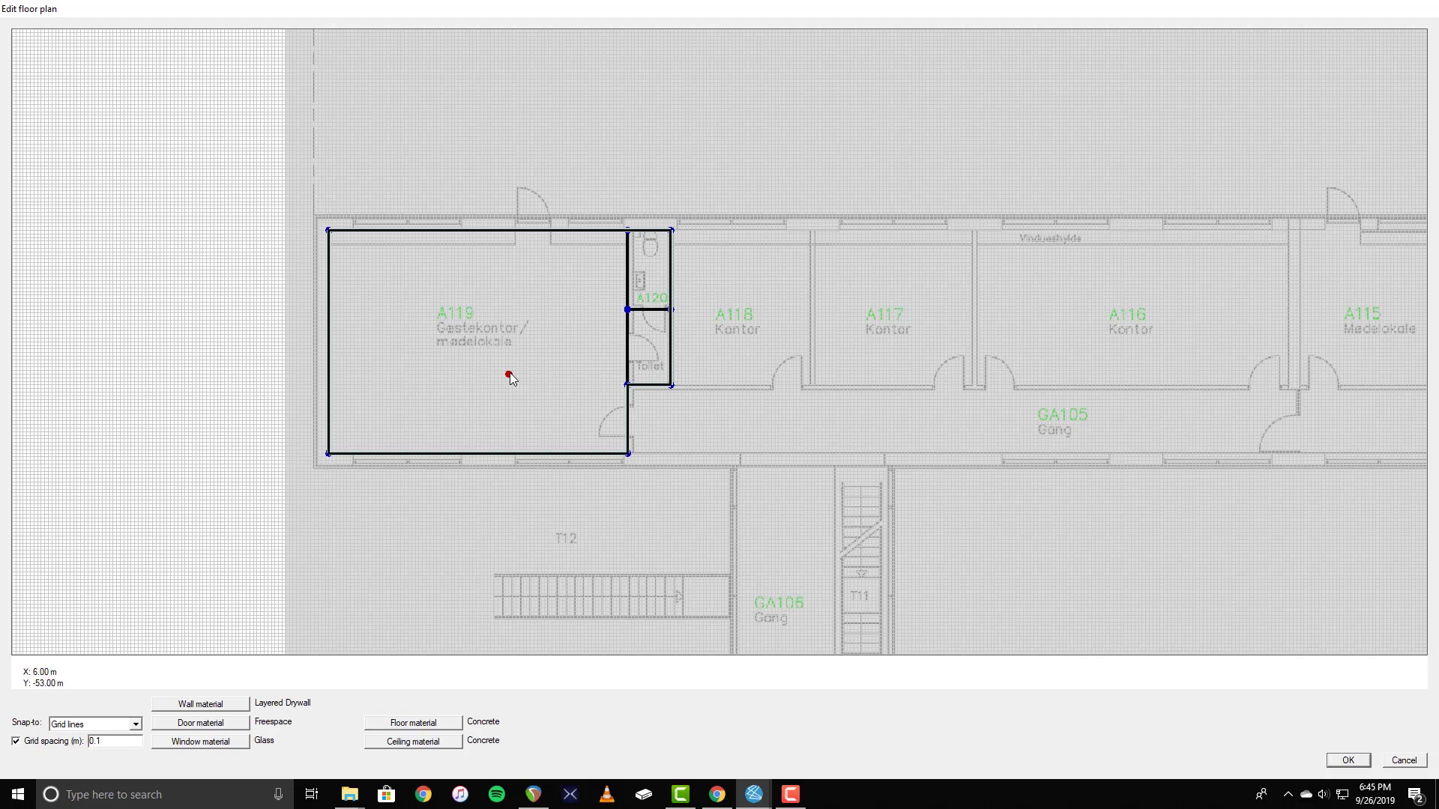
Add a 1 m doorway on the top wall, keeping the wall profile unchanged.
{"action": "right_click", "coordinate": [509, 377]}
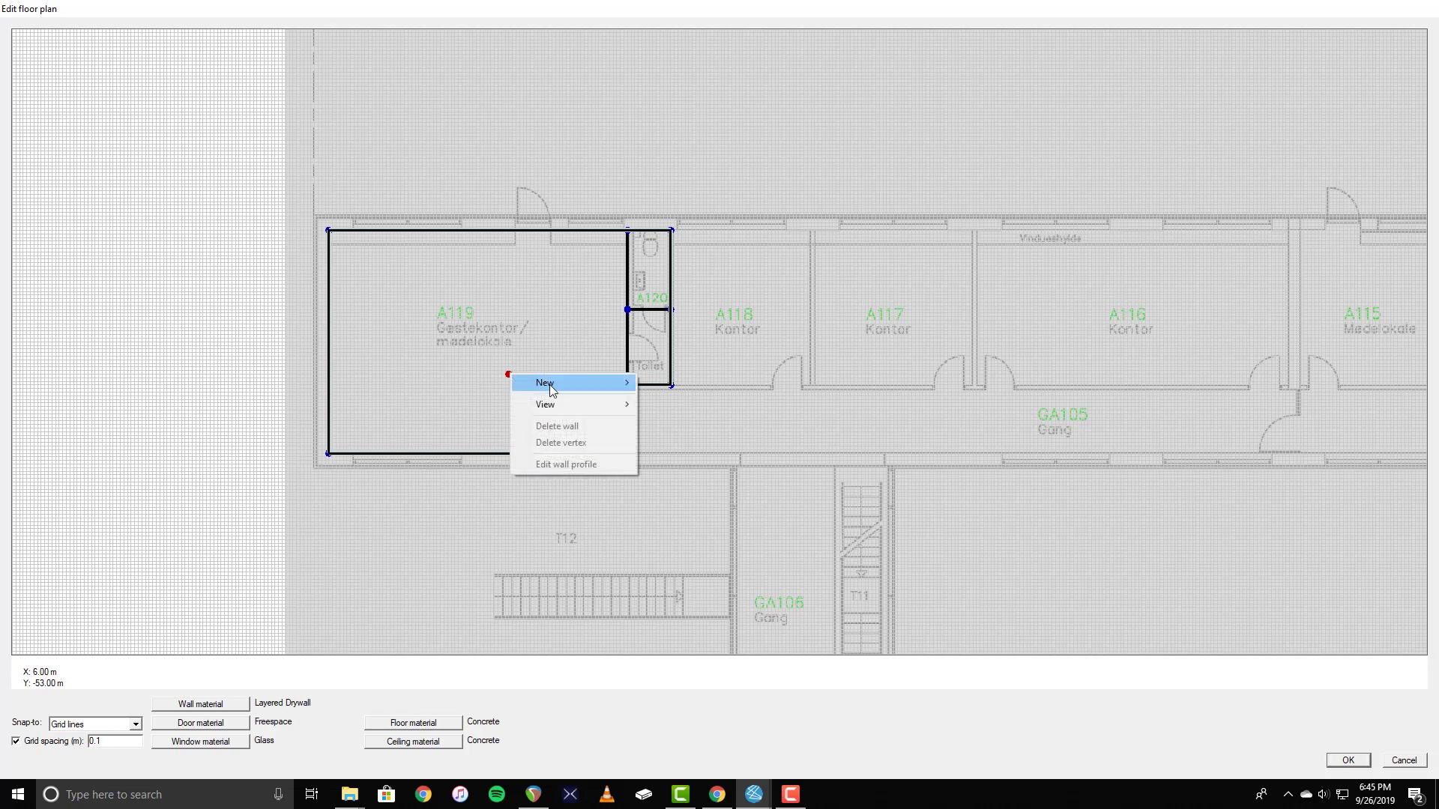
{"action": "mouse_move", "coordinate": [585, 383]}
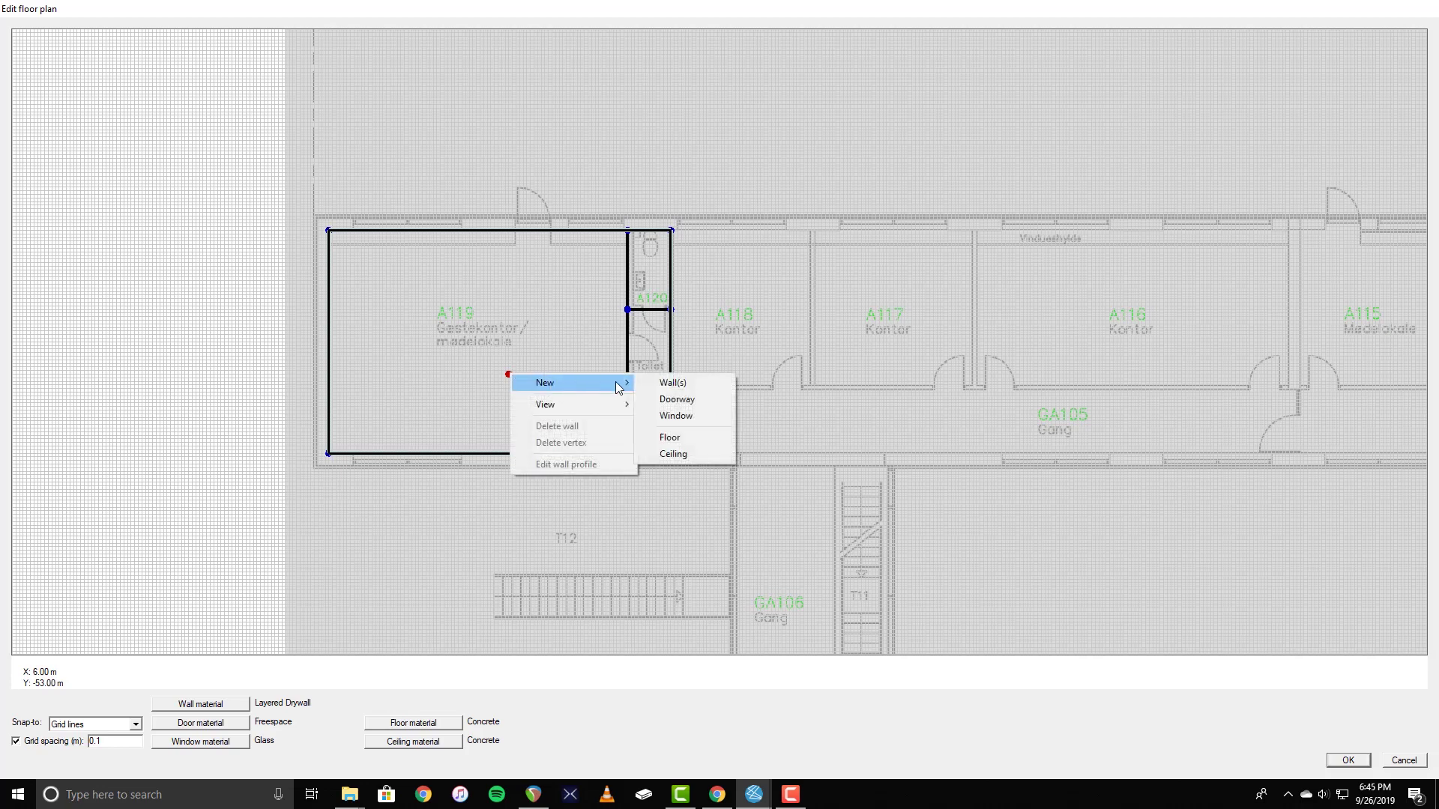
{"action": "left_click", "coordinate": [680, 399]}
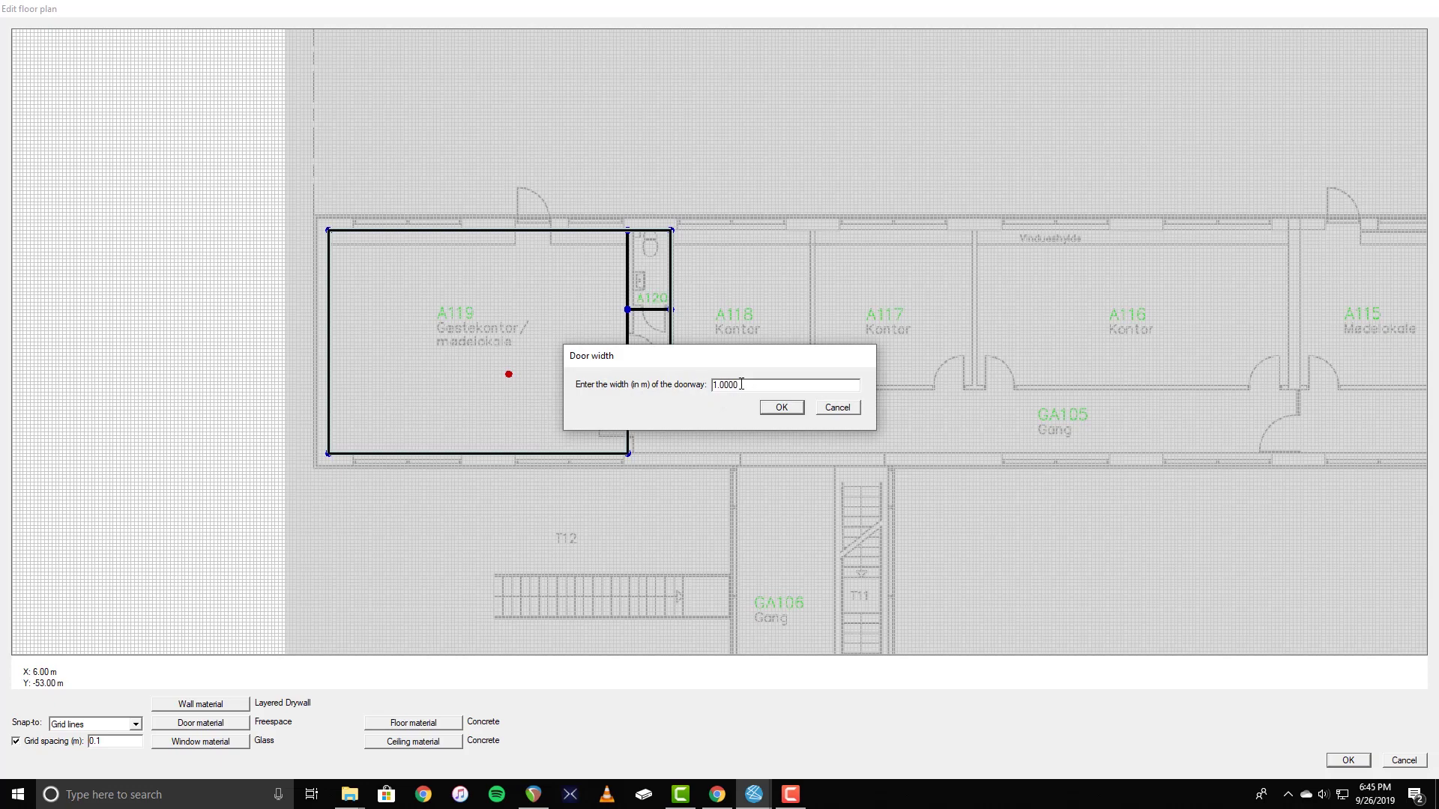
{"action": "left_click", "coordinate": [781, 407]}
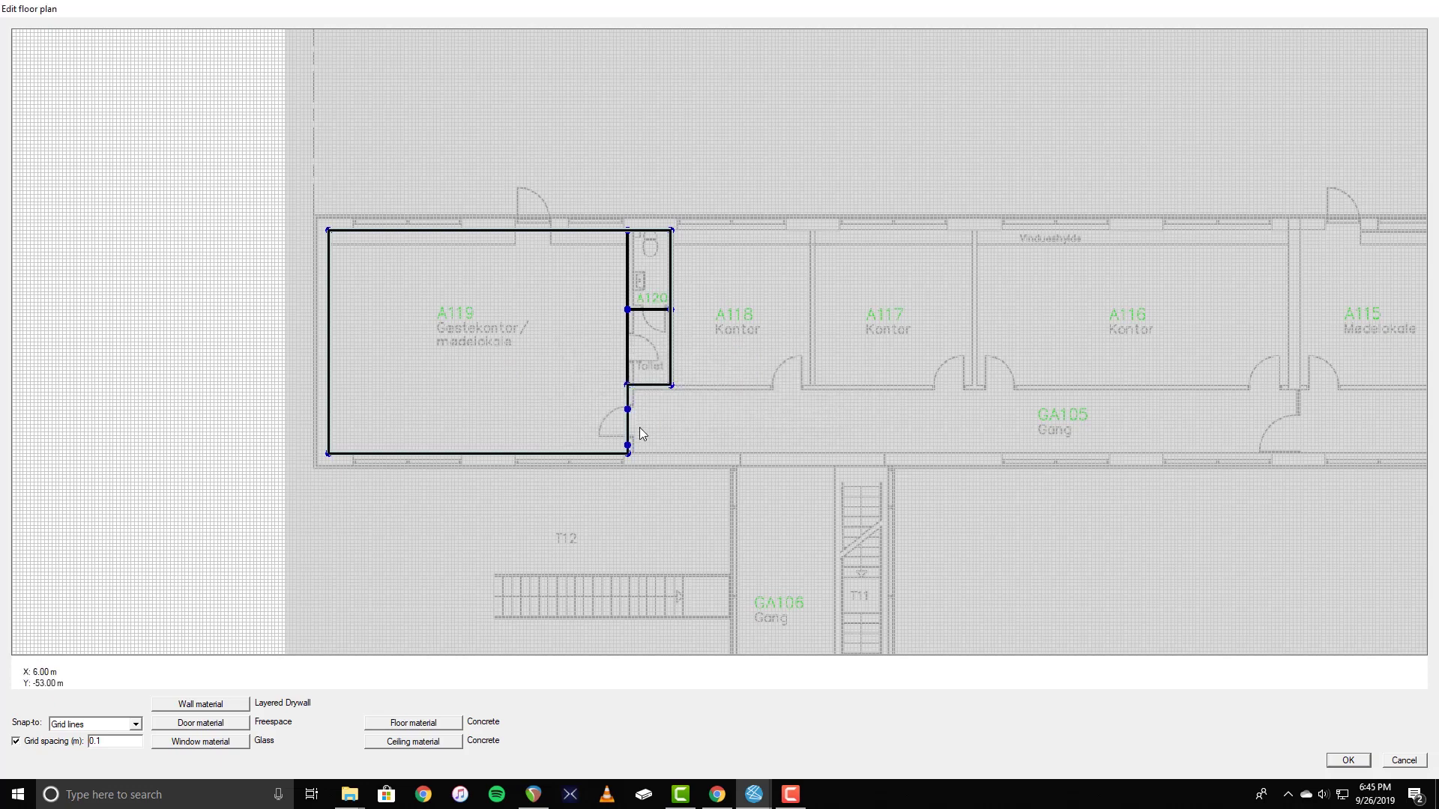
{"action": "double_click", "coordinate": [534, 238]}
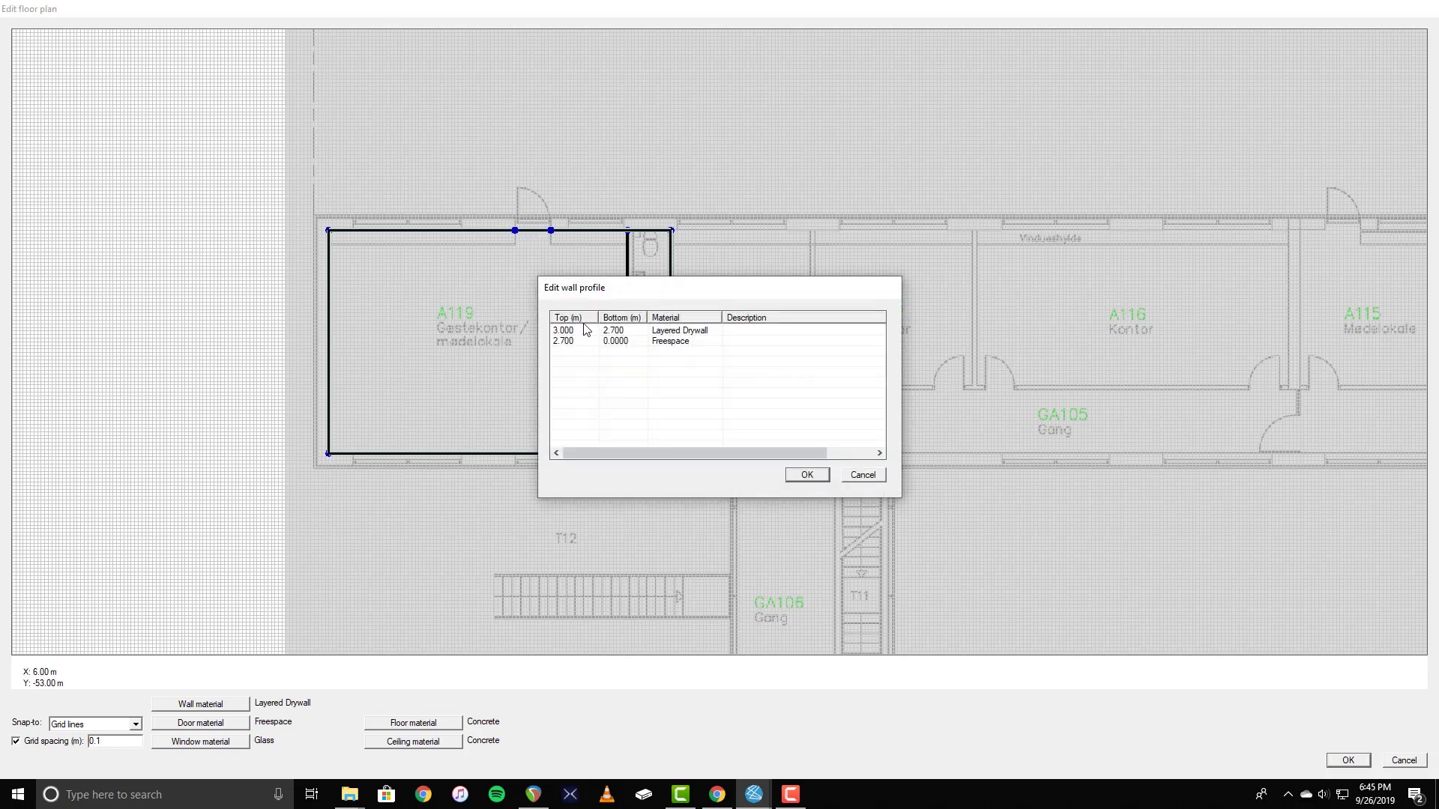
{"action": "left_click", "coordinate": [806, 475]}
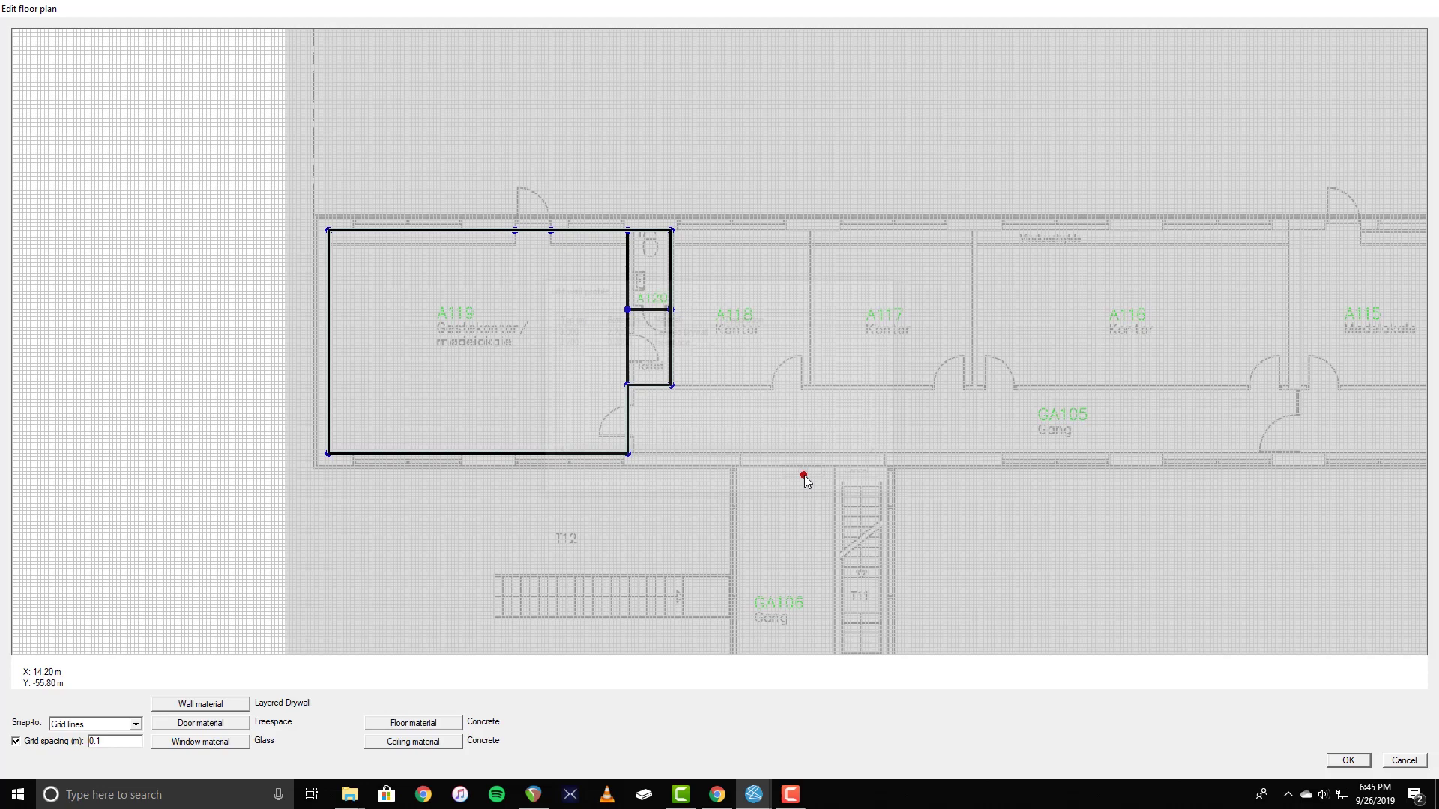
Add a 0.8 m doorway in the A119 wall.
{"action": "right_click", "coordinate": [530, 377]}
{"action": "mouse_move", "coordinate": [574, 395]}
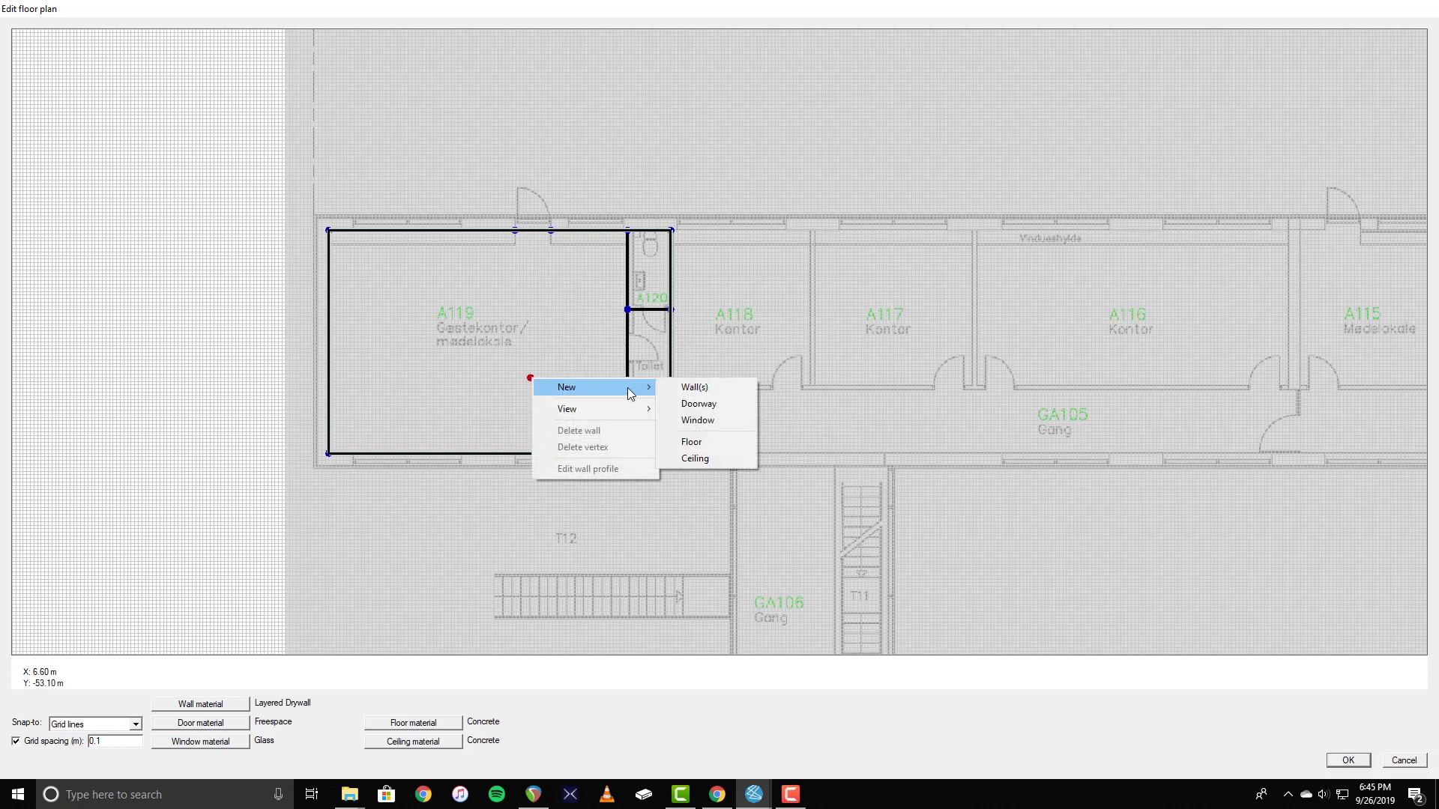
{"action": "left_click", "coordinate": [699, 404]}
{"action": "left_click_drag", "start_coordinate": [742, 385], "coordinate": [691, 383]}
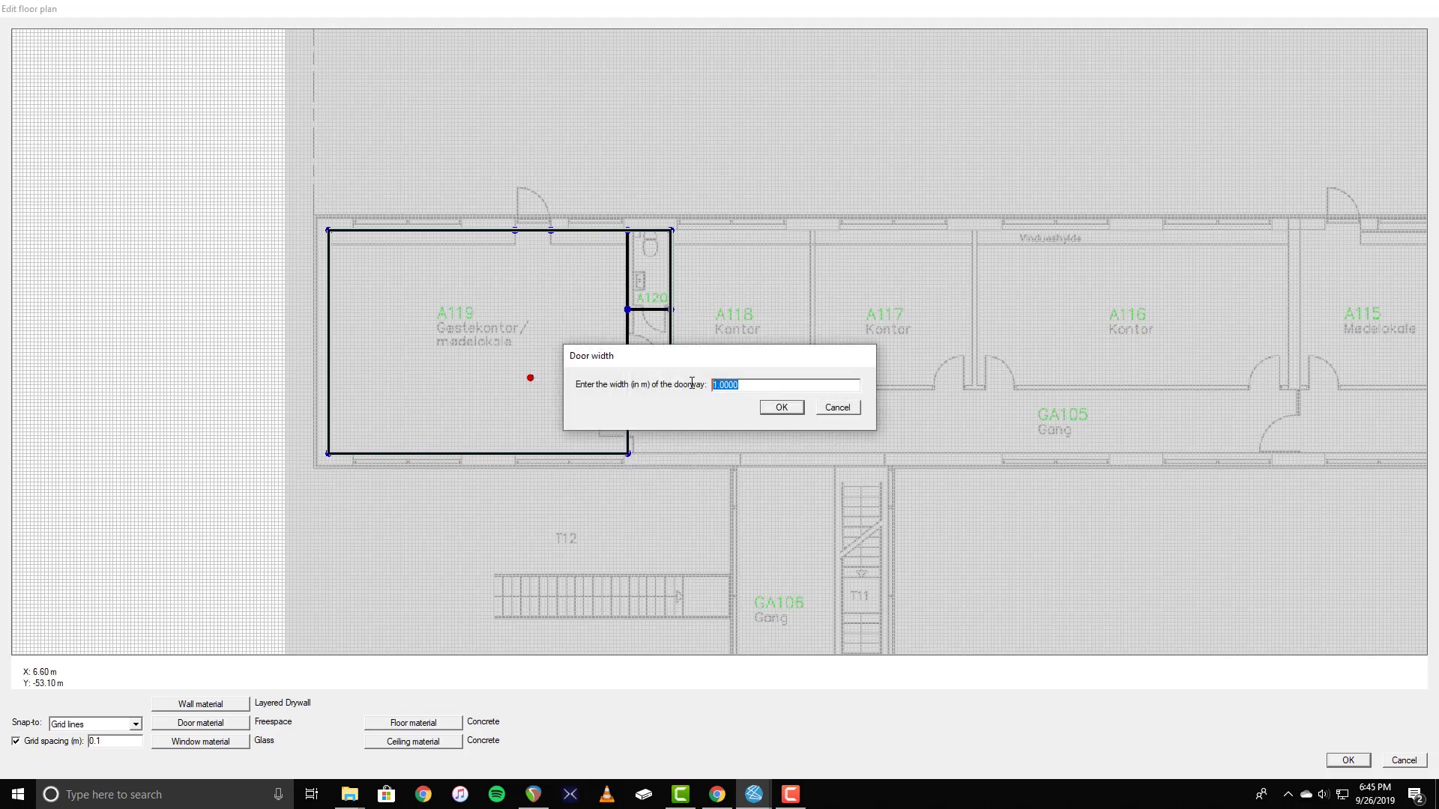
{"action": "type", "text": "0.8"}
{"action": "key", "text": "Return"}
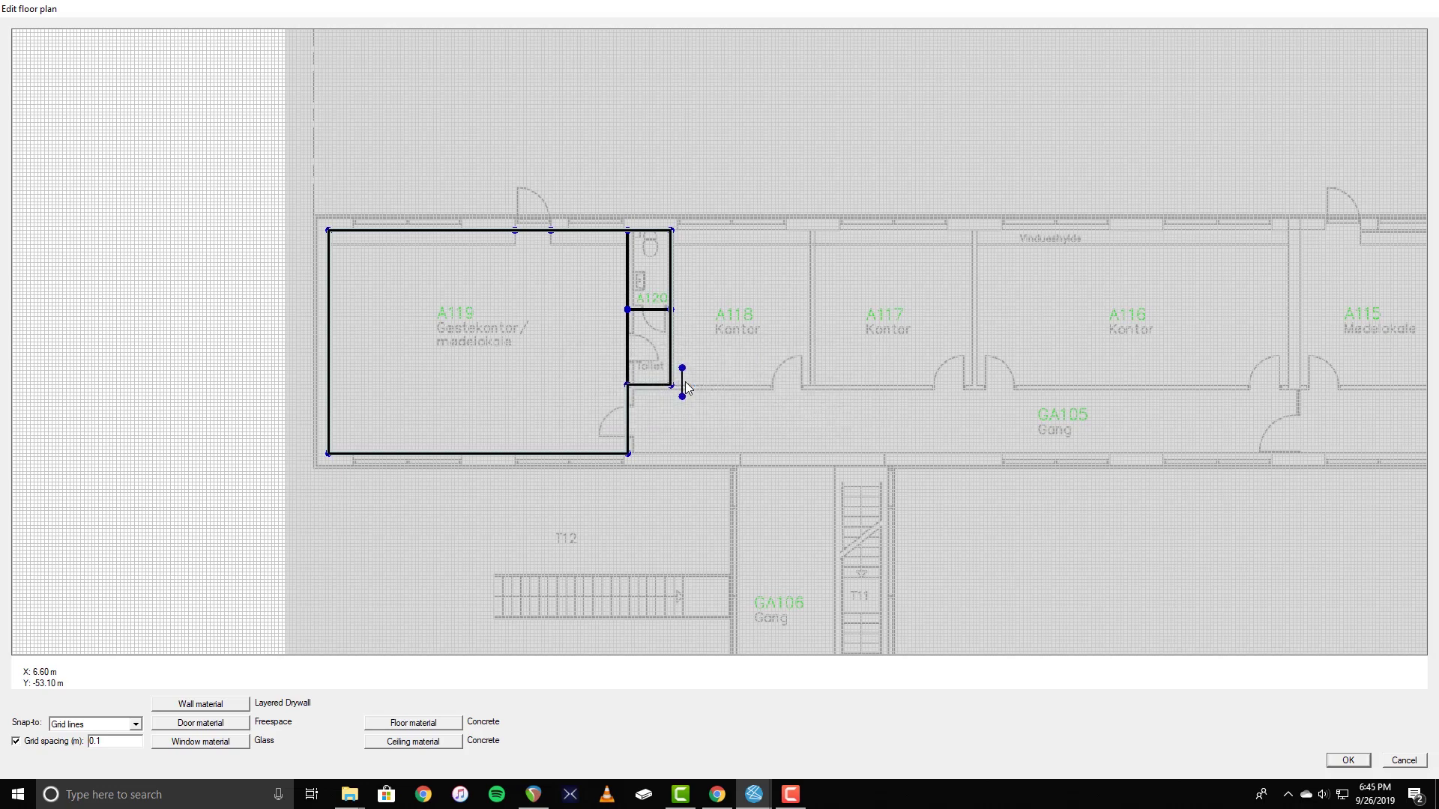
{"action": "left_click", "coordinate": [620, 425]}
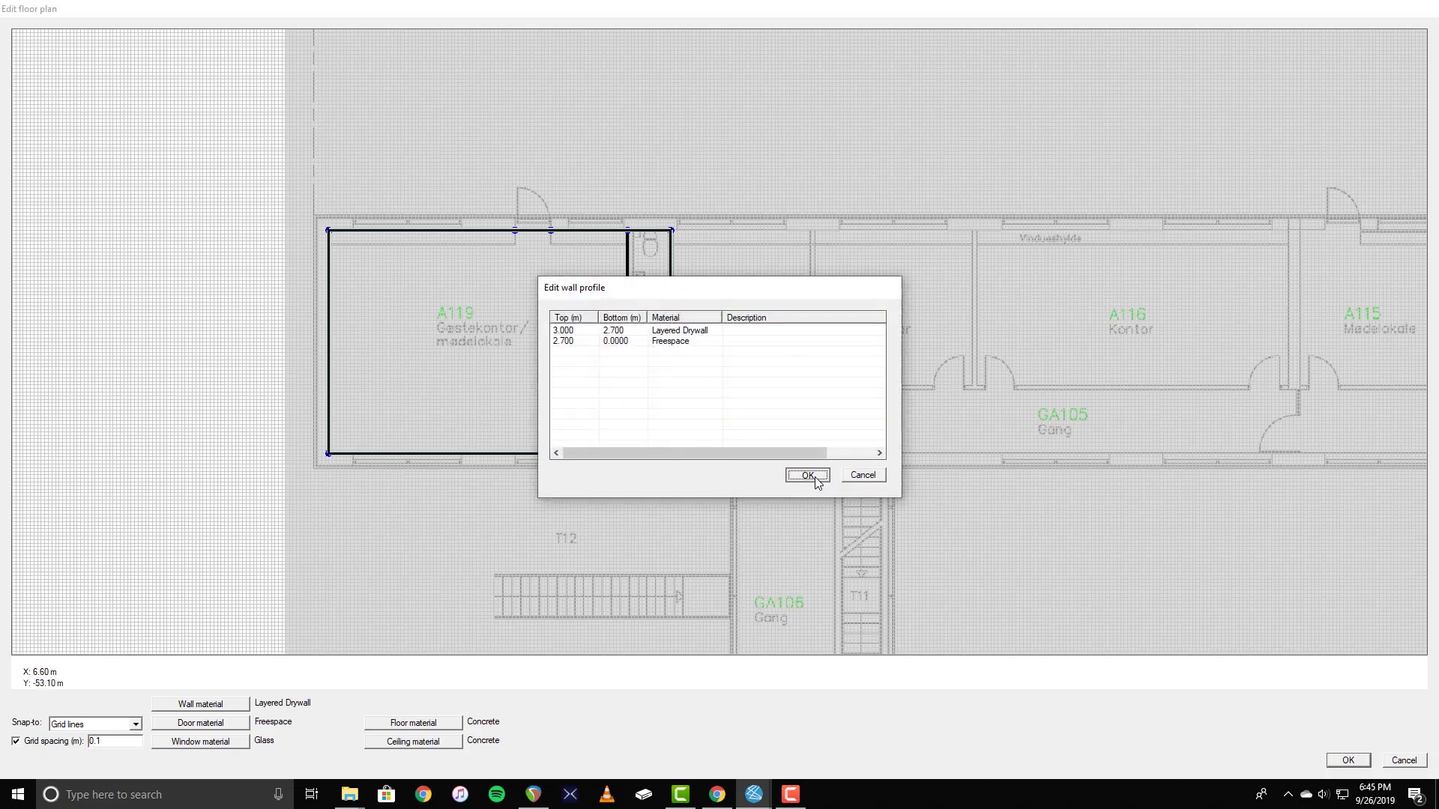
{"action": "left_click", "coordinate": [808, 476]}
Add another 0.8 m doorway in the A120 toilet wall.
{"action": "right_click", "coordinate": [653, 353]}
{"action": "mouse_move", "coordinate": [686, 363]}
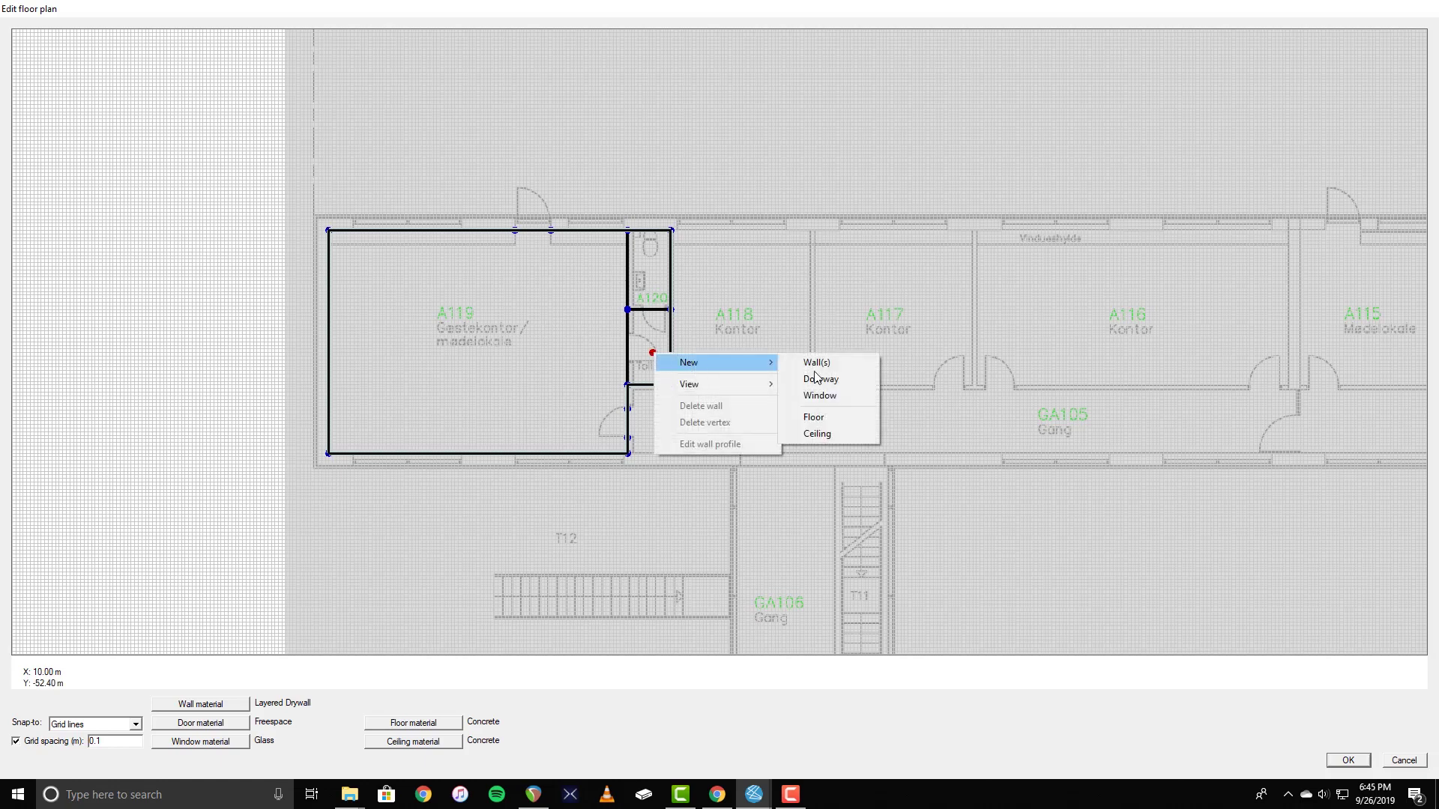
{"action": "left_click", "coordinate": [819, 377]}
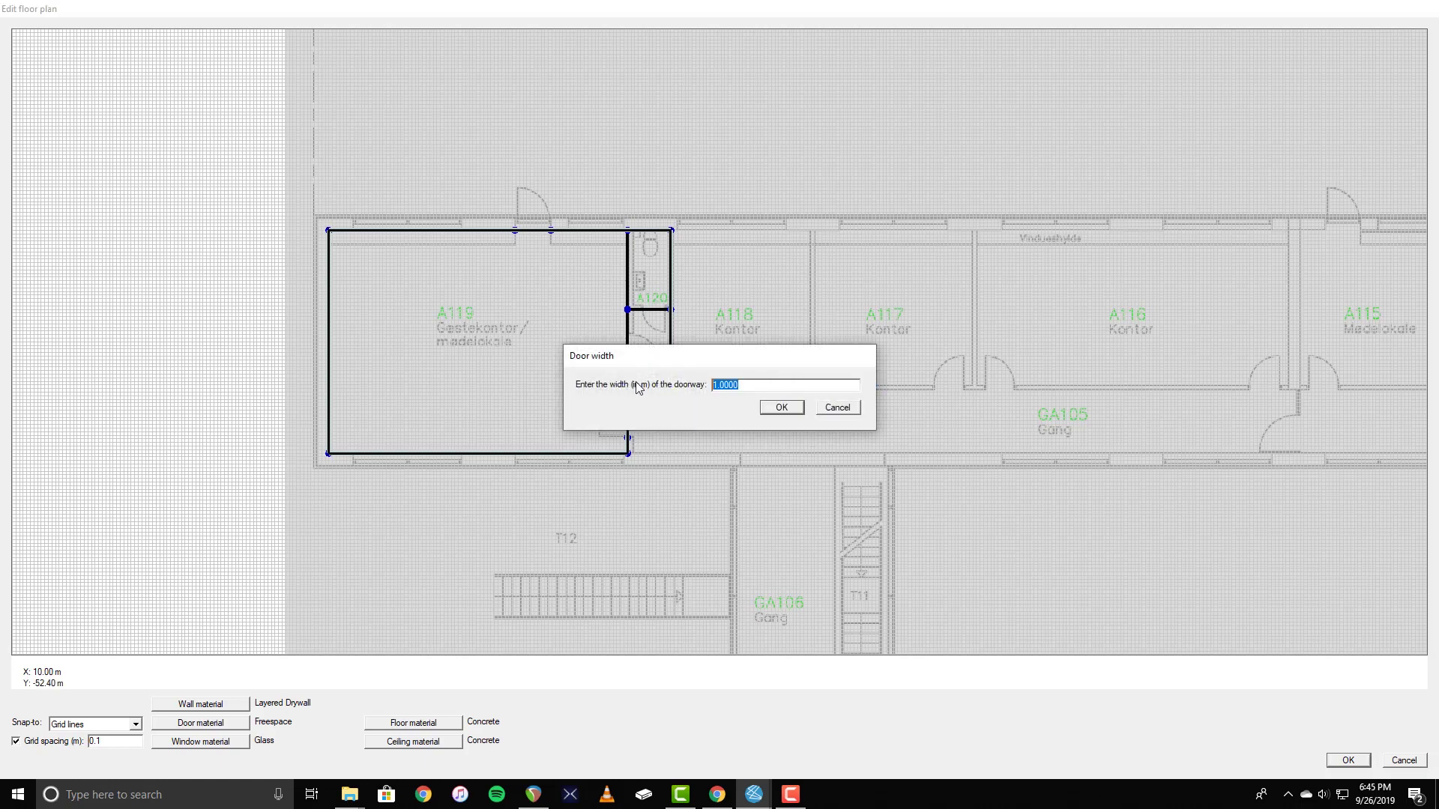
{"action": "type", "text": "0.8"}
{"action": "key", "text": "Return"}
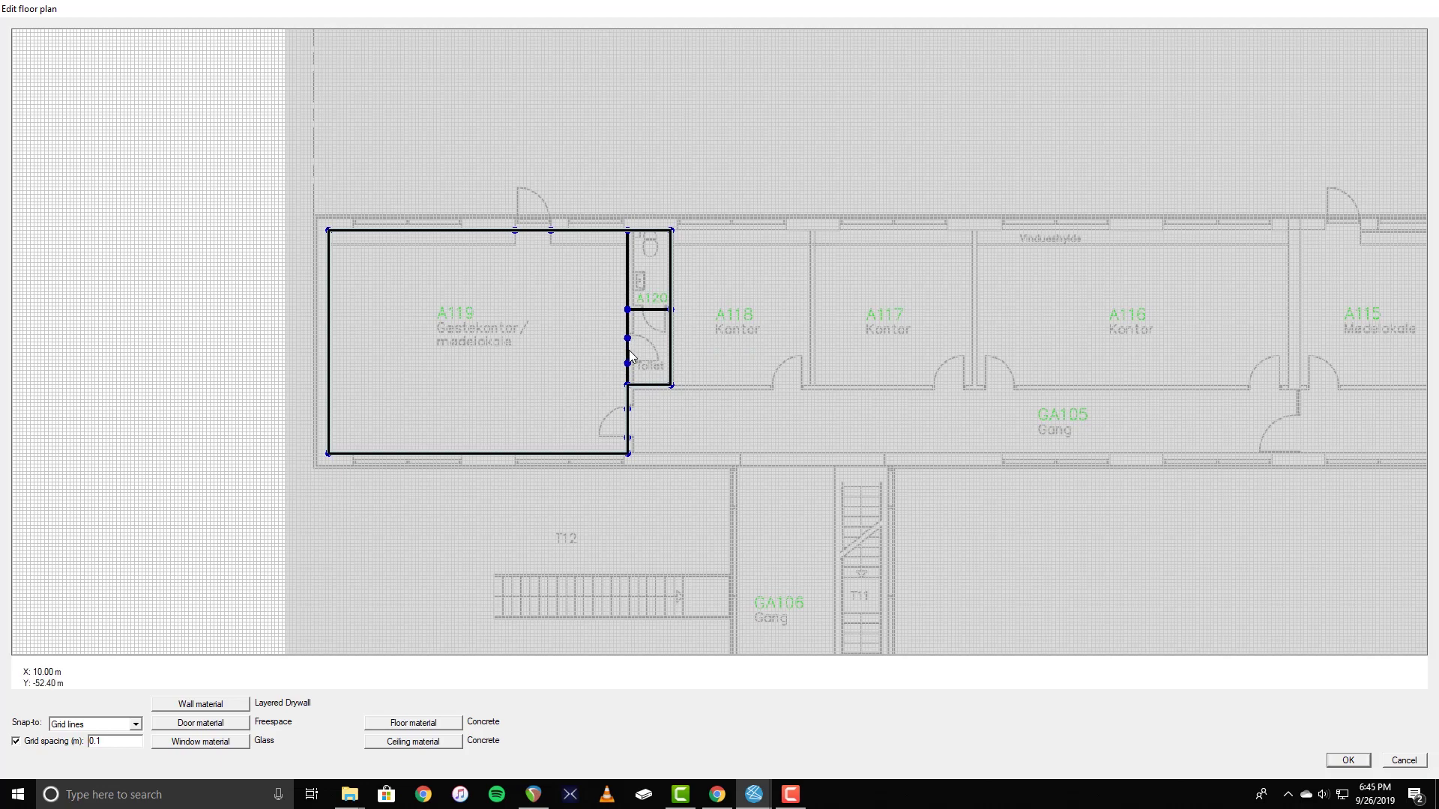
{"action": "double_click", "coordinate": [627, 352]}
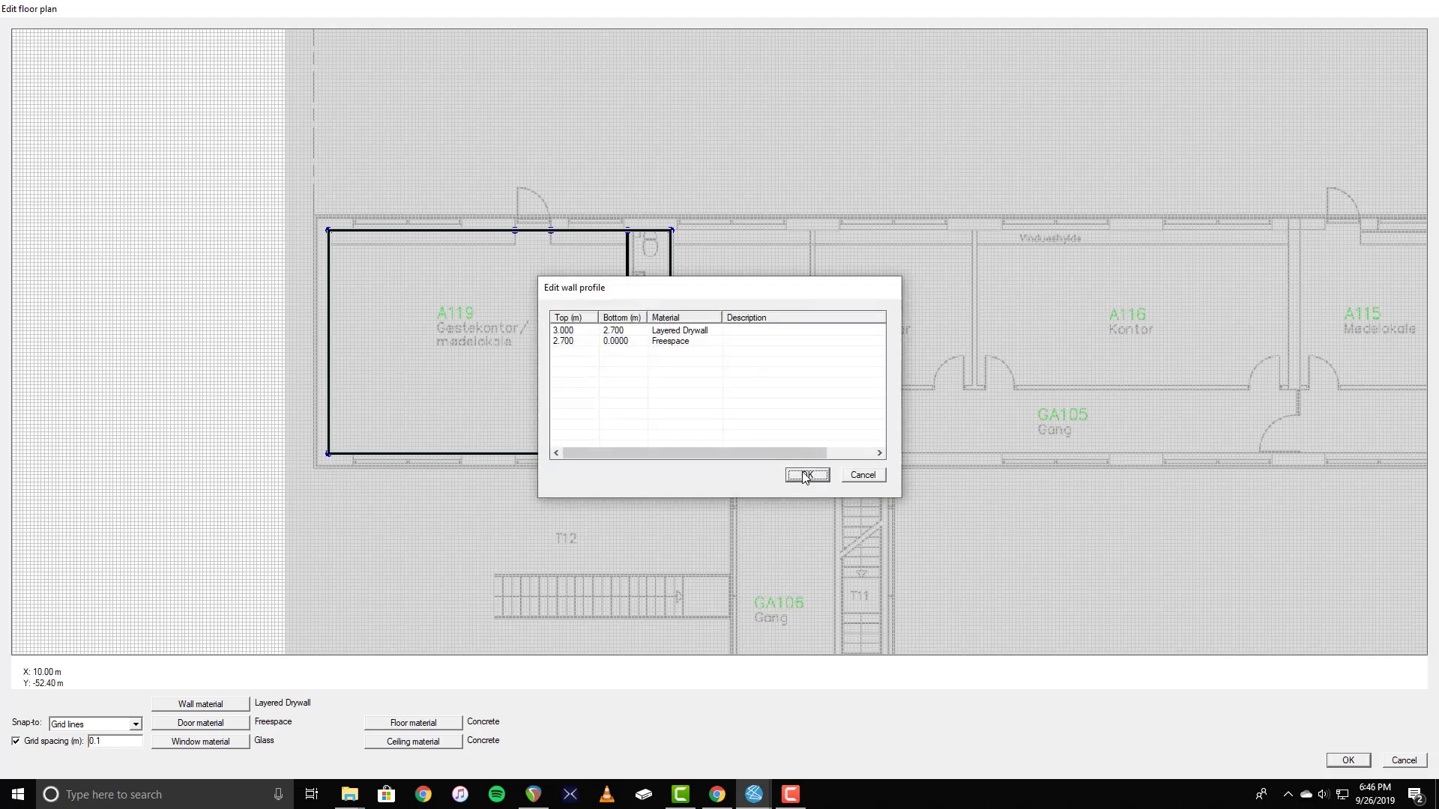
{"action": "left_click", "coordinate": [806, 475]}
Start a 0.6 m-wide doorway in the toilet area.
{"action": "right_click", "coordinate": [651, 343]}
{"action": "mouse_move", "coordinate": [681, 352]}
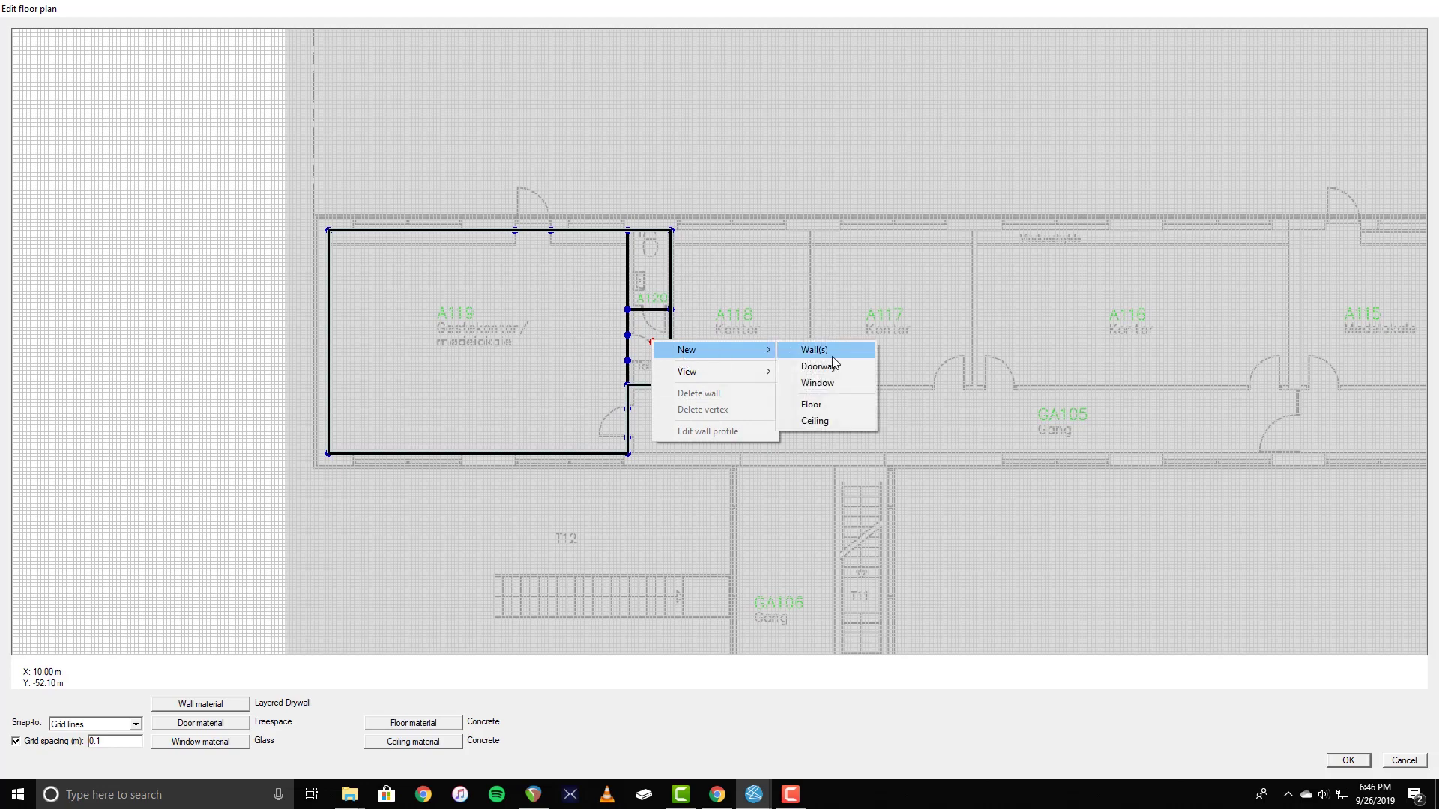
{"action": "left_click", "coordinate": [821, 367]}
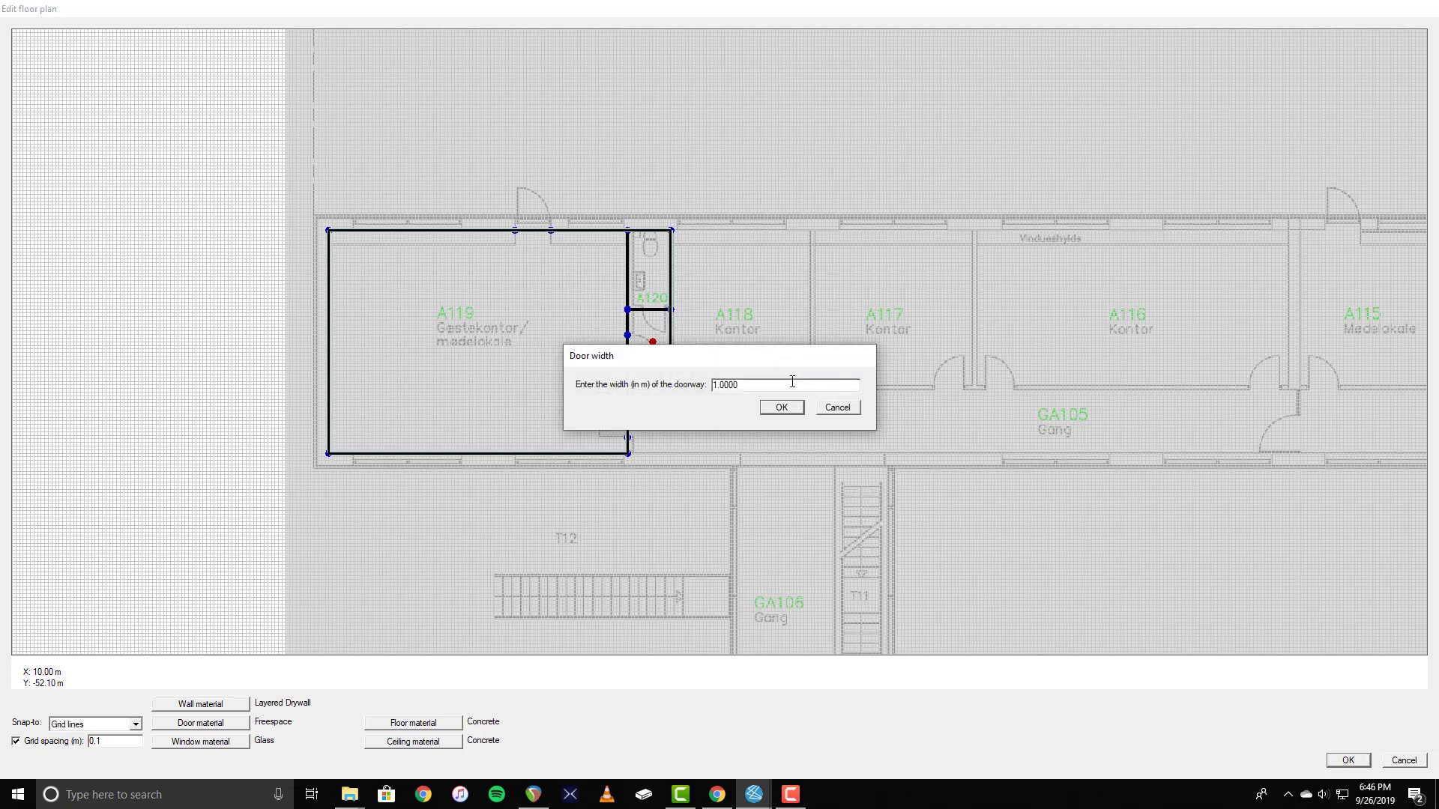
{"action": "left_click_drag", "start_coordinate": [792, 382], "coordinate": [606, 375]}
{"action": "type", "text": "0.6"}
{"action": "key", "text": "Return"}
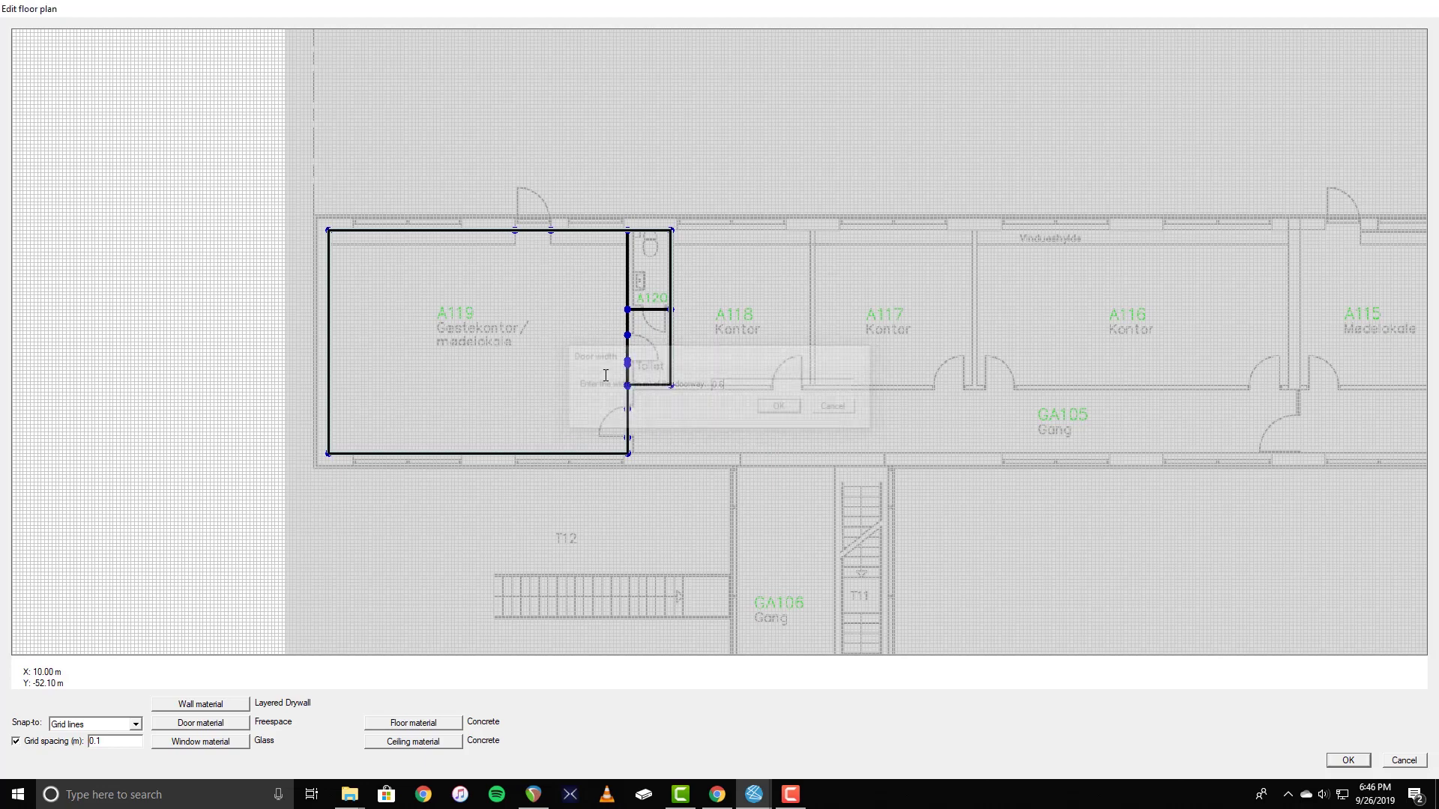
Place the small door on A120's wall, then a 3 m window on A119's bottom wall.
{"action": "left_click", "coordinate": [652, 322]}
{"action": "left_click", "coordinate": [800, 472]}
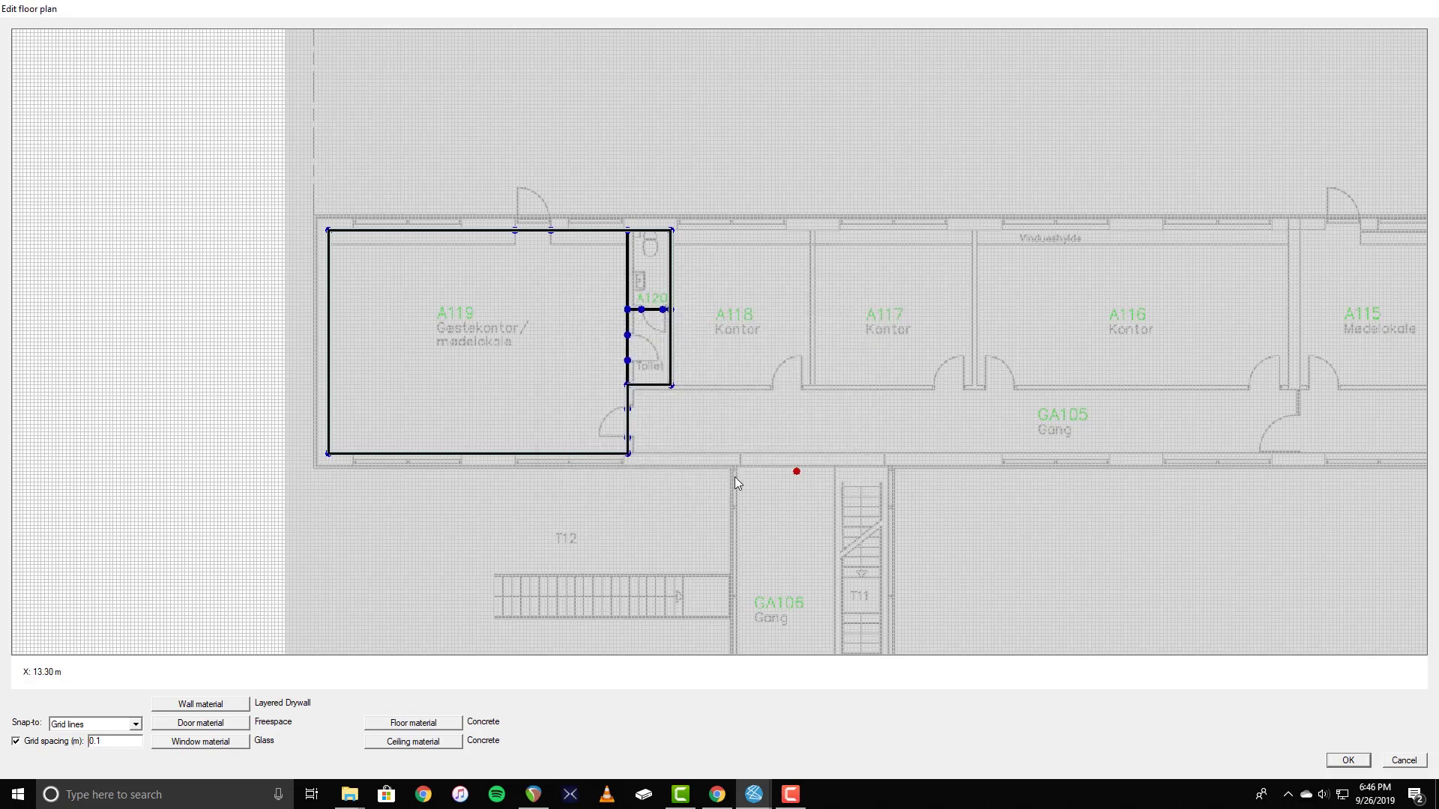
{"action": "right_click", "coordinate": [443, 409]}
{"action": "mouse_move", "coordinate": [517, 429]}
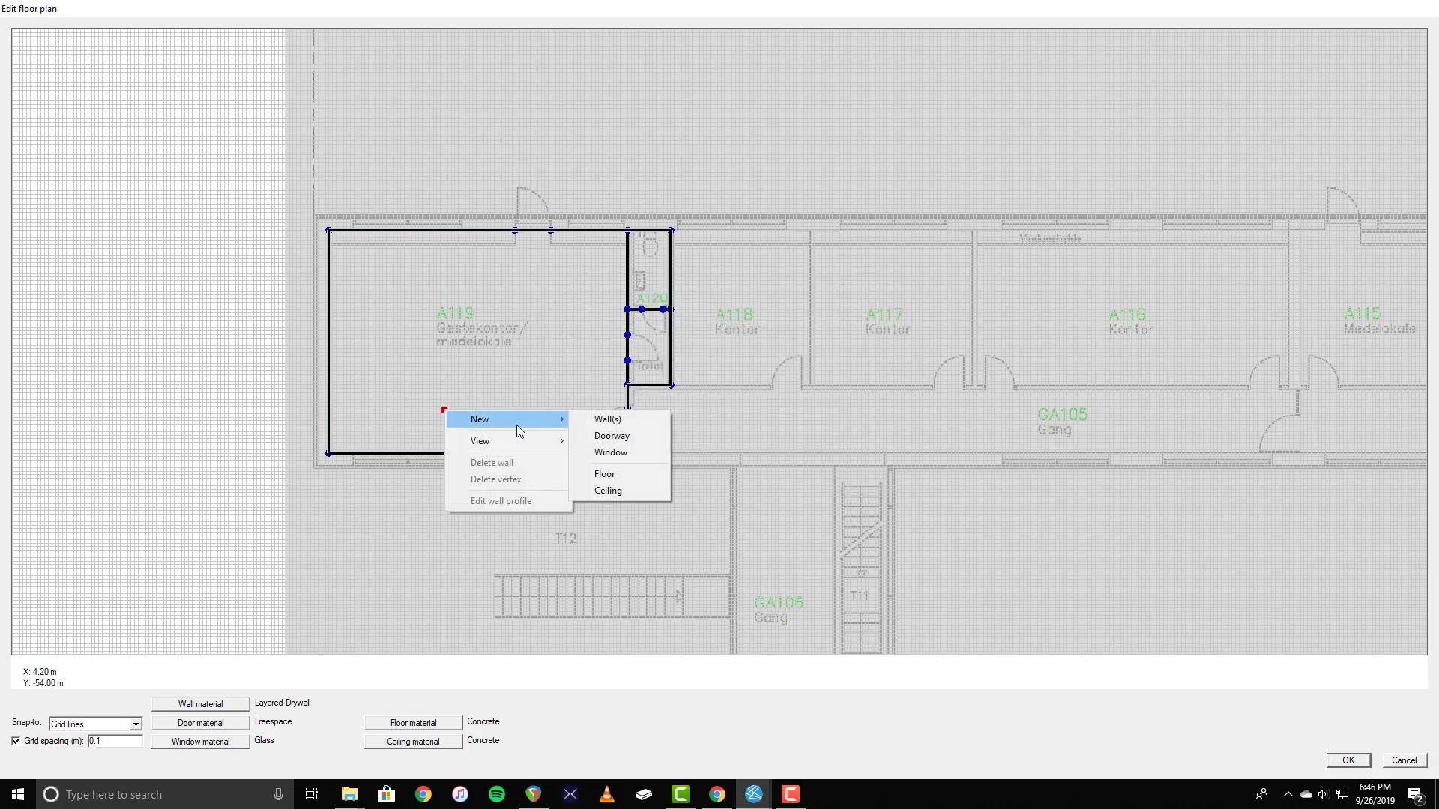
{"action": "left_click", "coordinate": [621, 452]}
{"action": "left_click", "coordinate": [626, 449]}
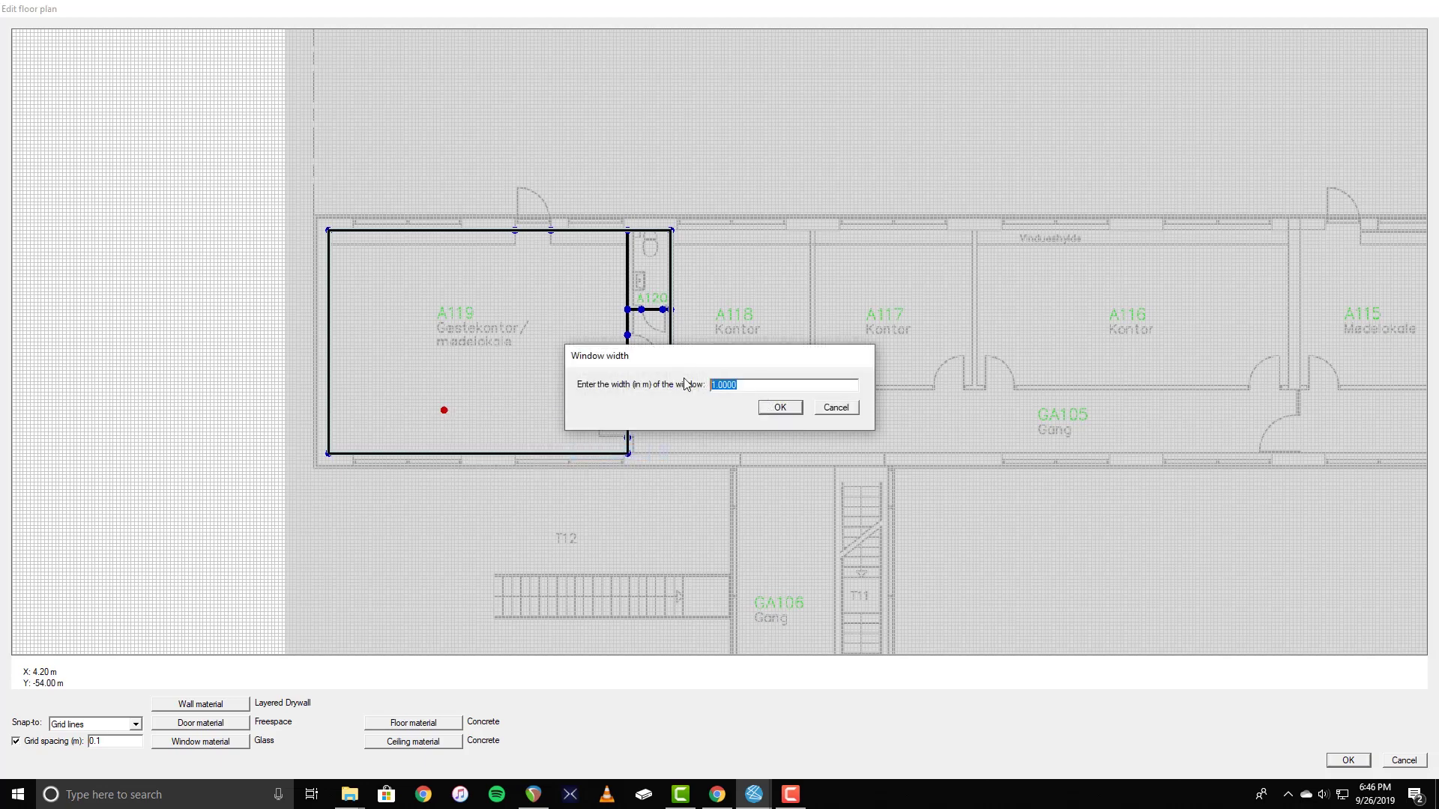
{"action": "type", "text": "3"}
{"action": "key", "text": "Return"}
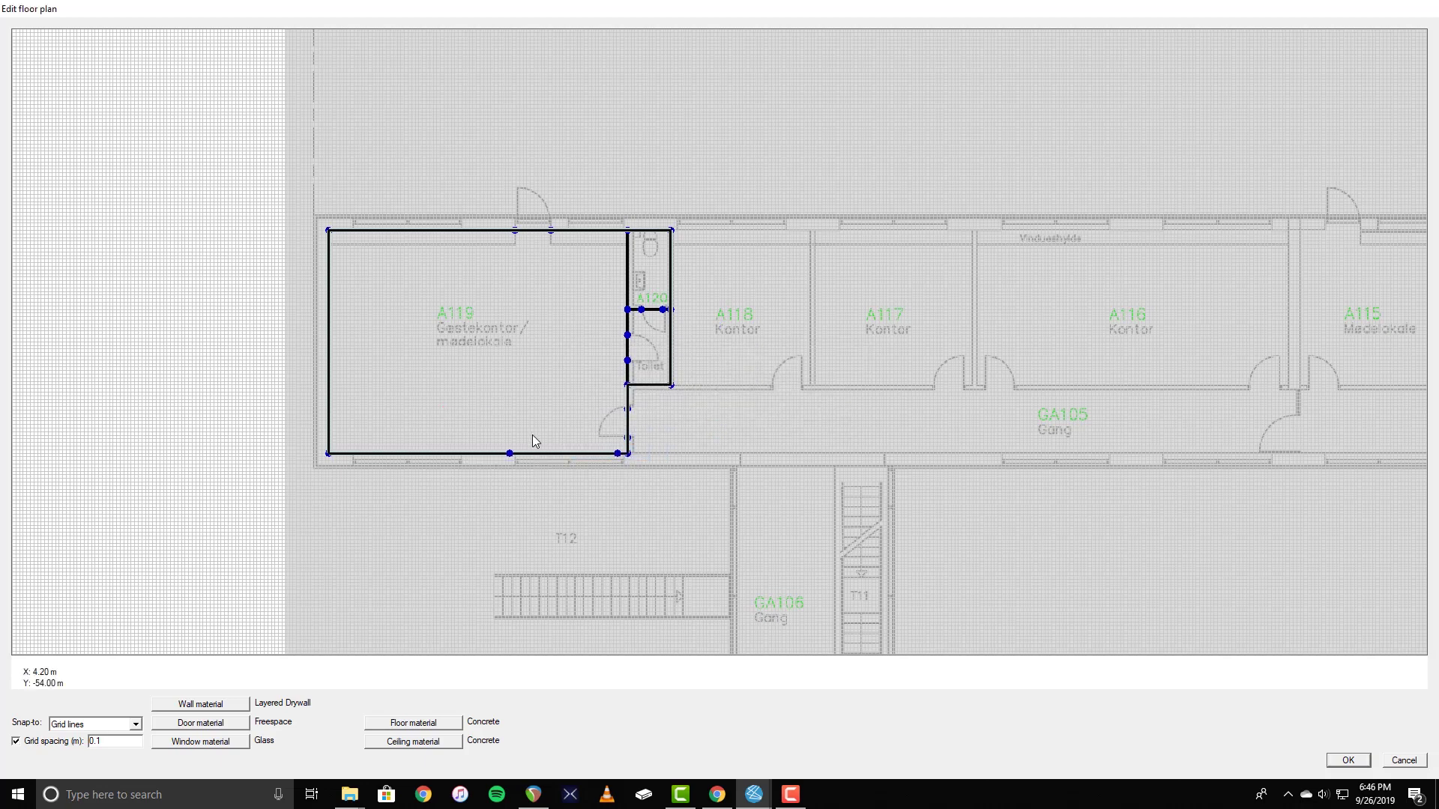
{"action": "left_click_drag", "start_coordinate": [439, 447], "coordinate": [408, 451]}
{"action": "double_click", "coordinate": [407, 451]}
{"action": "left_click", "coordinate": [806, 475]}
Add a second window, at the default width, on A119's bottom wall.
{"action": "right_click", "coordinate": [556, 407]}
{"action": "mouse_move", "coordinate": [589, 415]}
{"action": "left_click", "coordinate": [720, 448]}
{"action": "left_click_drag", "start_coordinate": [738, 384], "coordinate": [644, 374]}
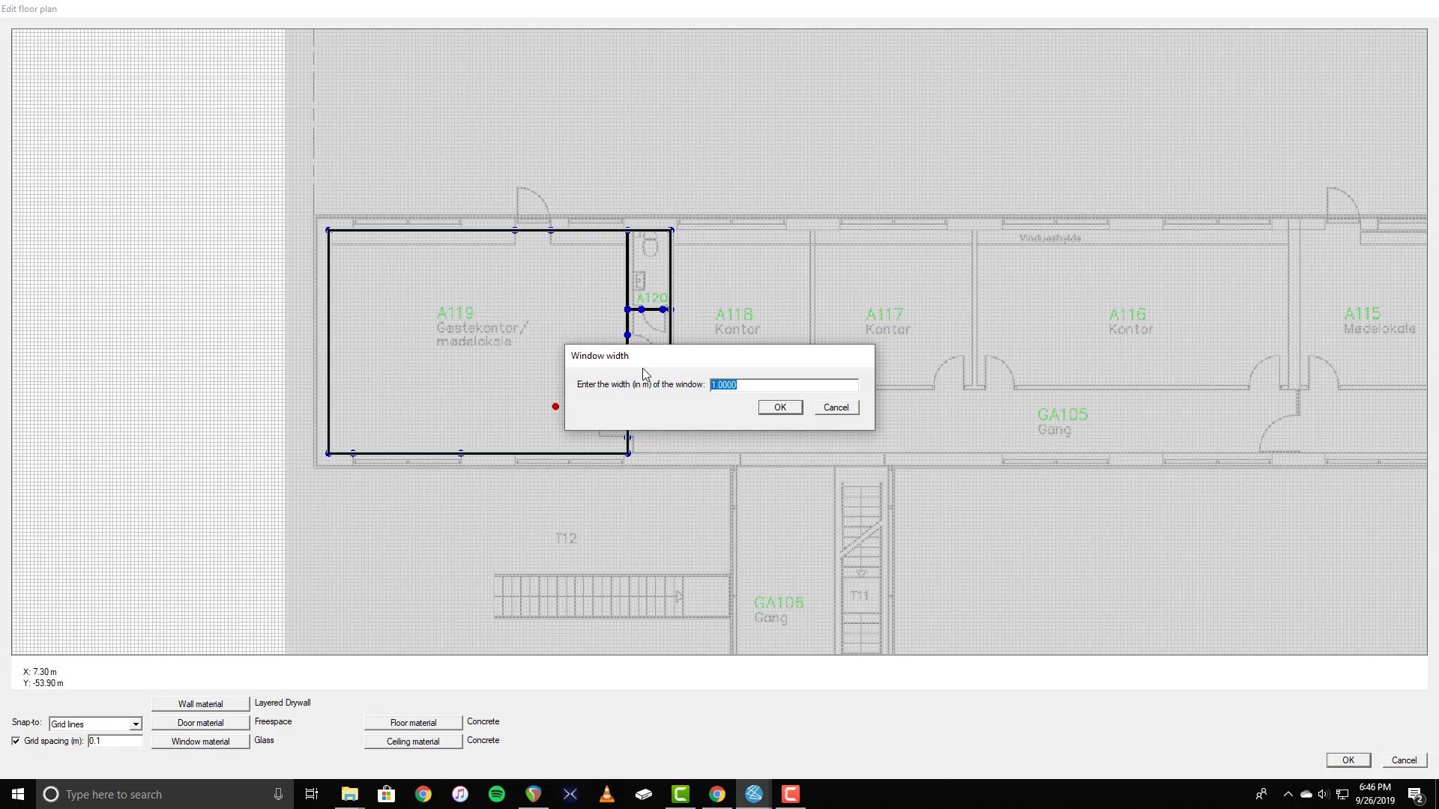
{"action": "key", "text": "Return"}
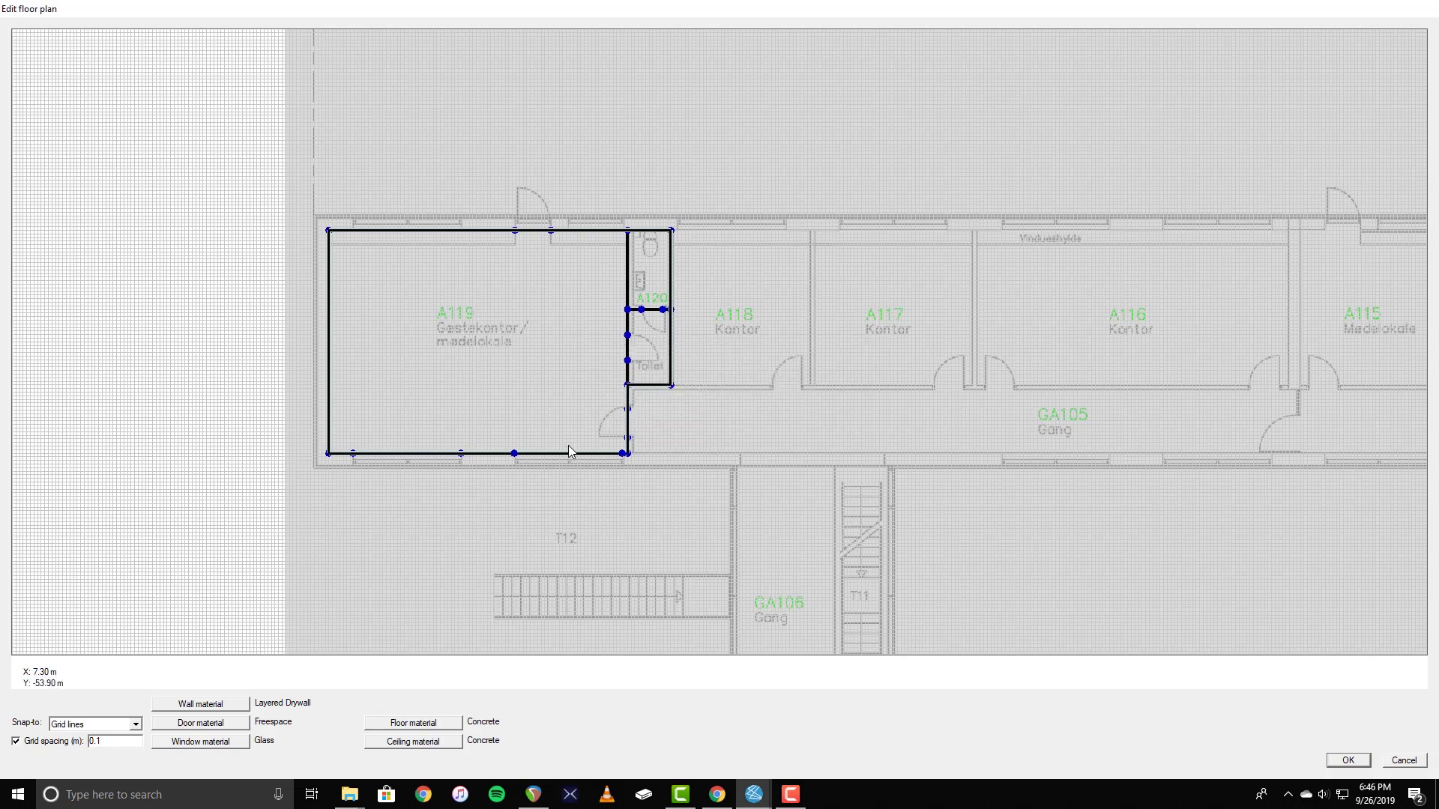
{"action": "left_click", "coordinate": [568, 445]}
{"action": "left_click", "coordinate": [804, 475]}
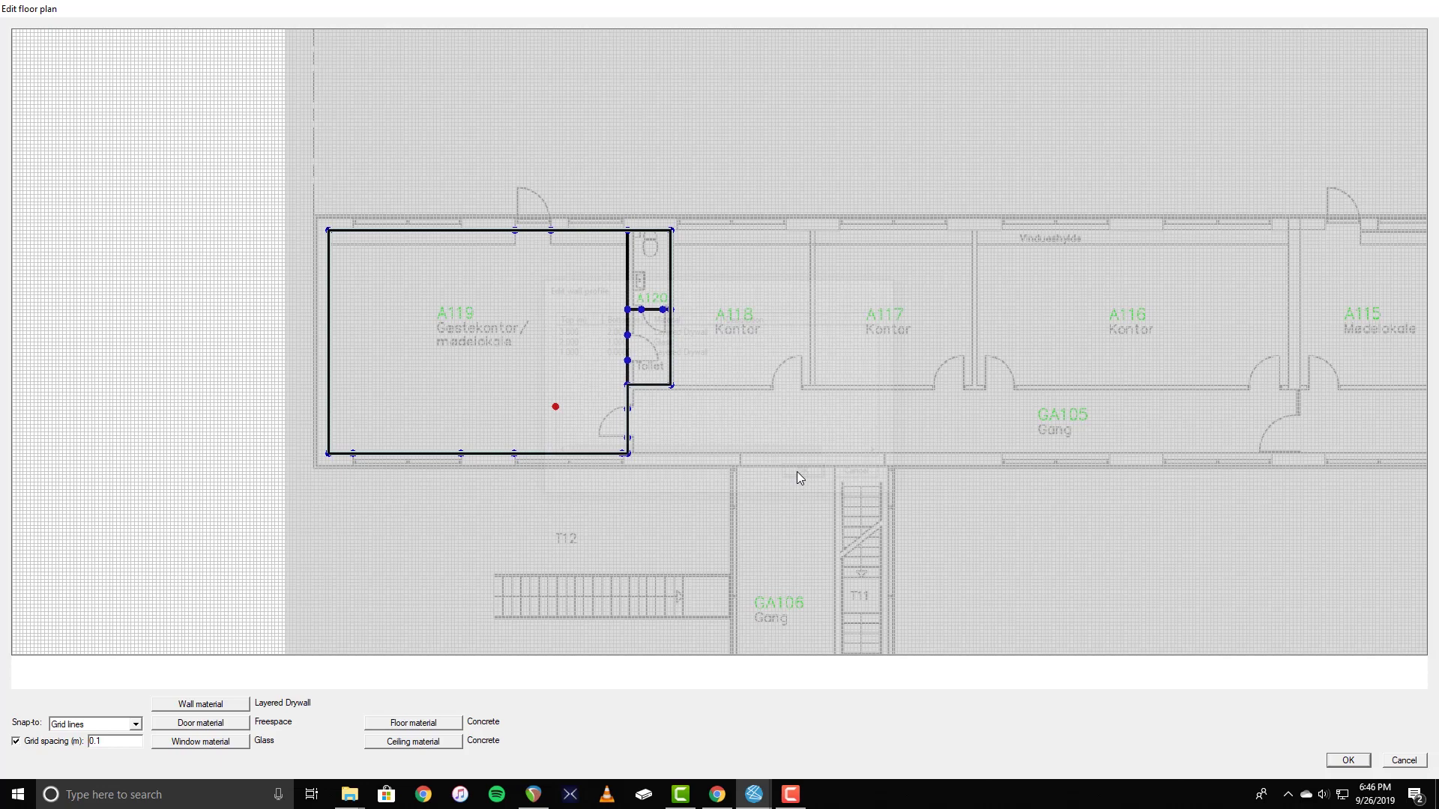
Place a 3 m window on A119's top wall with a drywall-glass-drywall profile.
{"action": "right_click", "coordinate": [499, 327]}
{"action": "mouse_move", "coordinate": [536, 341]}
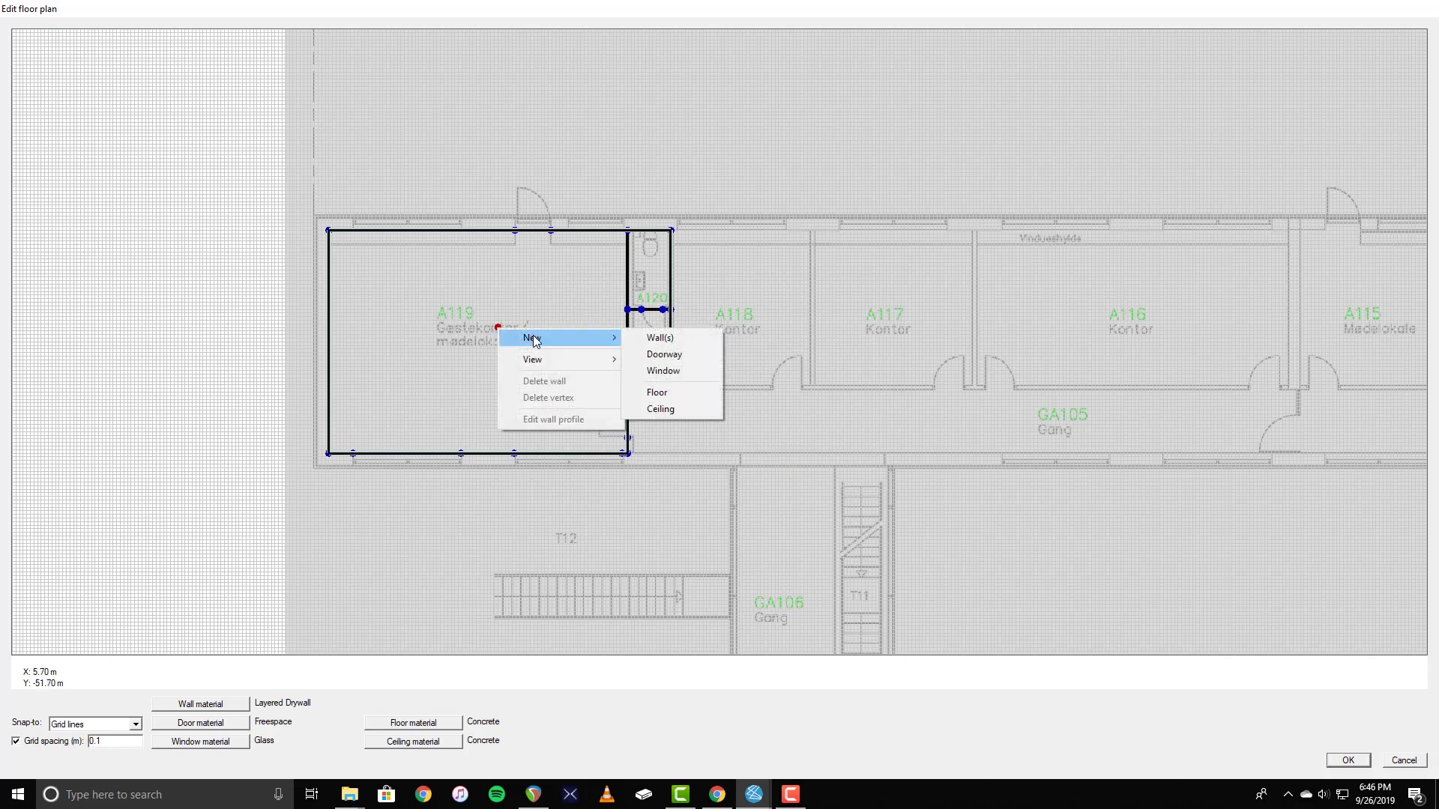
{"action": "left_click", "coordinate": [669, 371]}
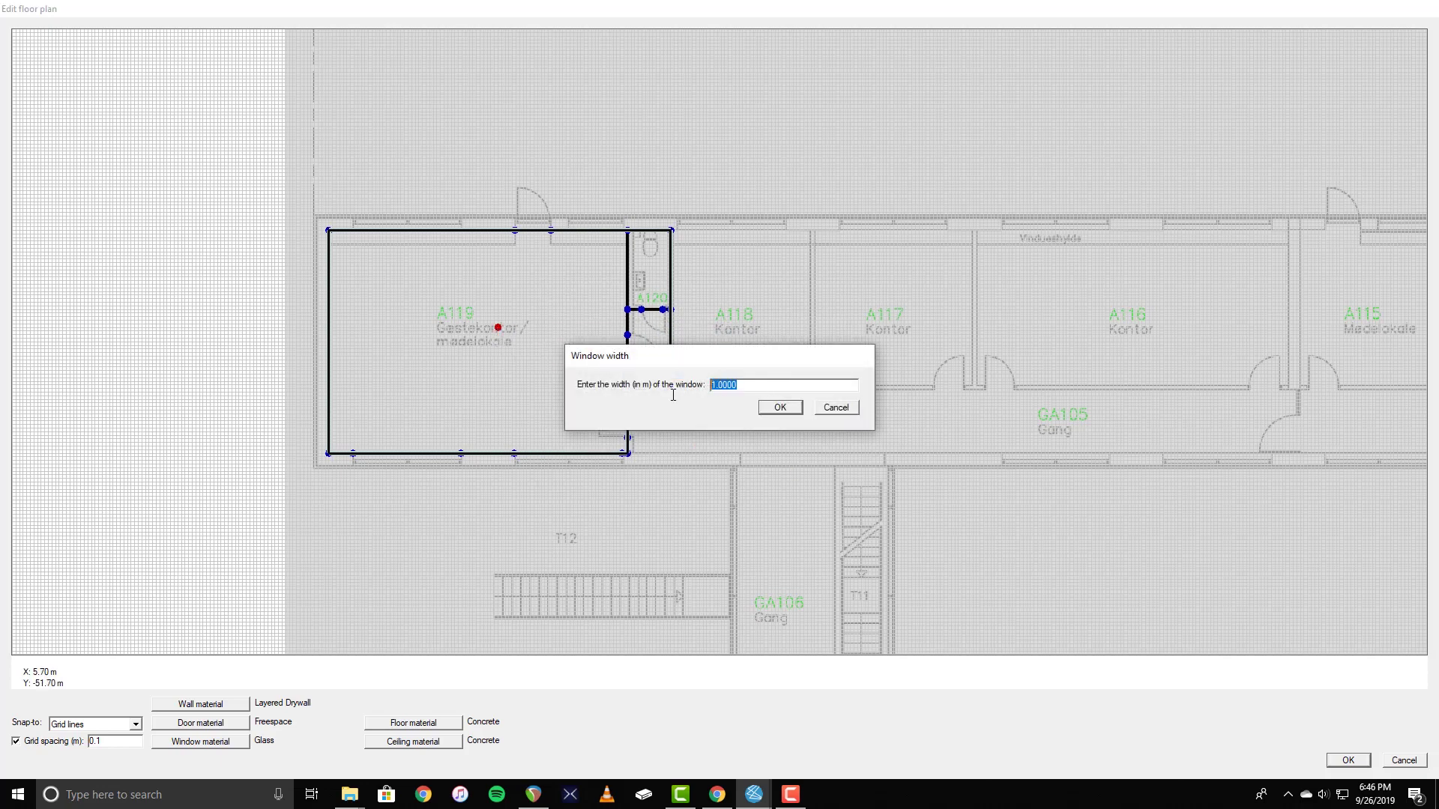
{"action": "type", "text": "3"}
{"action": "key", "text": "Return"}
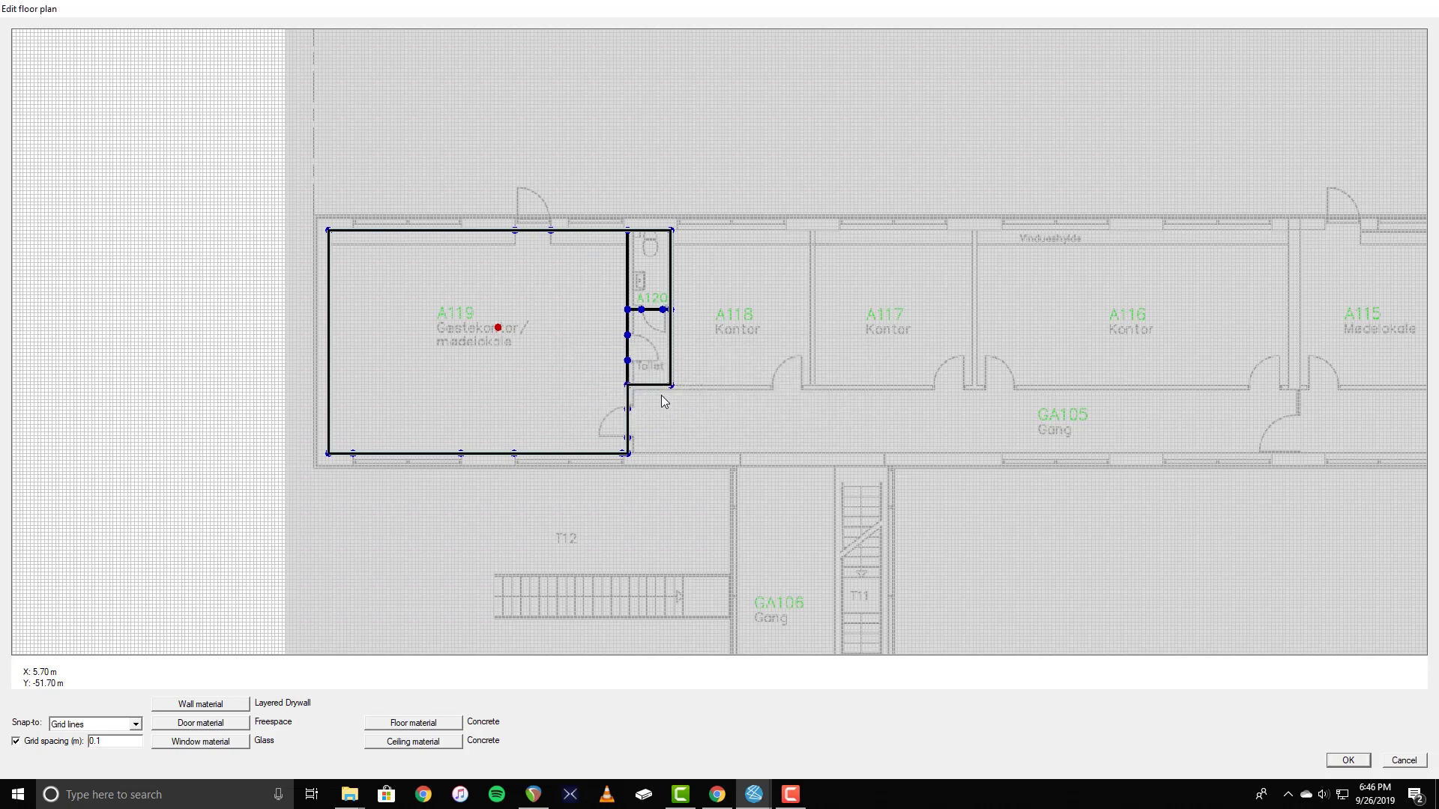
{"action": "left_click", "coordinate": [407, 255]}
{"action": "left_click", "coordinate": [807, 475]}
Add a 1.5 m window on A119's top wall.
{"action": "right_click", "coordinate": [505, 295]}
{"action": "mouse_move", "coordinate": [545, 308]}
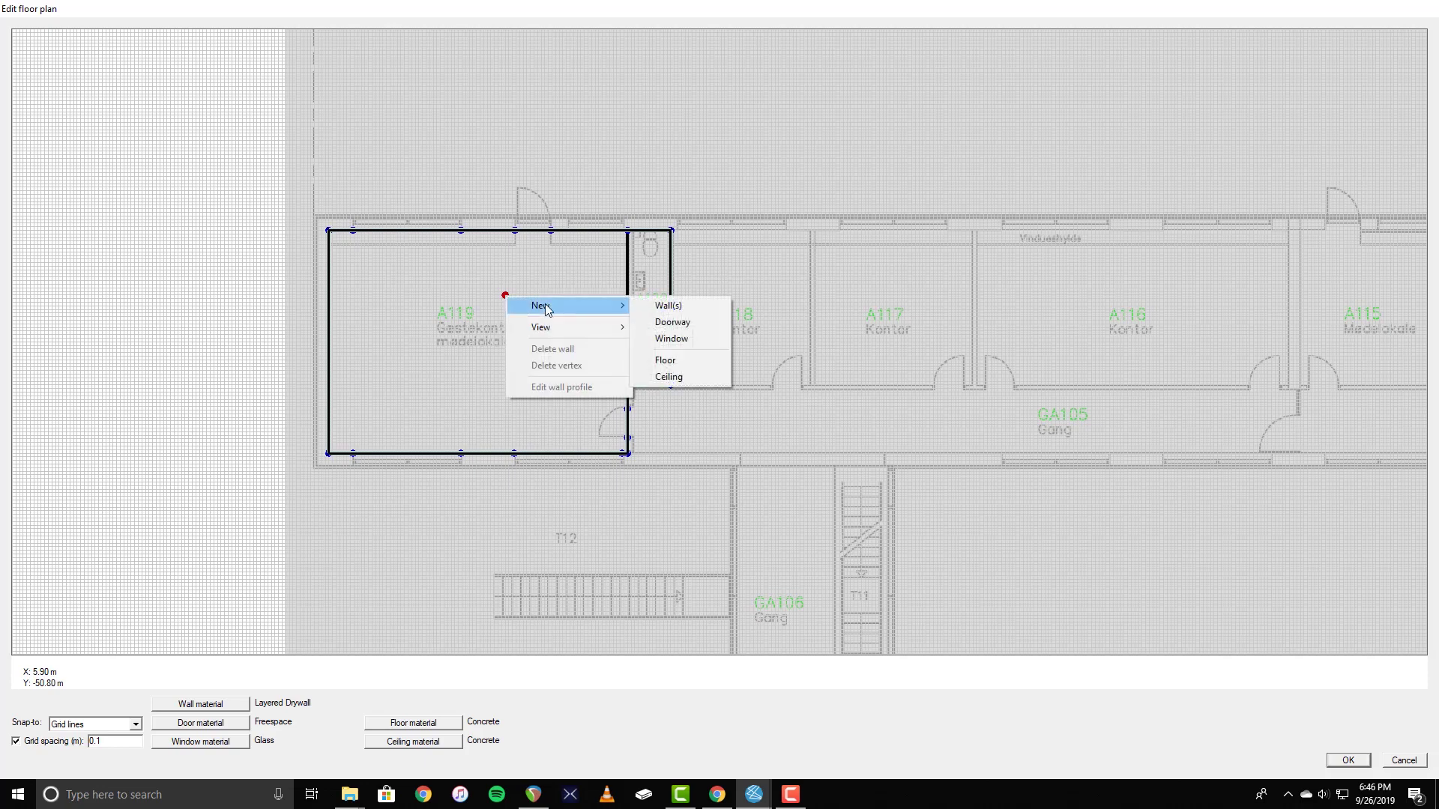
{"action": "left_click", "coordinate": [672, 338]}
{"action": "double_click", "coordinate": [759, 387]}
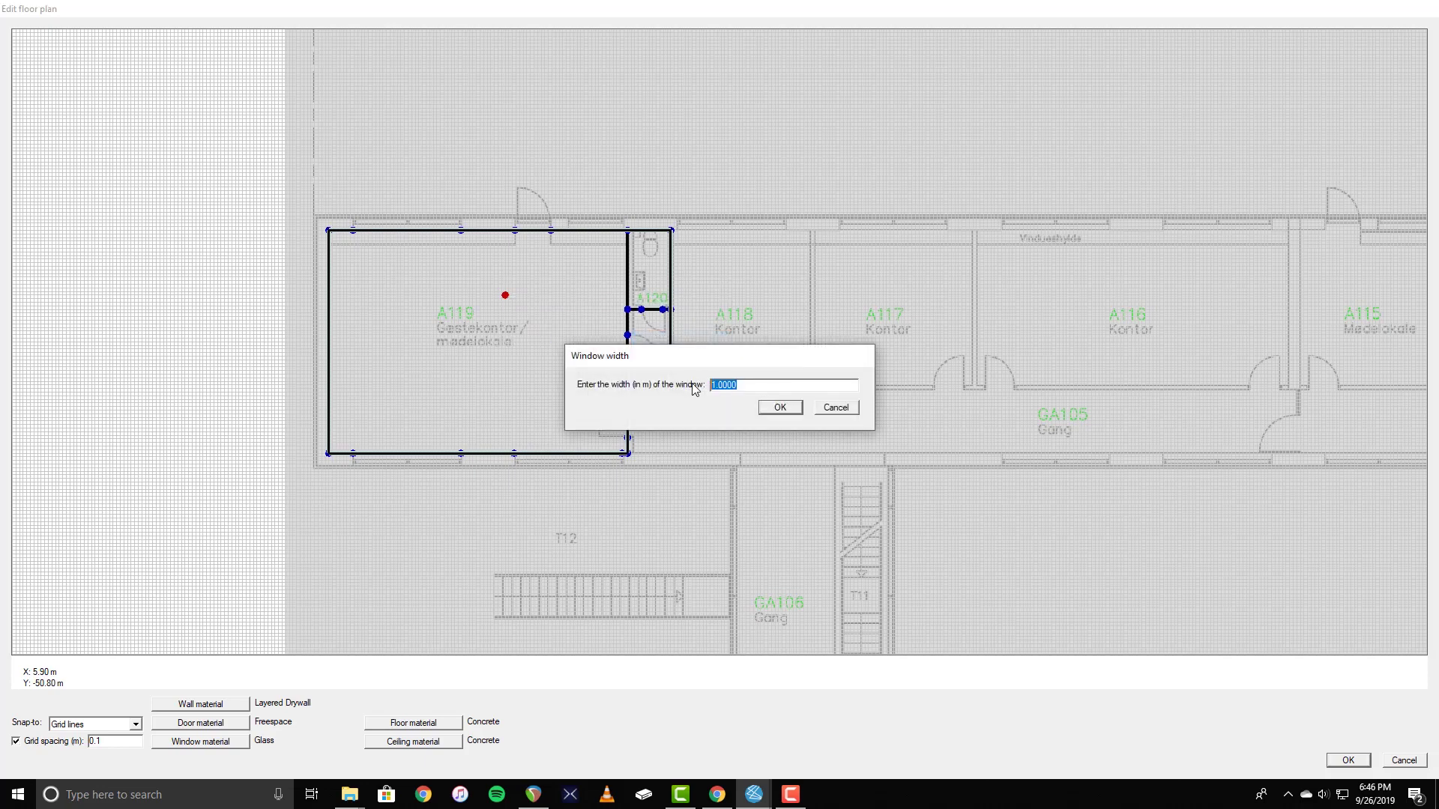
{"action": "type", "text": "1.5"}
{"action": "key", "text": "Return"}
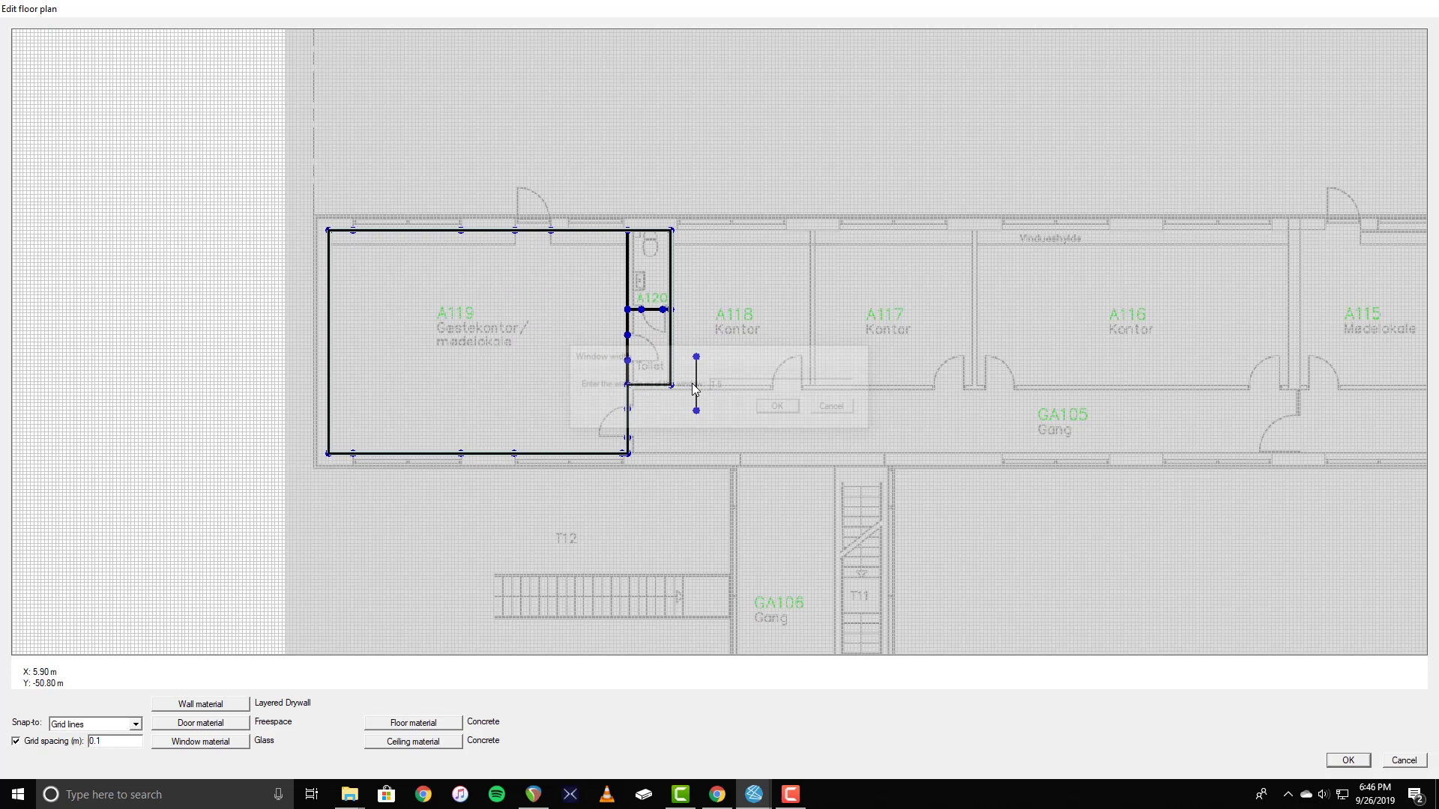
{"action": "left_click", "coordinate": [592, 229]}
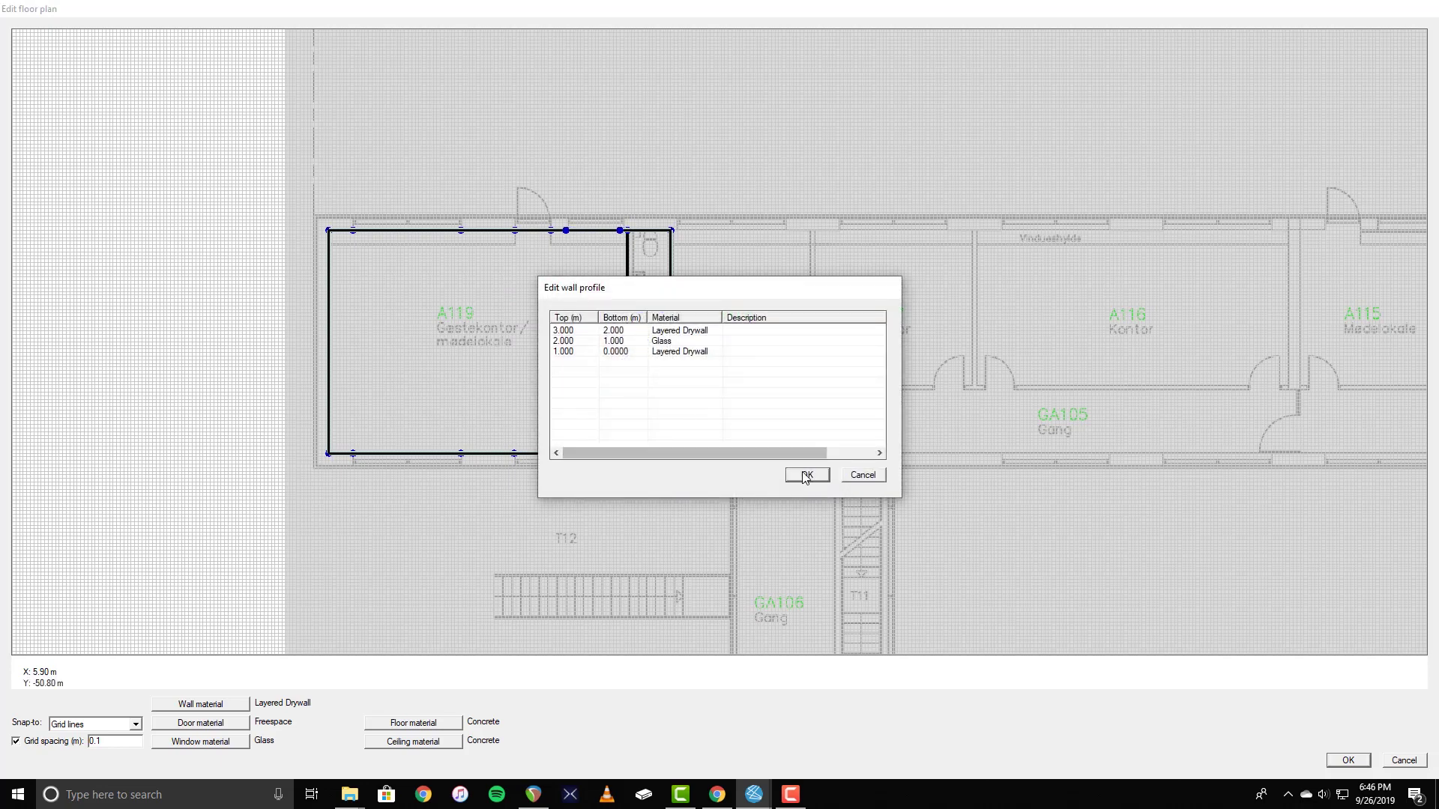
{"action": "left_click", "coordinate": [805, 475]}
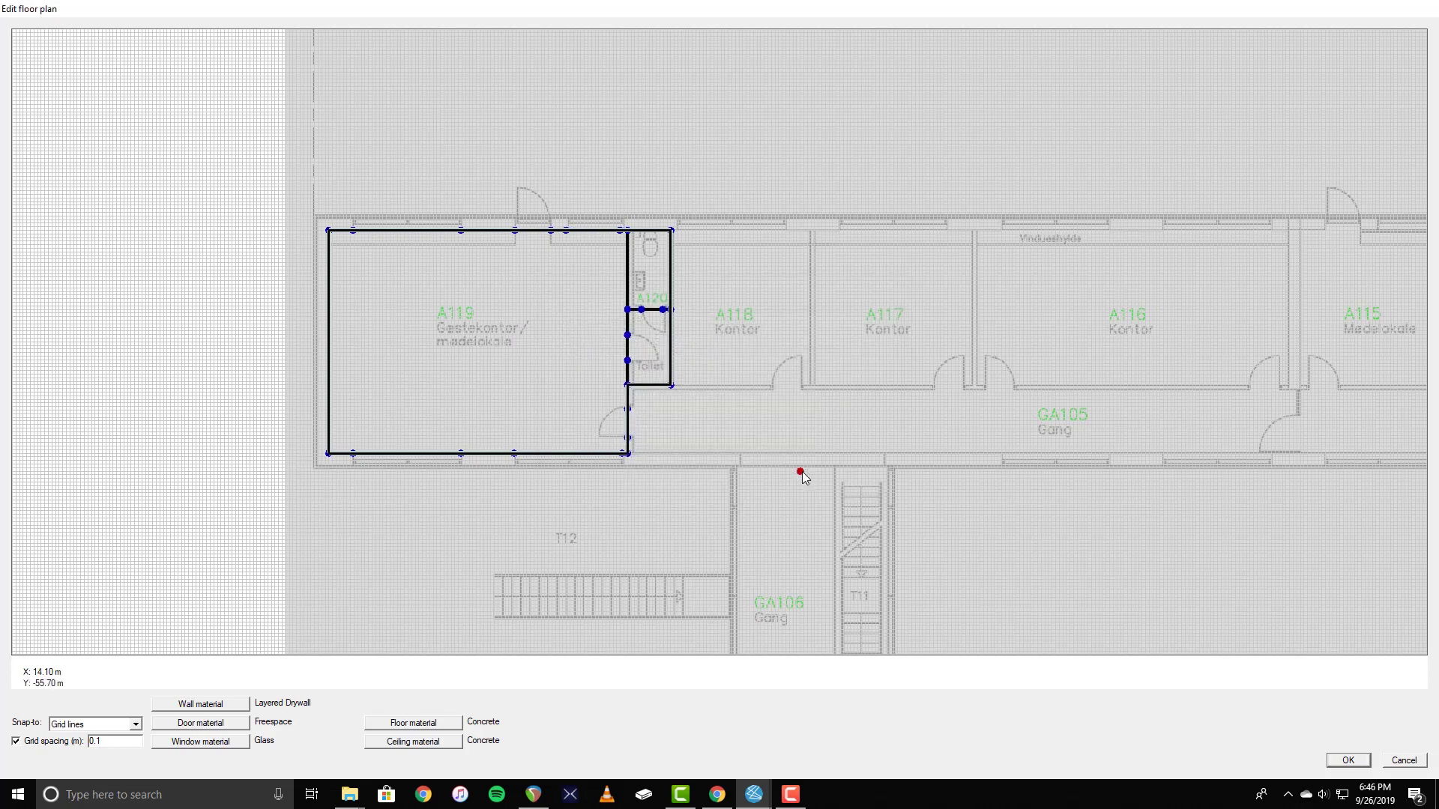
Finish the floor plan, dismiss the ceilings notice, and view the new building in 3D.
{"action": "left_click", "coordinate": [1349, 760]}
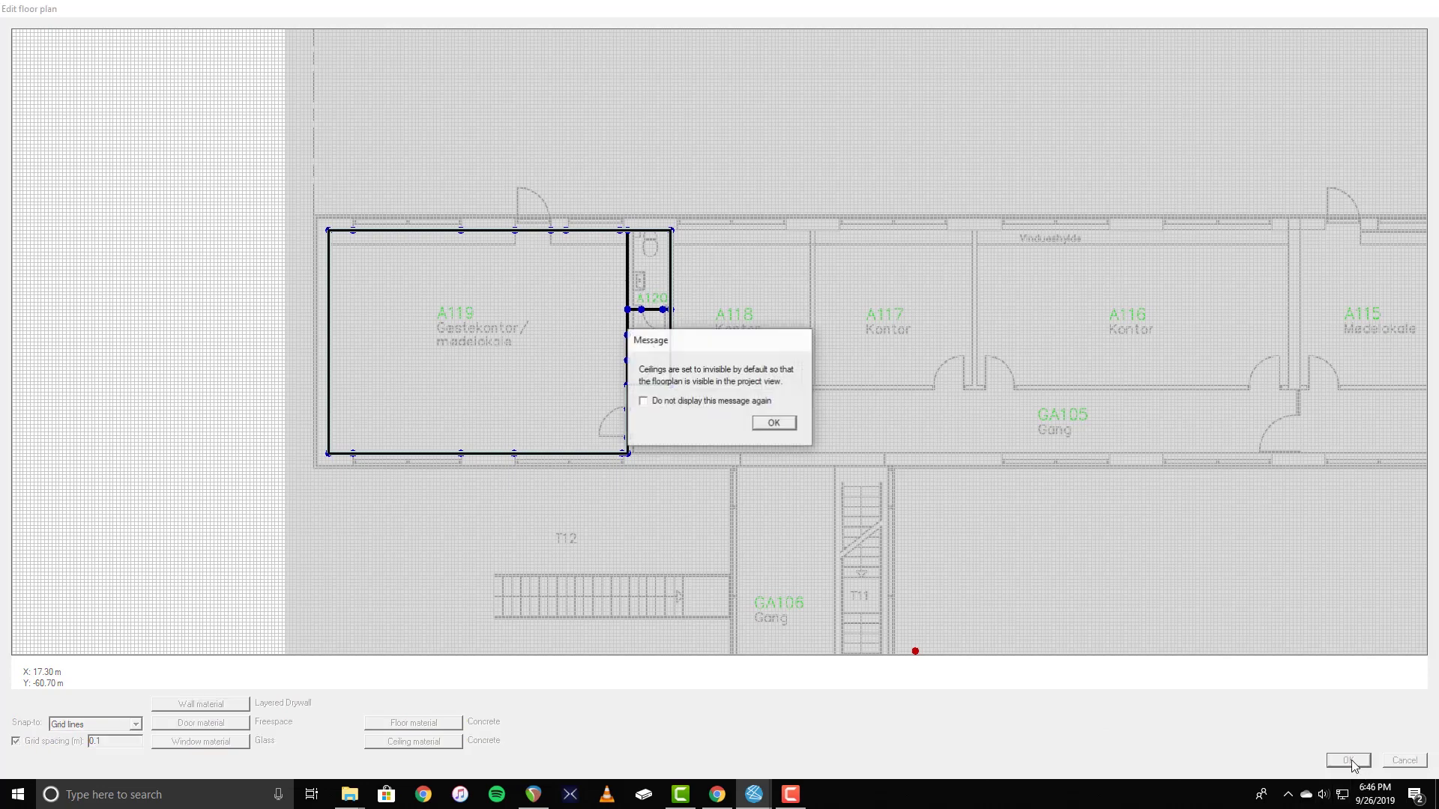
{"action": "left_click", "coordinate": [774, 424]}
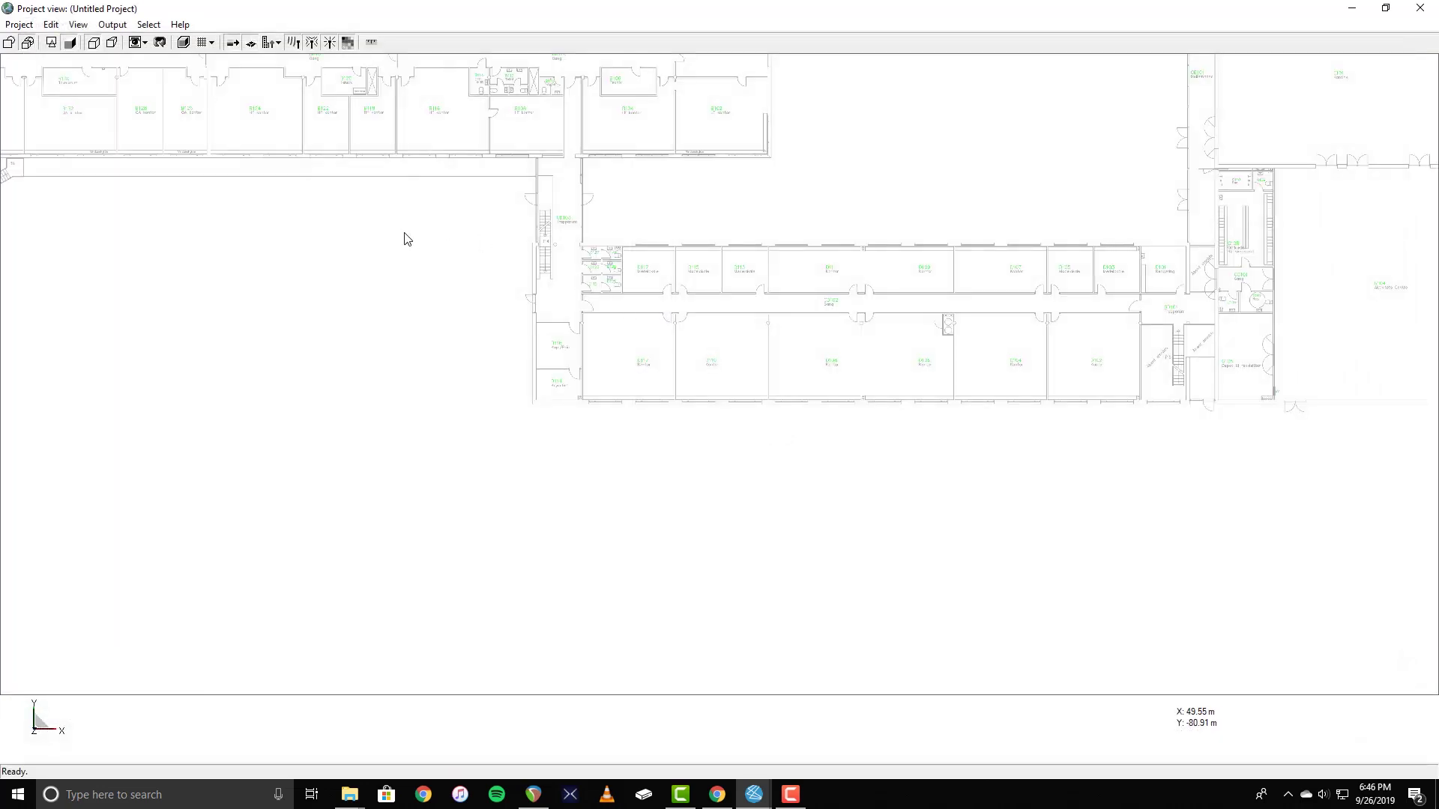
{"action": "middle_click_drag", "start_coordinate": [404, 234], "coordinate": [948, 539]}
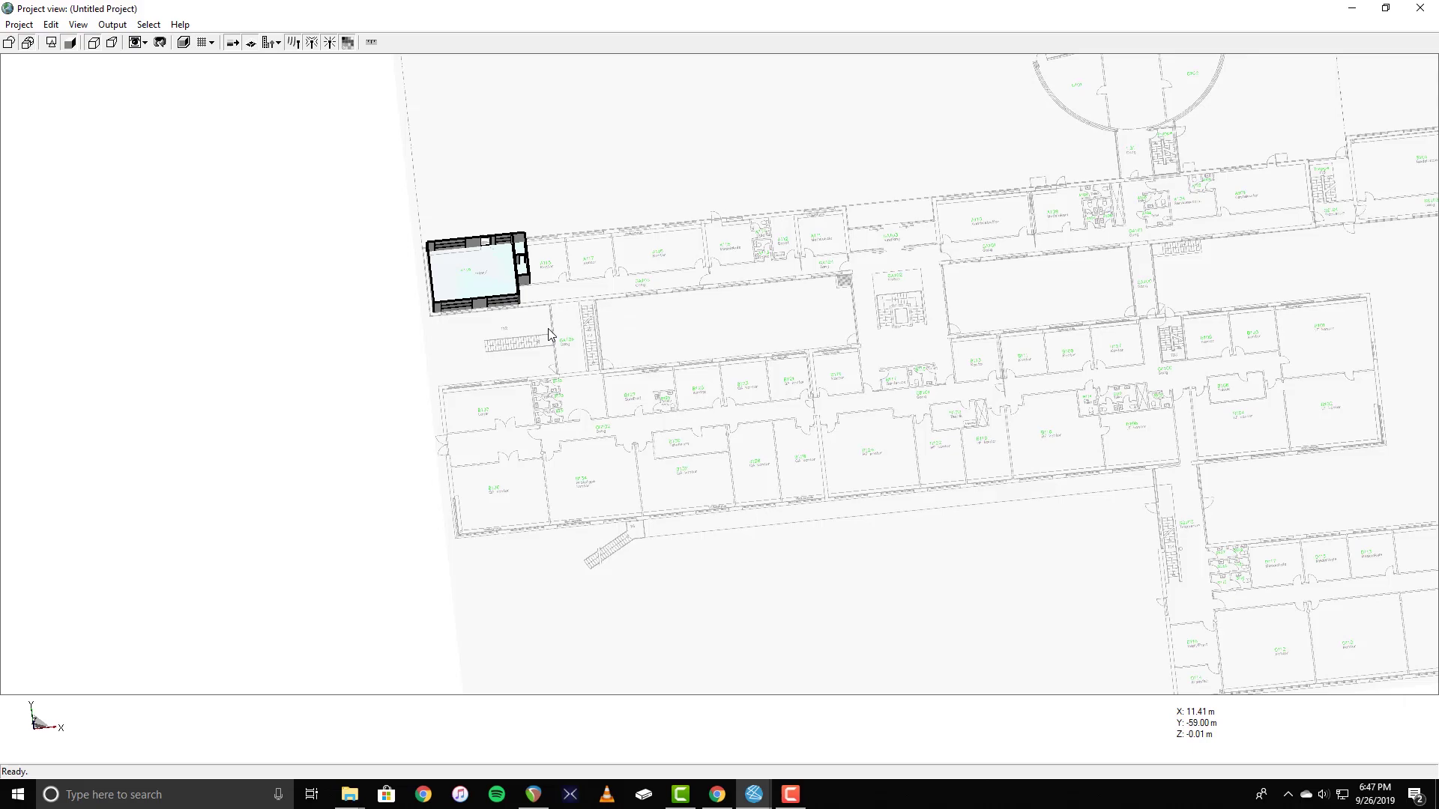
{"action": "middle_click_drag", "start_coordinate": [549, 335], "coordinate": [695, 384]}
{"action": "scroll", "coordinate": [694, 384], "scroll_direction": "up", "scroll_amount": 3}
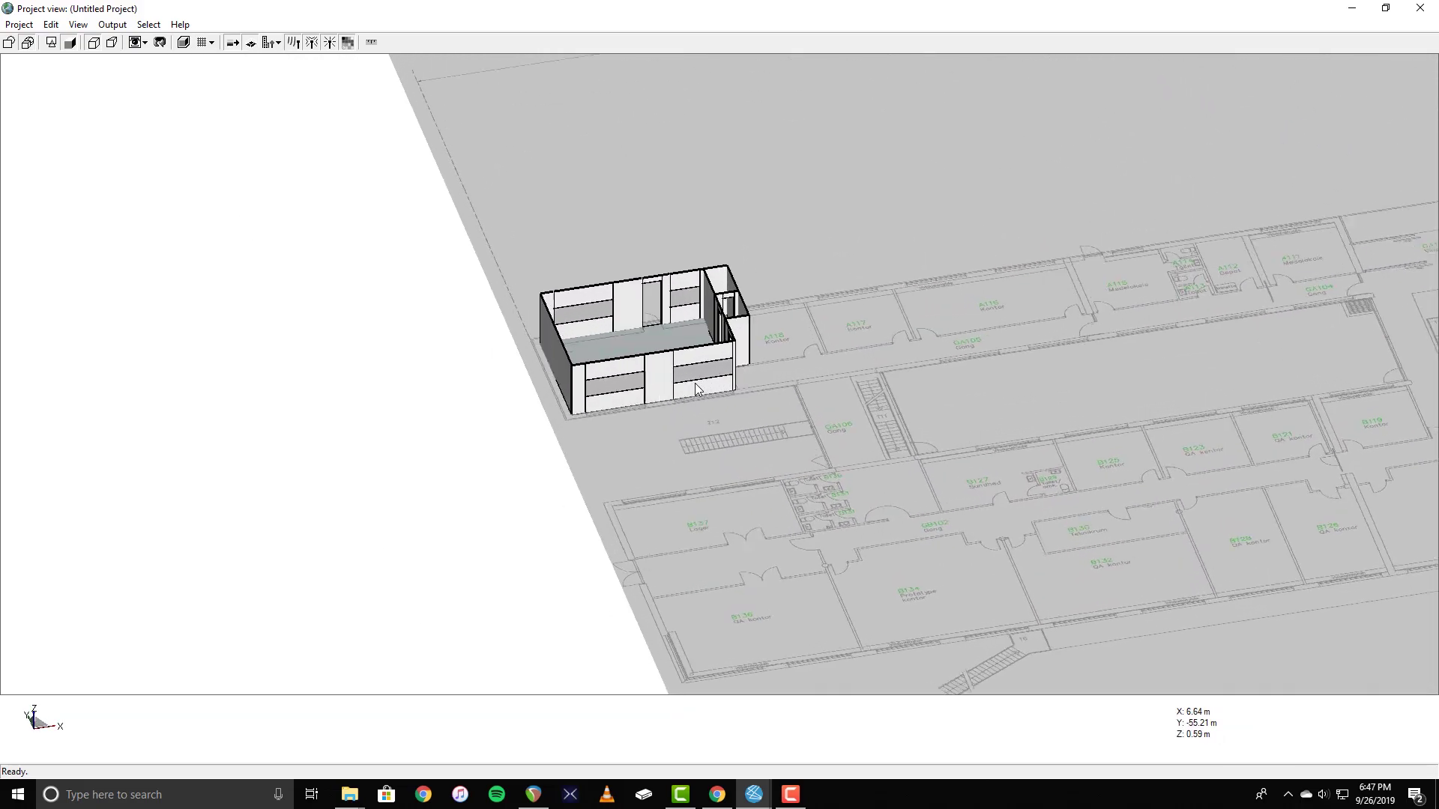
{"action": "middle_click_drag", "start_coordinate": [641, 425], "coordinate": [717, 411]}
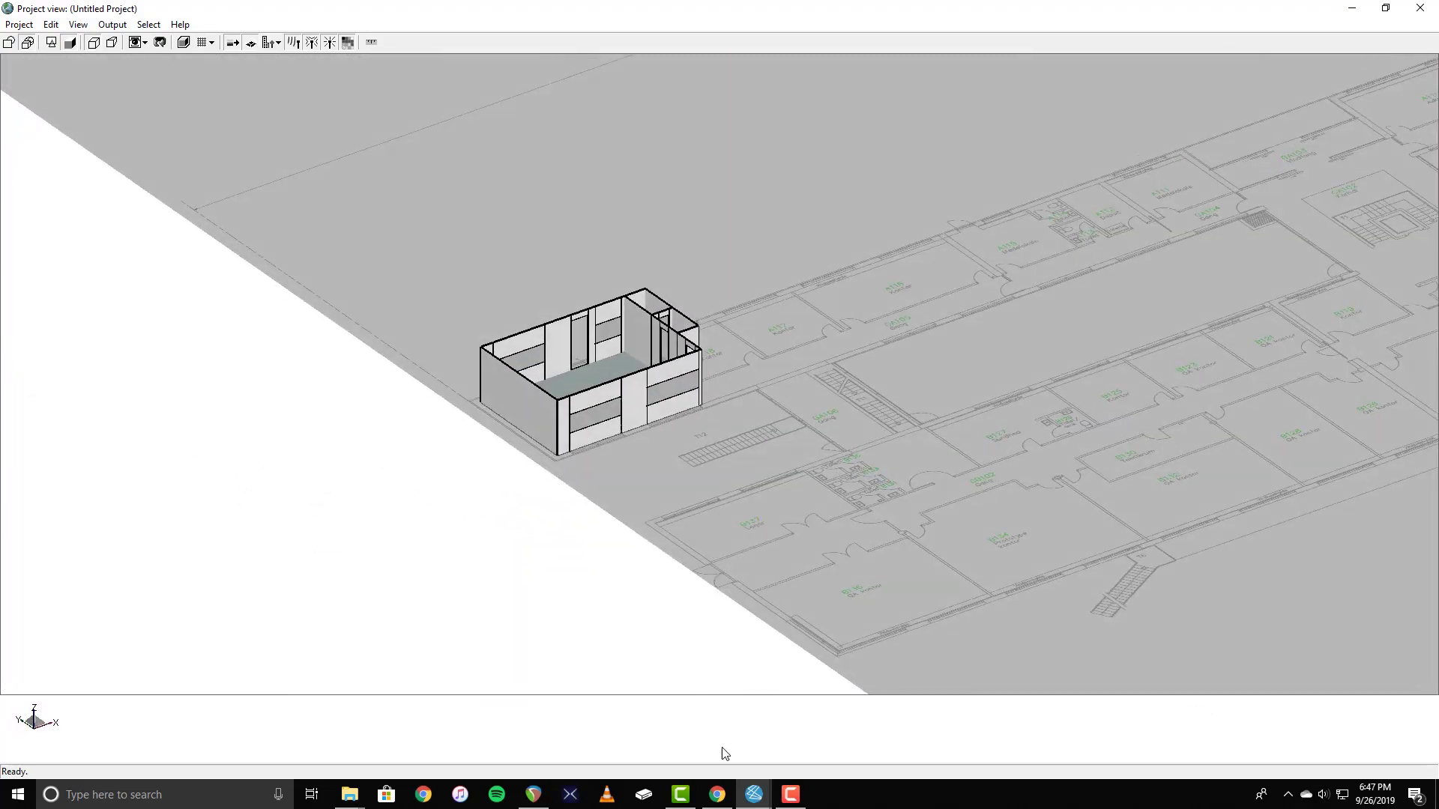
In the main project window's Features list, open the Untitled Floor Plan's options.
{"action": "mouse_move", "coordinate": [754, 795]}
{"action": "left_click", "coordinate": [713, 727]}
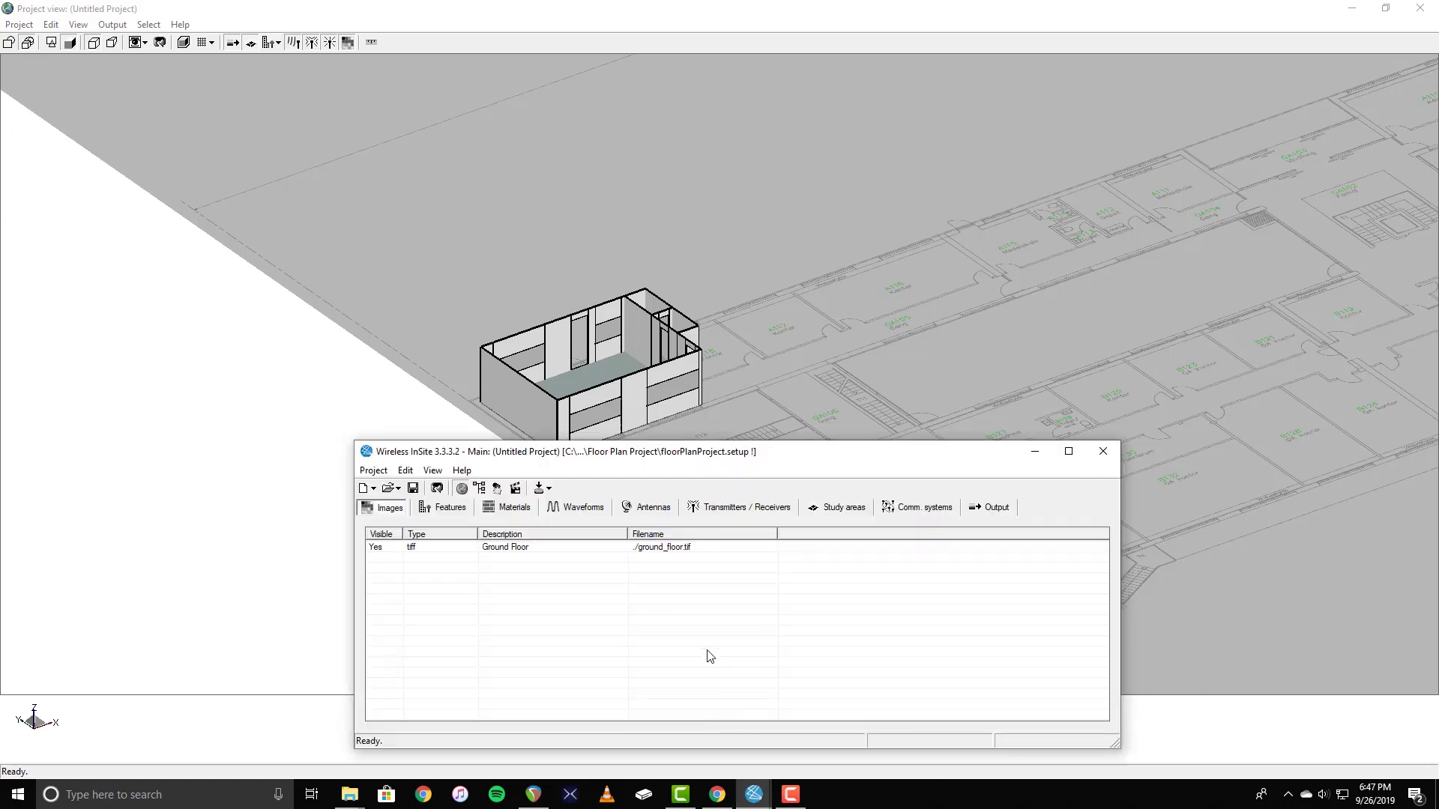
{"action": "left_click", "coordinate": [442, 508]}
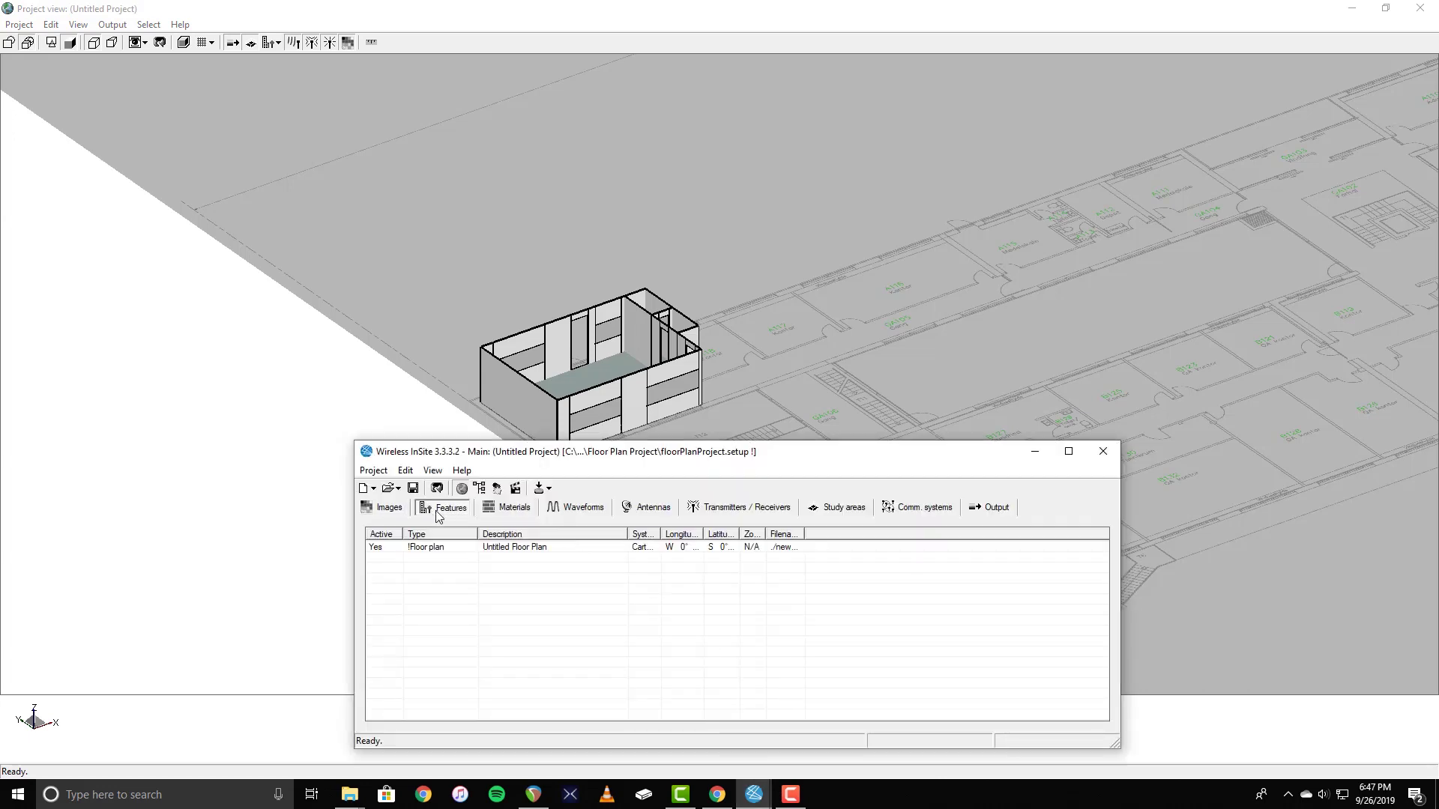
{"action": "right_click", "coordinate": [533, 548]}
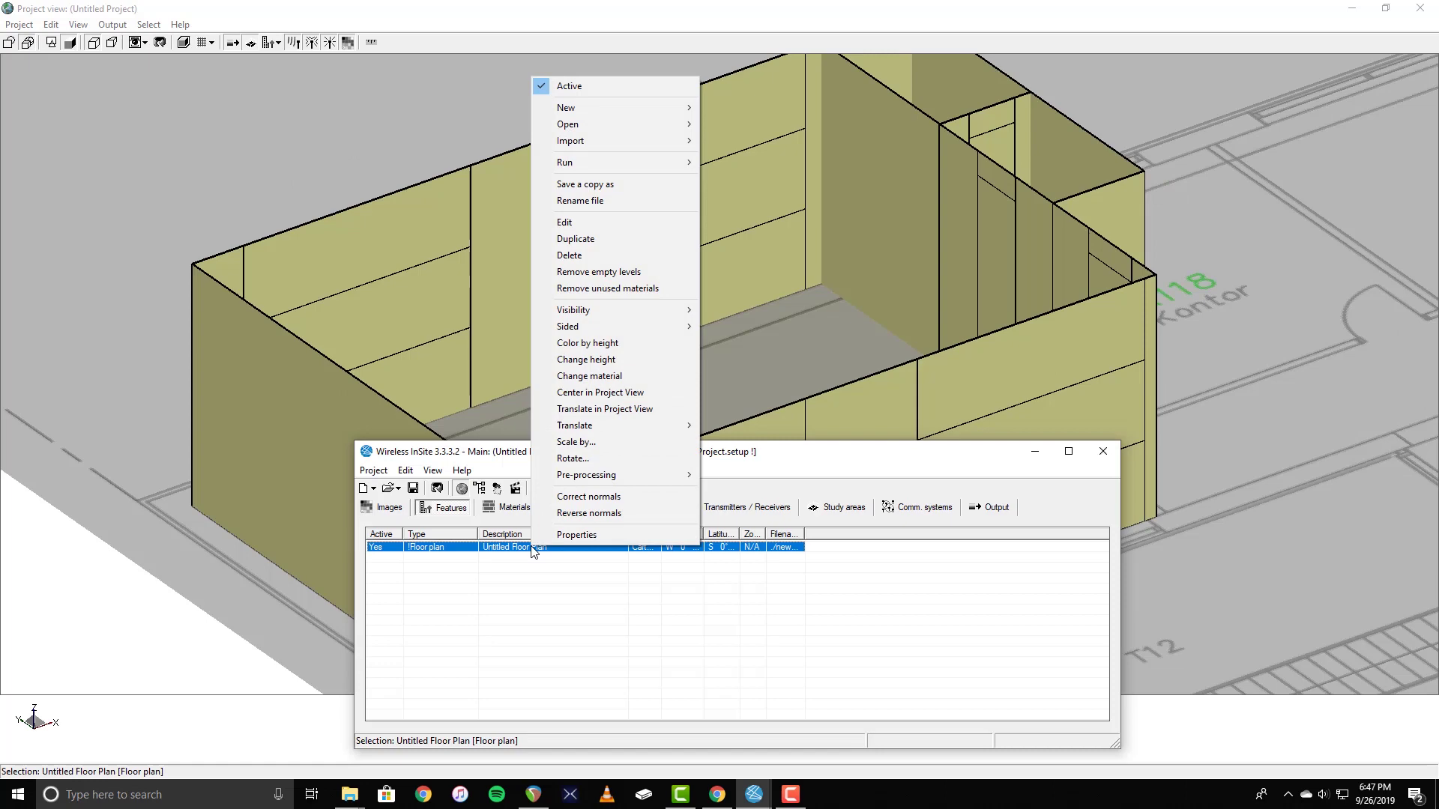
Build the floor plan into the 3D Ground Floor model and open the Ground Floor feature's options.
{"action": "left_click", "coordinate": [602, 223]}
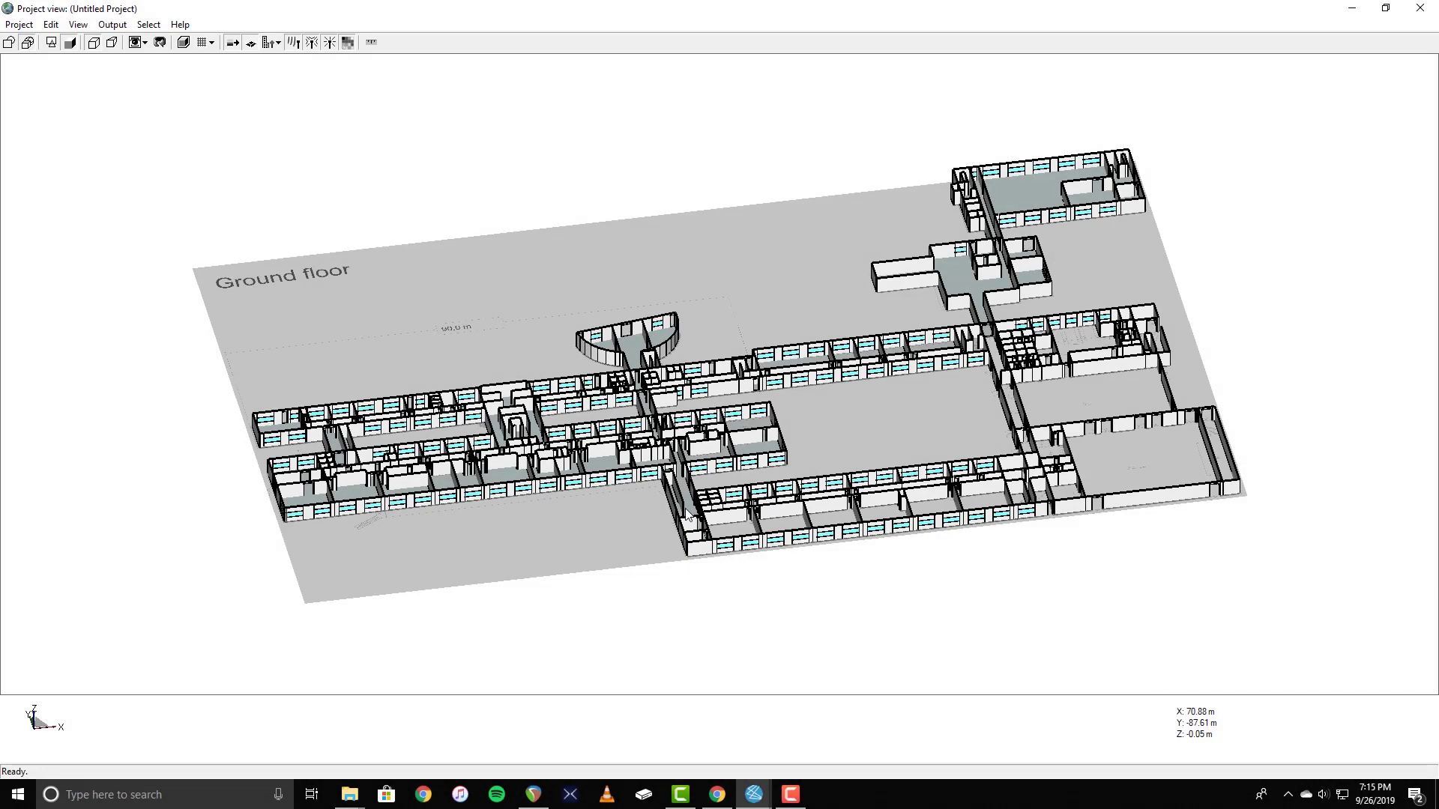
{"action": "middle_click_drag", "start_coordinate": [685, 508], "coordinate": [591, 584]}
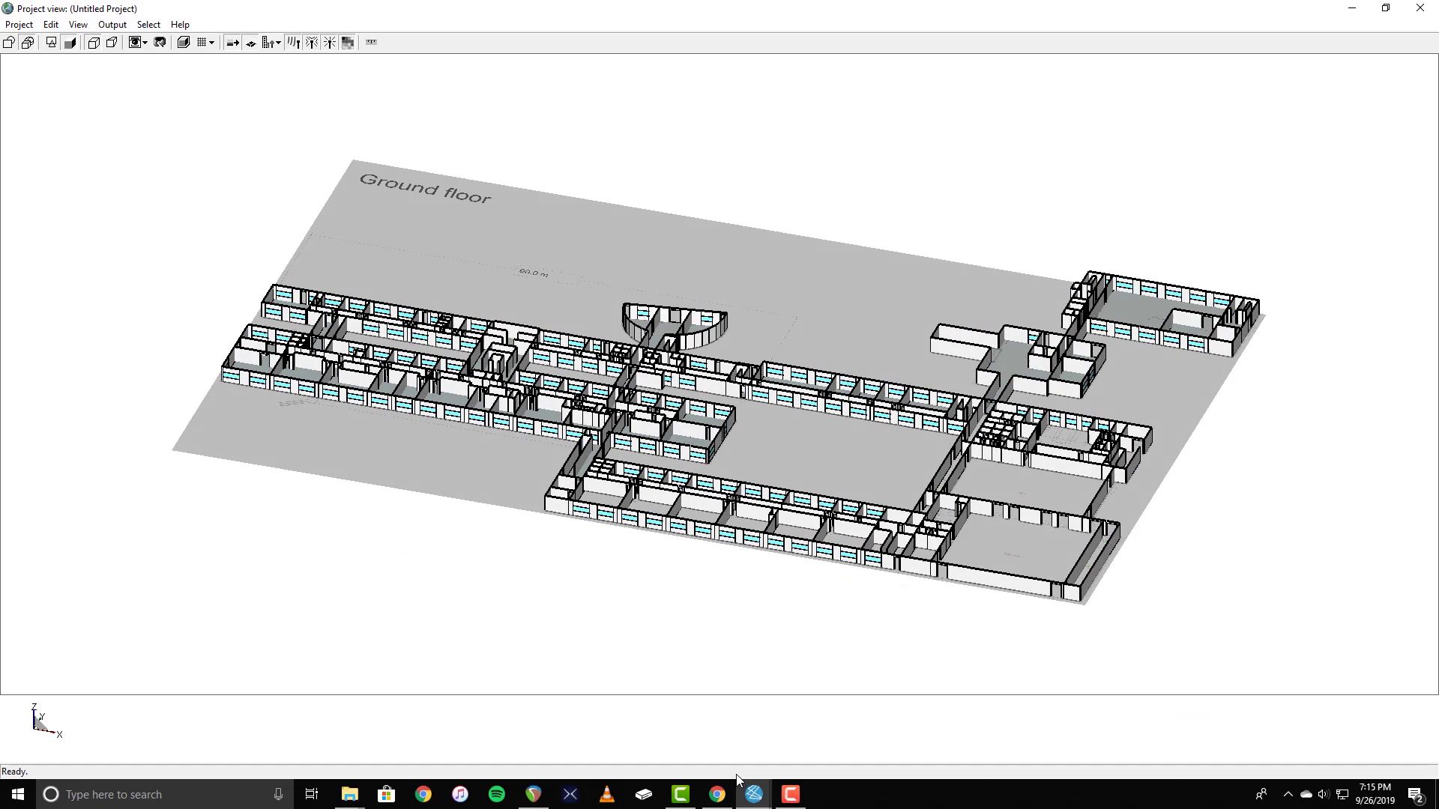
{"action": "mouse_move", "coordinate": [741, 783]}
{"action": "left_click", "coordinate": [670, 723]}
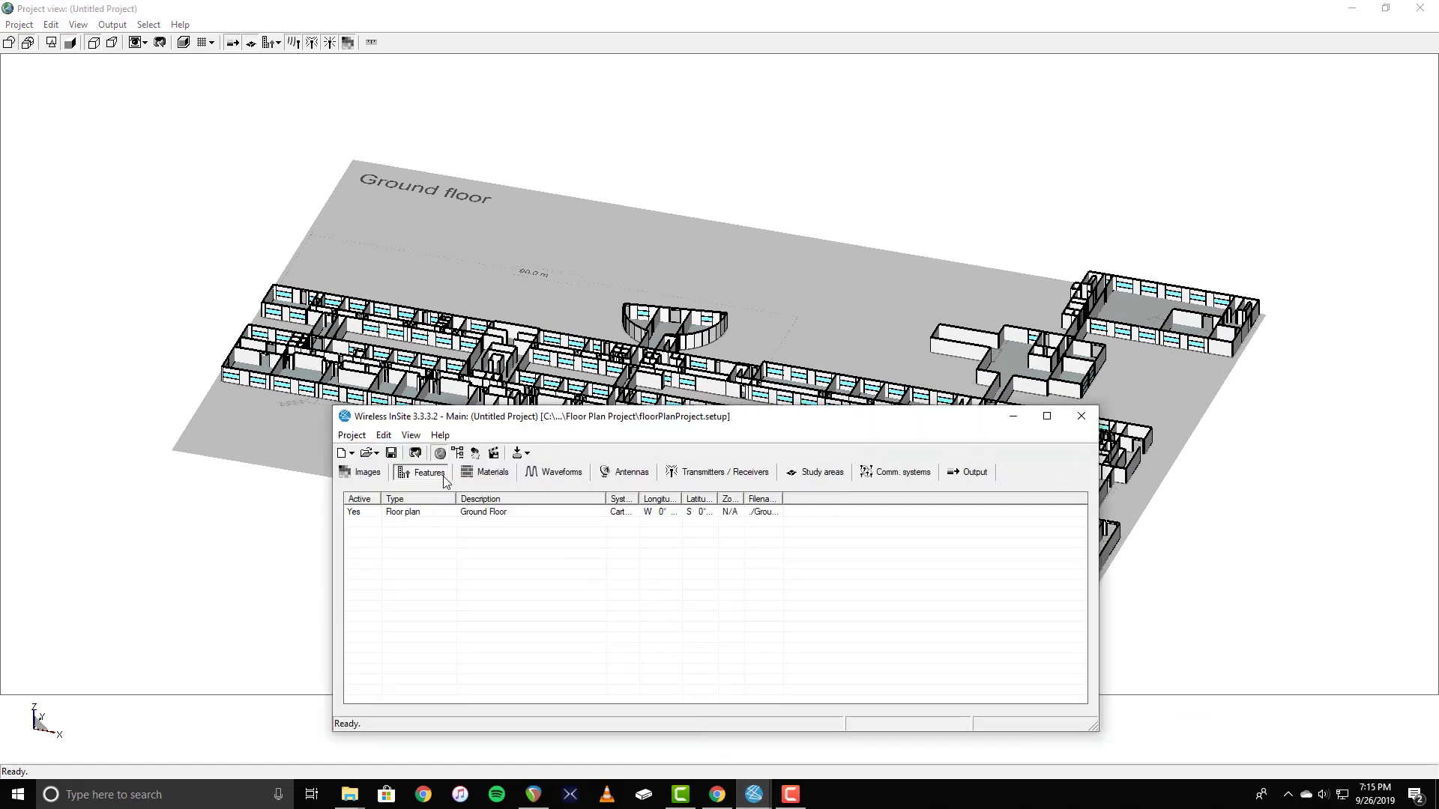
{"action": "left_click", "coordinate": [473, 516]}
{"action": "right_click", "coordinate": [474, 515]}
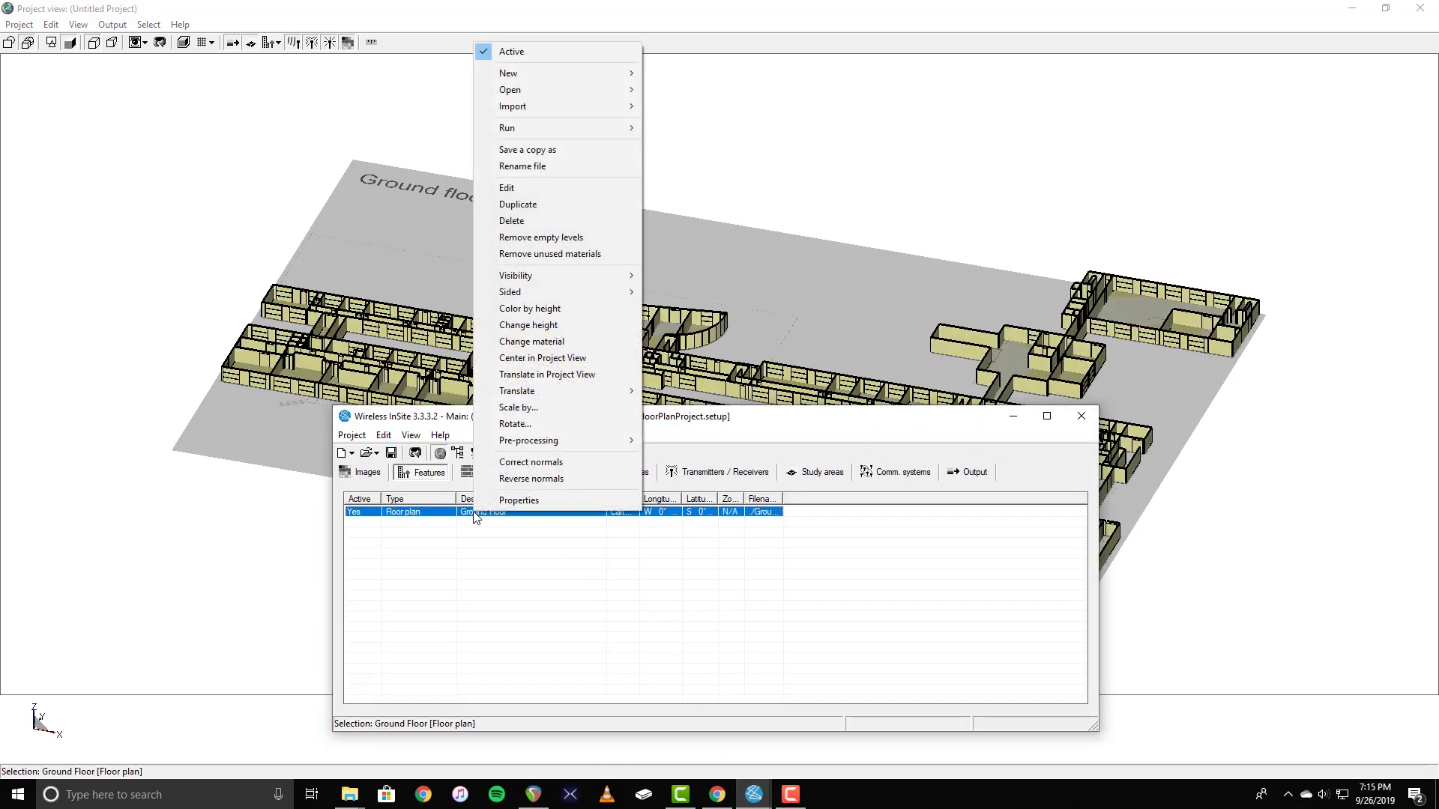
Change the Ground Floor's wall height to 2.7 m.
{"action": "left_click", "coordinate": [566, 330]}
{"action": "double_click", "coordinate": [709, 380]}
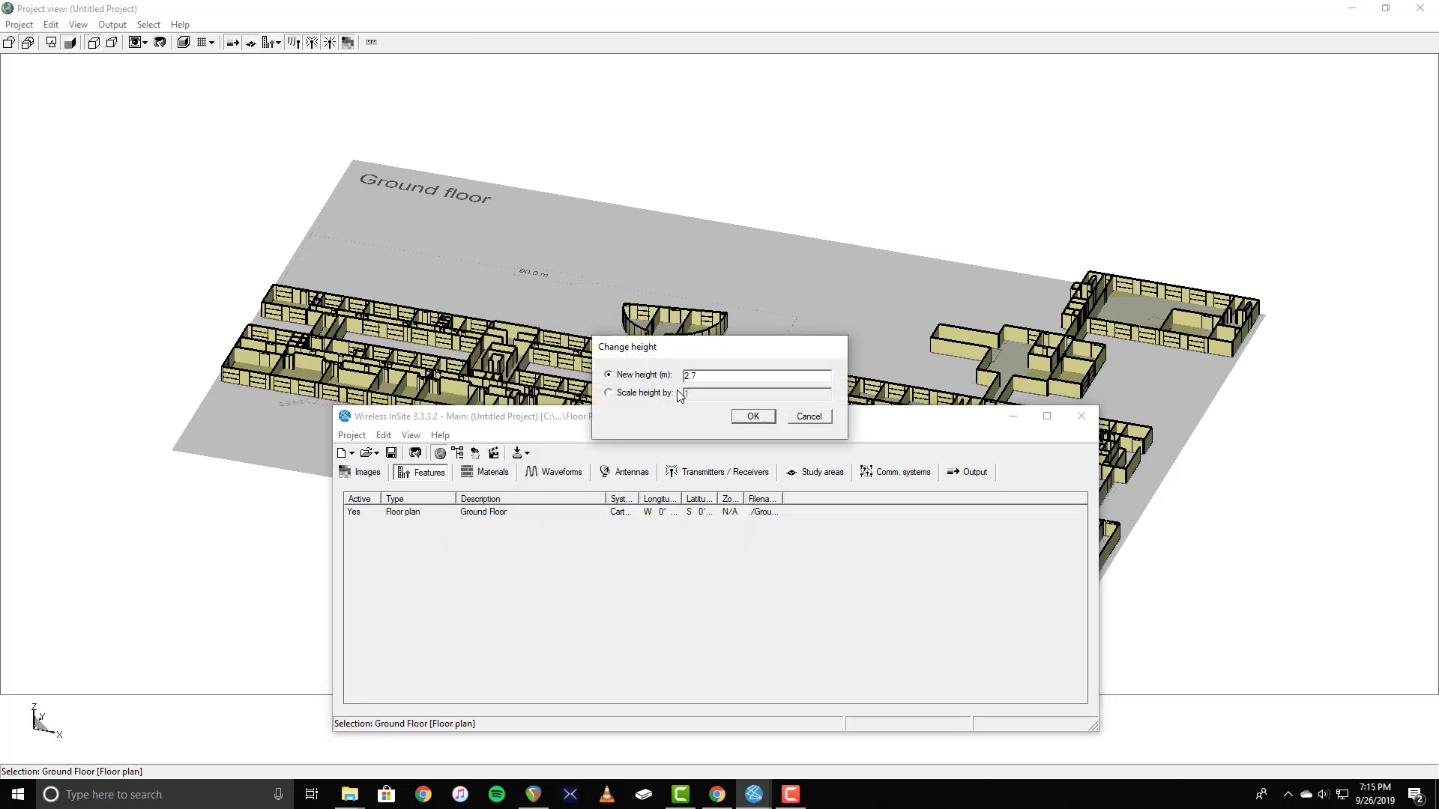
{"action": "left_click", "coordinate": [754, 416]}
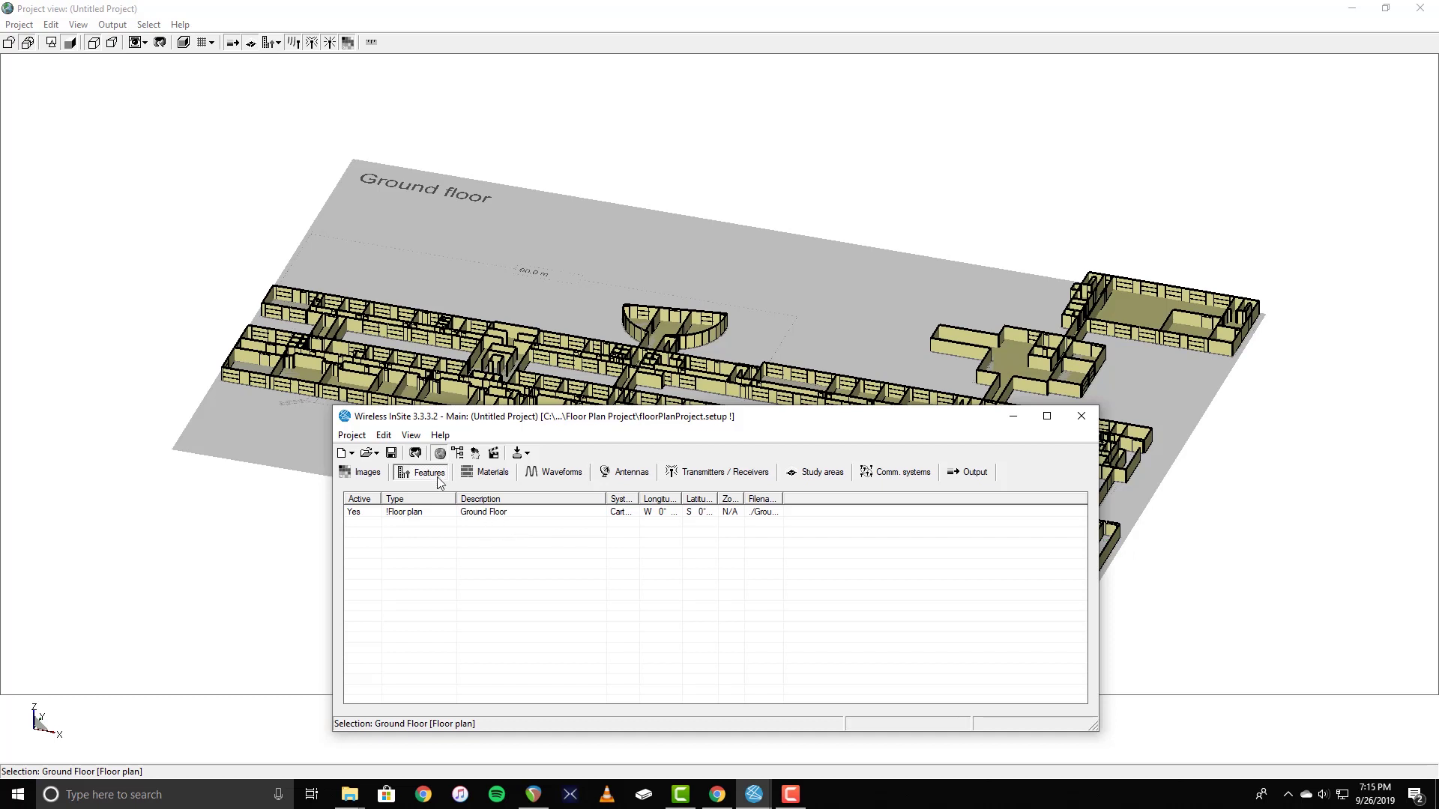
Duplicate Ground Floor with a 2.7 m Z offset and orbit to see both storeys.
{"action": "right_click", "coordinate": [482, 518]}
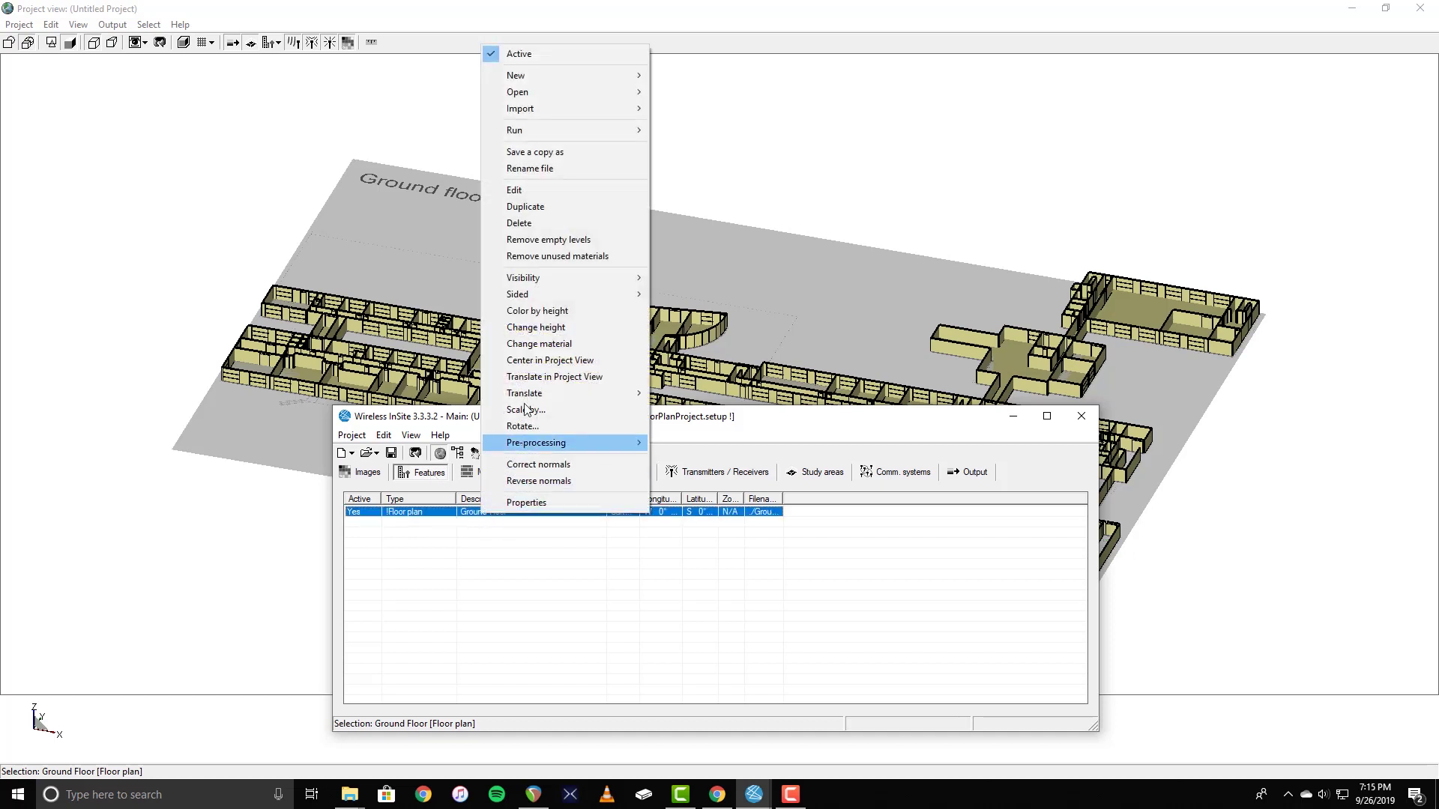
{"action": "left_click", "coordinate": [558, 214]}
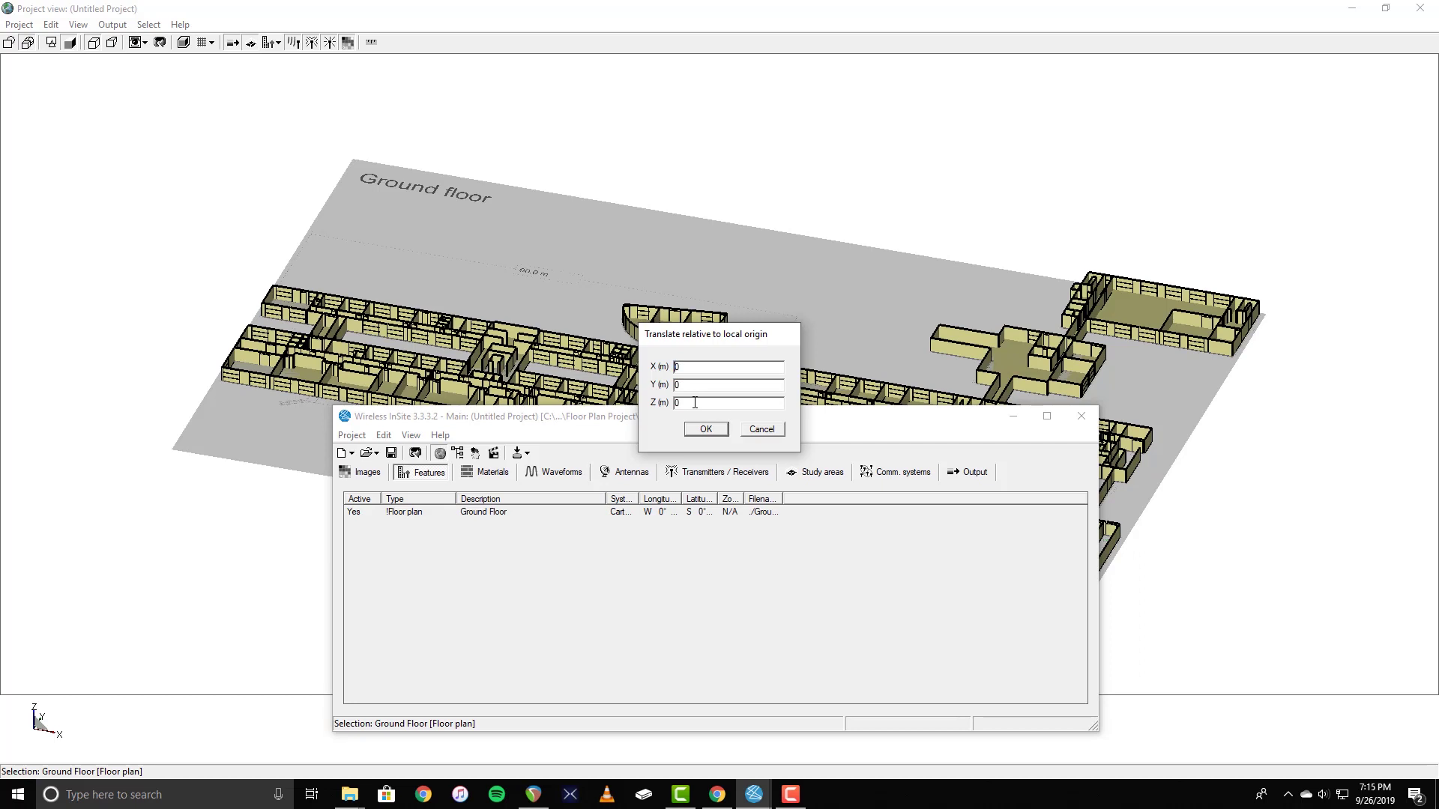
{"action": "left_click_drag", "start_coordinate": [694, 403], "coordinate": [672, 407]}
{"action": "type", "text": "2.7"}
{"action": "left_click", "coordinate": [705, 430]}
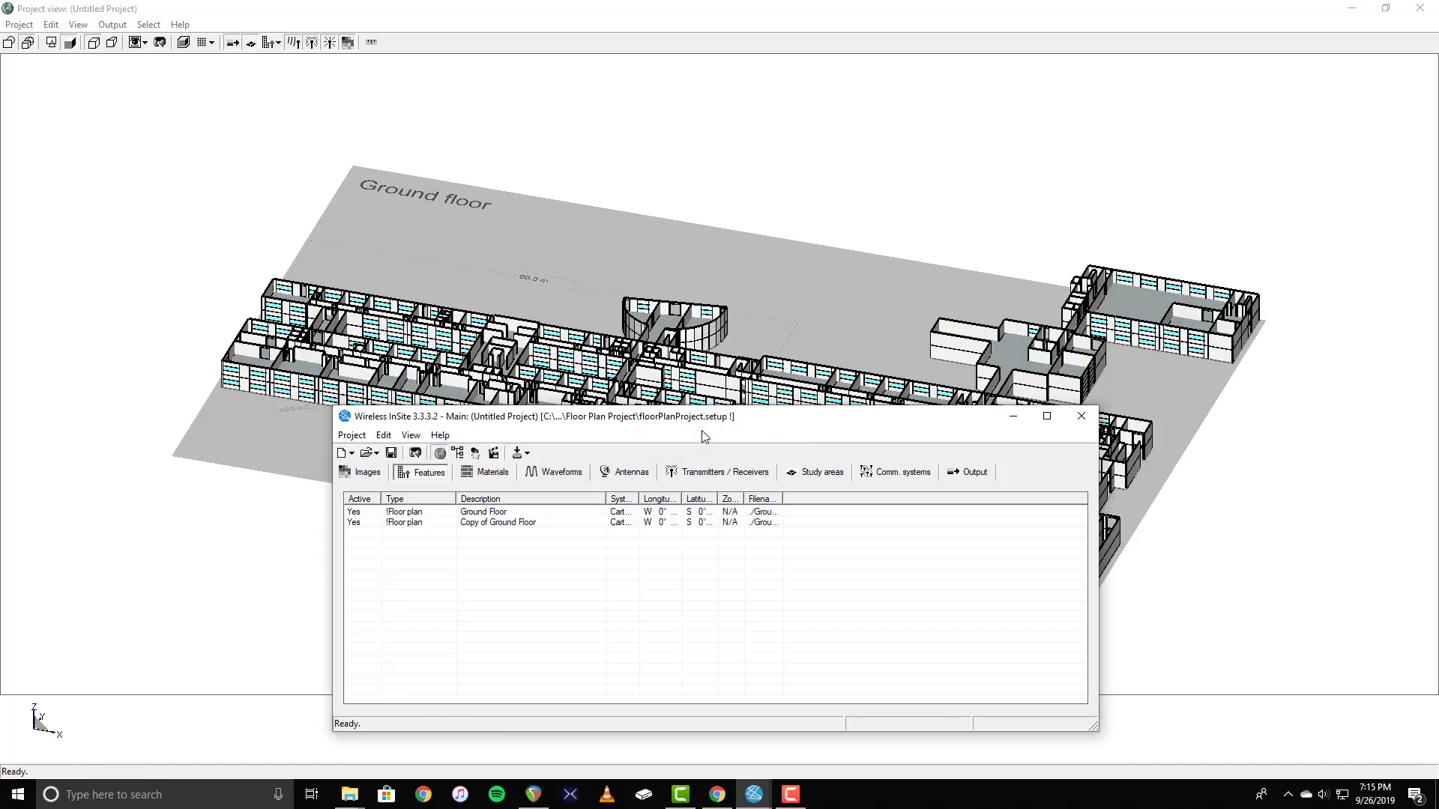
{"action": "left_click", "coordinate": [623, 370]}
{"action": "middle_click_drag", "start_coordinate": [623, 369], "coordinate": [795, 367]}
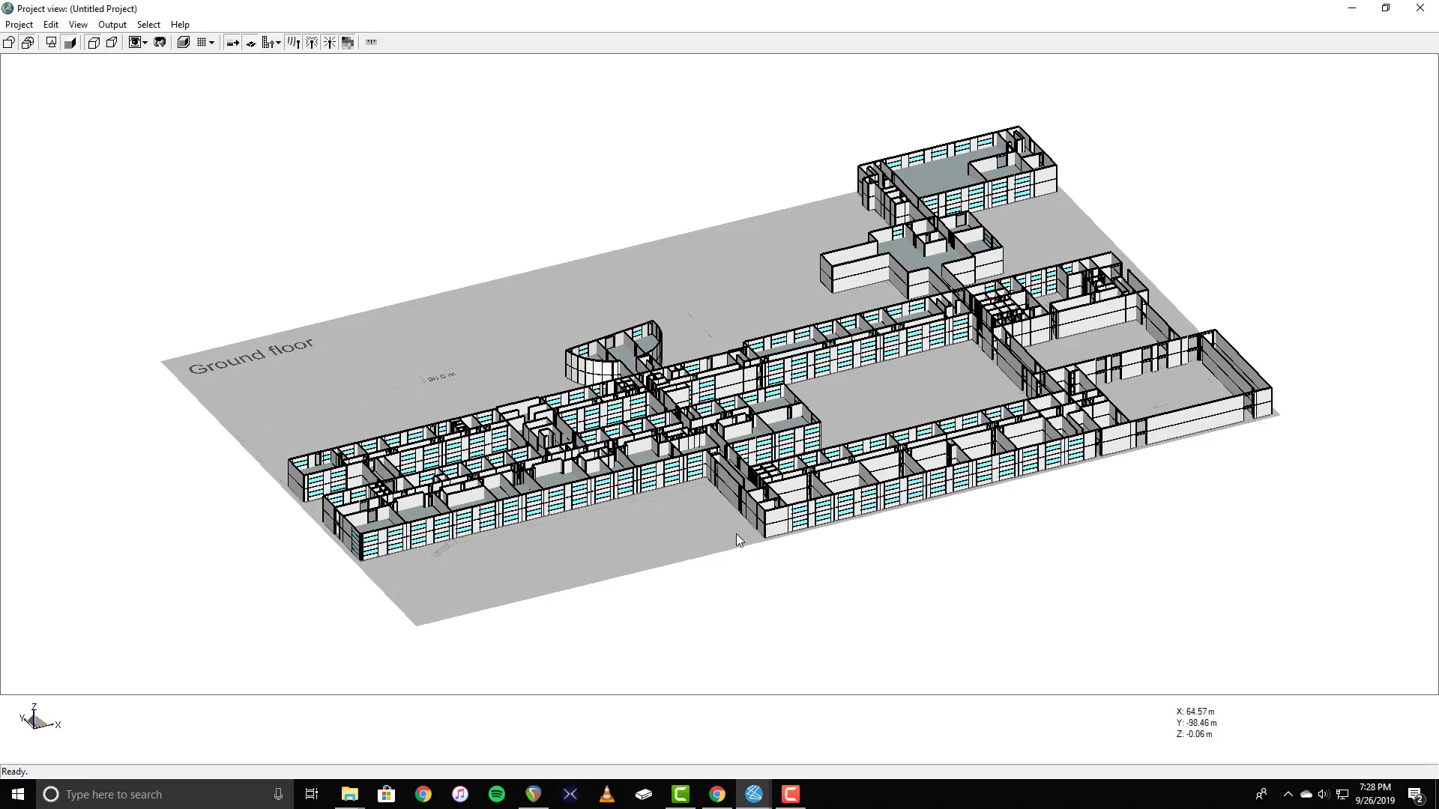
Open Copy of Ground Floor for editing from the main project window.
{"action": "middle_click_drag", "start_coordinate": [726, 534], "coordinate": [714, 541]}
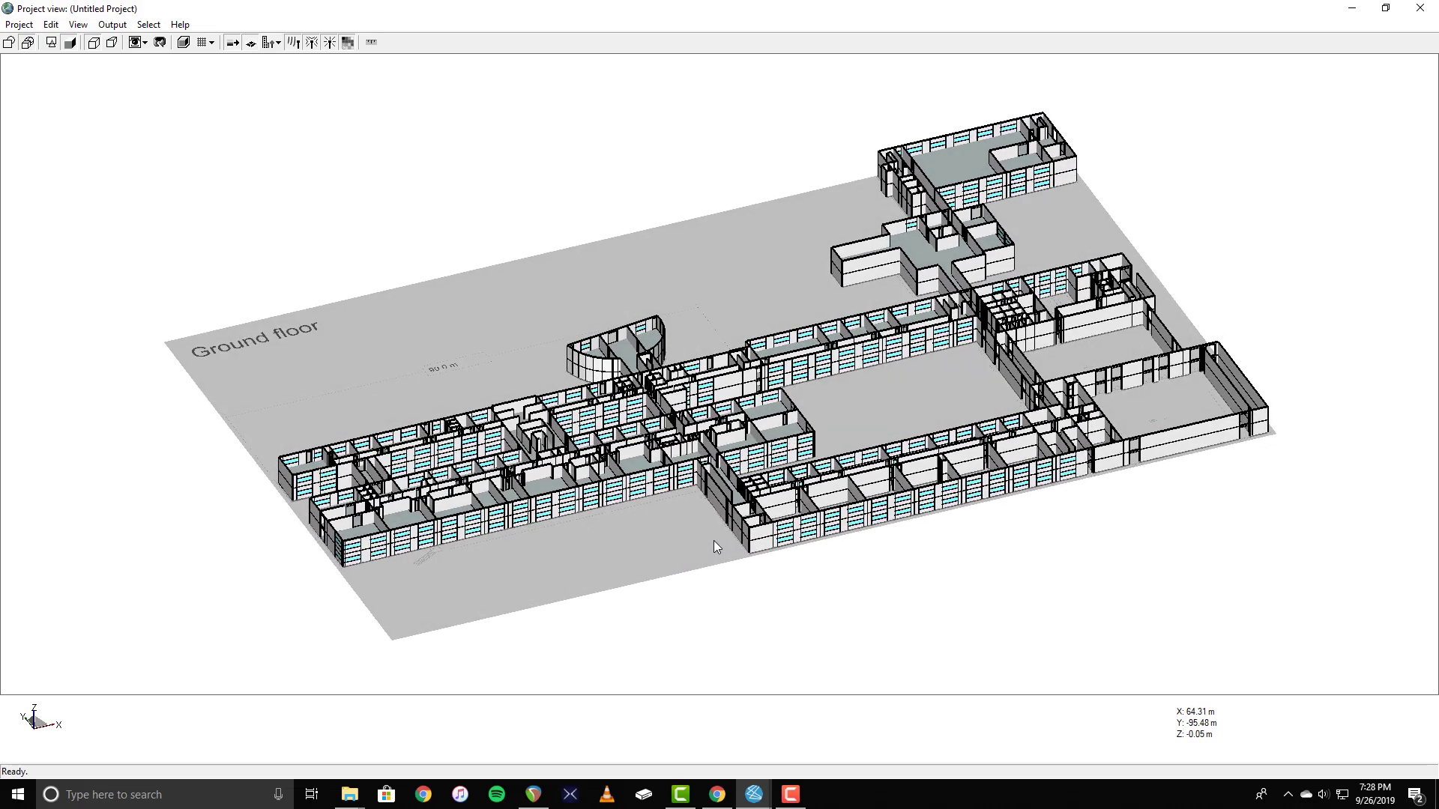
{"action": "left_click", "coordinate": [753, 793]}
{"action": "left_click", "coordinate": [716, 742]}
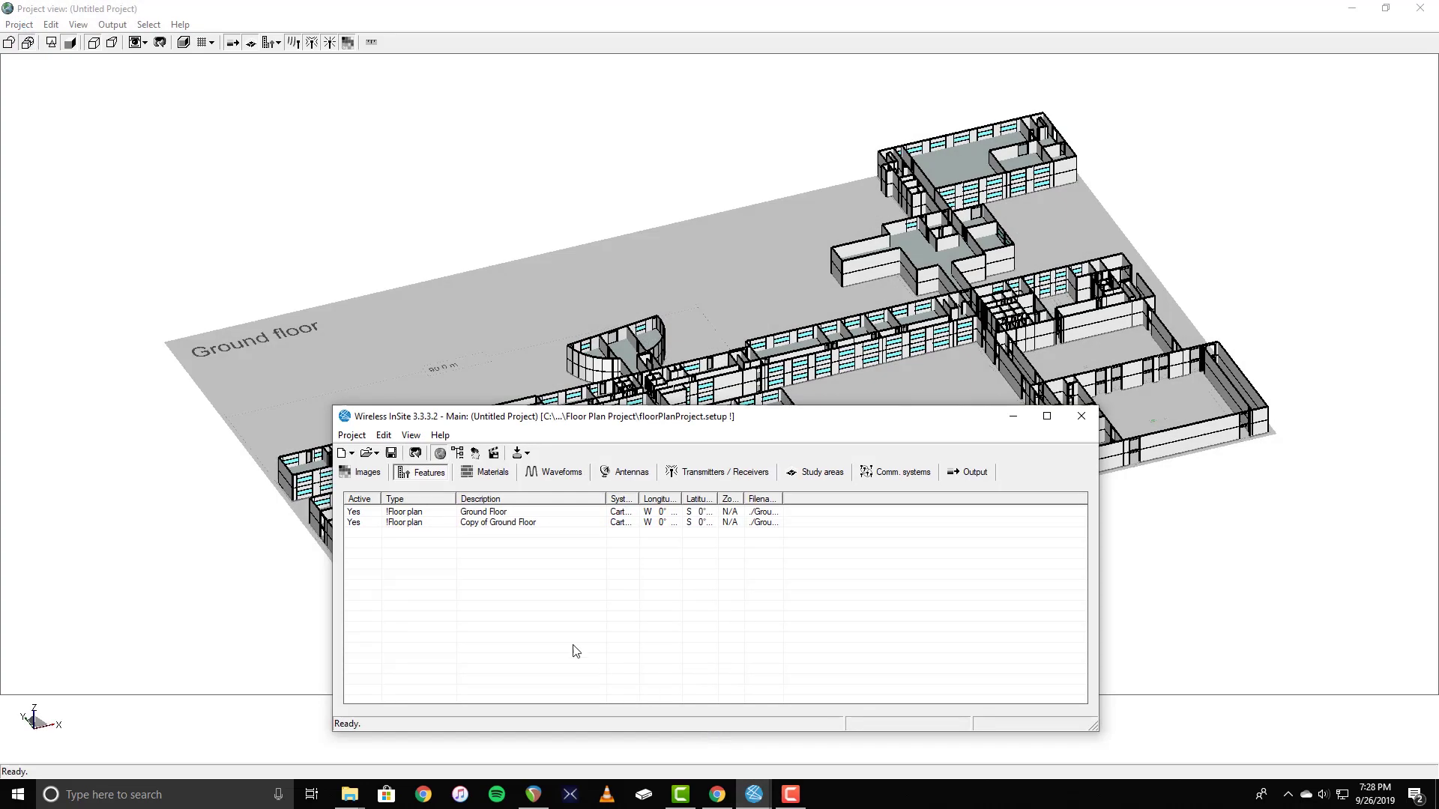
{"action": "right_click", "coordinate": [522, 523]}
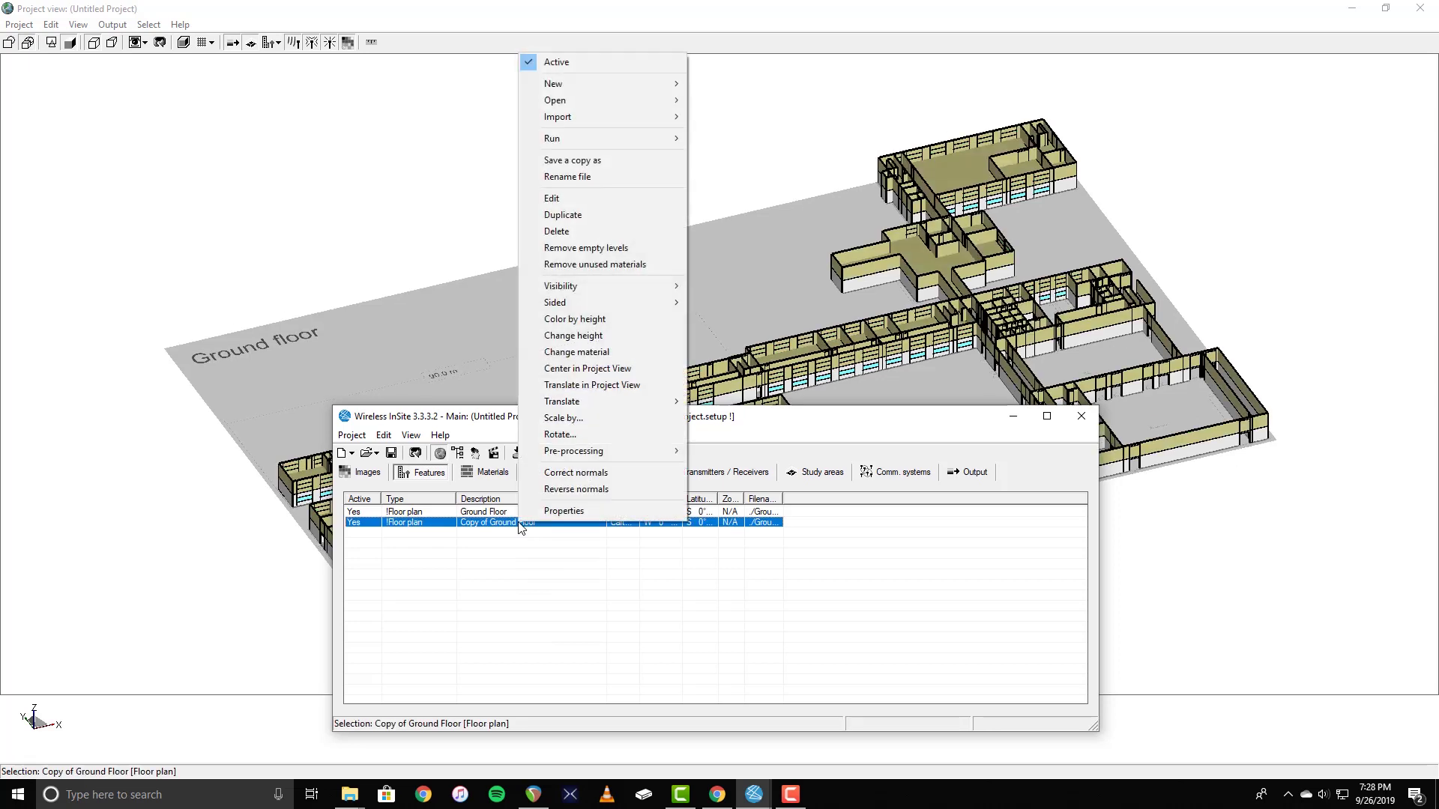
{"action": "left_click", "coordinate": [576, 197]}
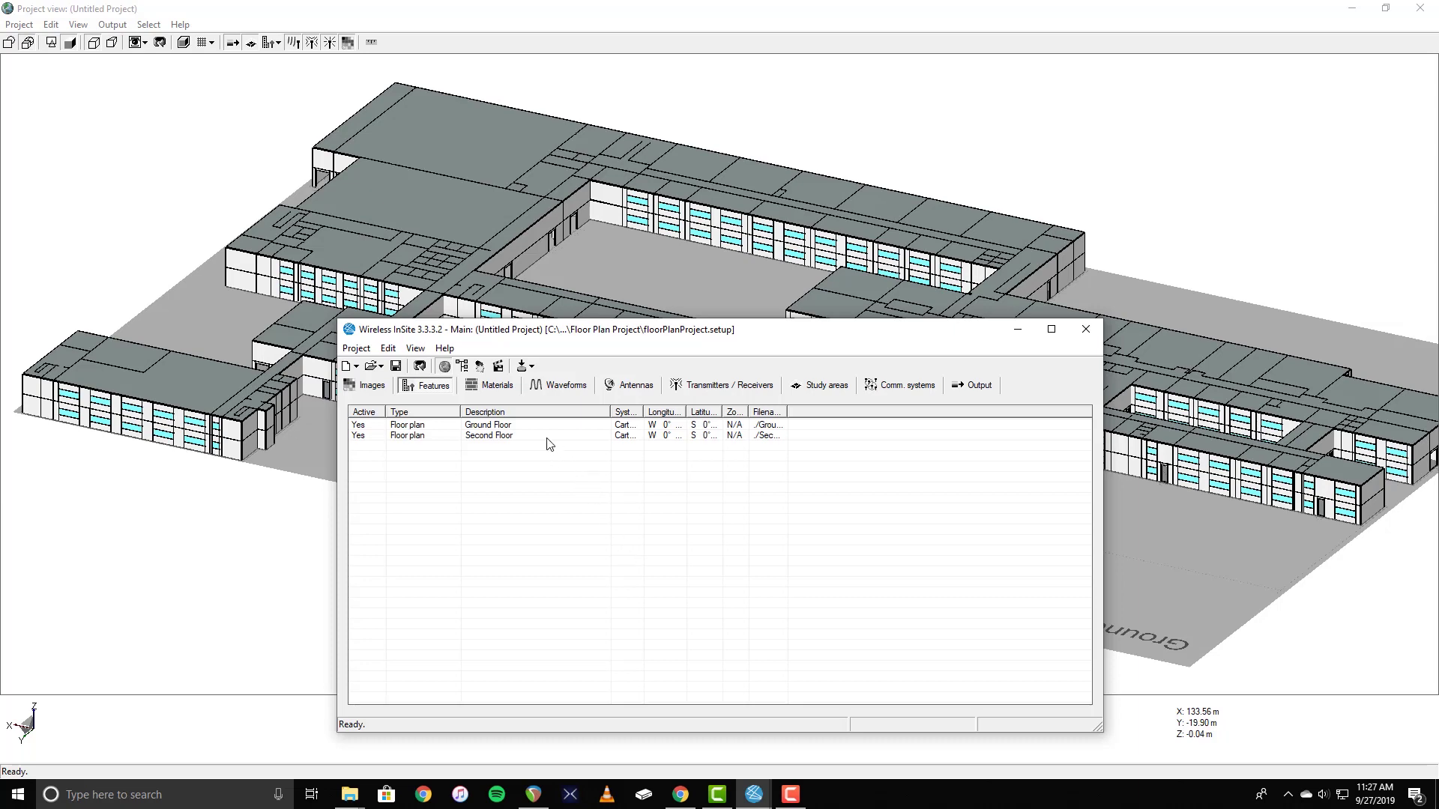
Show the project's Materials list.
{"action": "left_click", "coordinate": [509, 397]}
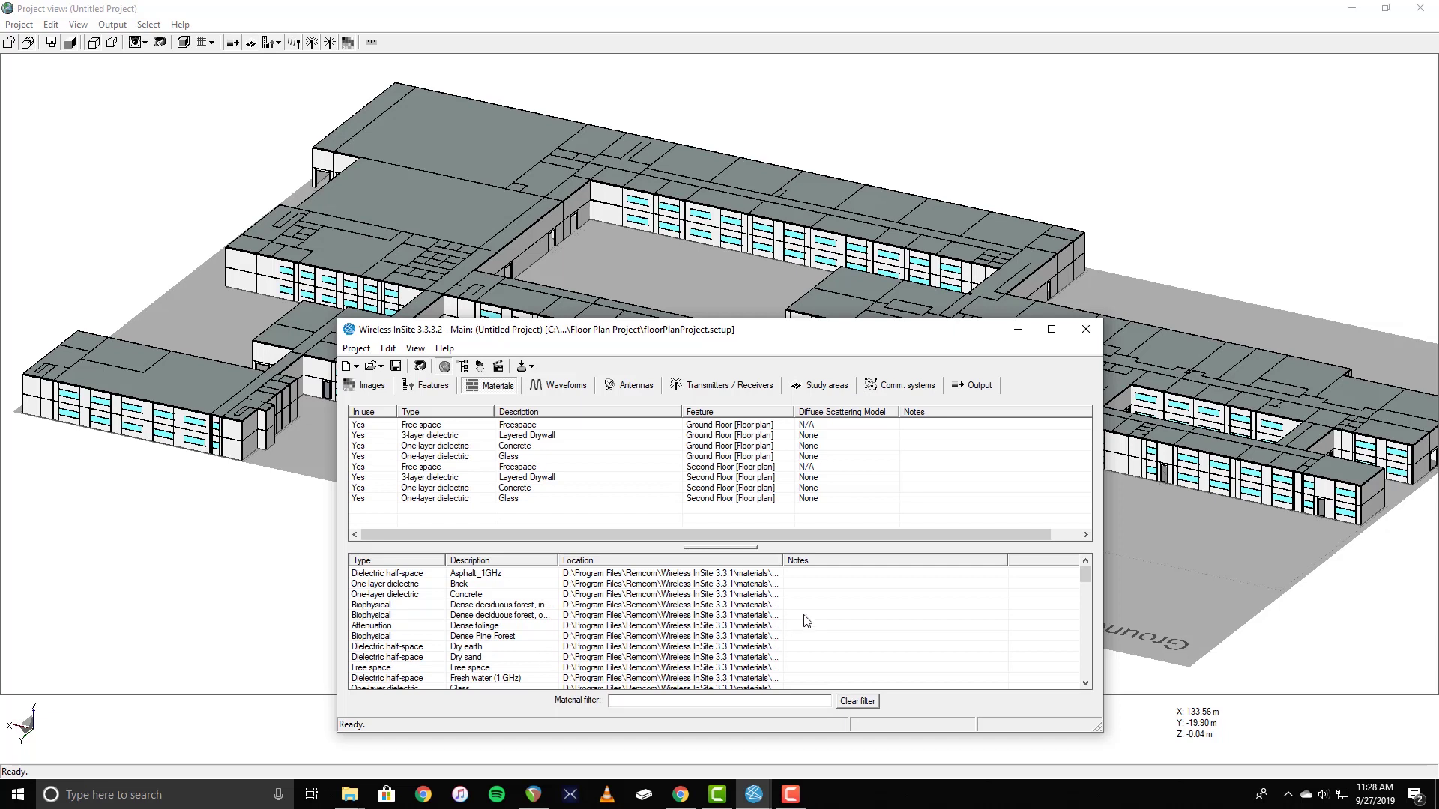
Add the C:\newMaterialsDatabase folder to the material database settings.
{"action": "right_click", "coordinate": [838, 604]}
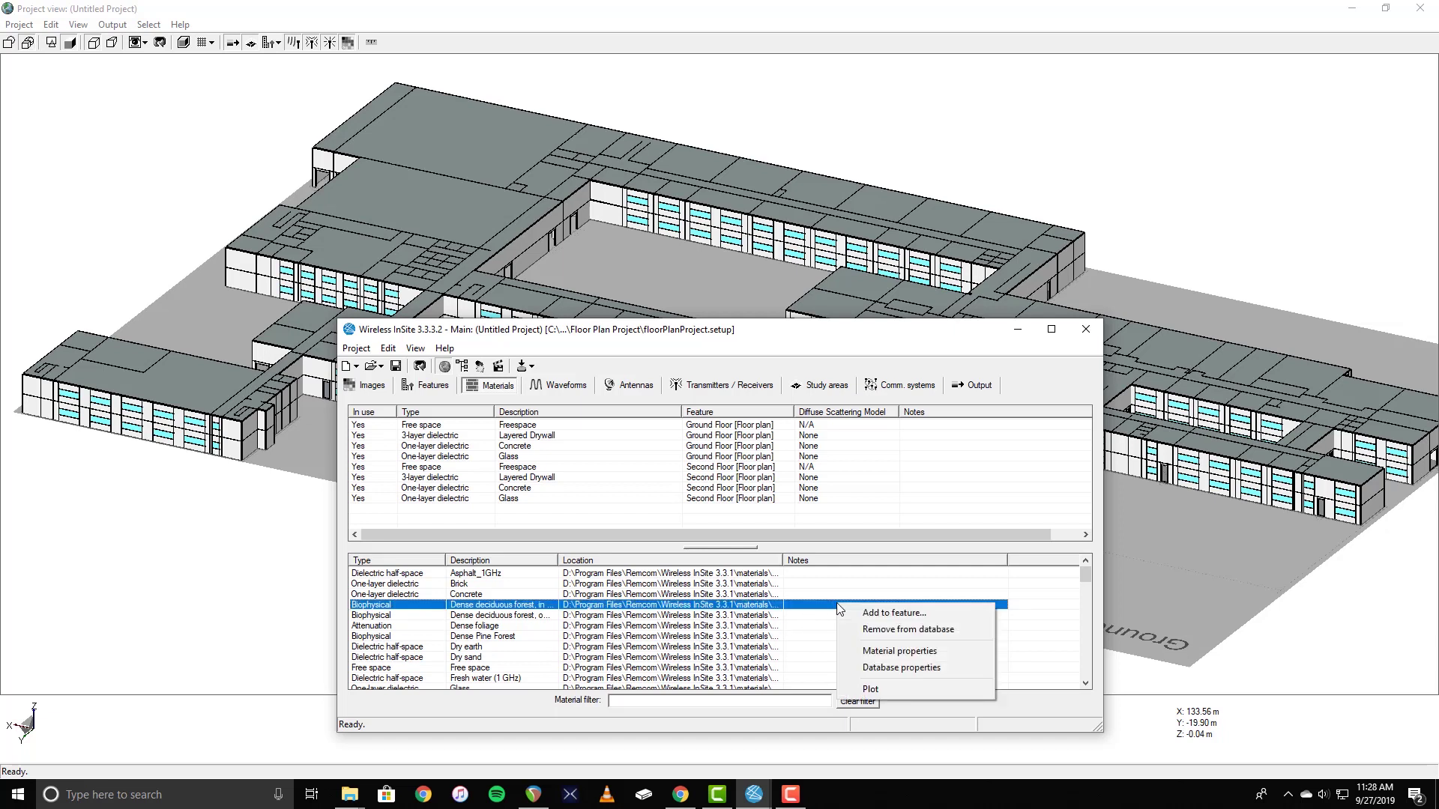
{"action": "left_click", "coordinate": [870, 667]}
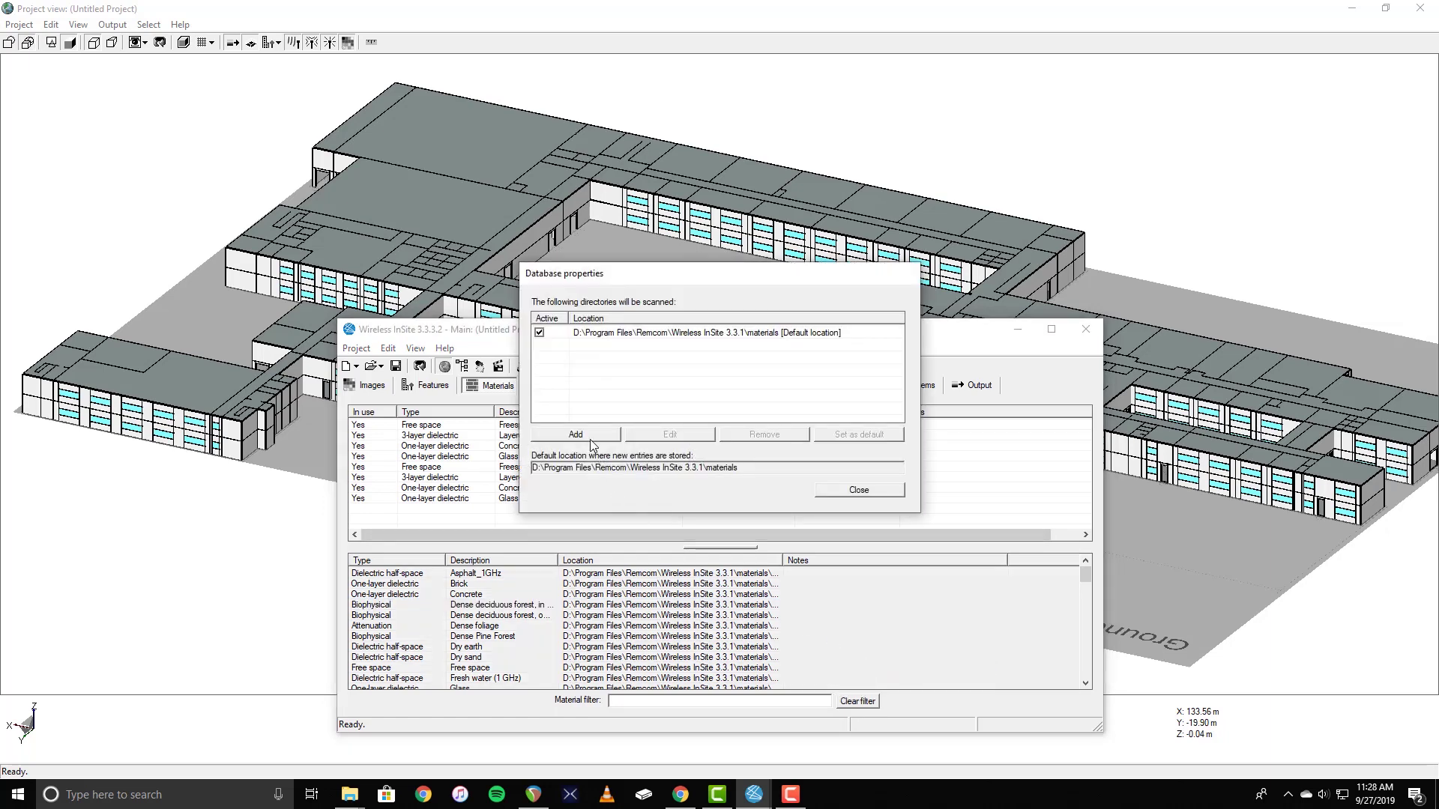
{"action": "left_click", "coordinate": [591, 439]}
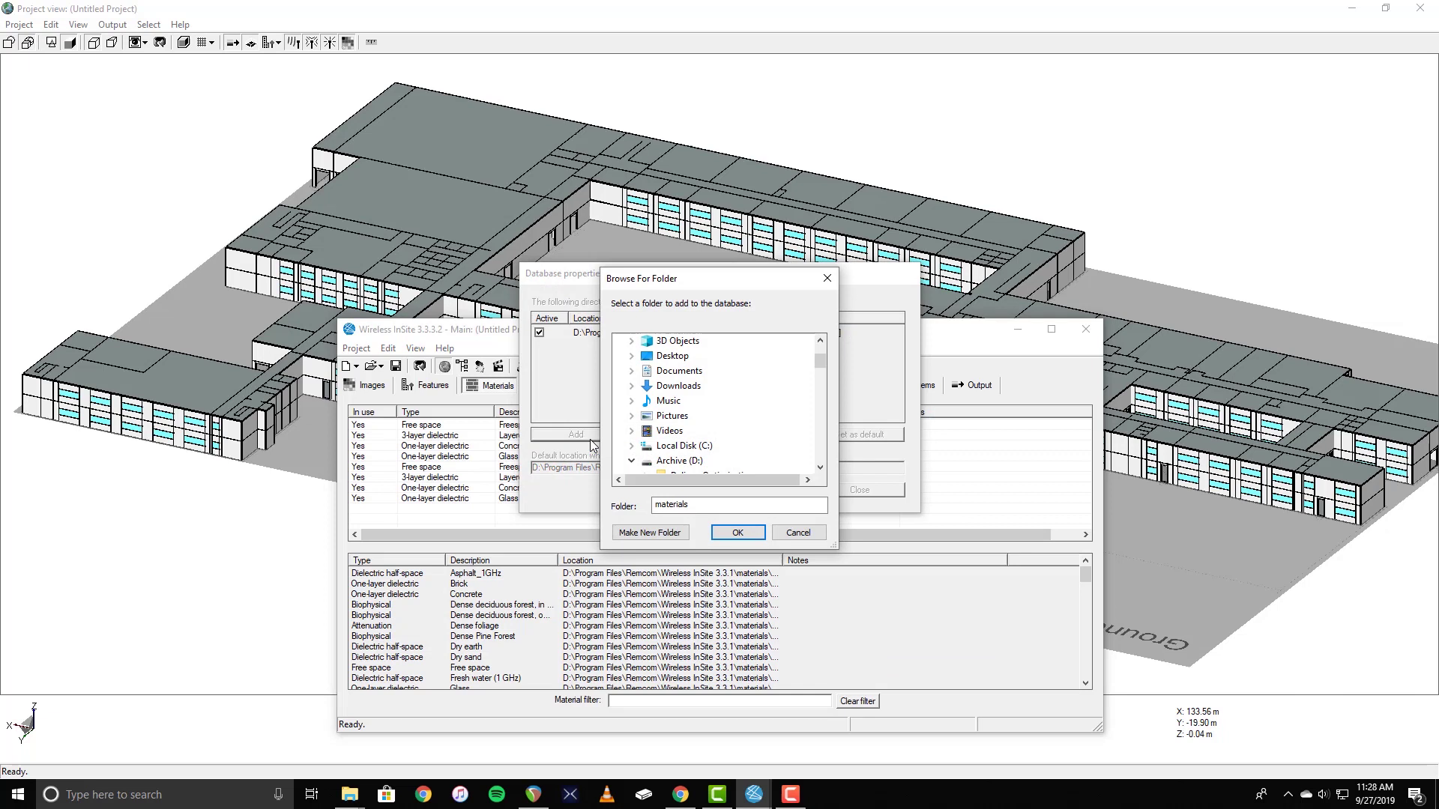
{"action": "left_click", "coordinate": [633, 446]}
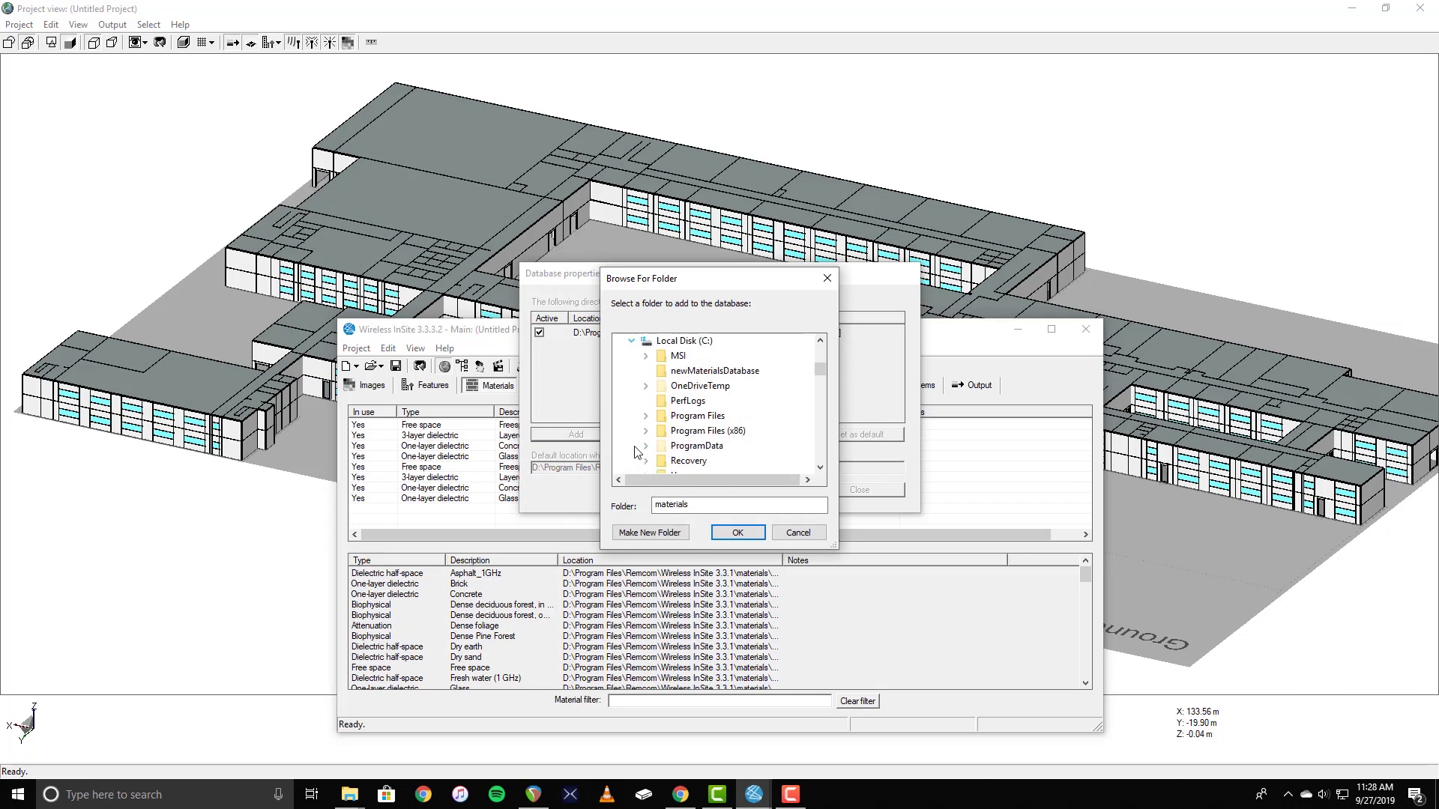
{"action": "left_click", "coordinate": [715, 370]}
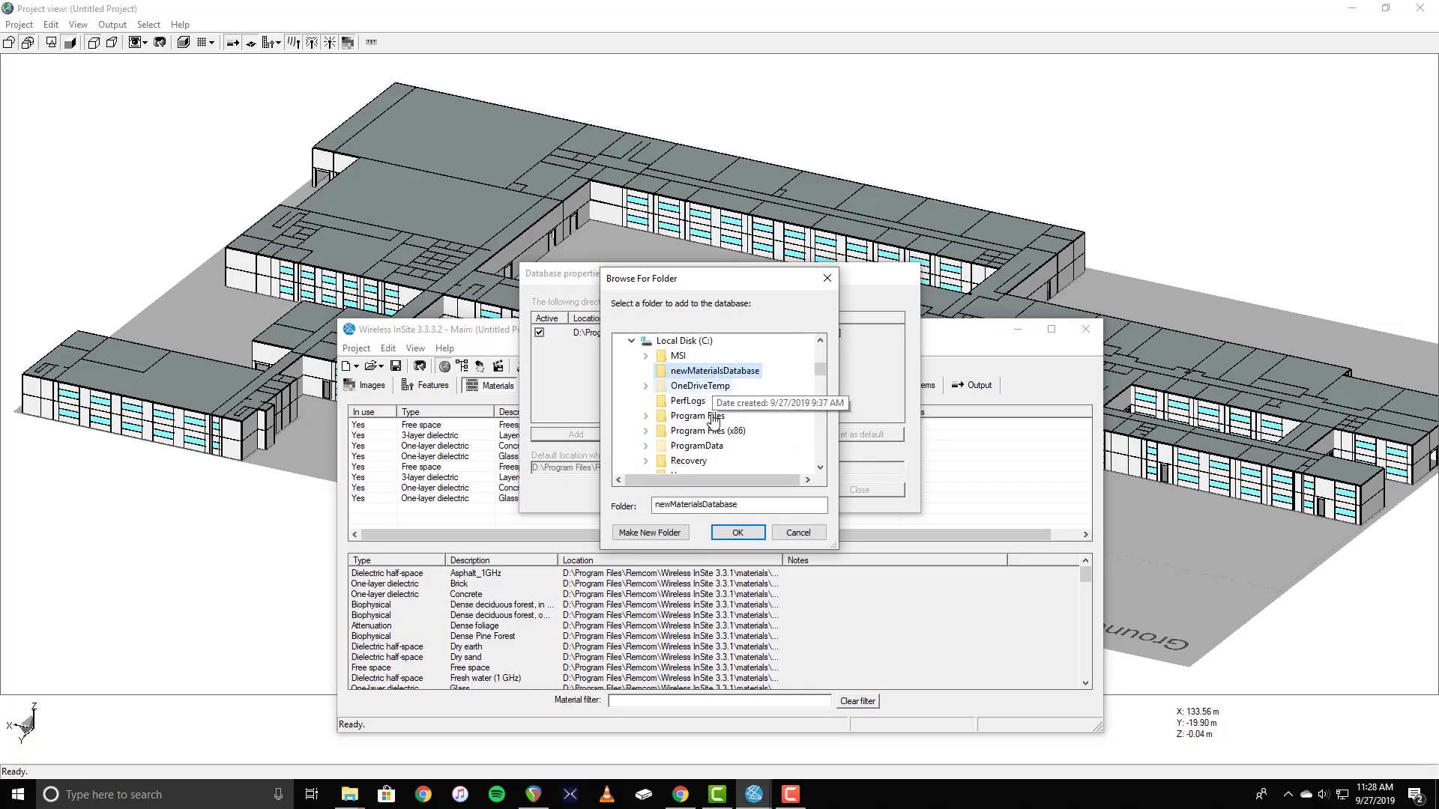
{"action": "left_click", "coordinate": [730, 532]}
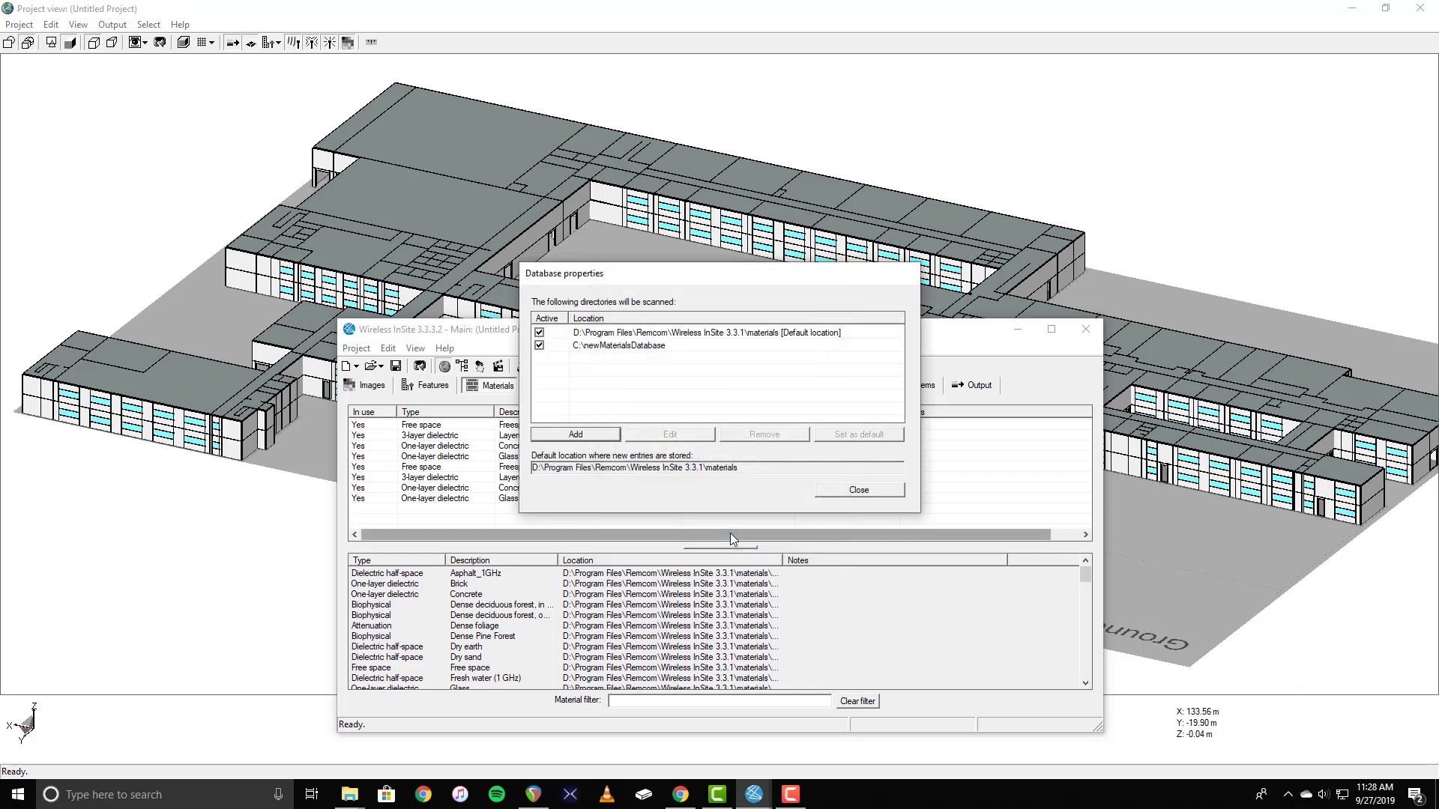
{"action": "left_click", "coordinate": [825, 493]}
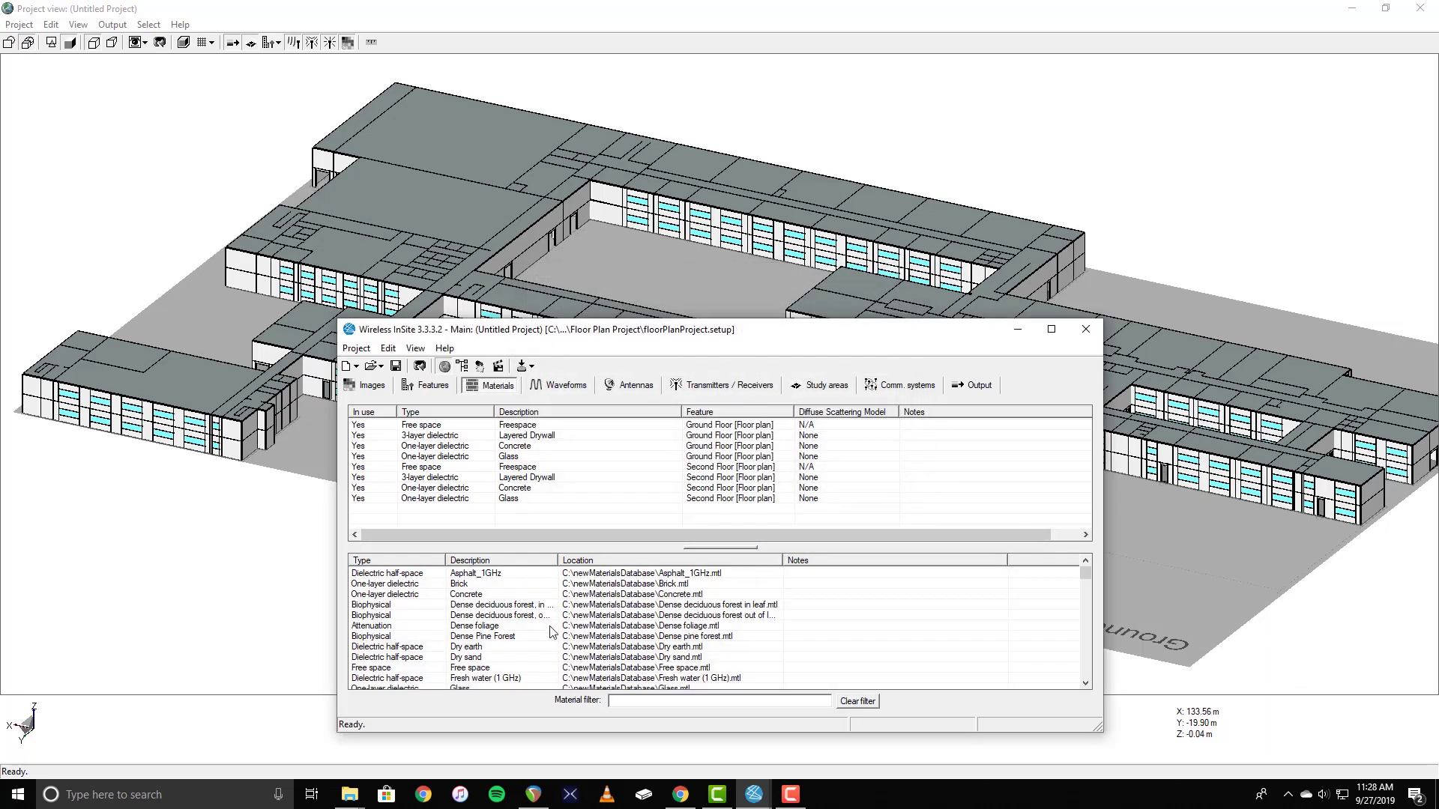
Add ITU Layered drywall 2.4 GHz from the library to the Ground Floor feature.
{"action": "scroll", "coordinate": [637, 618], "scroll_direction": "down", "scroll_amount": 8}
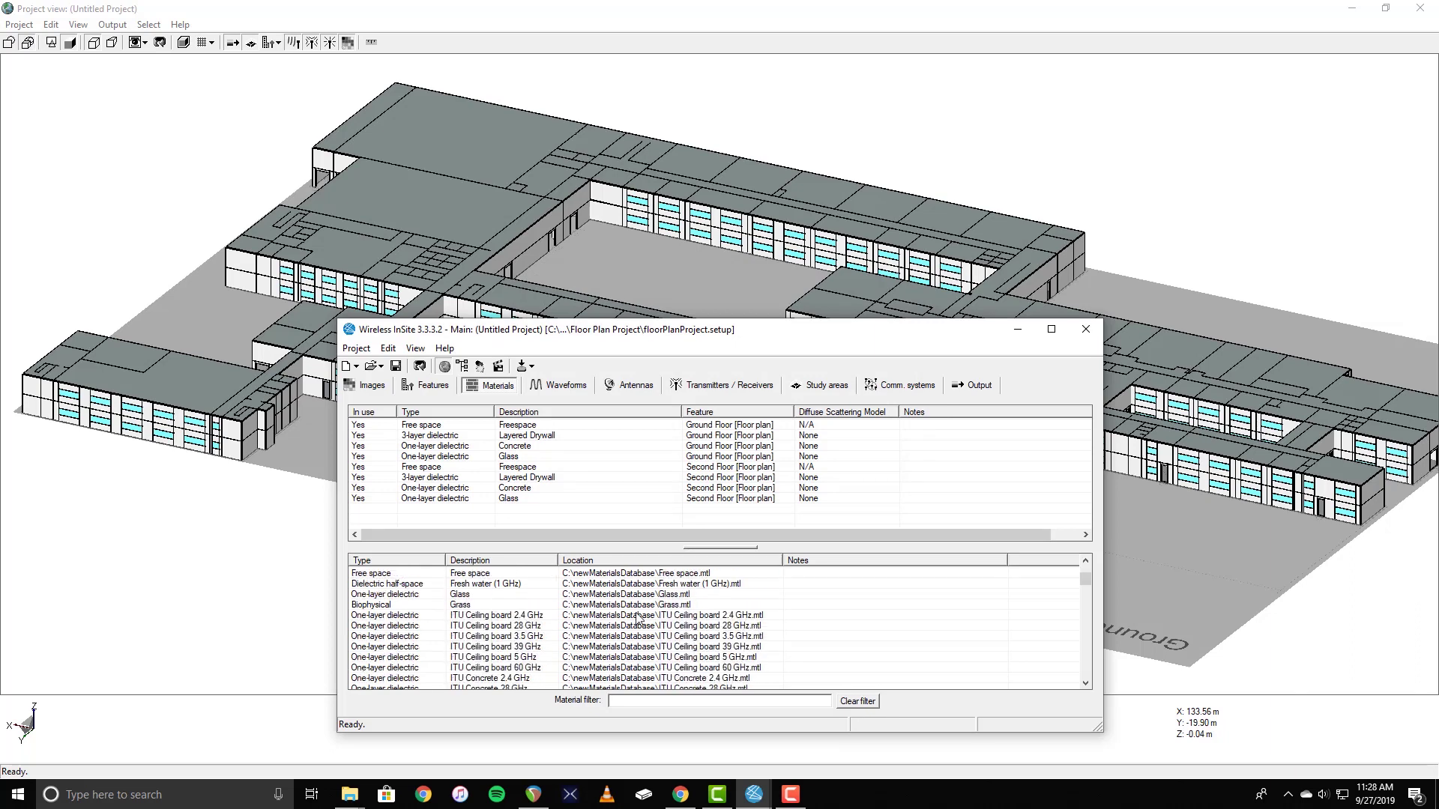
{"action": "scroll", "coordinate": [637, 619], "scroll_direction": "down", "scroll_amount": 15}
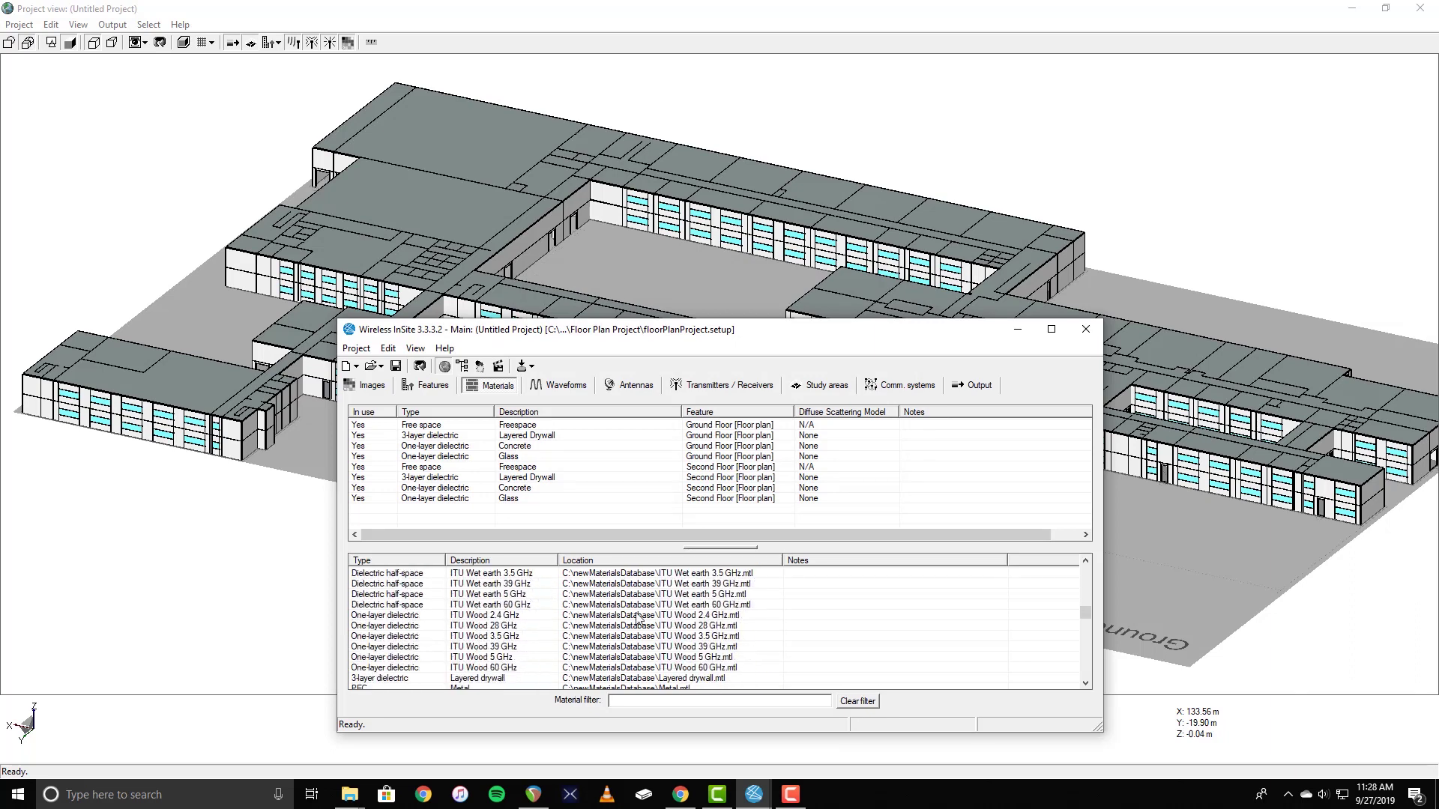
{"action": "scroll", "coordinate": [637, 618], "scroll_direction": "up", "scroll_amount": 6}
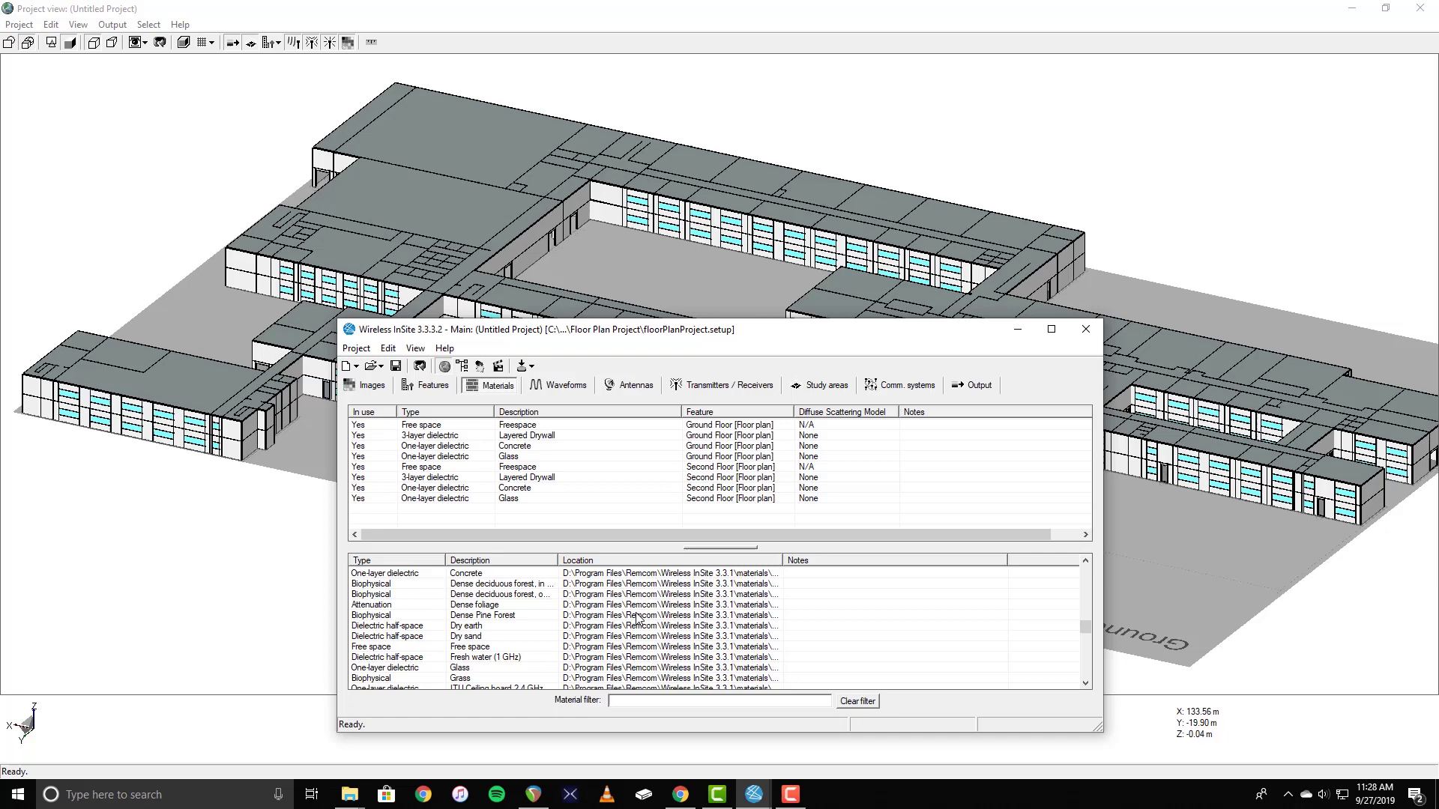
{"action": "scroll", "coordinate": [637, 618], "scroll_direction": "up", "scroll_amount": 10}
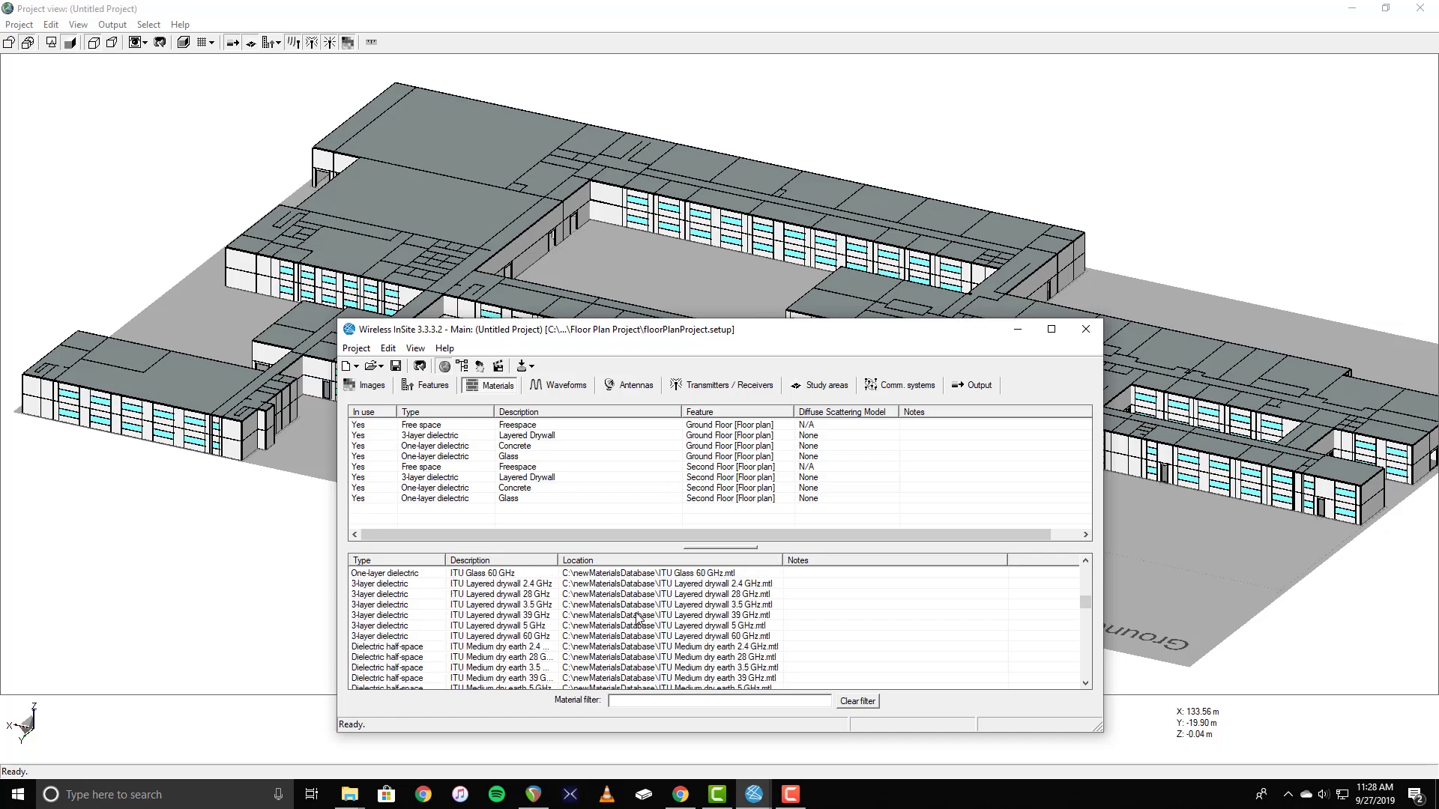
{"action": "left_click", "coordinate": [540, 437]}
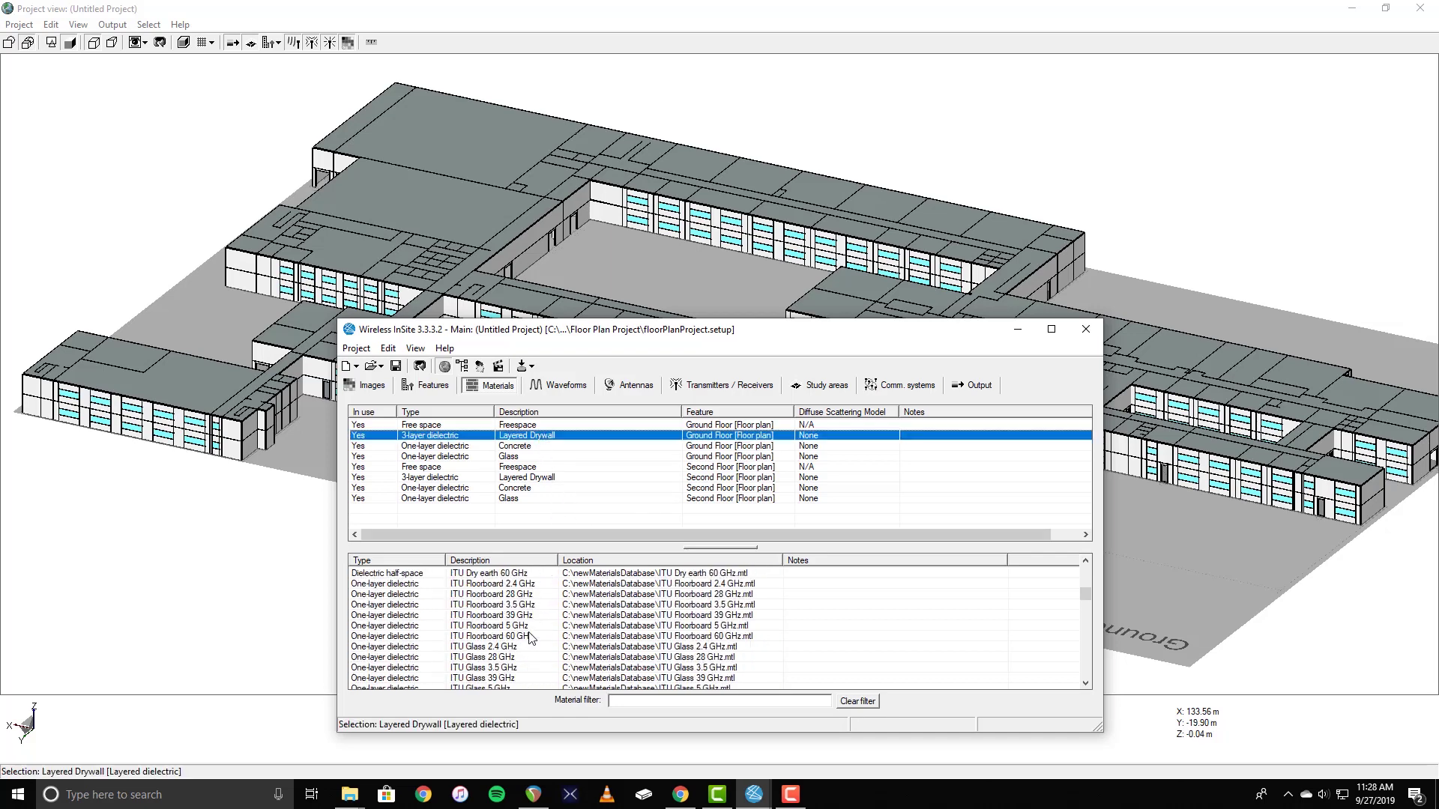
{"action": "scroll", "coordinate": [523, 641], "scroll_direction": "up", "scroll_amount": 4}
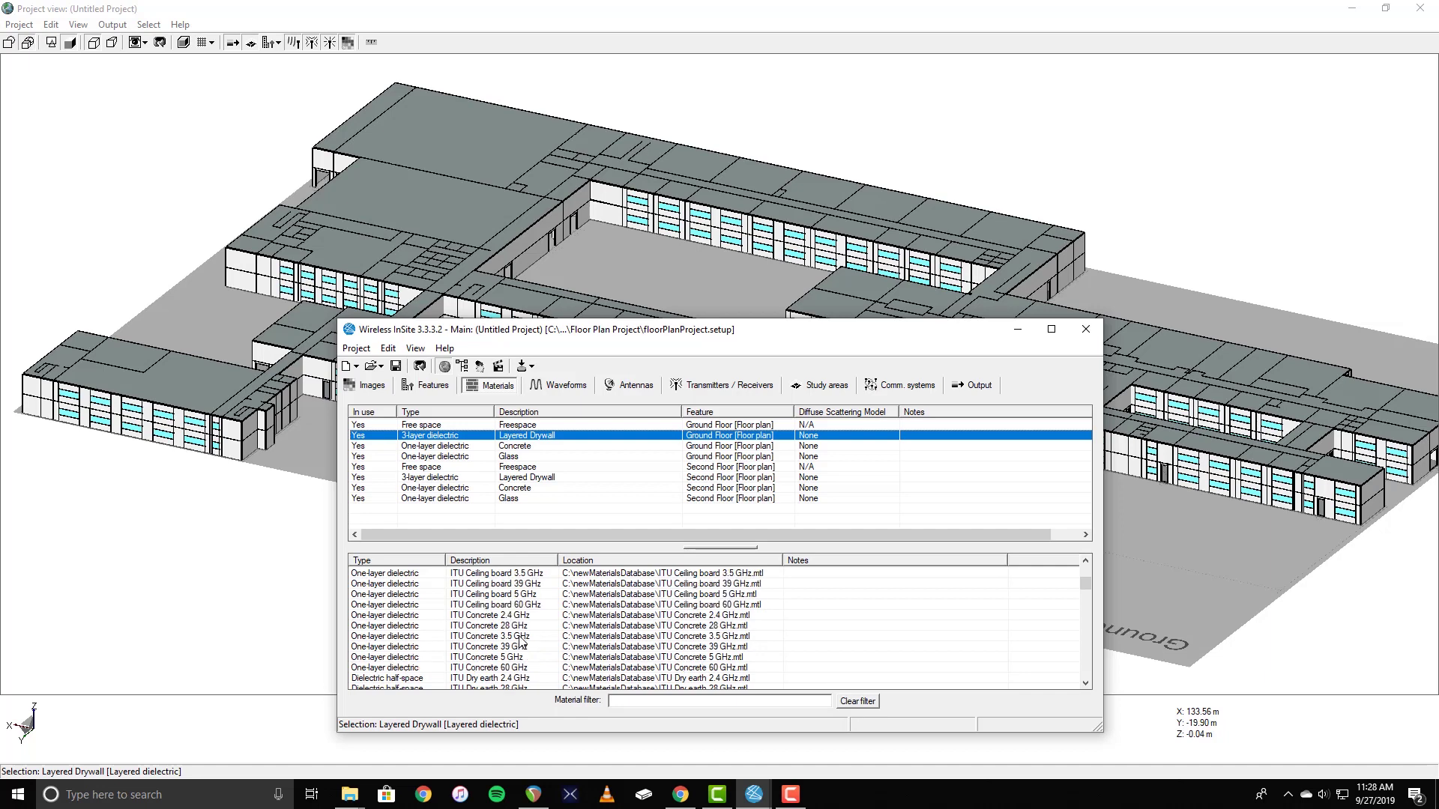
{"action": "scroll", "coordinate": [523, 641], "scroll_direction": "down", "scroll_amount": 10}
{"action": "scroll", "coordinate": [523, 640], "scroll_direction": "up", "scroll_amount": 1}
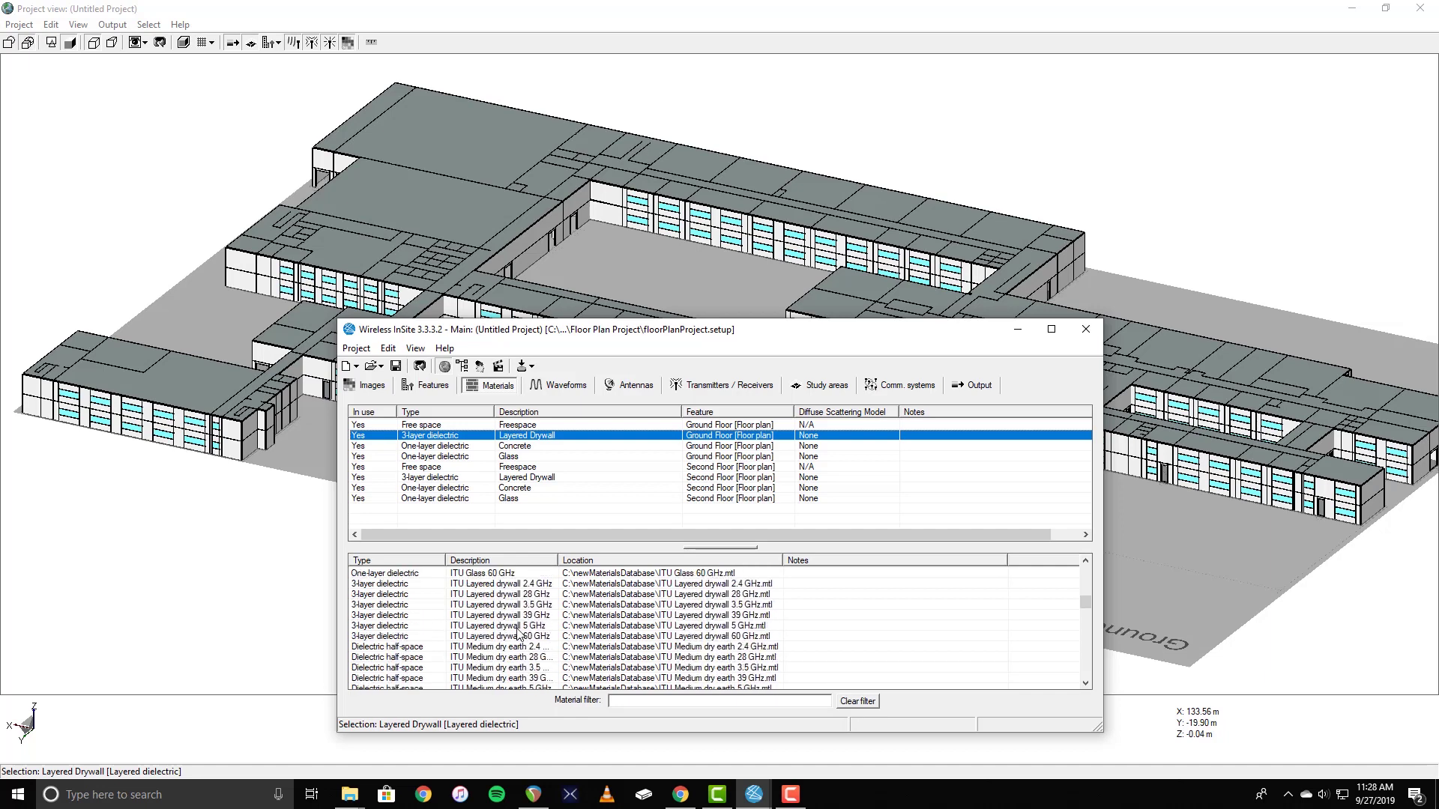
{"action": "right_click", "coordinate": [499, 584]}
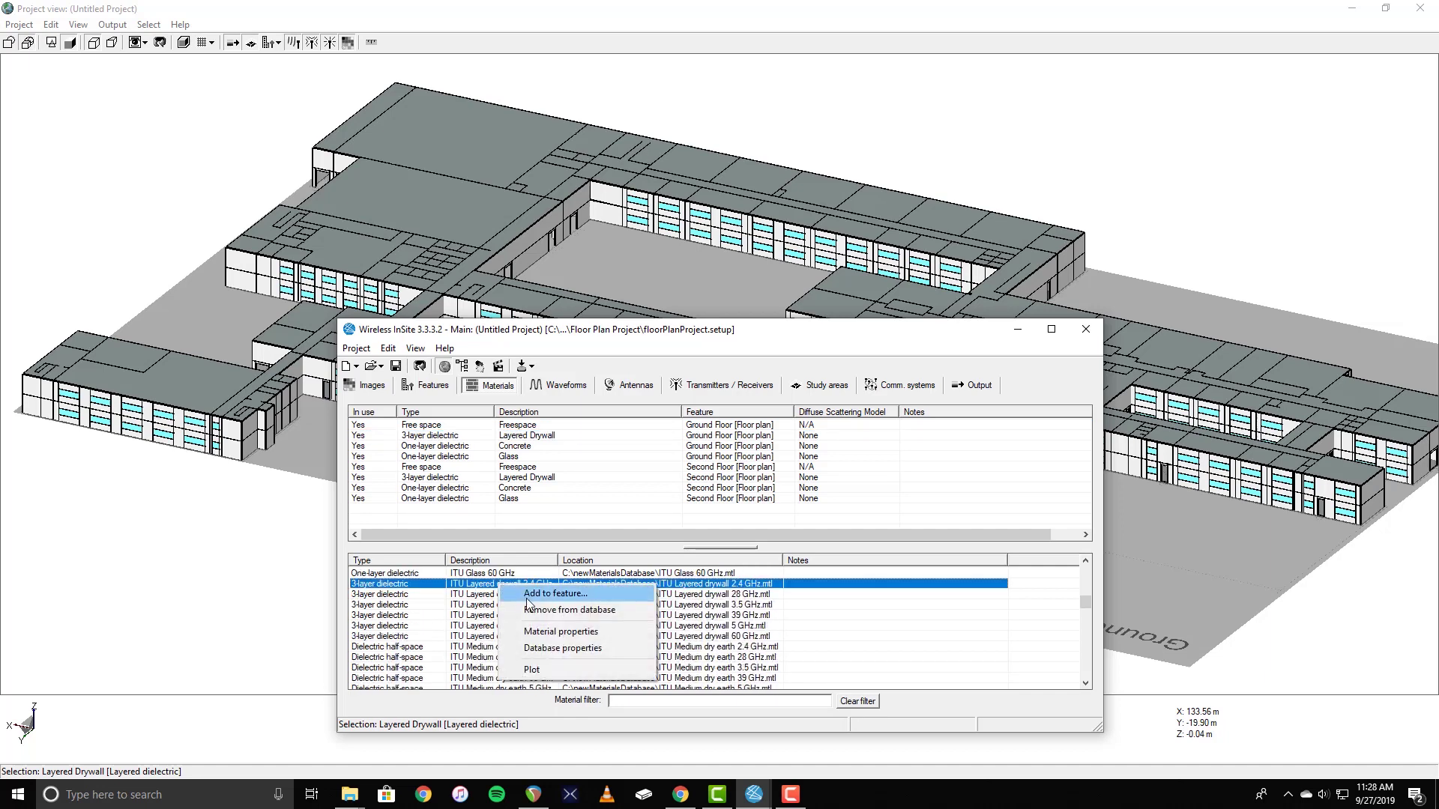
{"action": "left_click", "coordinate": [554, 594]}
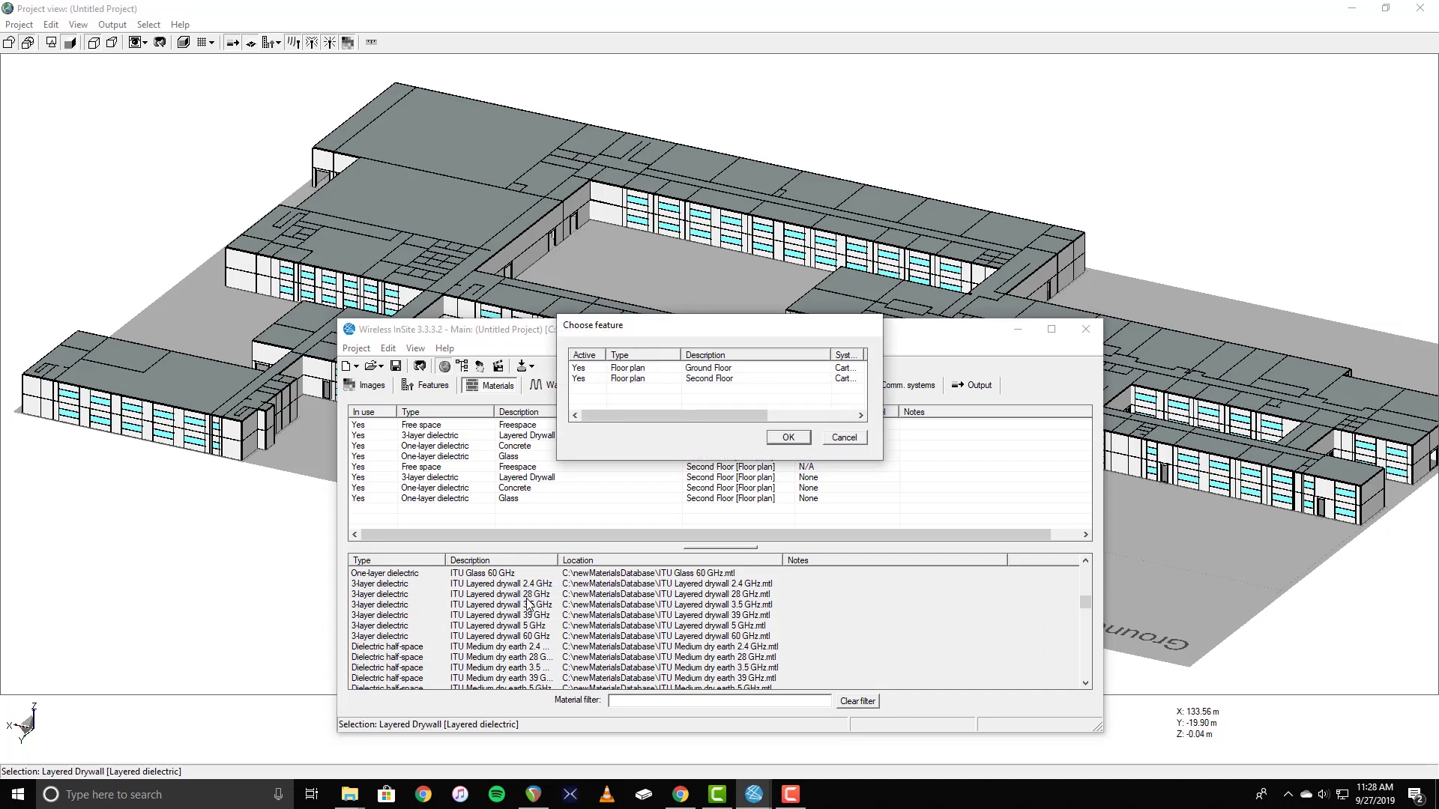
{"action": "left_click", "coordinate": [714, 370]}
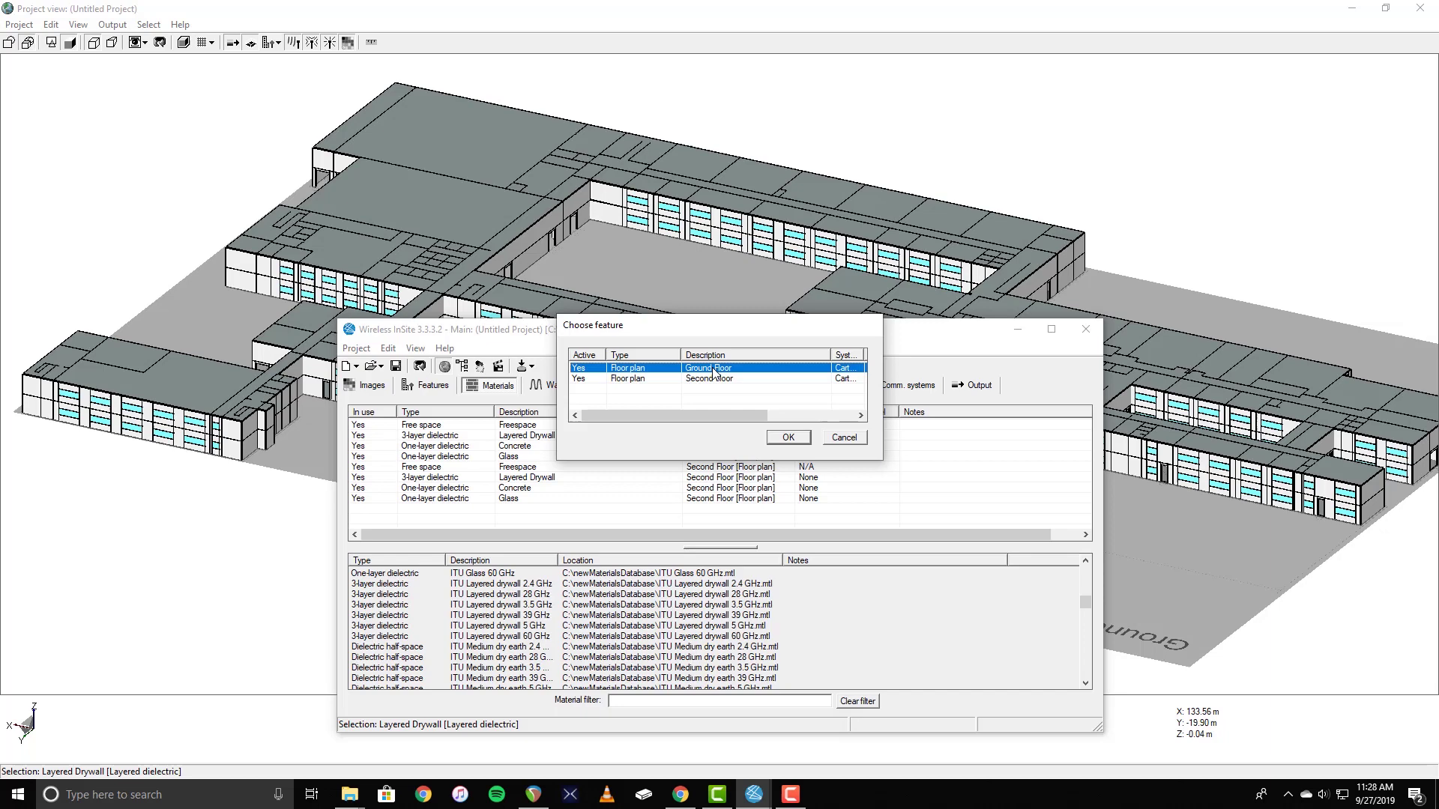
{"action": "left_click", "coordinate": [784, 438]}
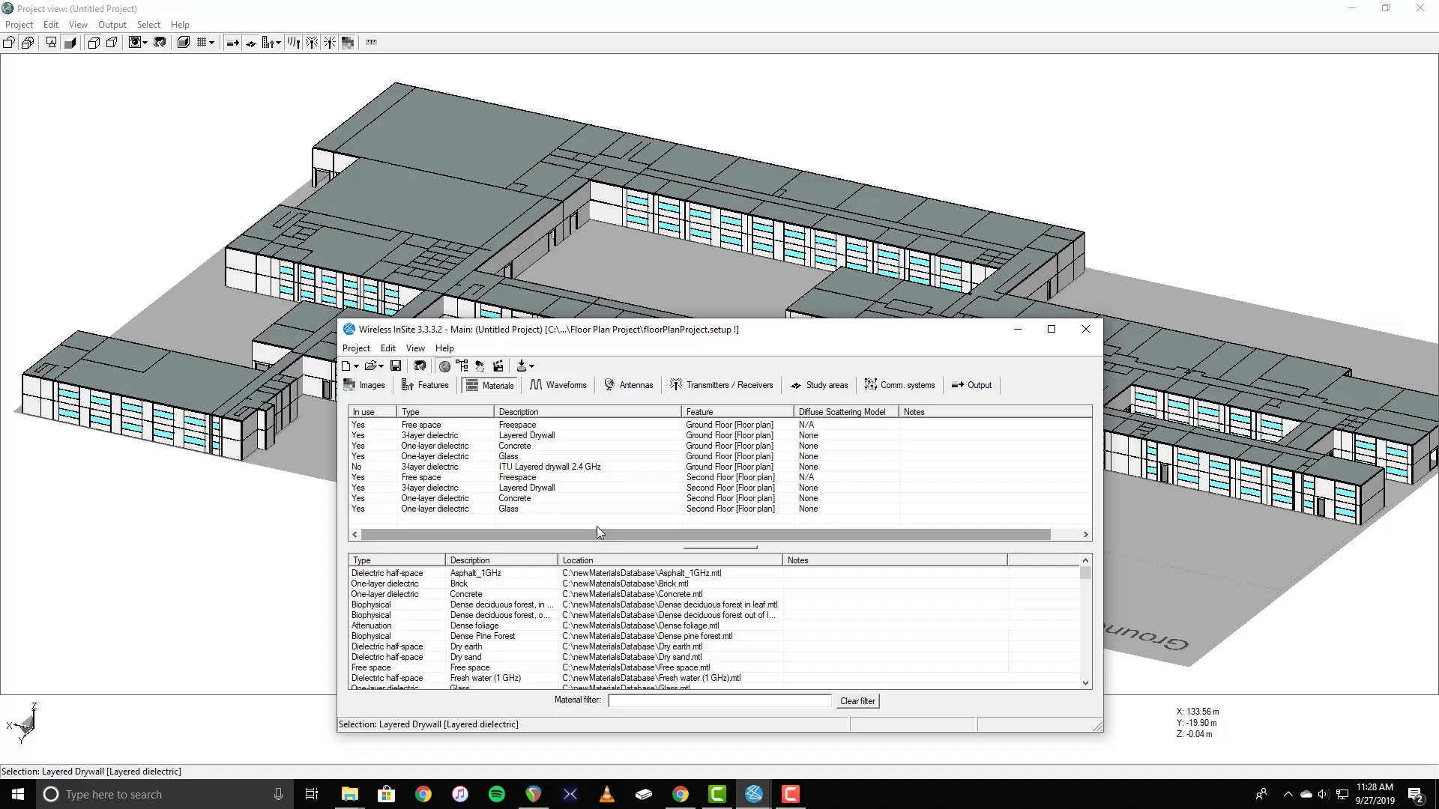
Replace Layered Drywall on the Ground Floor with ITU Layered drywall 2.4 GHz.
{"action": "left_click", "coordinate": [555, 469]}
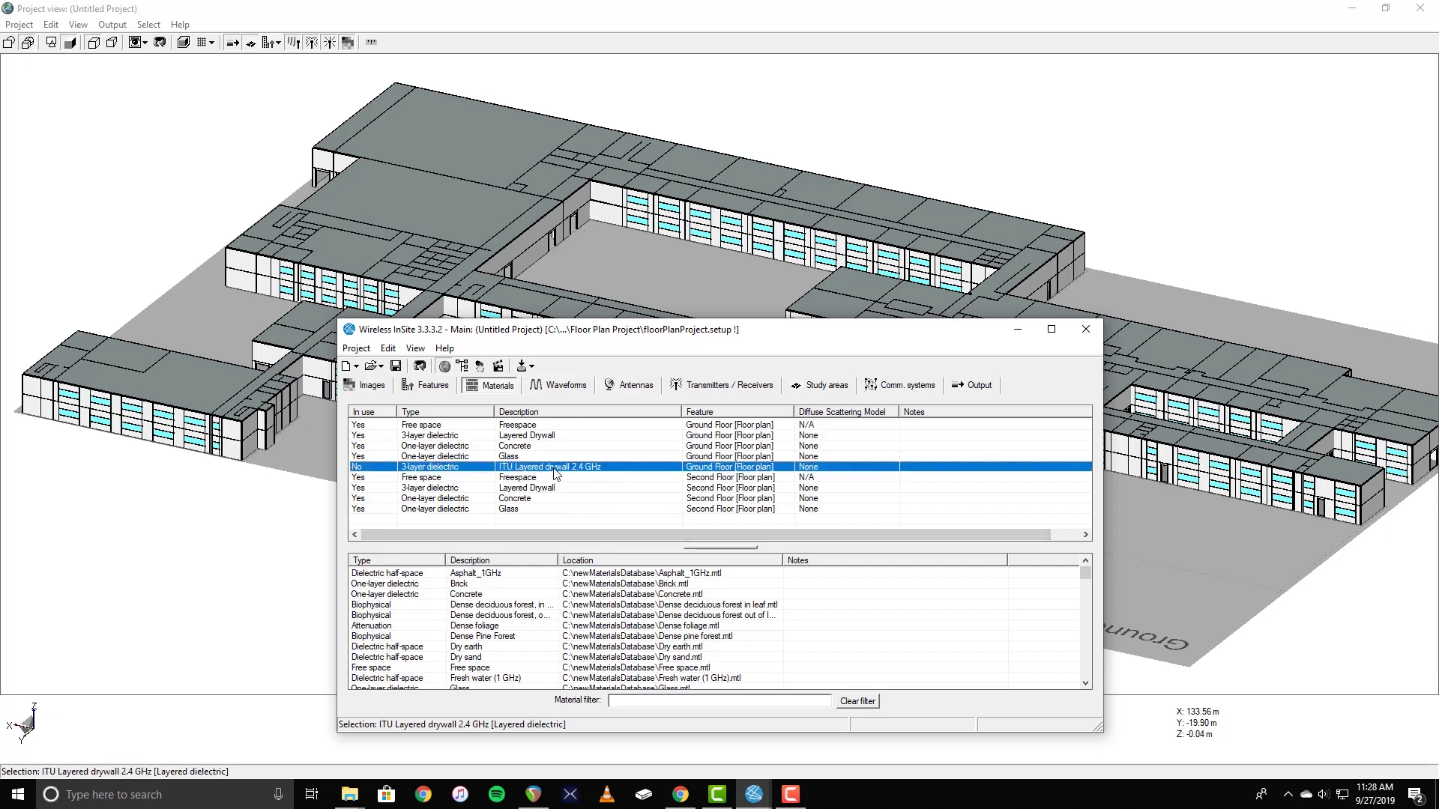
{"action": "right_click", "coordinate": [515, 438]}
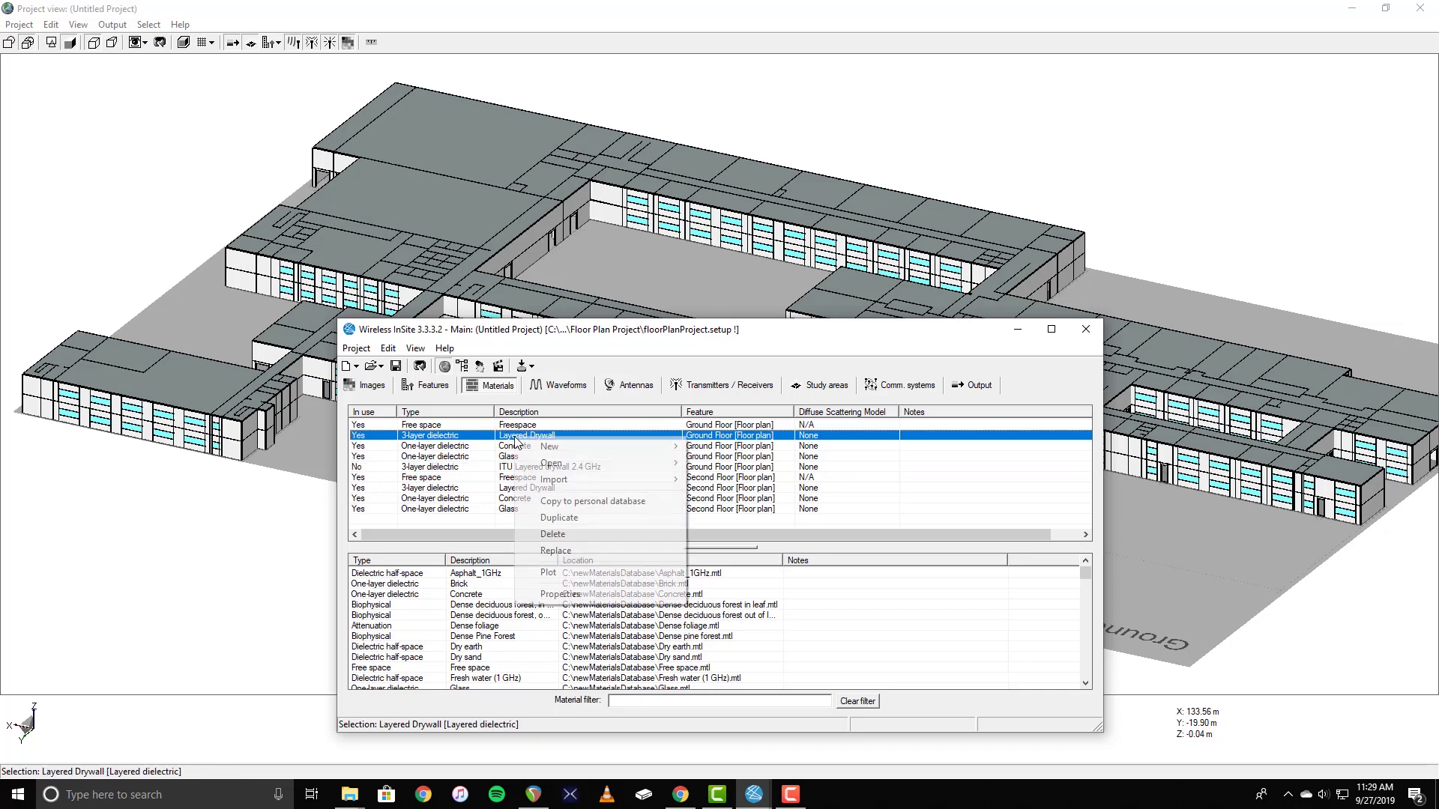
{"action": "left_click", "coordinate": [572, 551]}
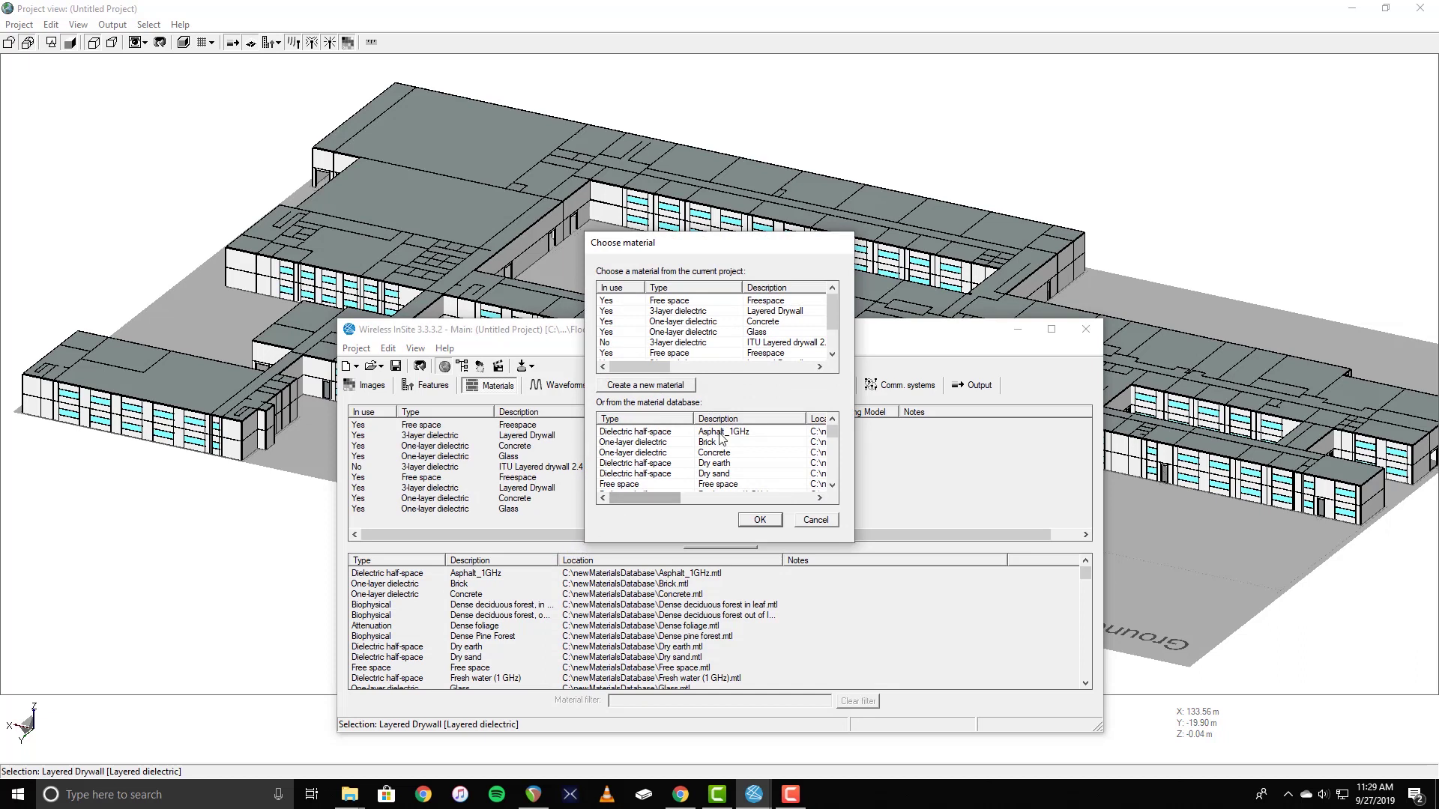
{"action": "left_click", "coordinate": [795, 347]}
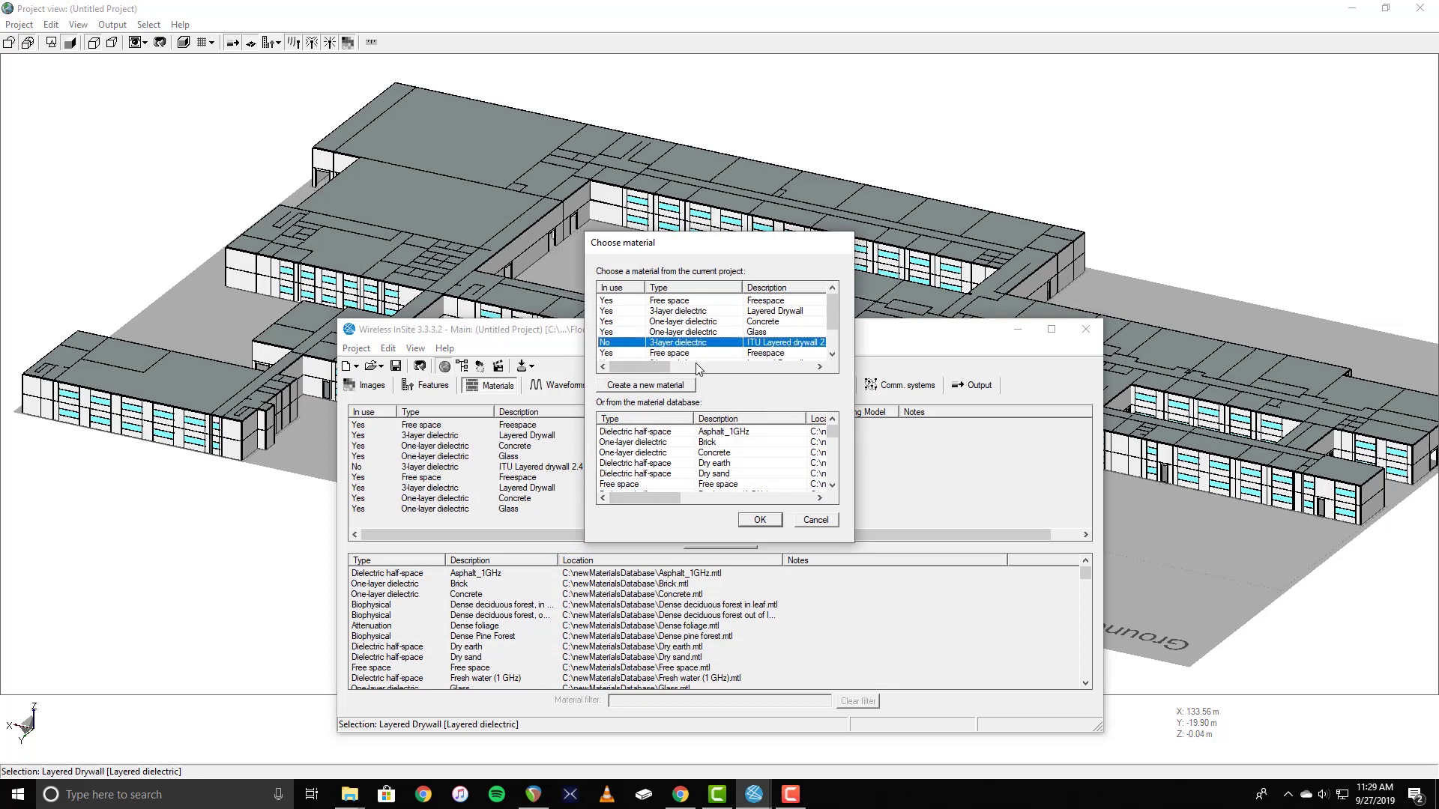
{"action": "left_click", "coordinate": [759, 520]}
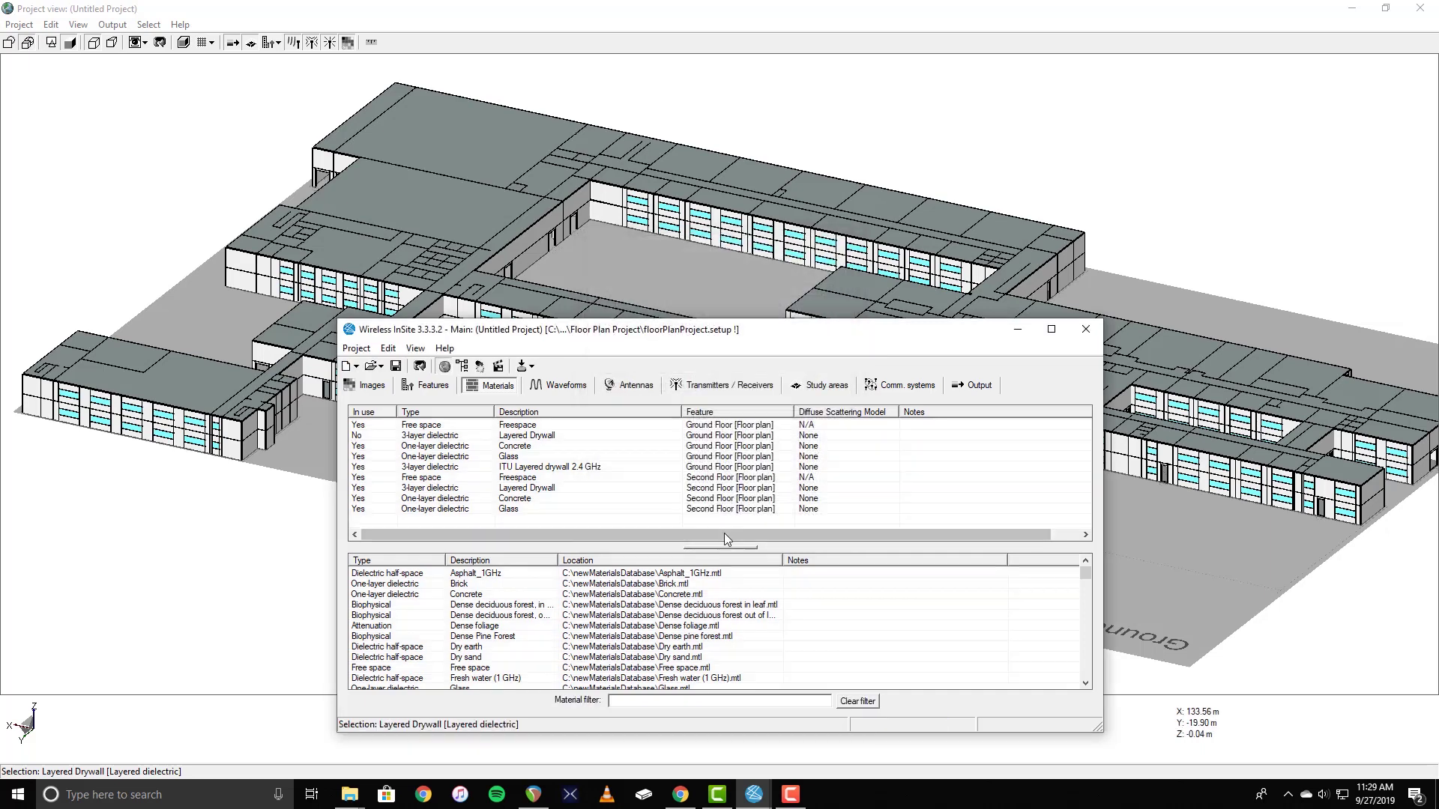
Replace Concrete on the Ground Floor with ITU Concrete 2.4 GHz.
{"action": "right_click", "coordinate": [527, 446]}
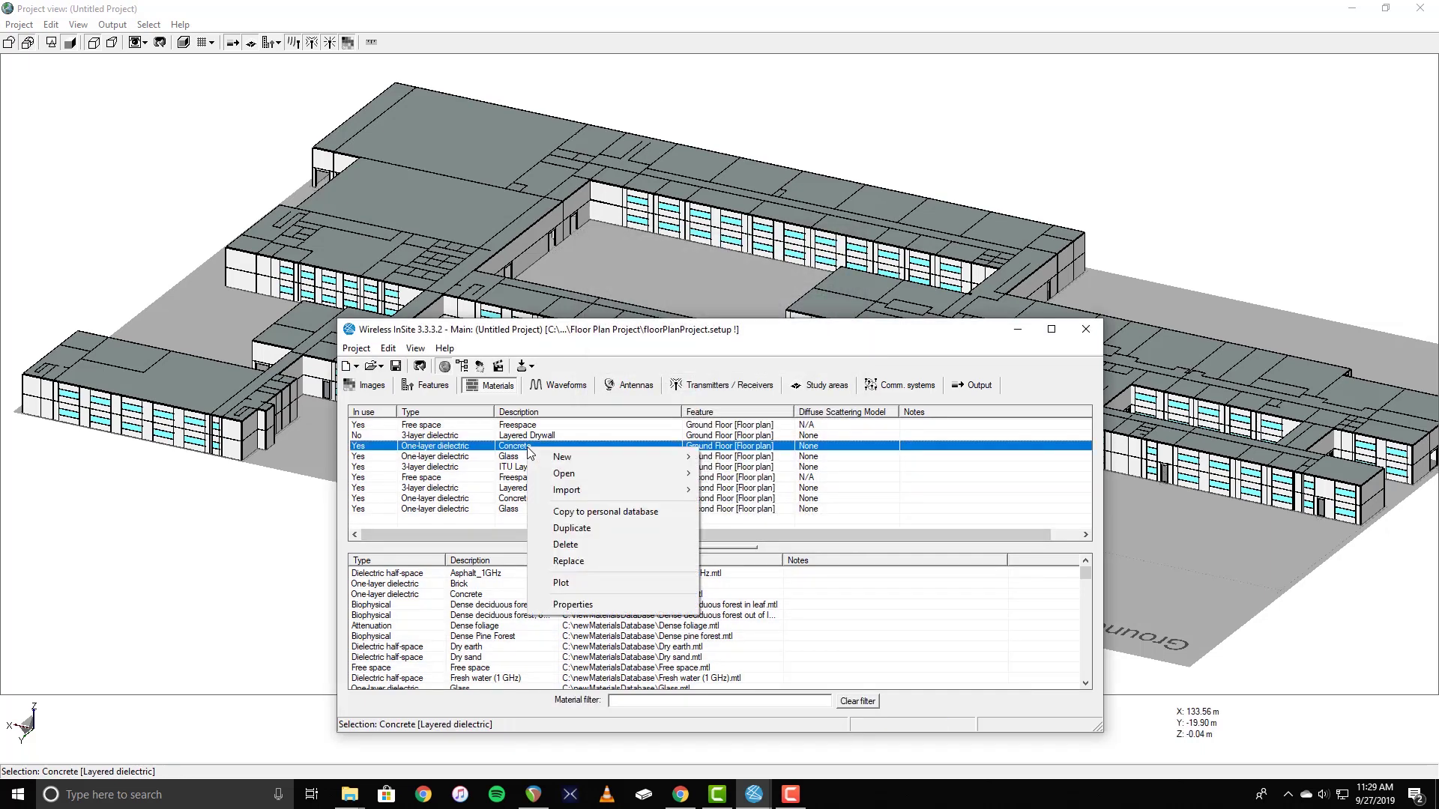
{"action": "left_click", "coordinate": [585, 559]}
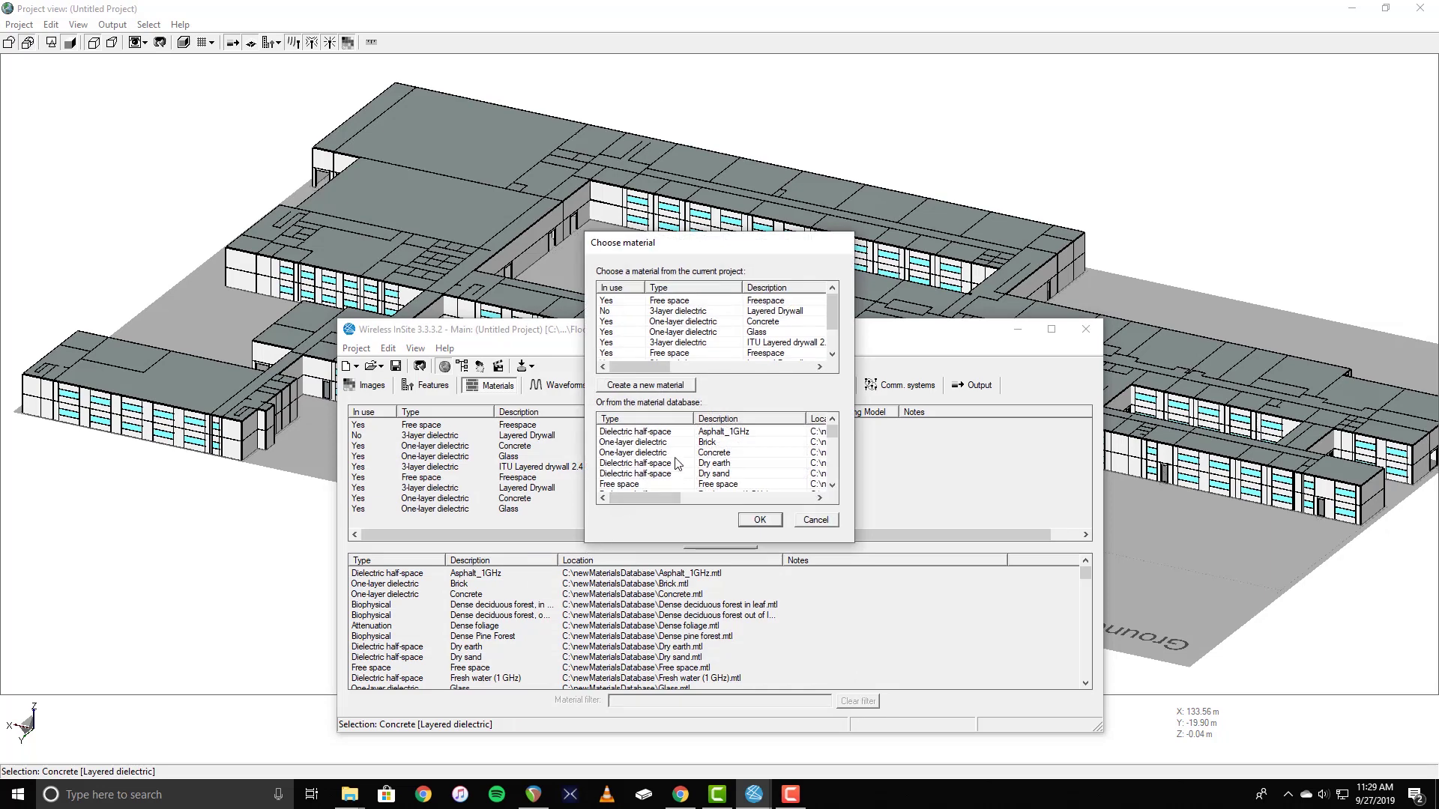
{"action": "scroll", "coordinate": [677, 464], "scroll_direction": "down", "scroll_amount": 2}
{"action": "scroll", "coordinate": [677, 463], "scroll_direction": "down", "scroll_amount": 2}
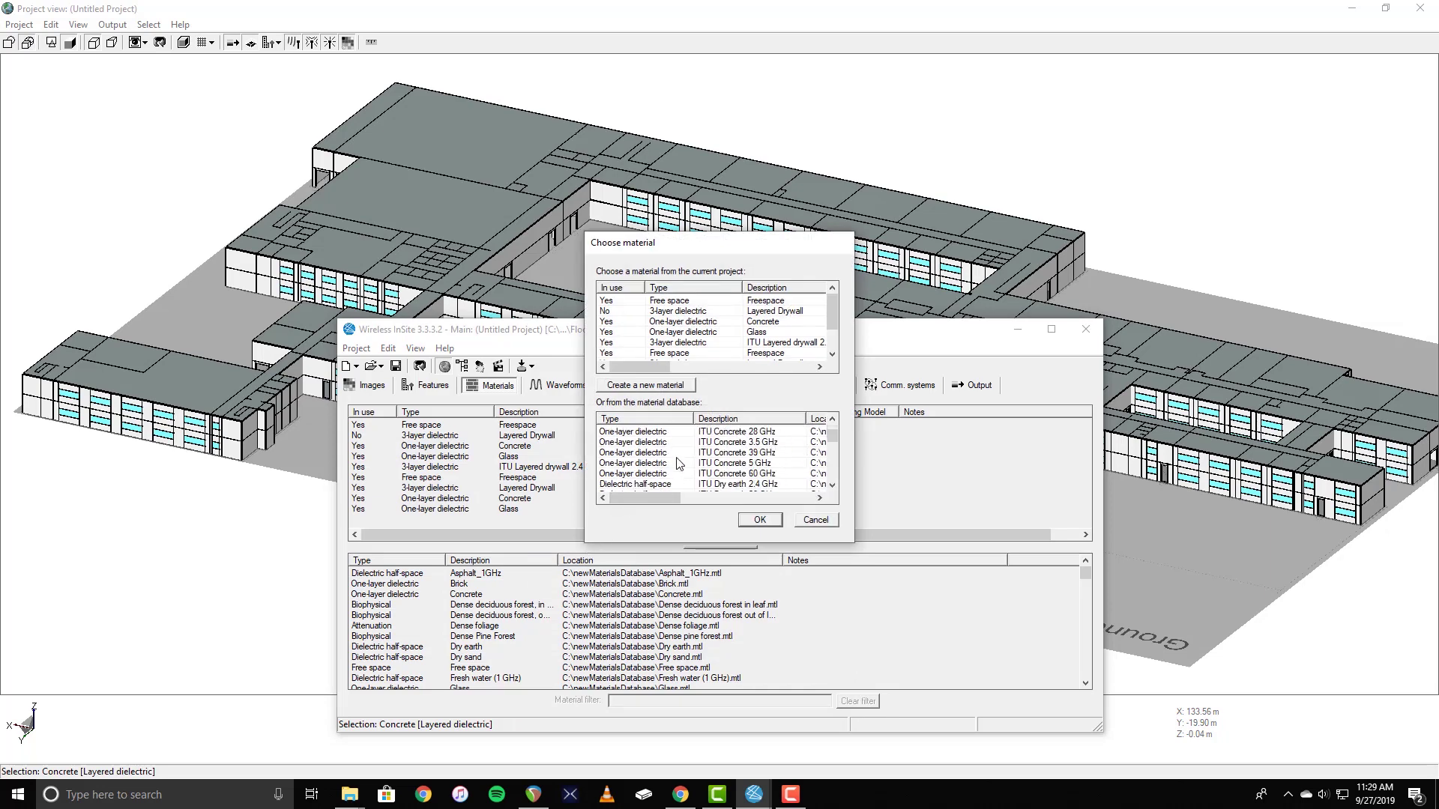
{"action": "left_click", "coordinate": [728, 453]}
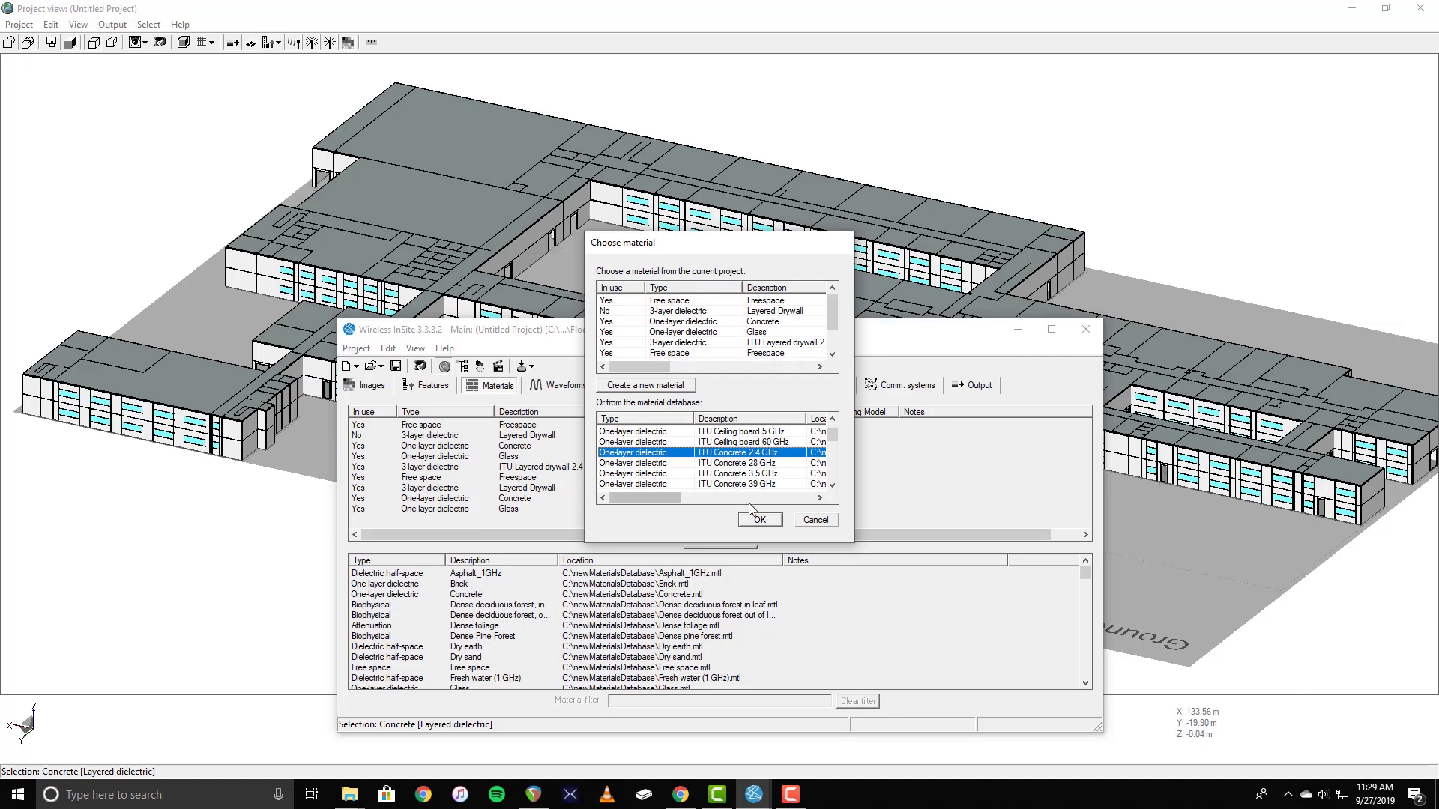
{"action": "left_click", "coordinate": [759, 520]}
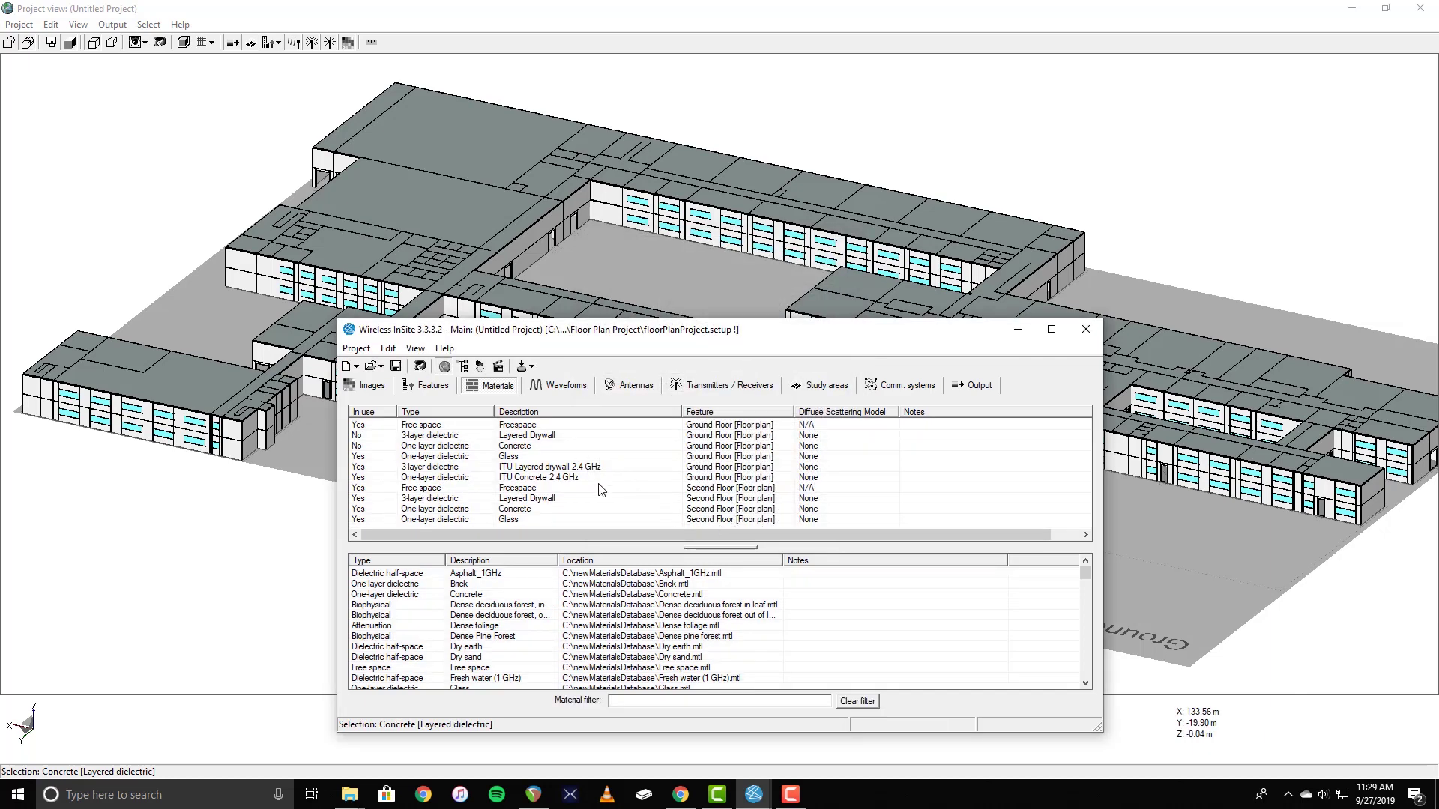
Replace the Ground Floor's Freespace material with ITU Wood 2.4 GHz from the materials database.
{"action": "left_click", "coordinate": [527, 427]}
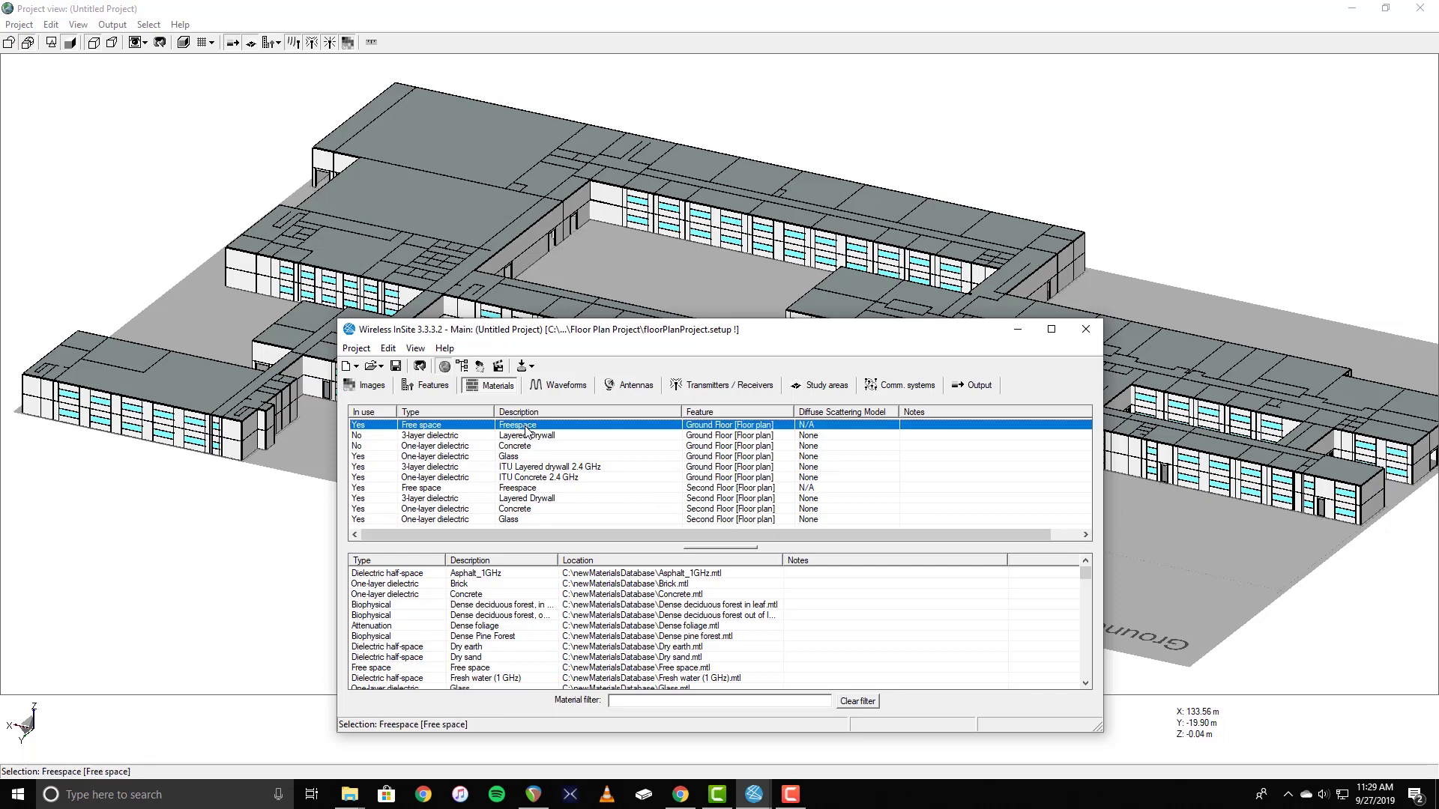
{"action": "right_click", "coordinate": [549, 426]}
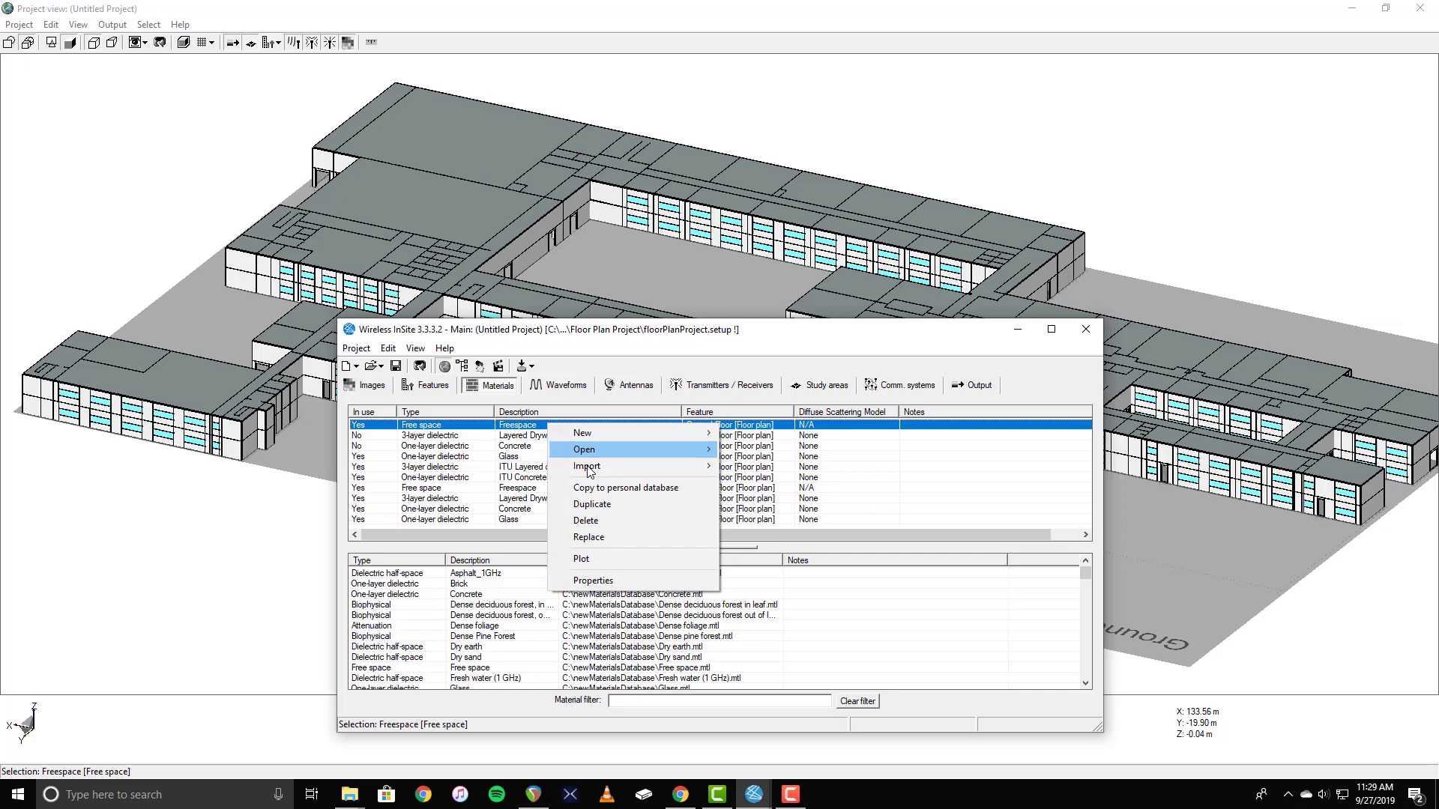
{"action": "left_click", "coordinate": [593, 530]}
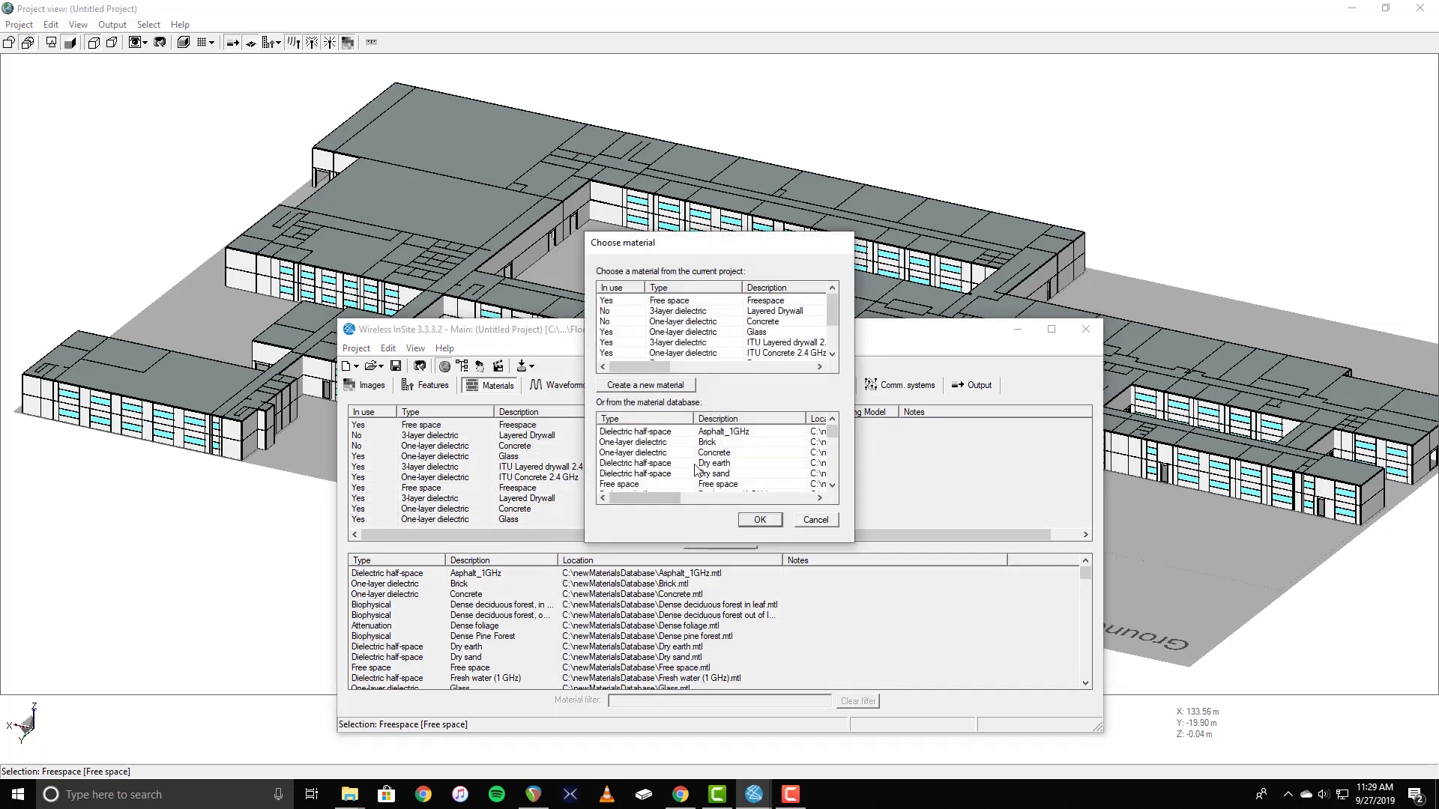
{"action": "scroll", "coordinate": [719, 459], "scroll_direction": "down", "scroll_amount": 10}
{"action": "scroll", "coordinate": [720, 458], "scroll_direction": "down", "scroll_amount": 9}
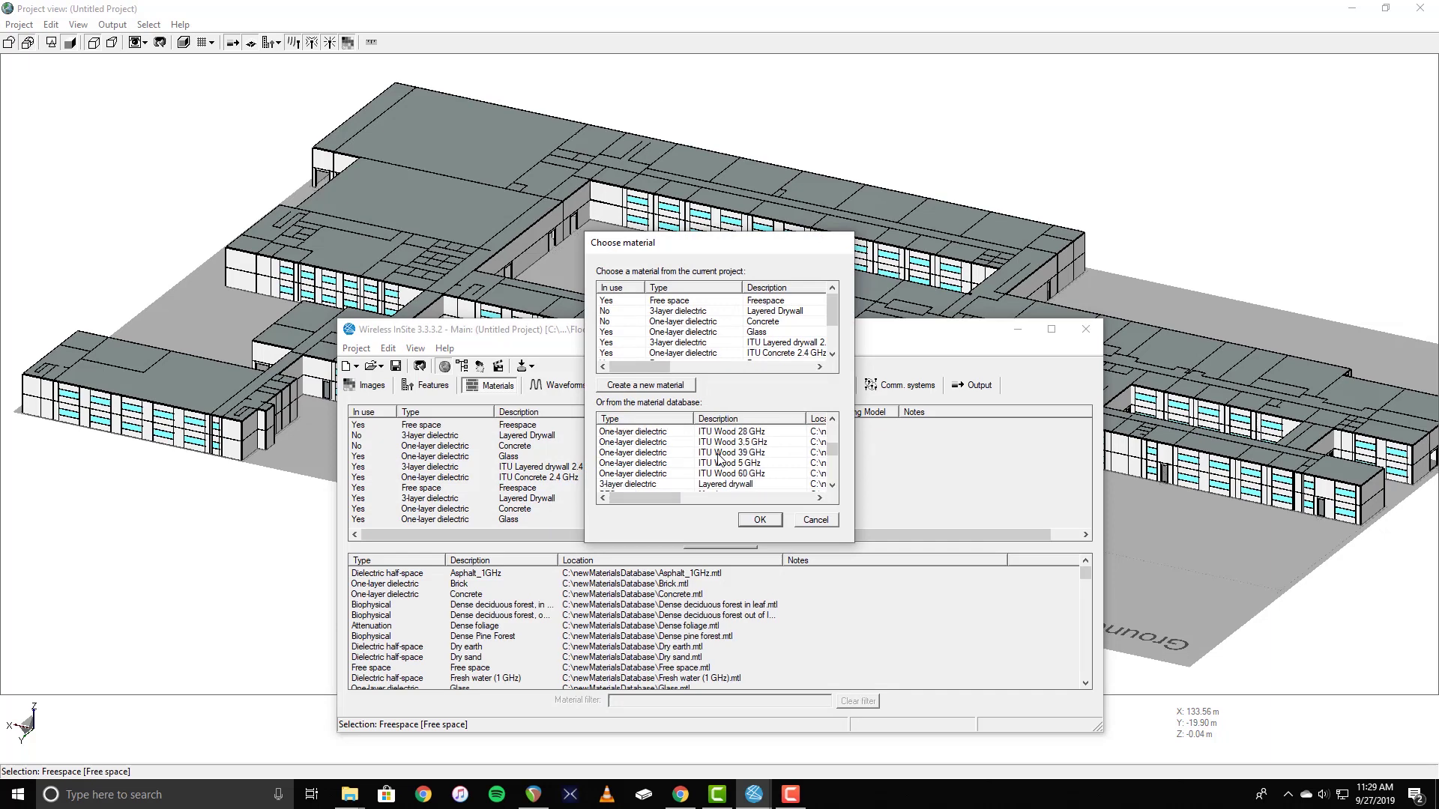
{"action": "left_click", "coordinate": [741, 459]}
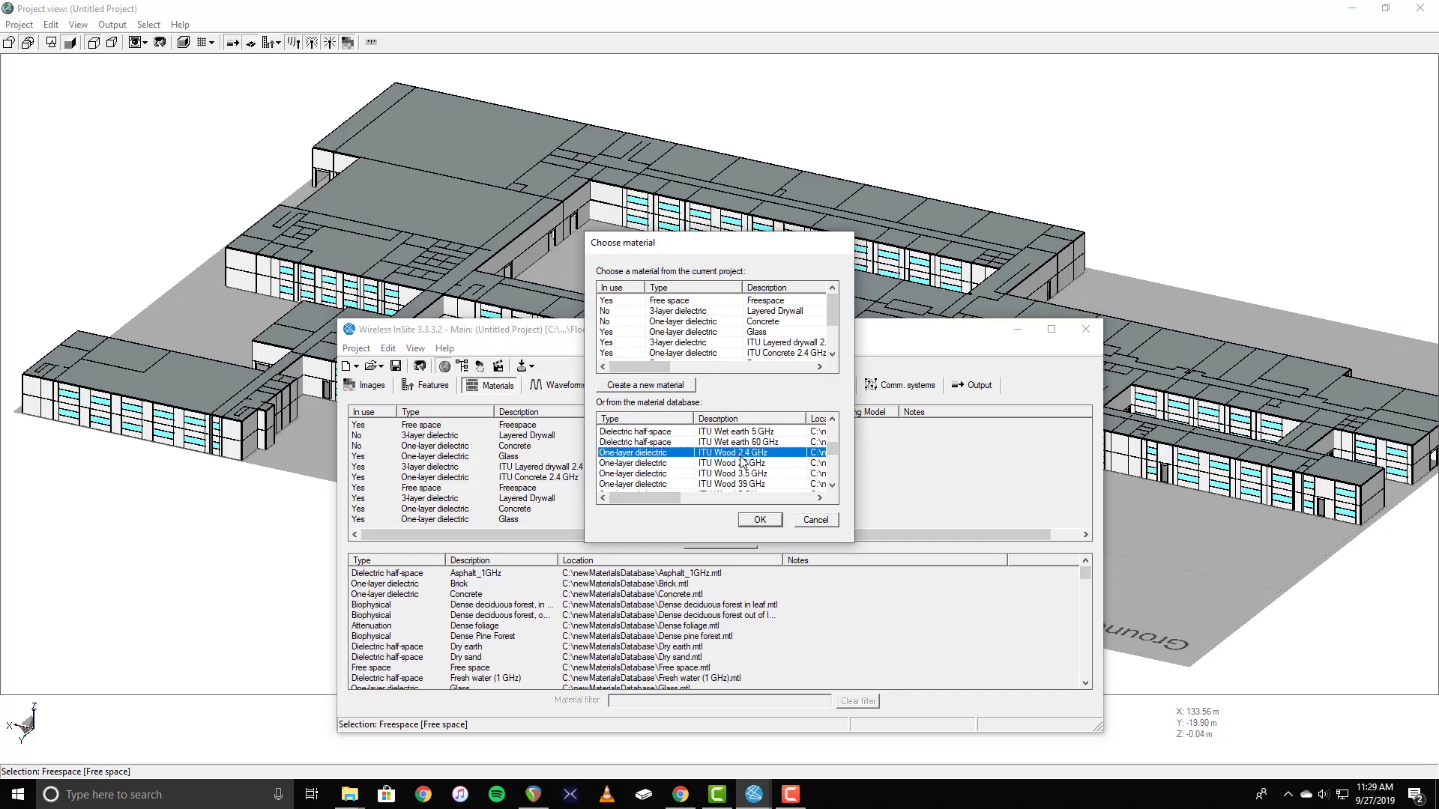
{"action": "left_click", "coordinate": [759, 520]}
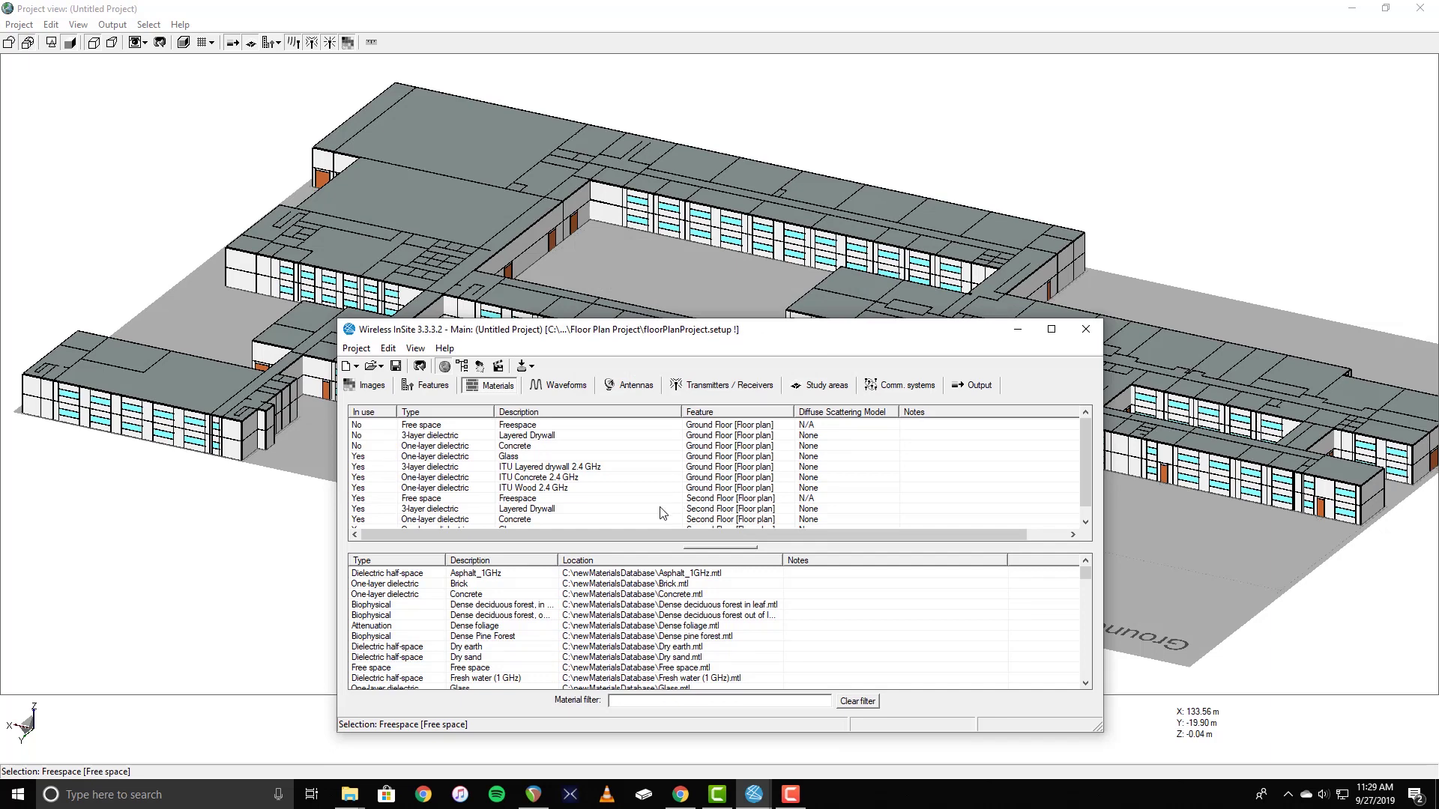
{"action": "scroll", "coordinate": [663, 514], "scroll_direction": "down", "scroll_amount": 1}
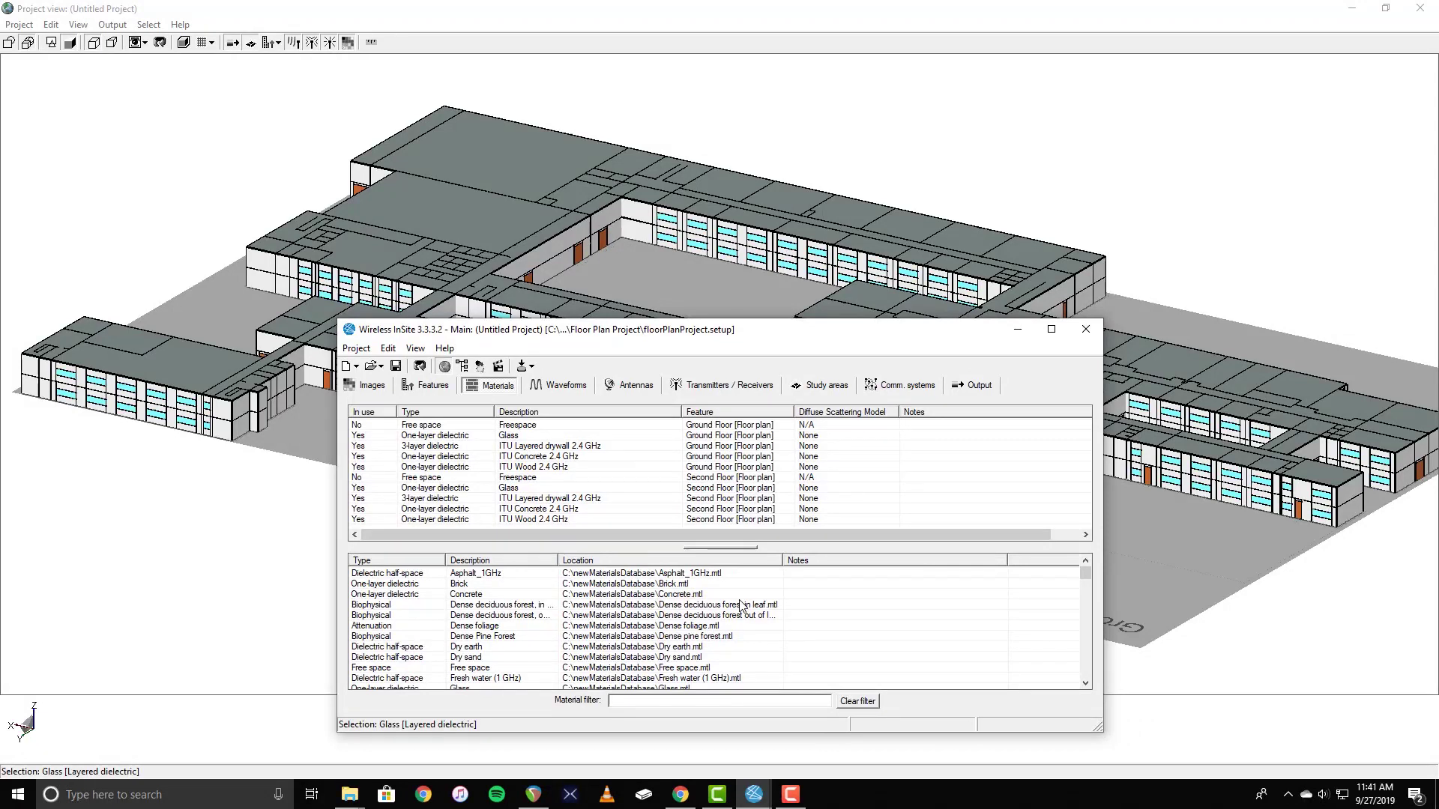
Create a Sinusoid waveform named 'Sinusoid 2.4 GHz' with its carrier frequency set to 2400 MHz.
{"action": "right_click", "coordinate": [925, 468]}
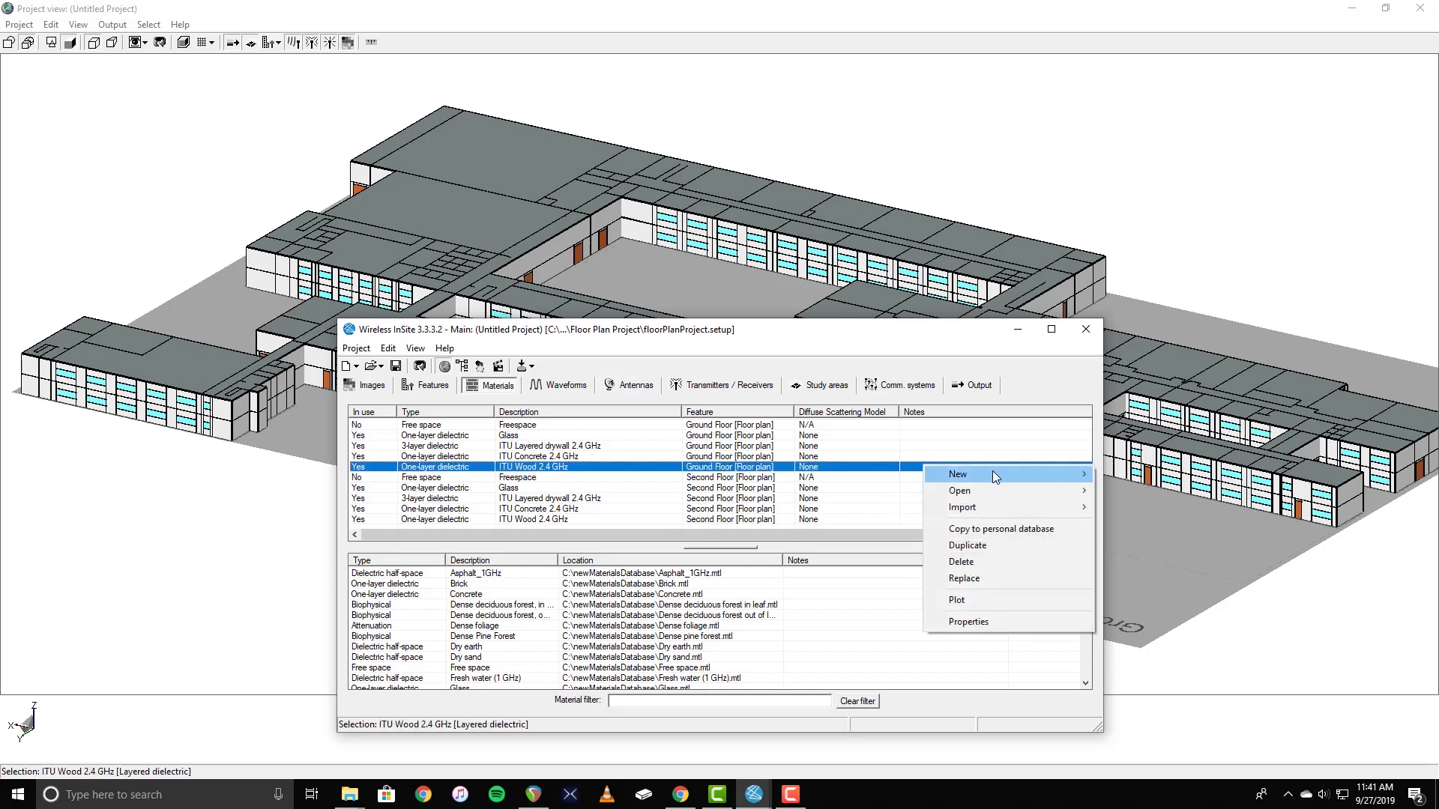
{"action": "mouse_move", "coordinate": [992, 470]}
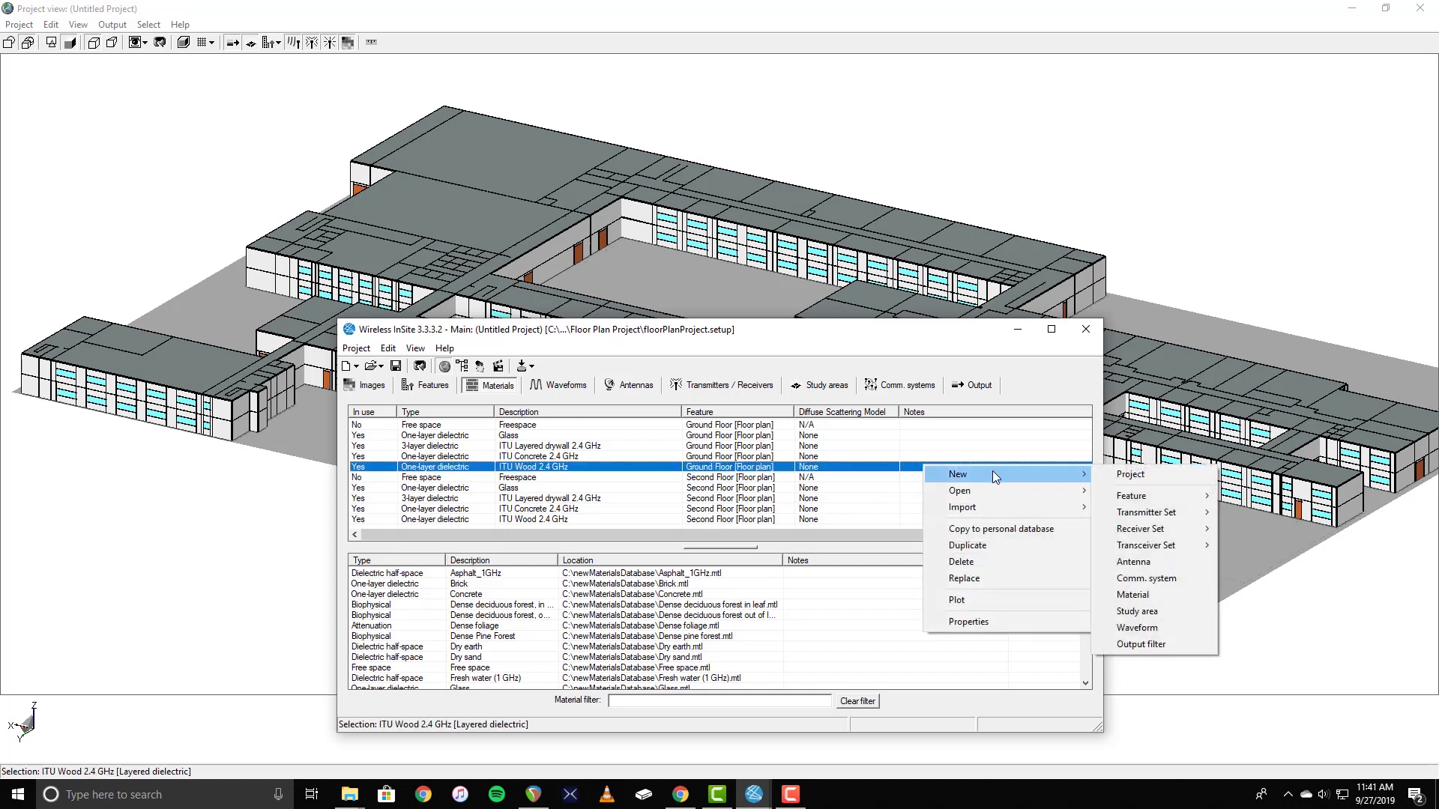
{"action": "left_click", "coordinate": [1146, 628]}
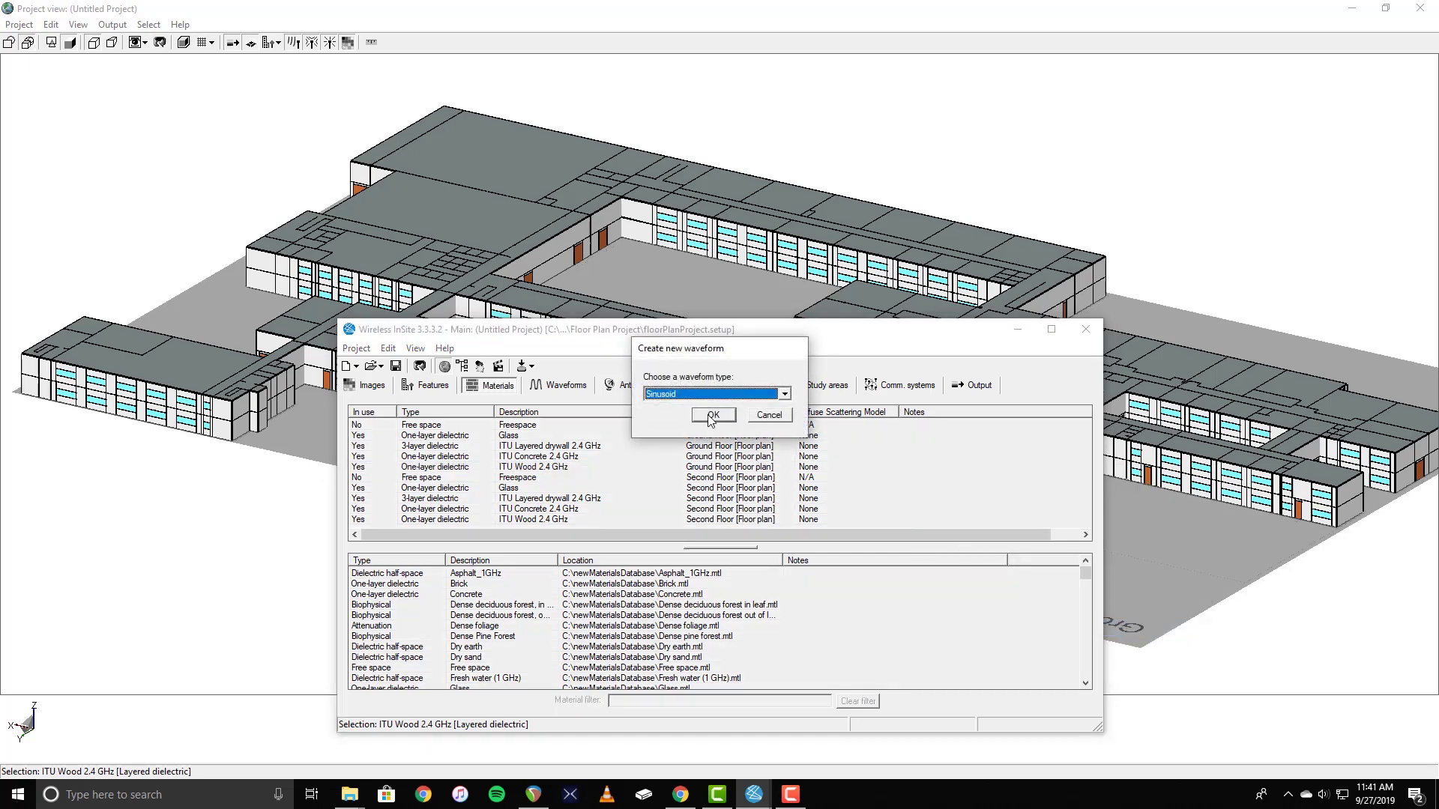
{"action": "left_click", "coordinate": [712, 416]}
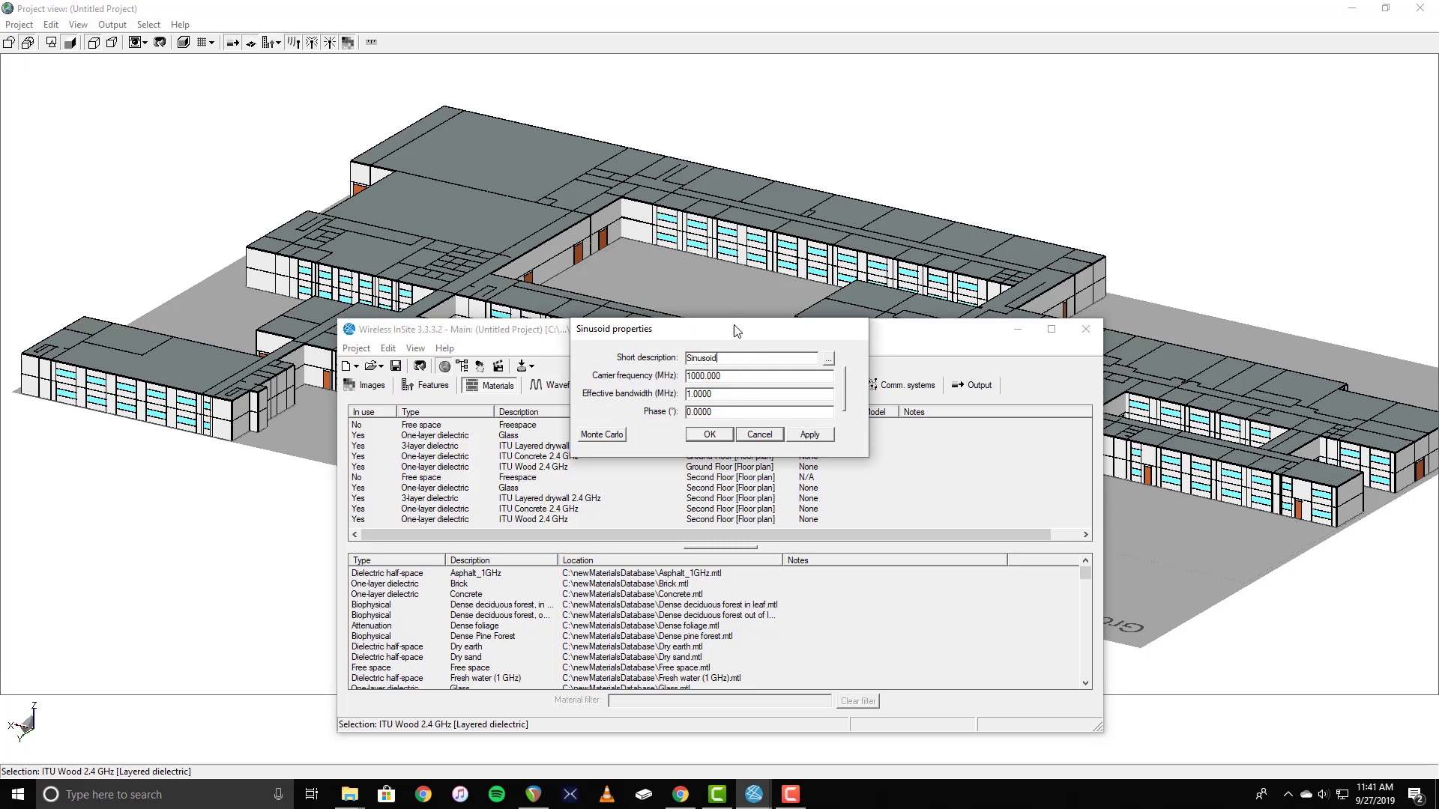
{"action": "type", "text": "2.4 GHz"}
{"action": "double_click", "coordinate": [717, 375]}
{"action": "type", "text": "2400"}
{"action": "left_click", "coordinate": [708, 435]}
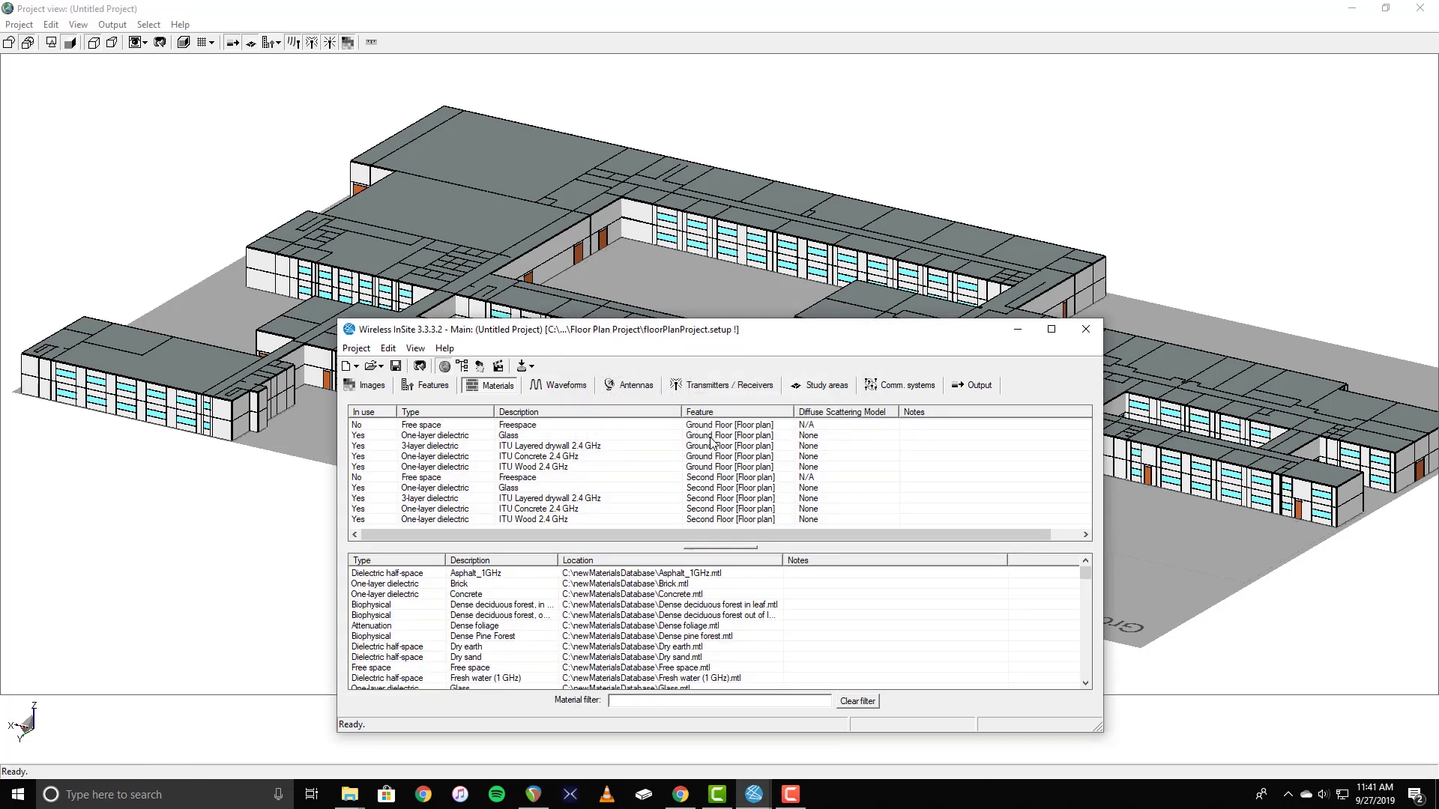
Switch the project list view and select the Sinusoid 2.4 GHz waveform entry.
{"action": "left_click", "coordinate": [564, 388]}
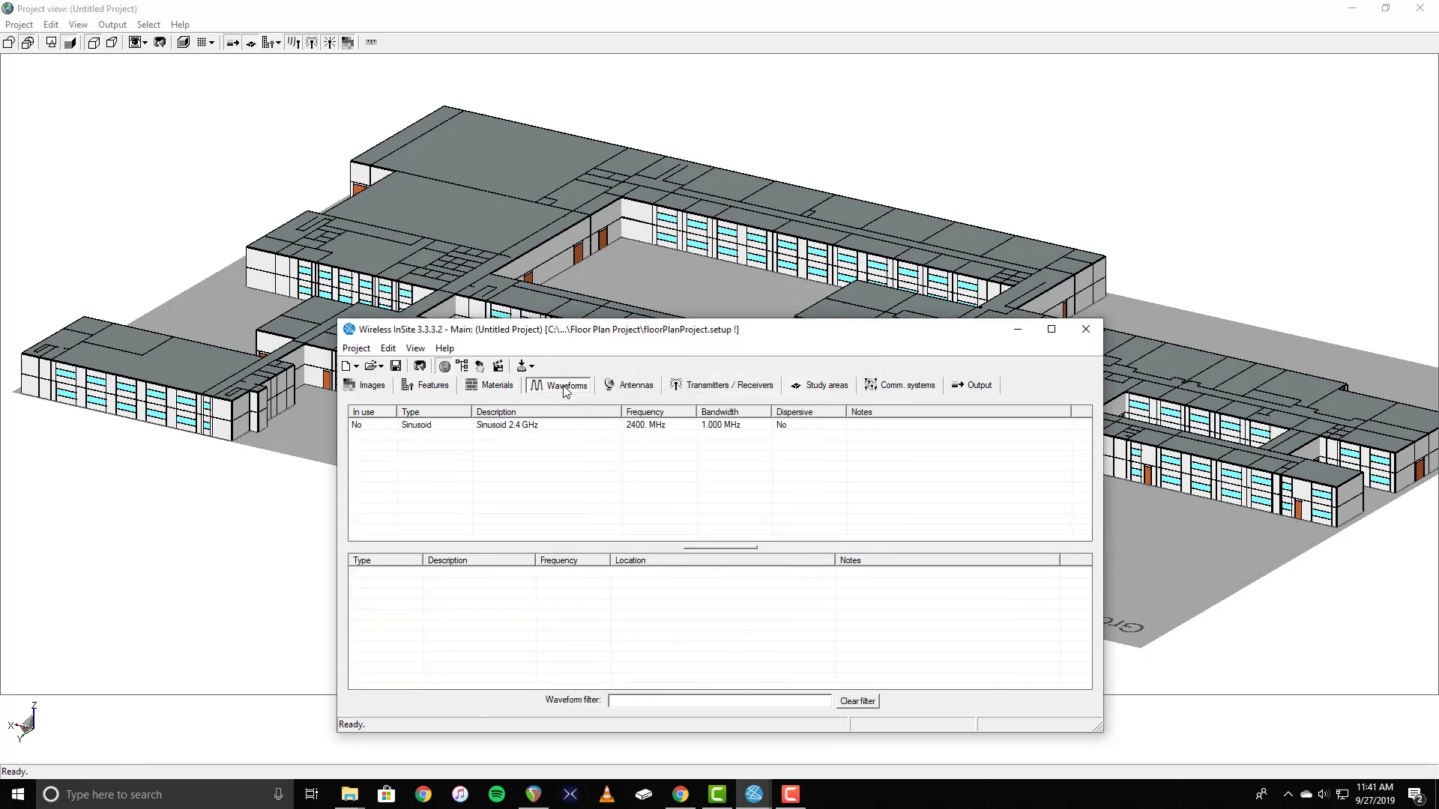
{"action": "left_click", "coordinate": [568, 426]}
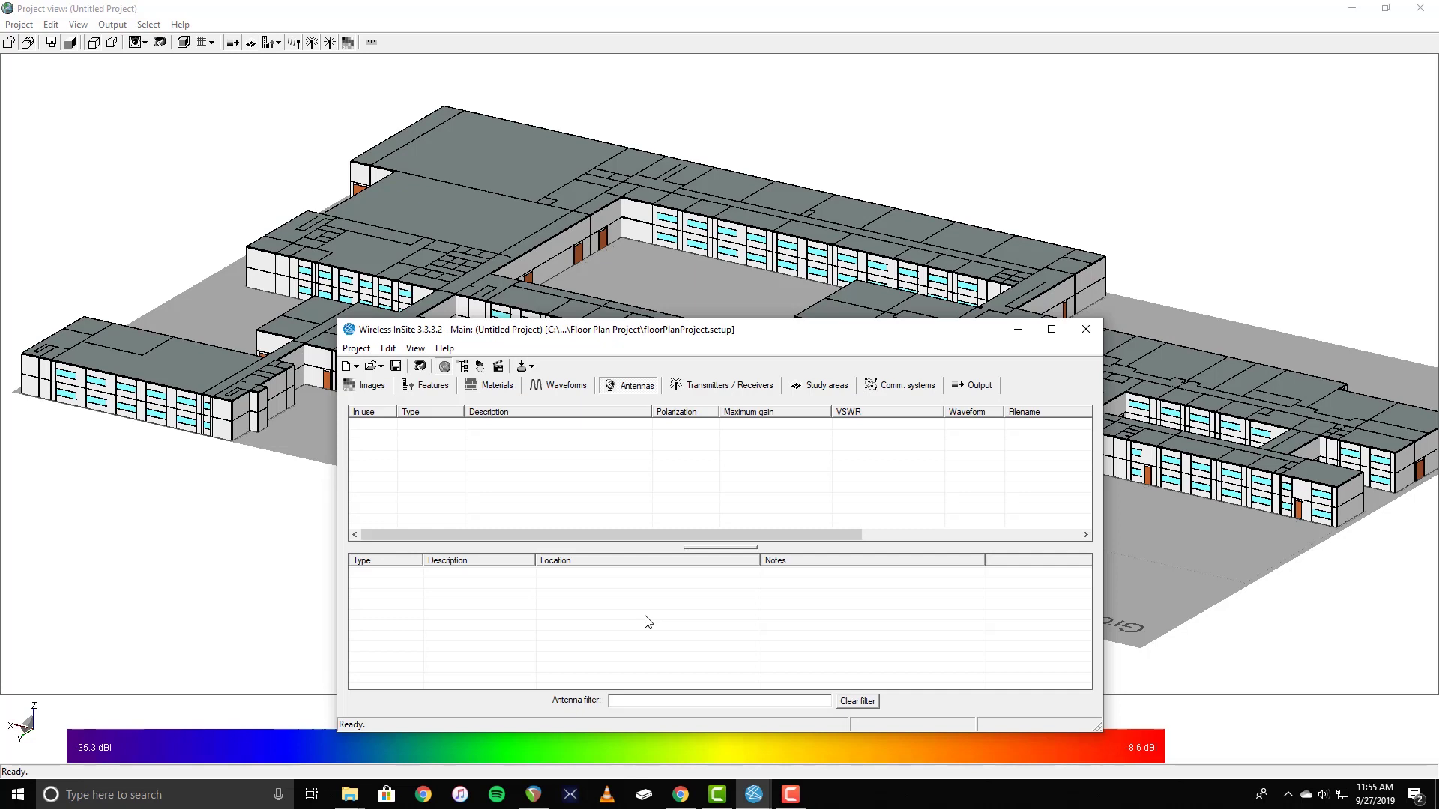
Add a vertically polarized Isotropic antenna using Sinusoid 2.4 GHz, checking its 3-D pattern preview.
{"action": "right_click", "coordinate": [580, 471]}
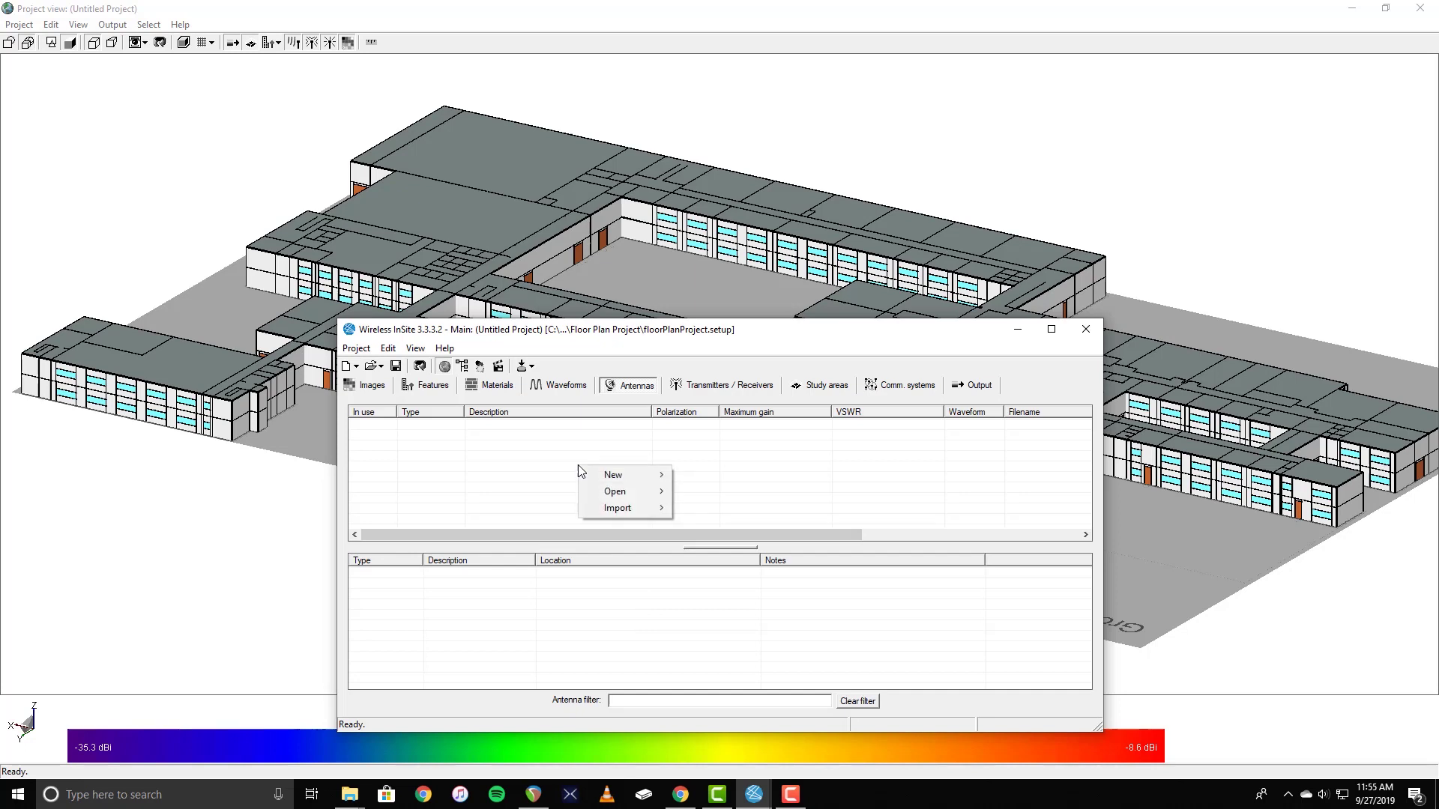
{"action": "mouse_move", "coordinate": [609, 475]}
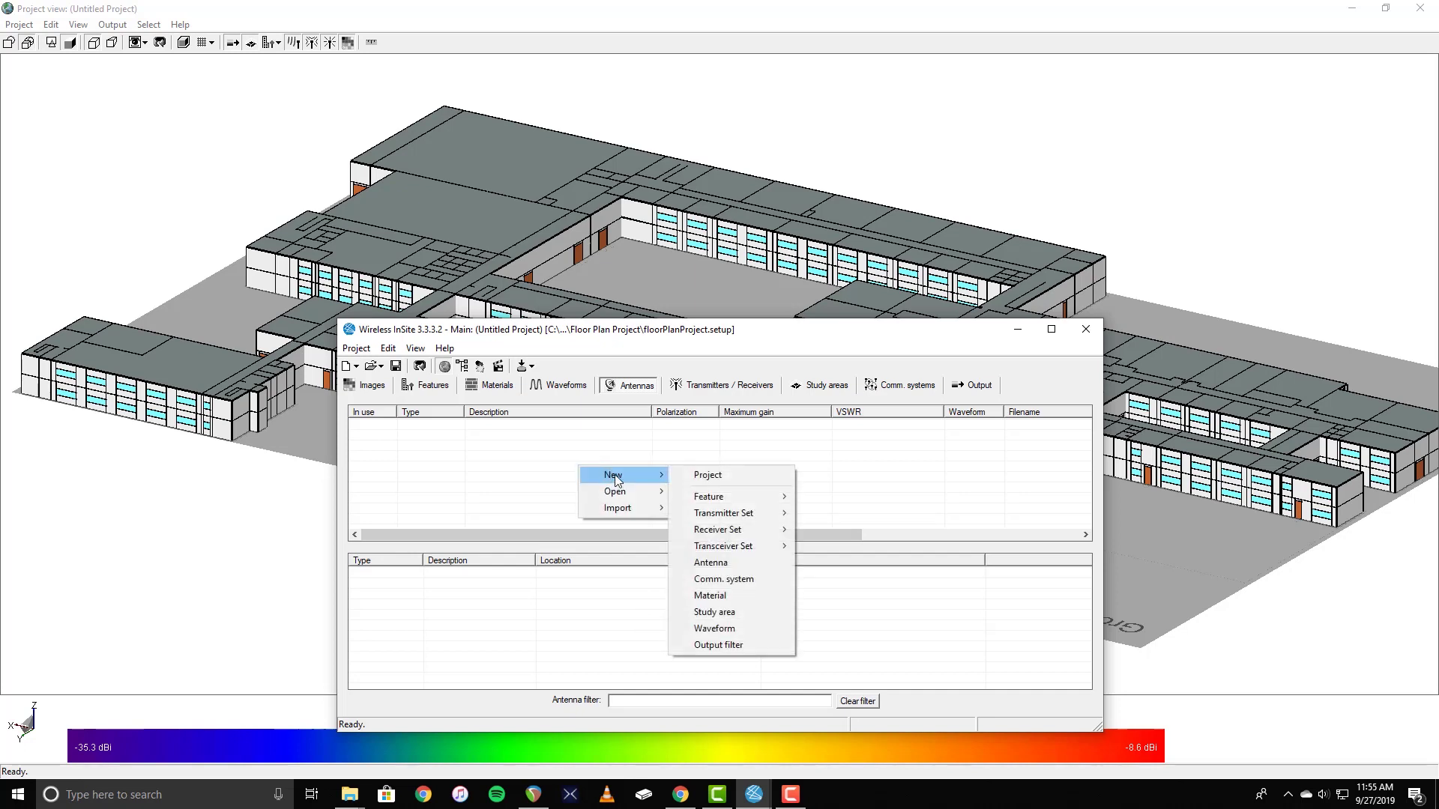
{"action": "left_click", "coordinate": [726, 564]}
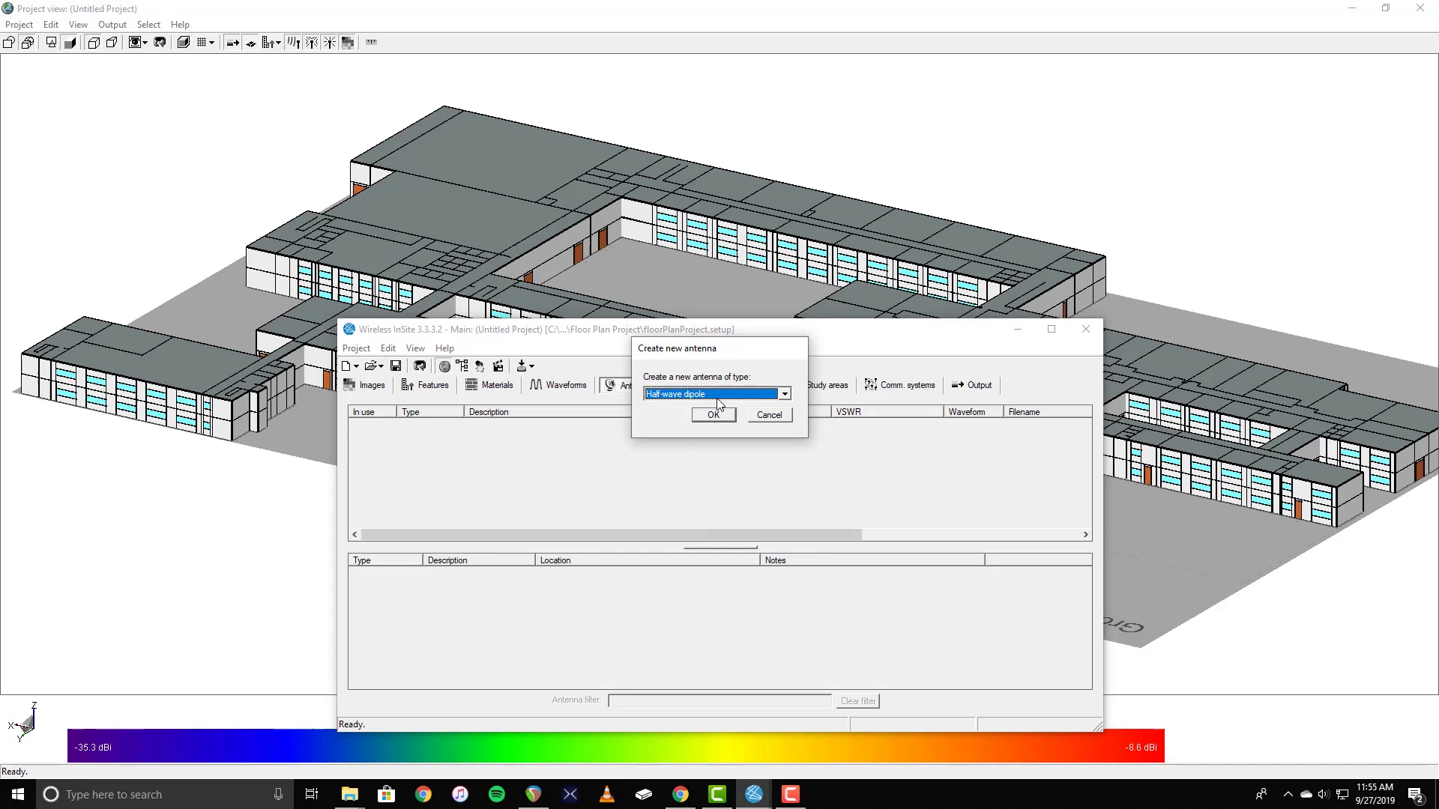
{"action": "left_click", "coordinate": [716, 395]}
{"action": "scroll", "coordinate": [719, 435], "scroll_direction": "up", "scroll_amount": 2}
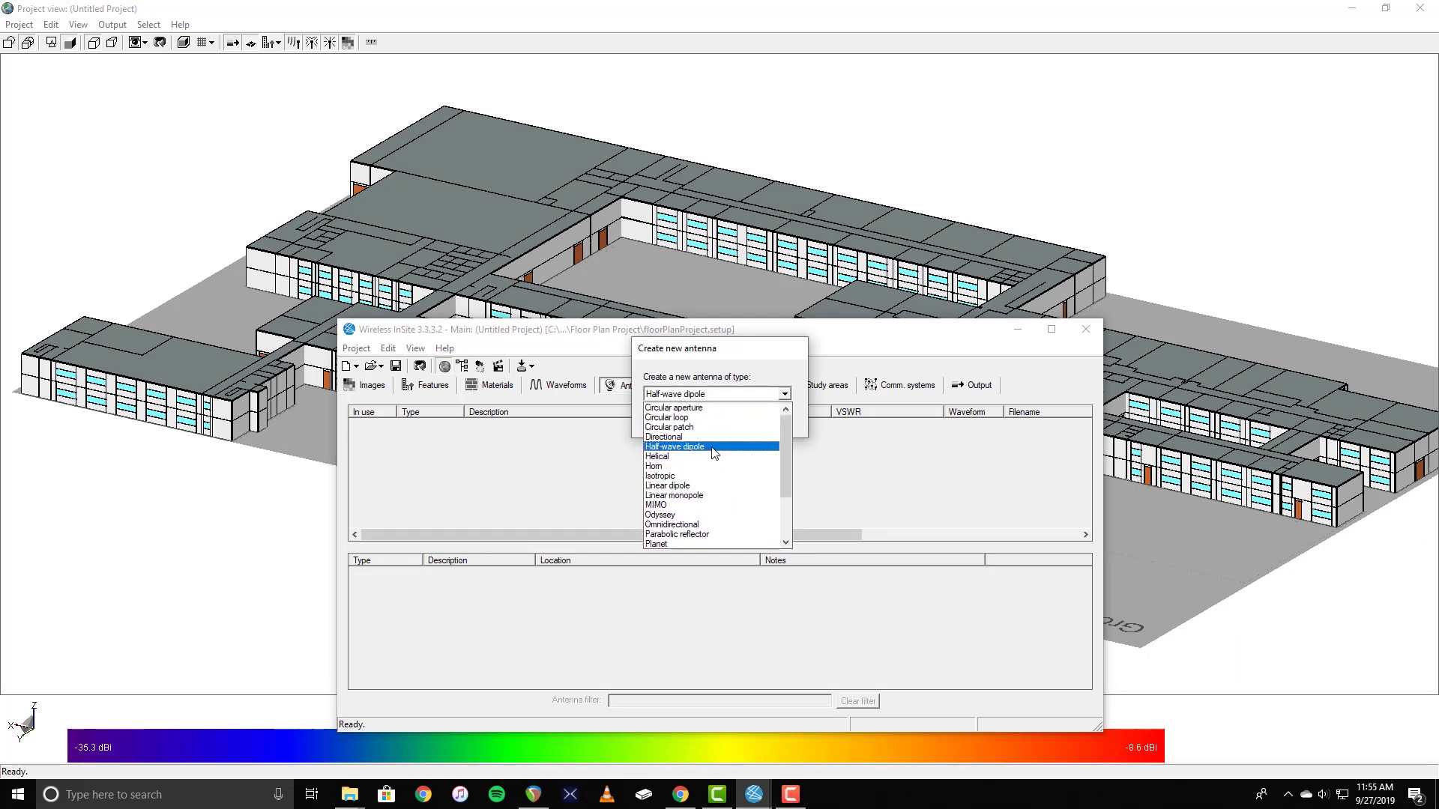
{"action": "left_click", "coordinate": [708, 475]}
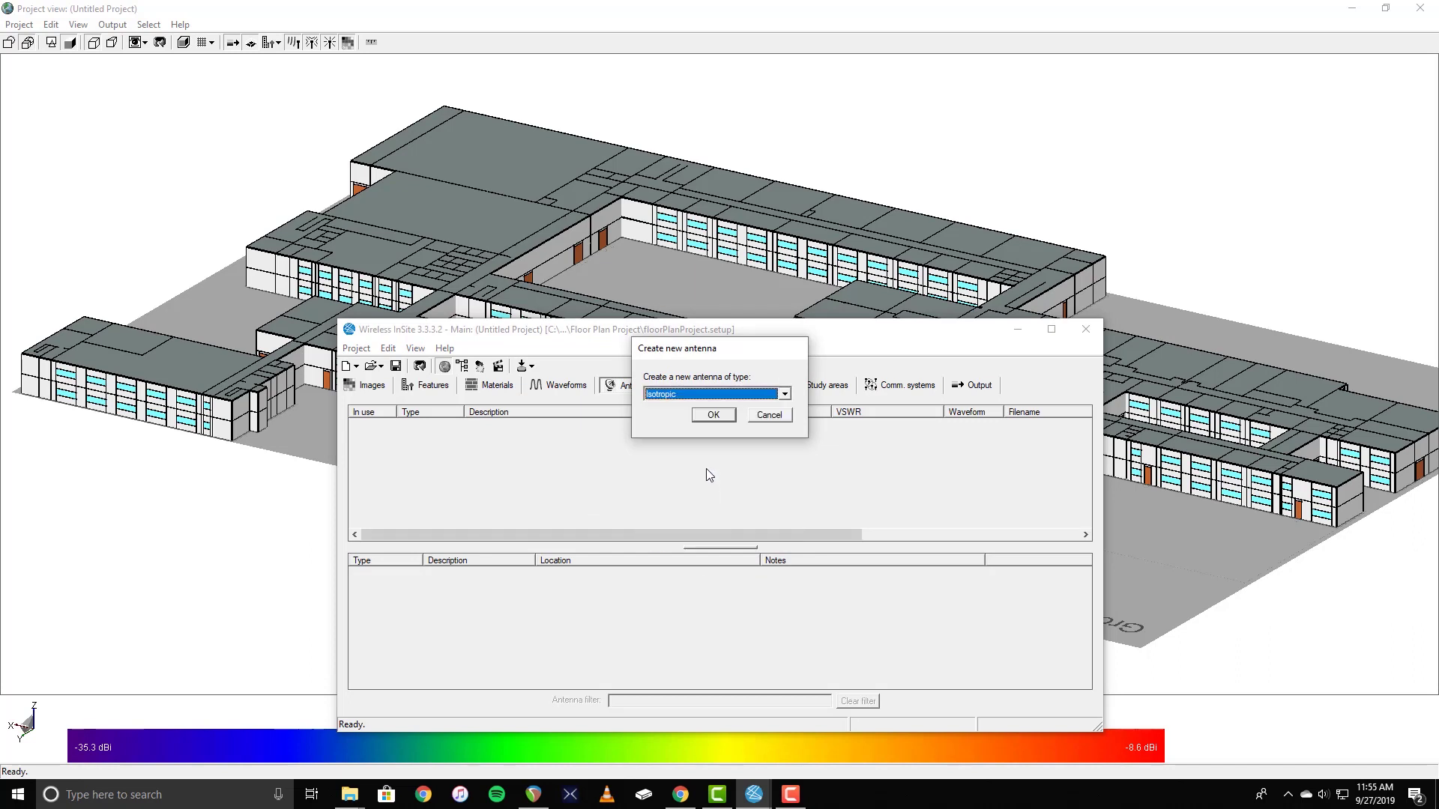
{"action": "left_click", "coordinate": [713, 417]}
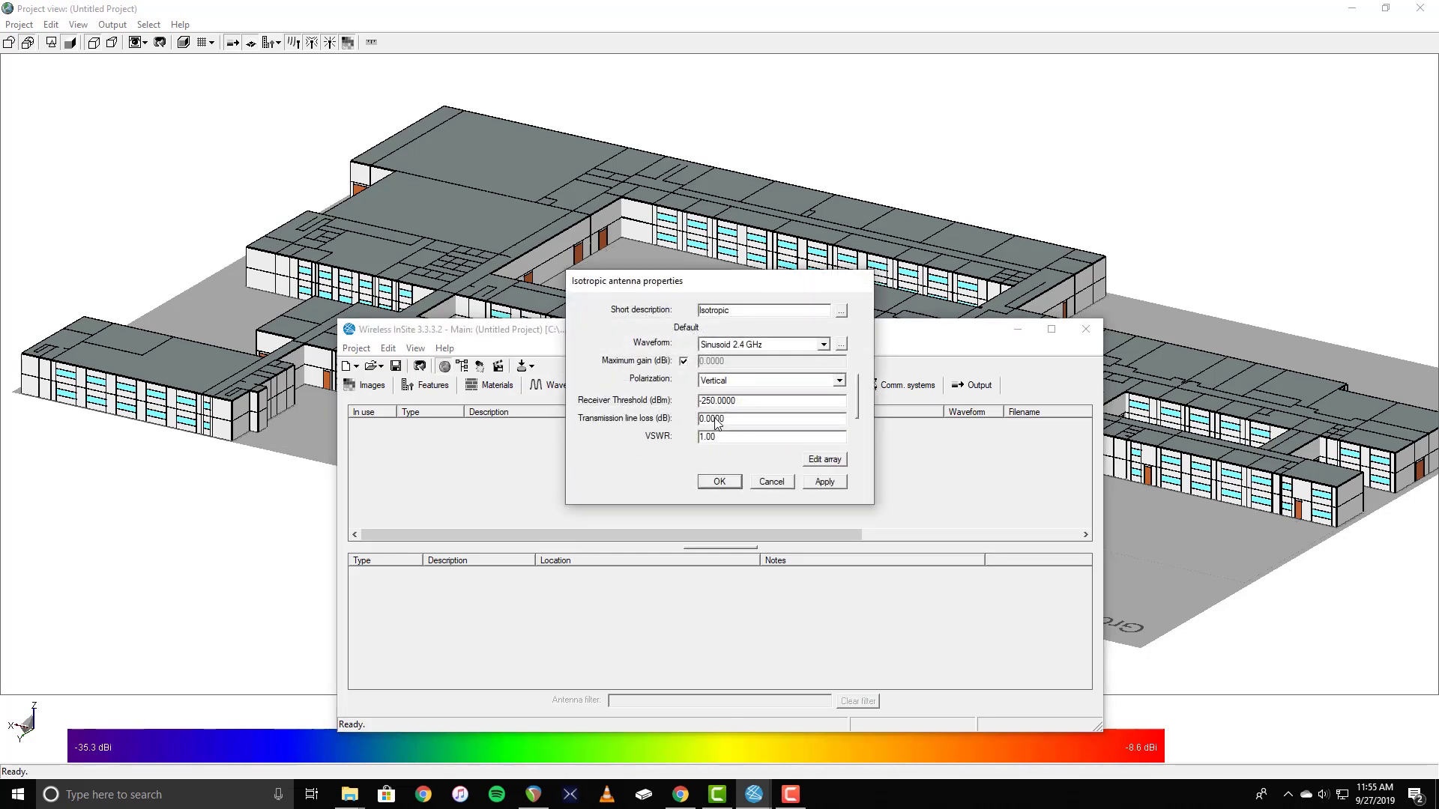
{"action": "left_click", "coordinate": [857, 405]}
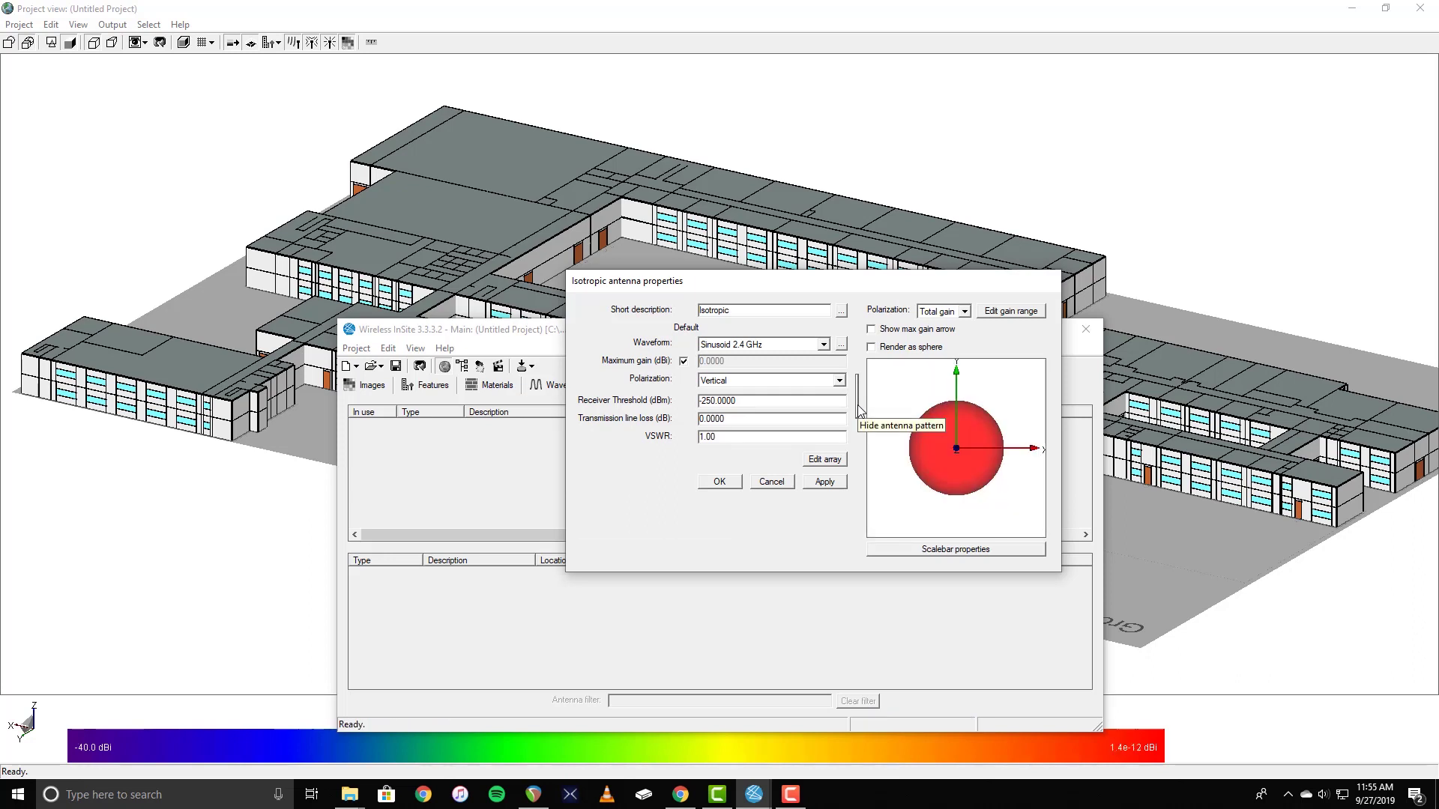
{"action": "left_click_drag", "start_coordinate": [977, 469], "coordinate": [918, 446]}
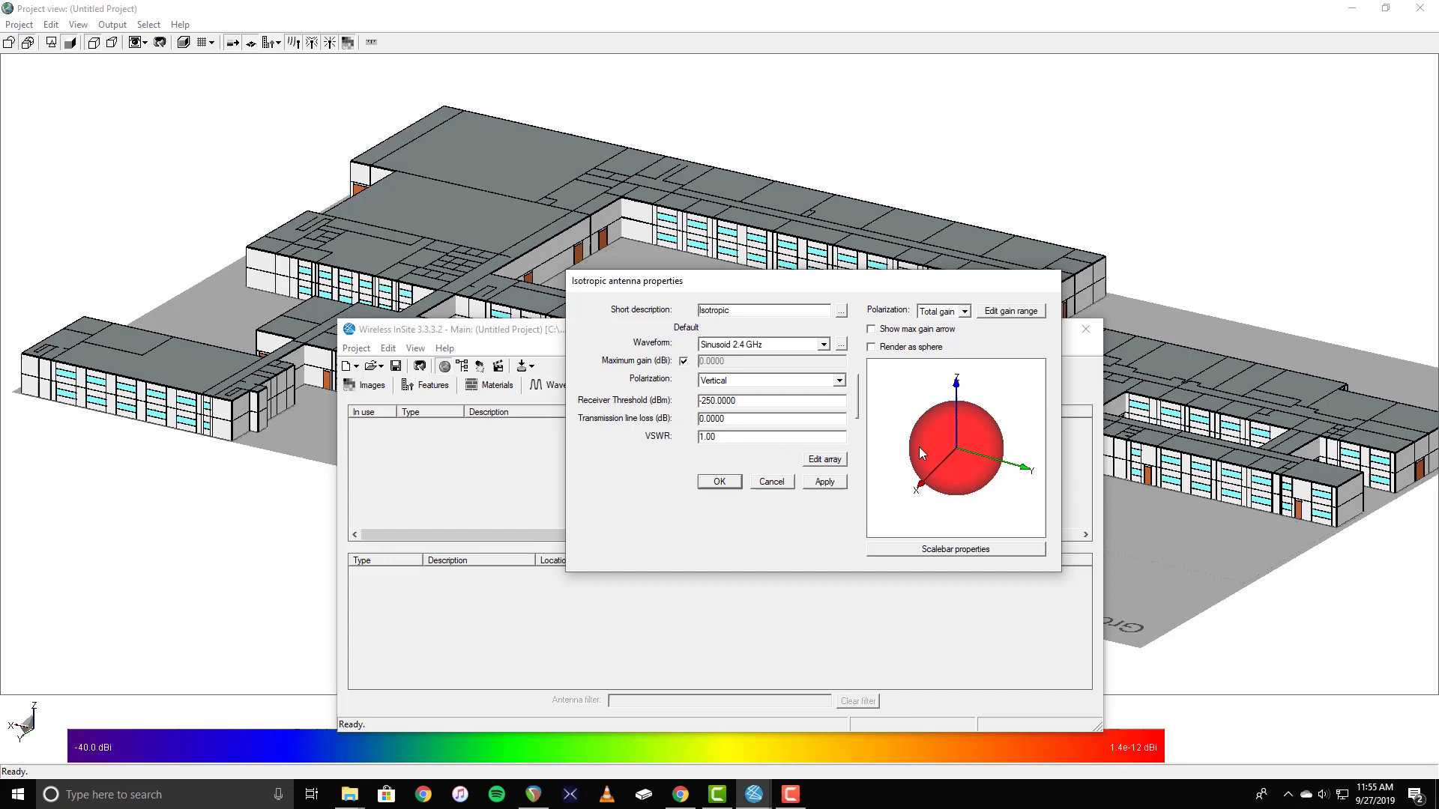
{"action": "left_click", "coordinate": [720, 484]}
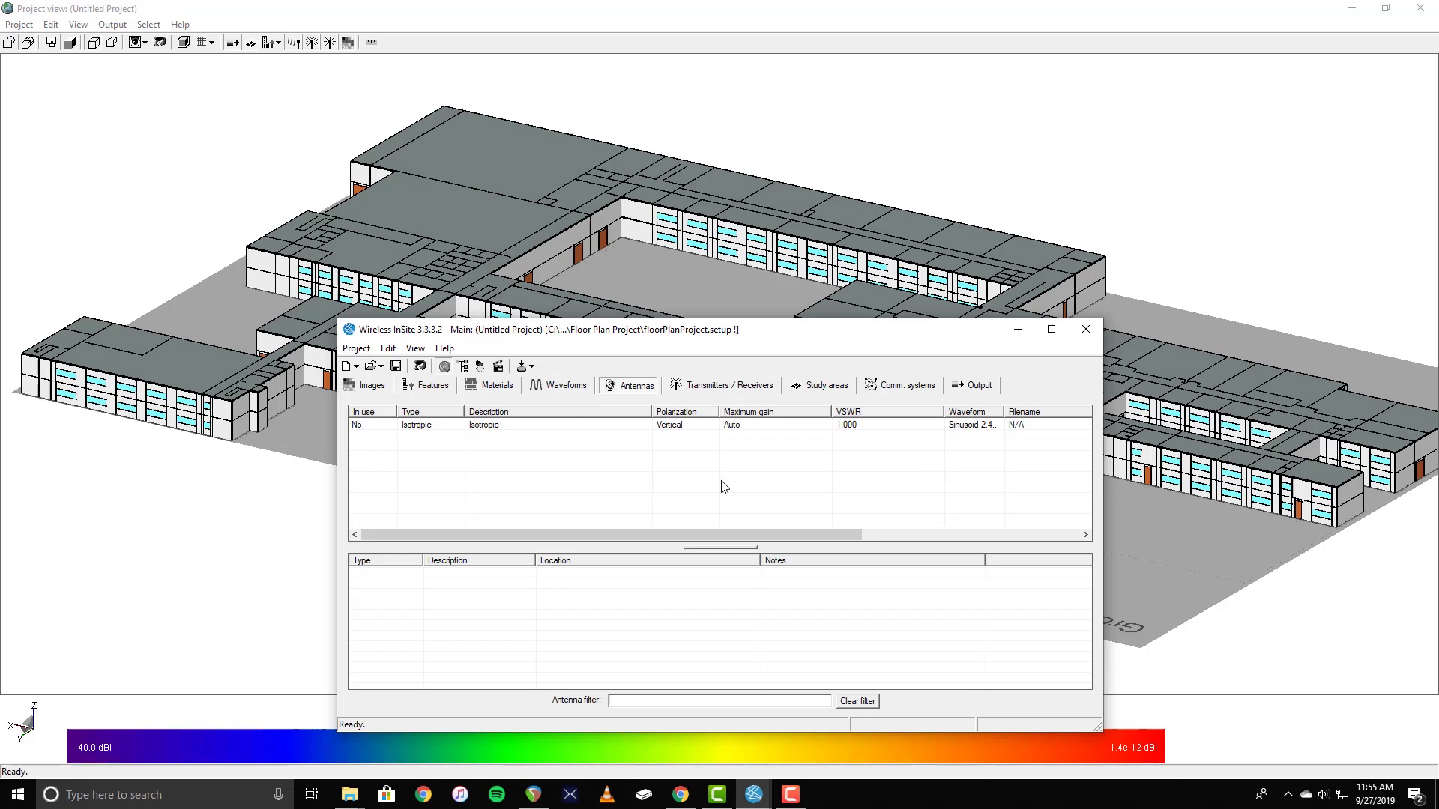
Add a User-defined antenna loaded from 8200_S0_right.uan and inspect its 3-D gain pattern.
{"action": "right_click", "coordinate": [619, 471]}
{"action": "mouse_move", "coordinate": [654, 484]}
{"action": "left_click", "coordinate": [767, 564]}
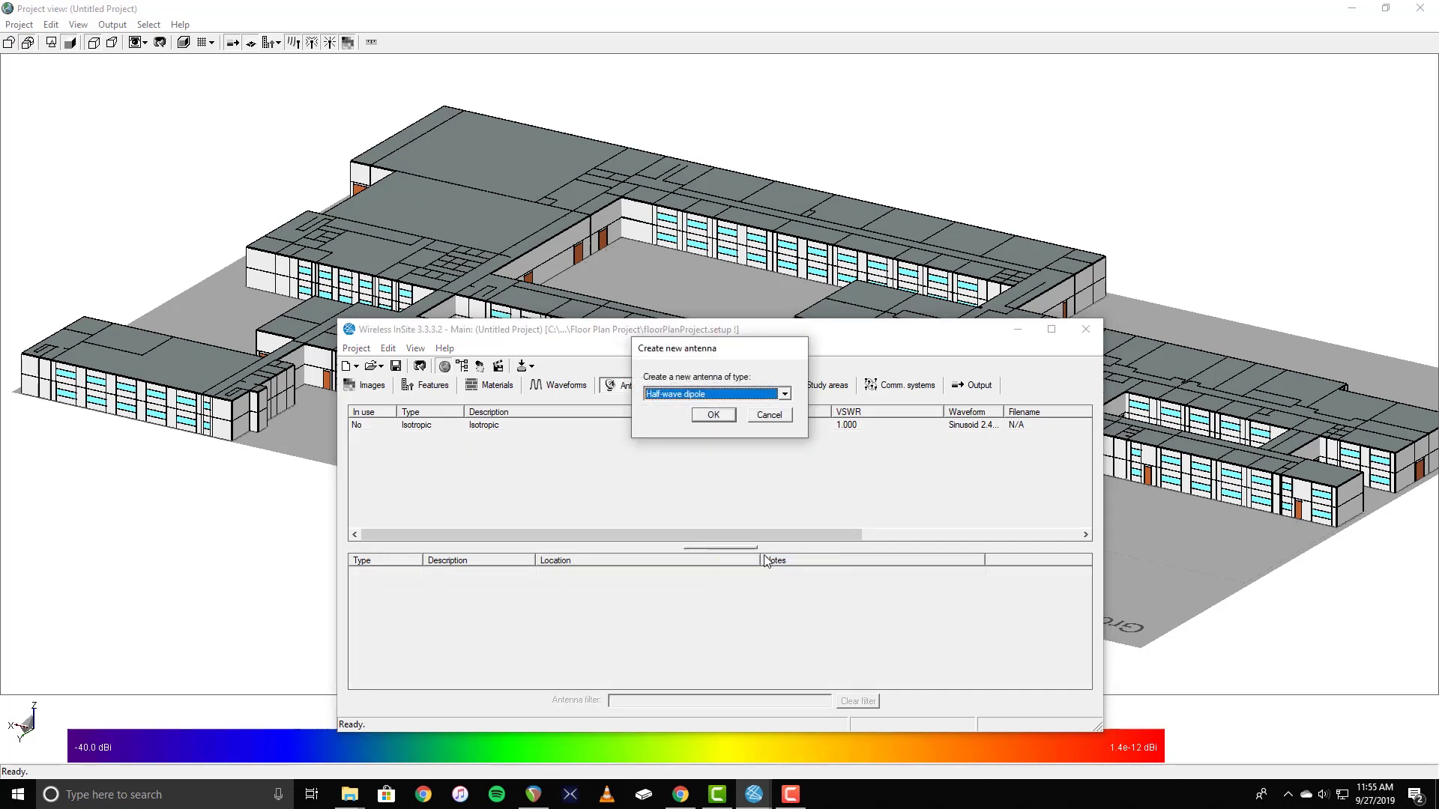
{"action": "left_click", "coordinate": [742, 394]}
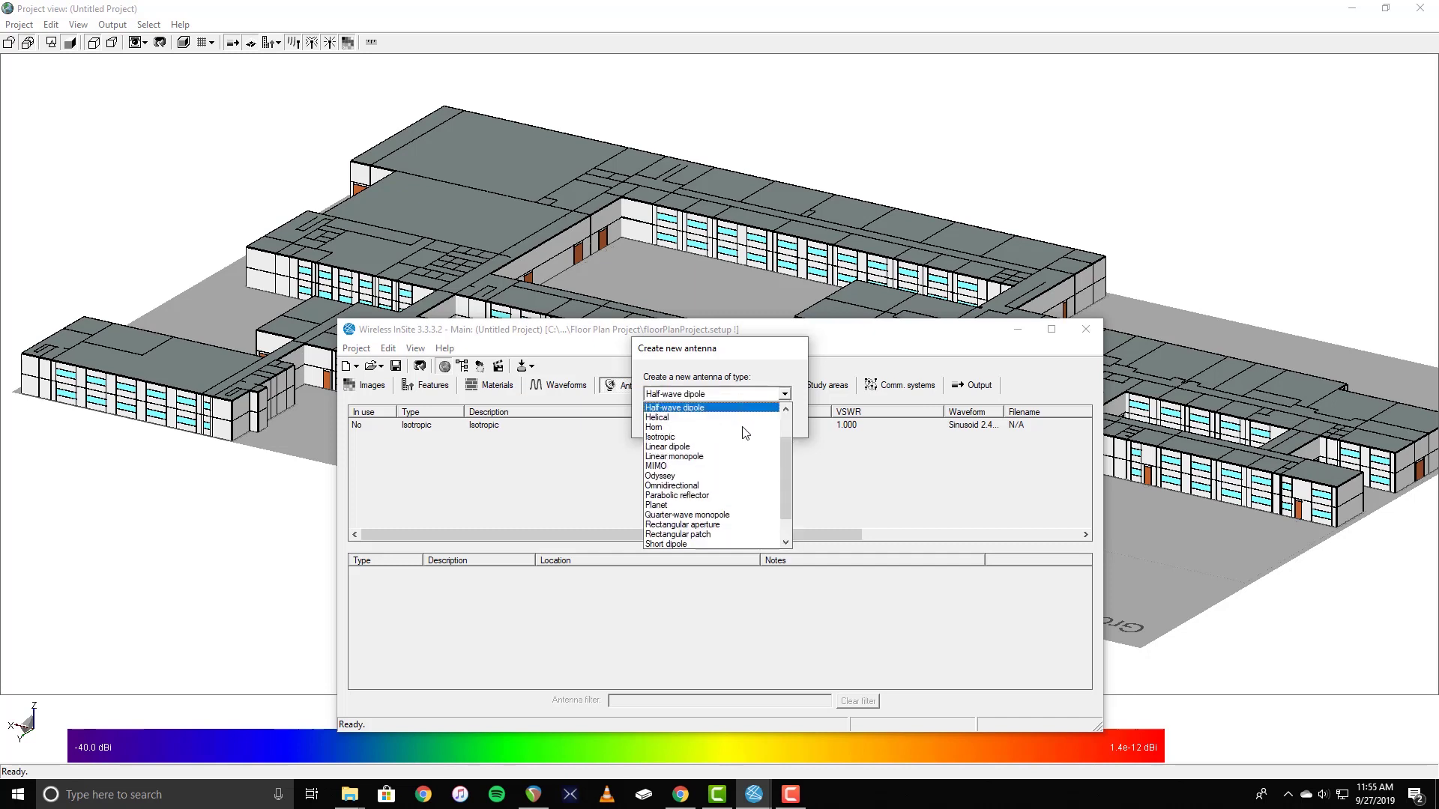
{"action": "scroll", "coordinate": [723, 528], "scroll_direction": "down", "scroll_amount": 1}
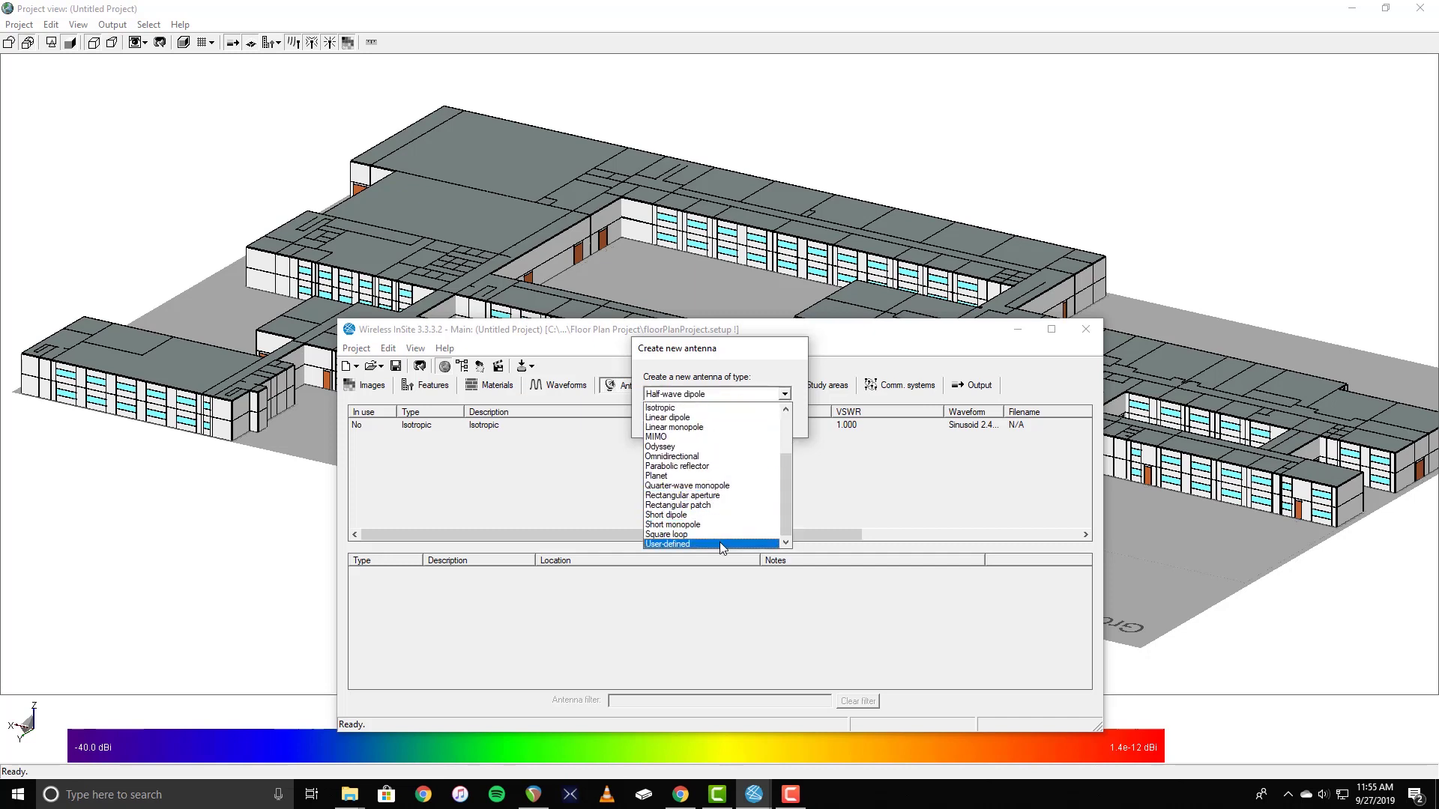
{"action": "left_click", "coordinate": [720, 543]}
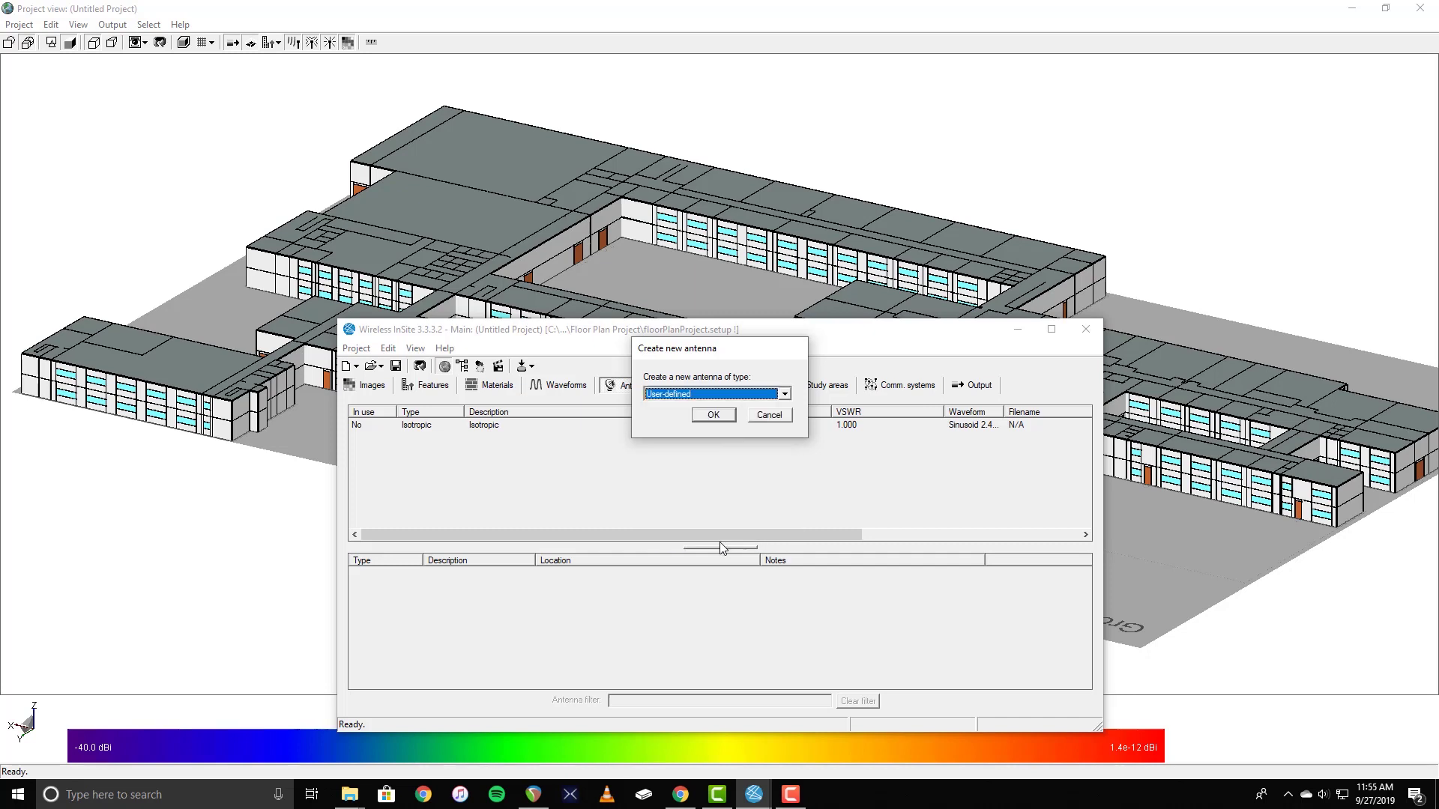
{"action": "left_click", "coordinate": [714, 415]}
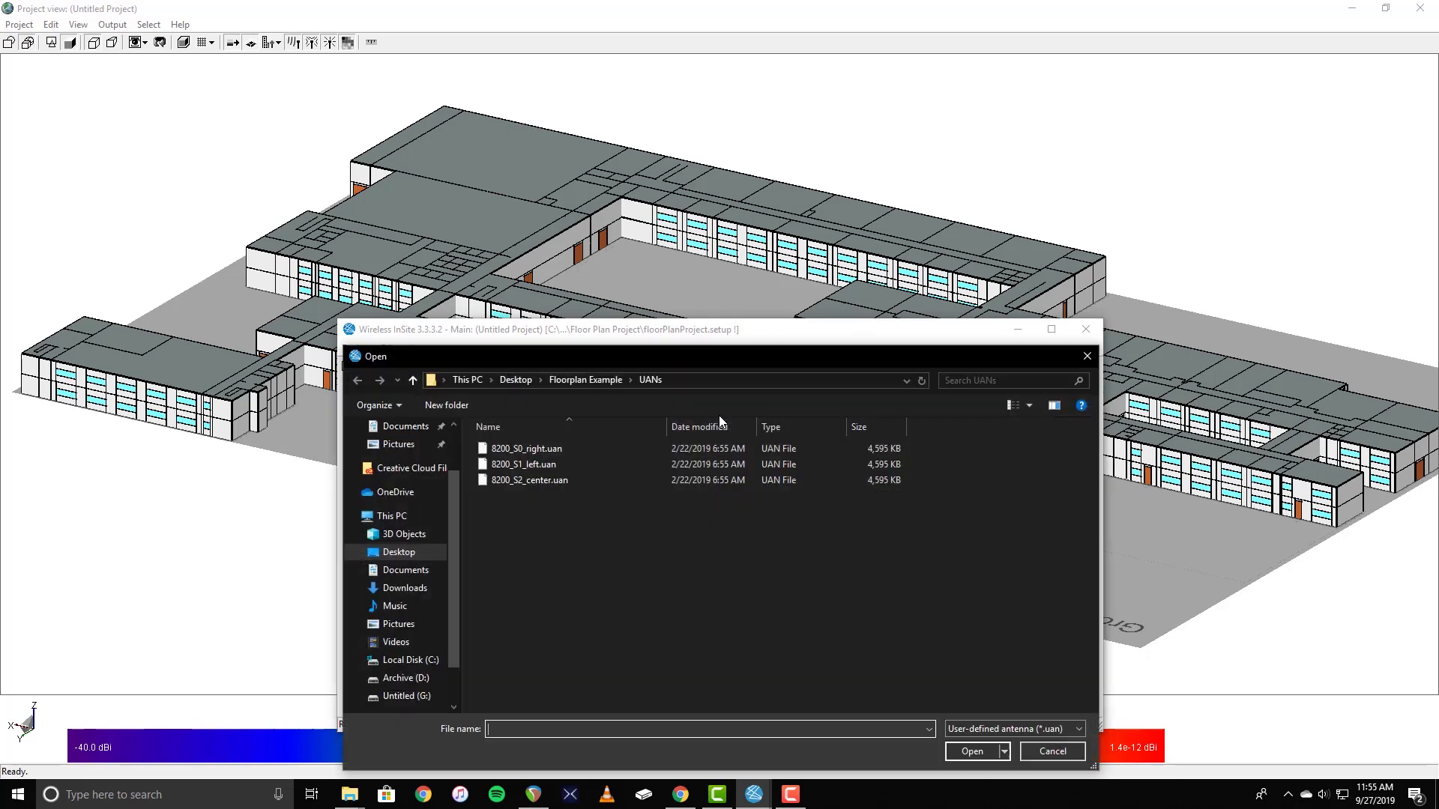
{"action": "left_click", "coordinate": [533, 448]}
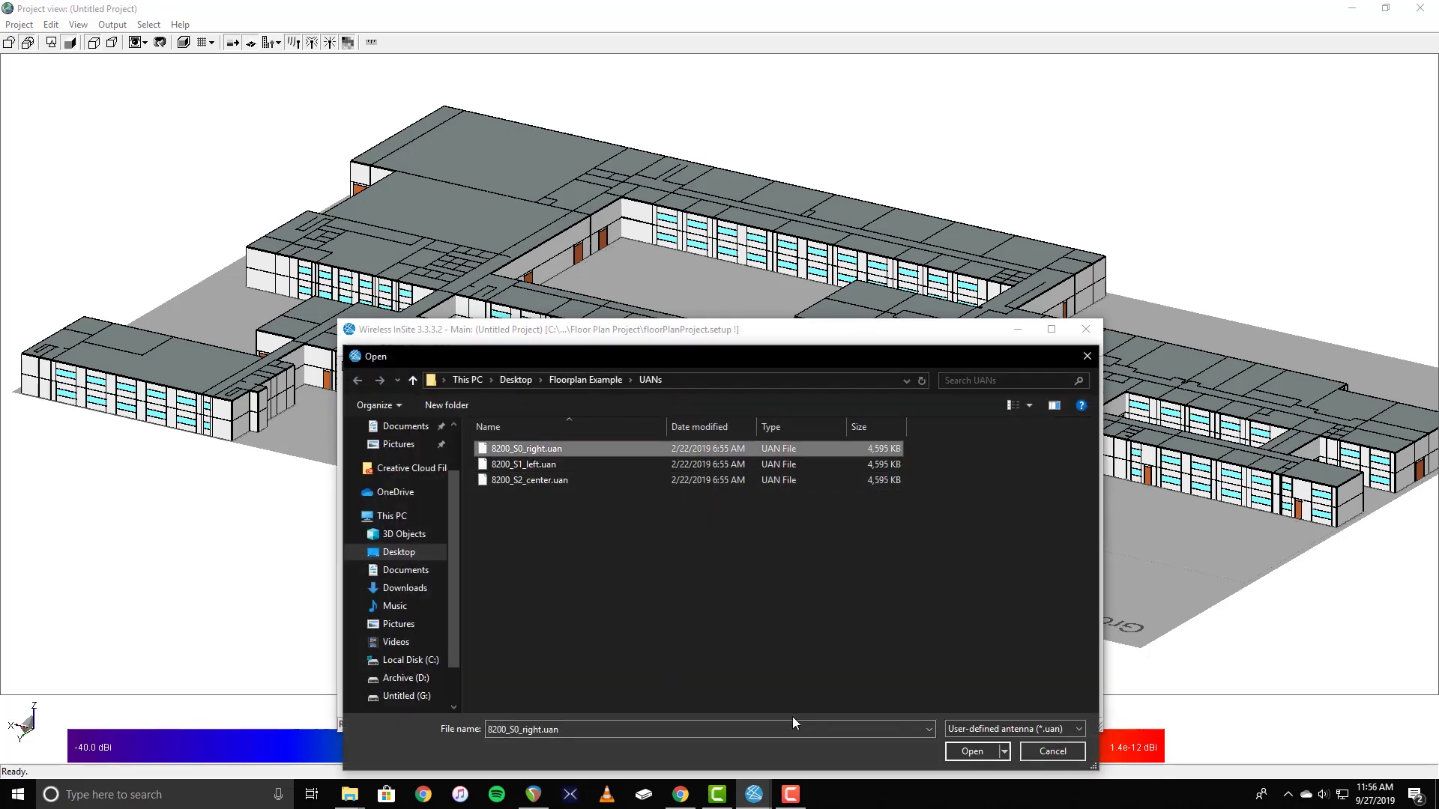
{"action": "left_click", "coordinate": [961, 752]}
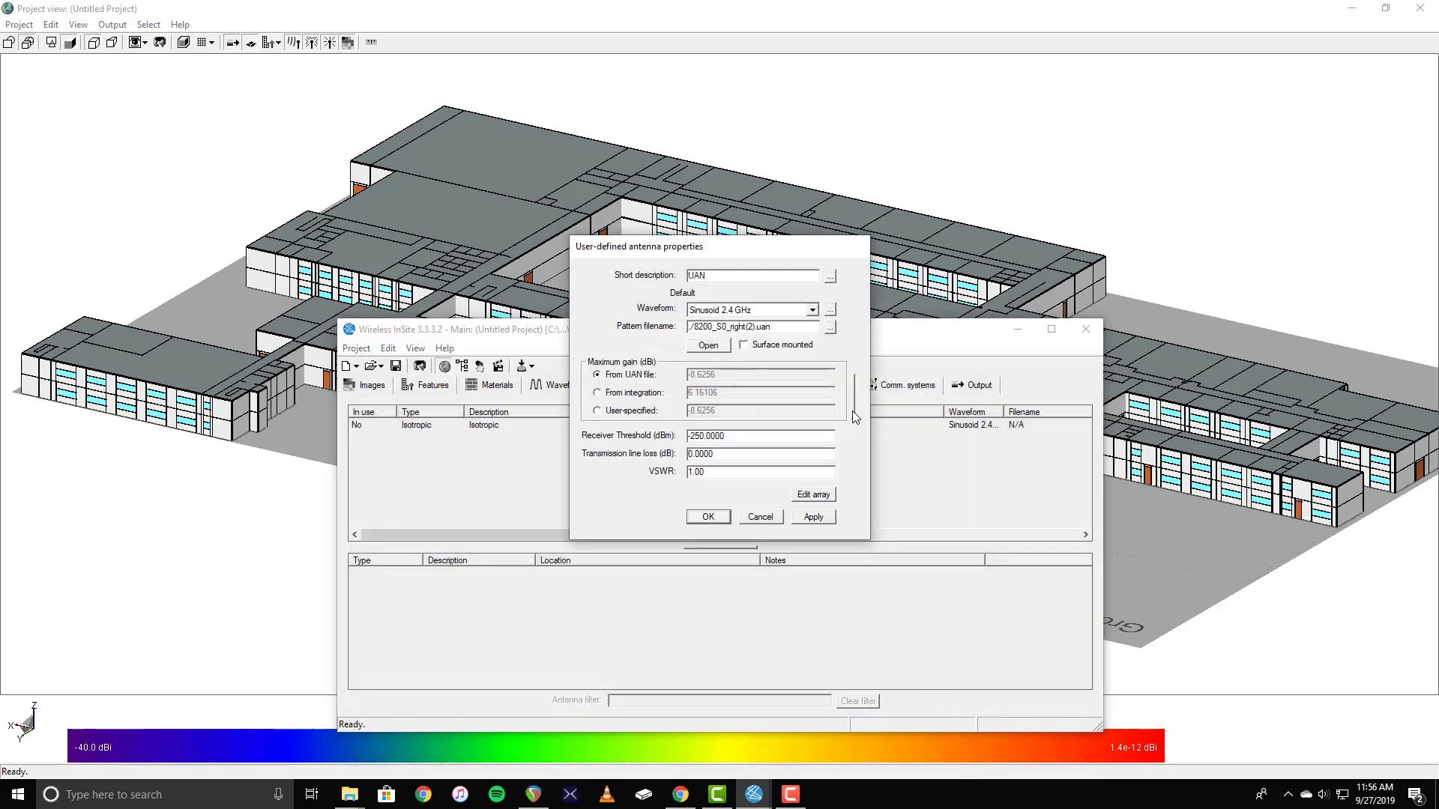
{"action": "left_click", "coordinate": [853, 409]}
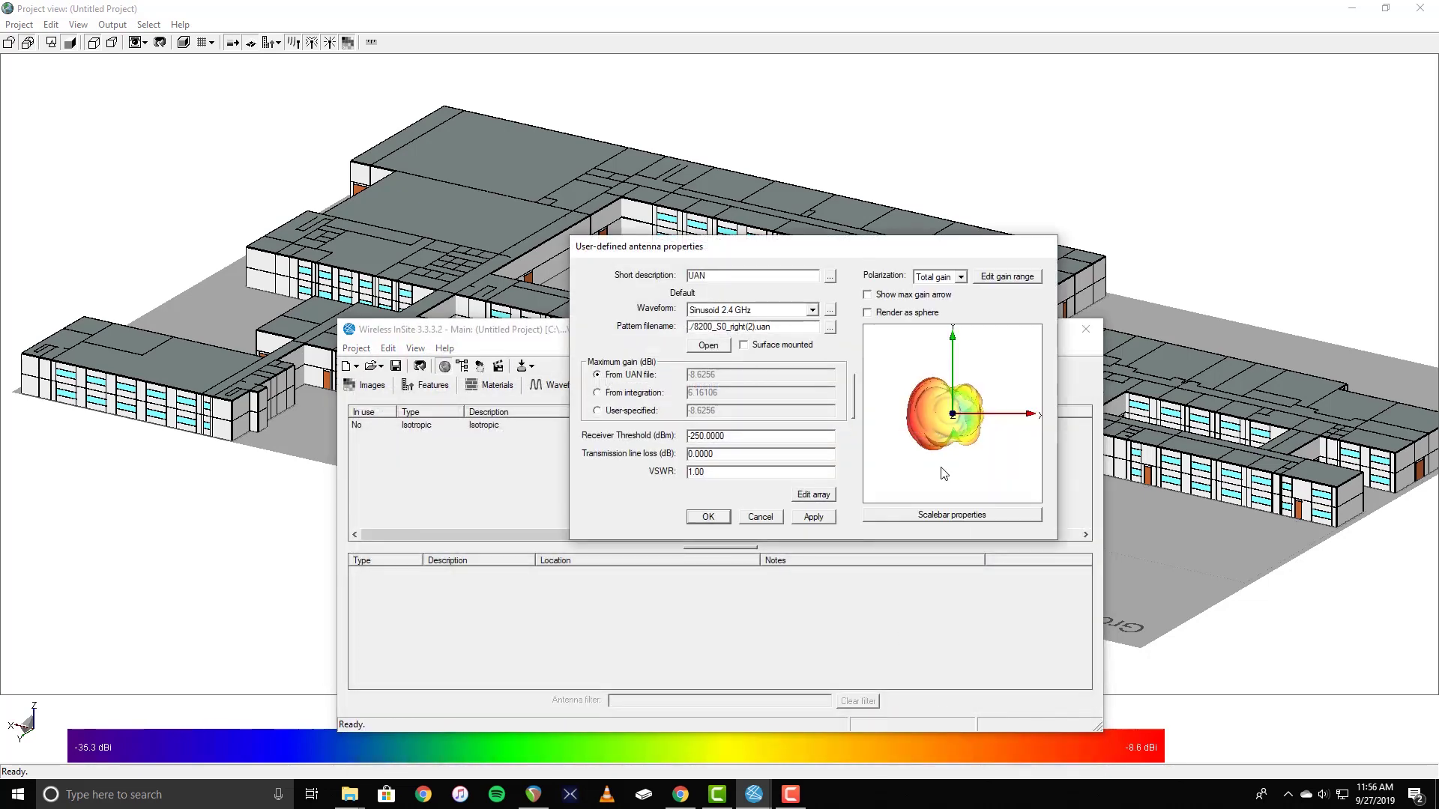
{"action": "left_click_drag", "start_coordinate": [942, 473], "coordinate": [925, 433]}
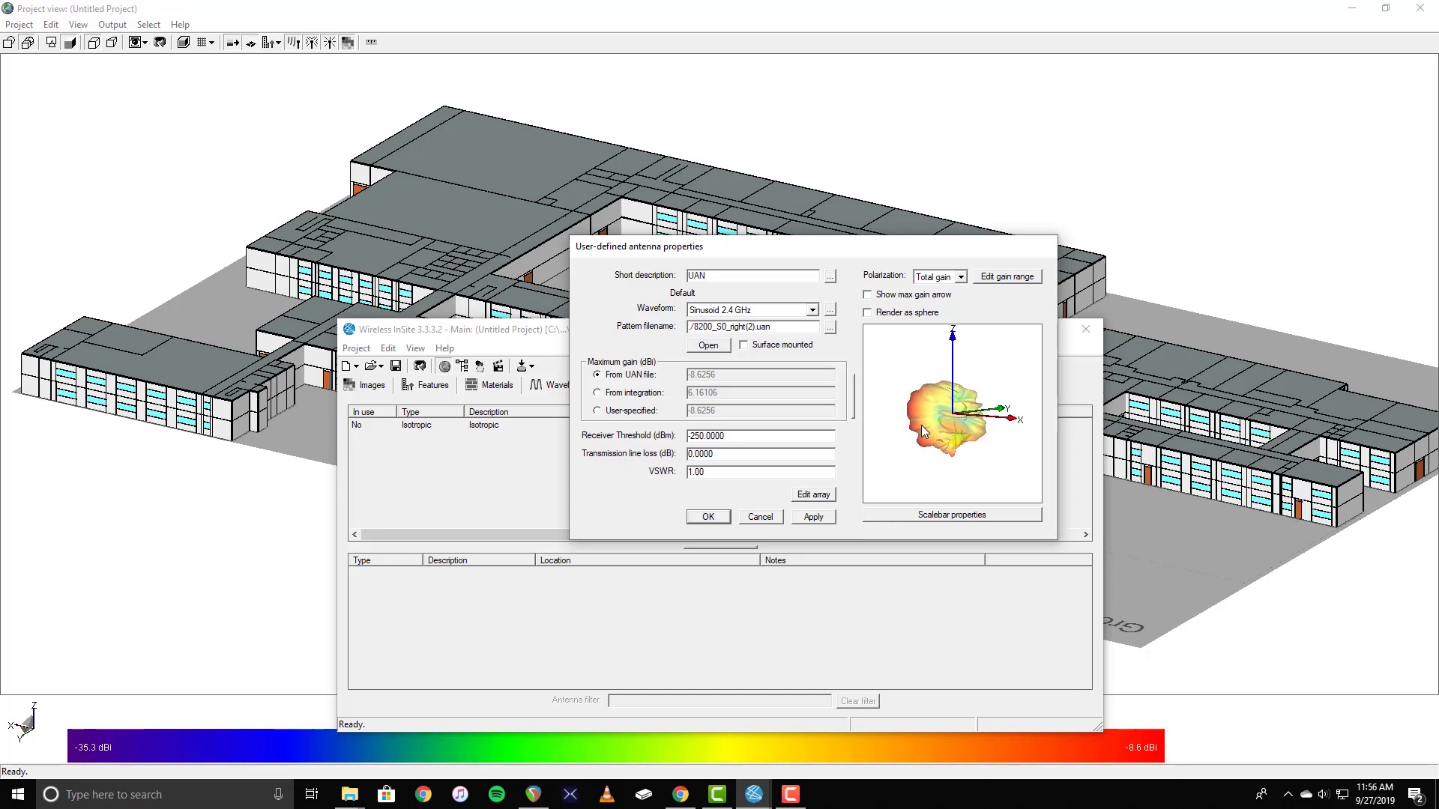
{"action": "left_click", "coordinate": [707, 517]}
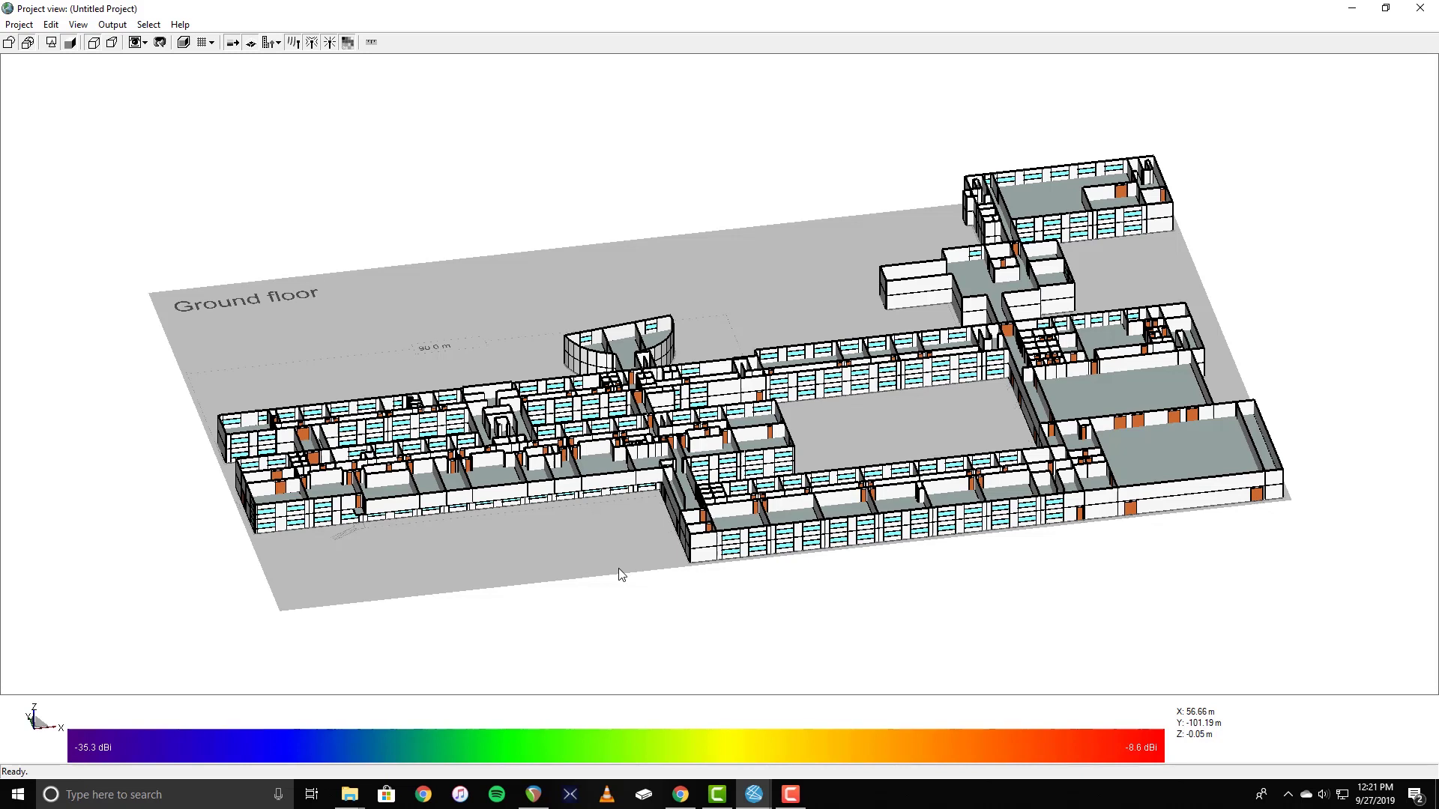
Start a new Points transceiver set and zoom in on the ground-floor plan for placement.
{"action": "right_click", "coordinate": [613, 519]}
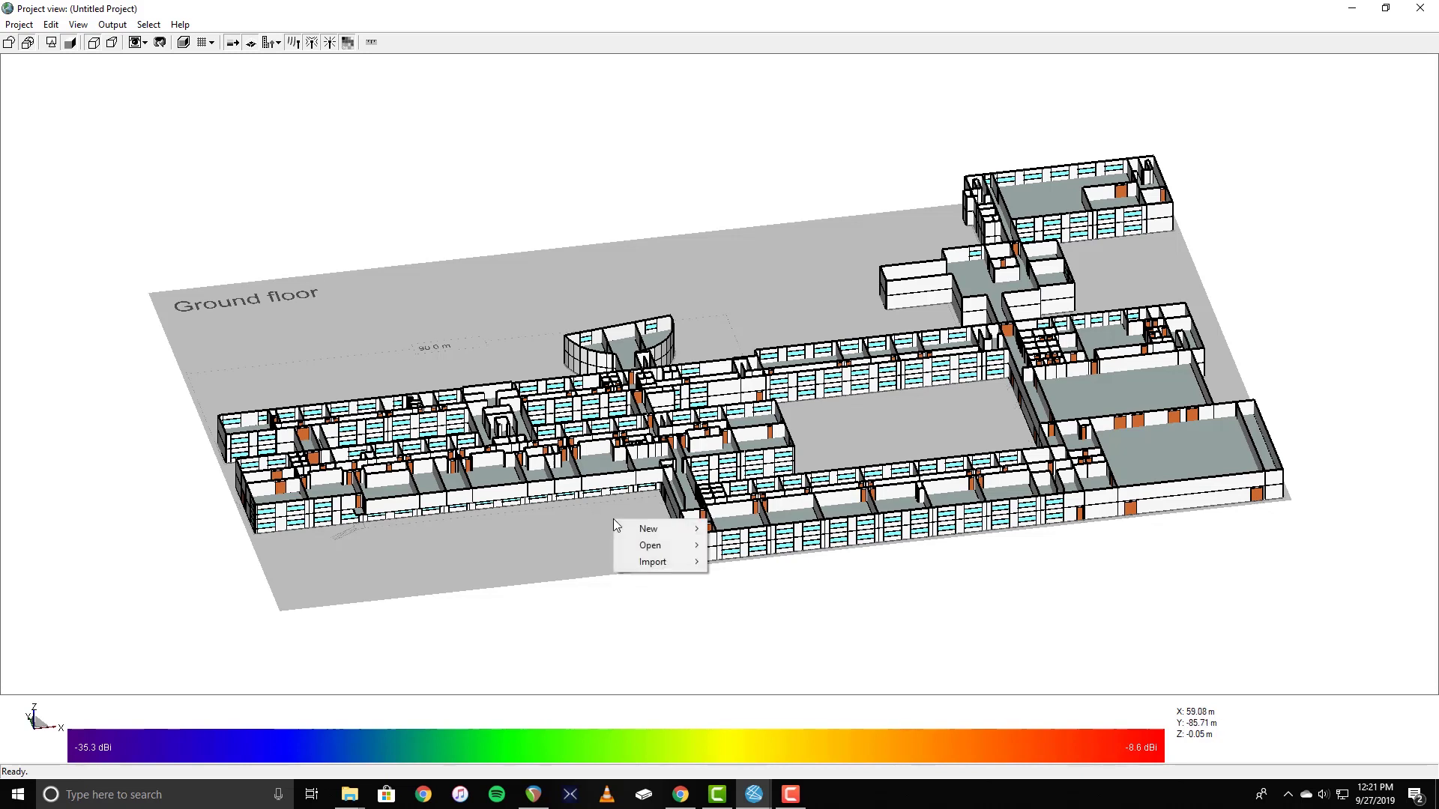
{"action": "mouse_move", "coordinate": [651, 529]}
{"action": "mouse_move", "coordinate": [749, 599]}
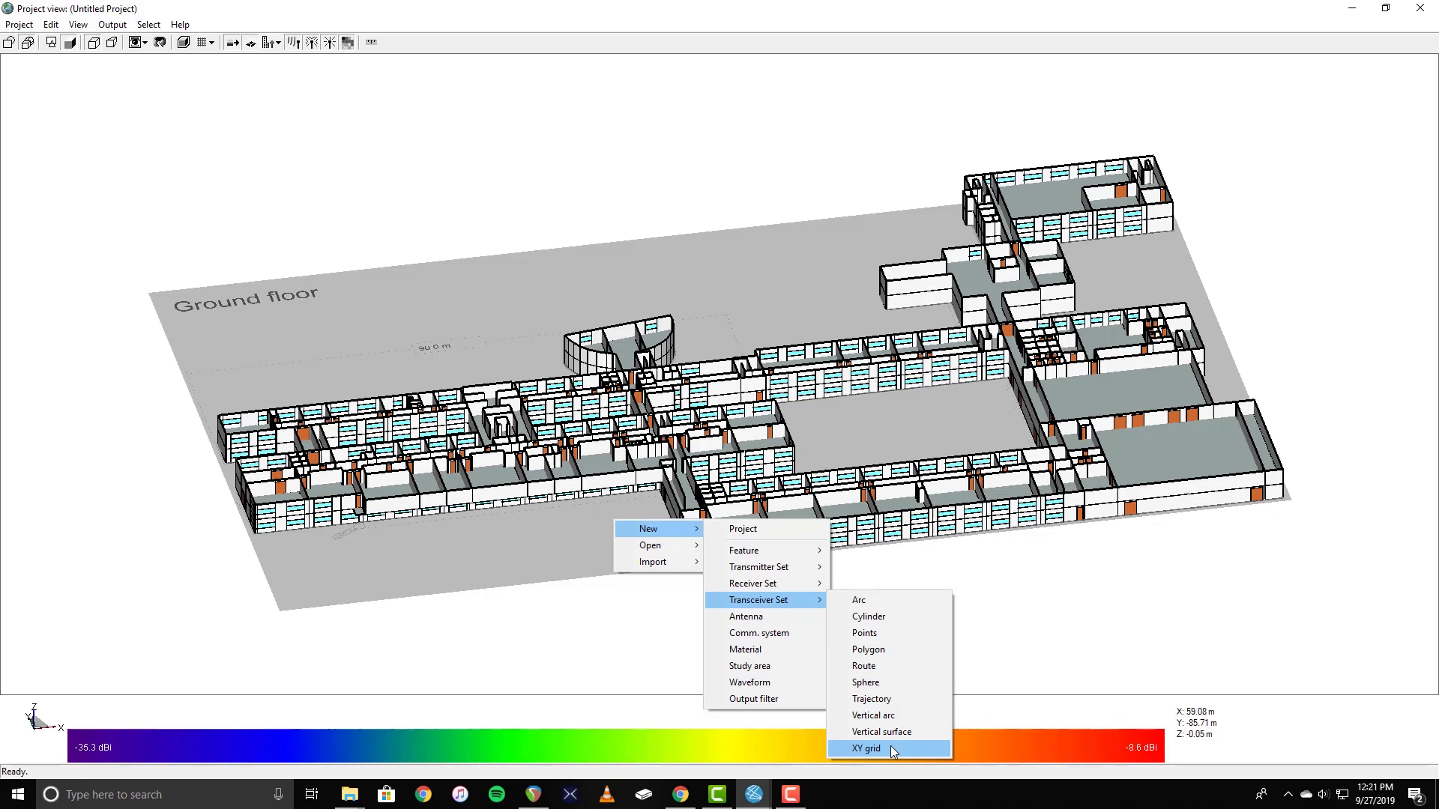
{"action": "left_click", "coordinate": [880, 631]}
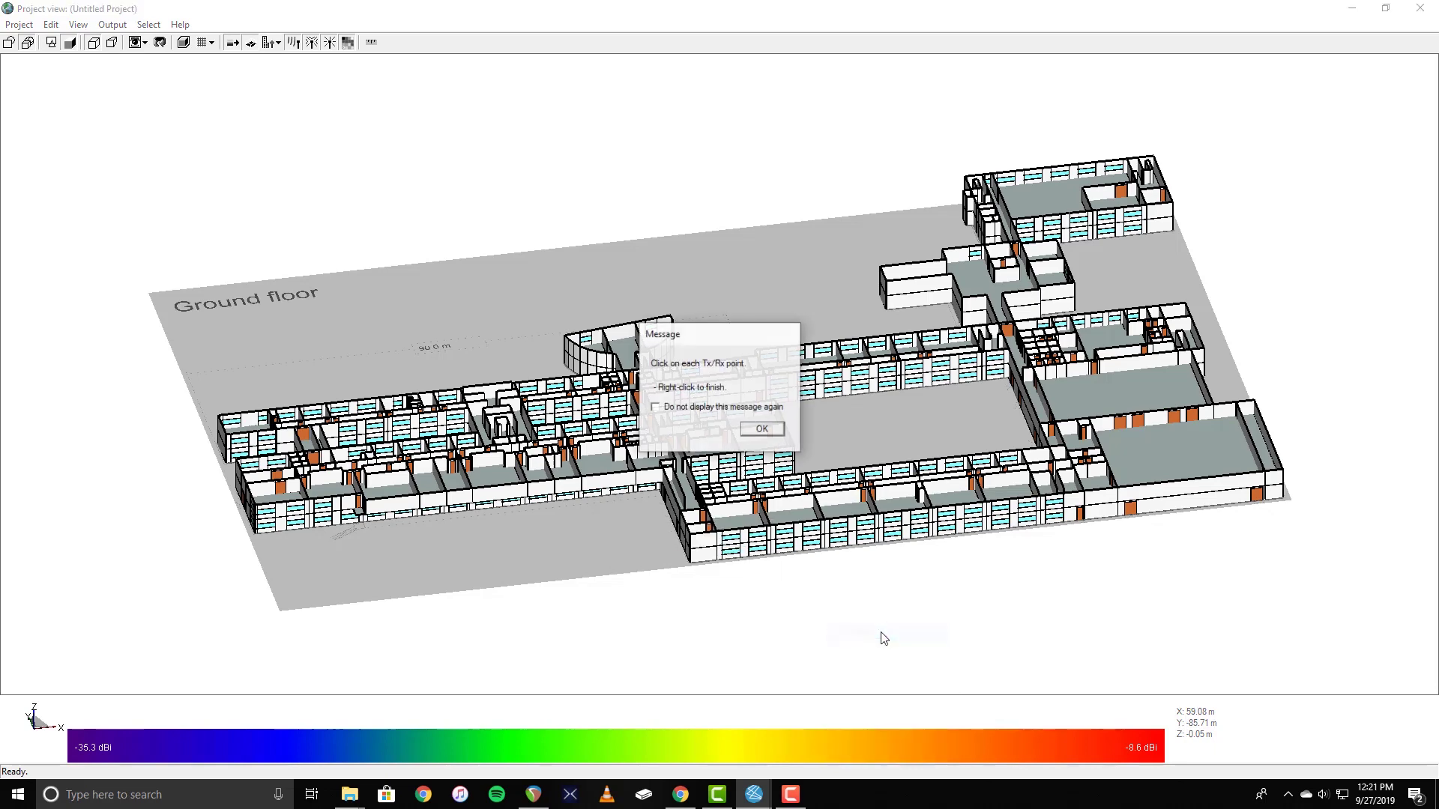
{"action": "left_click", "coordinate": [761, 430]}
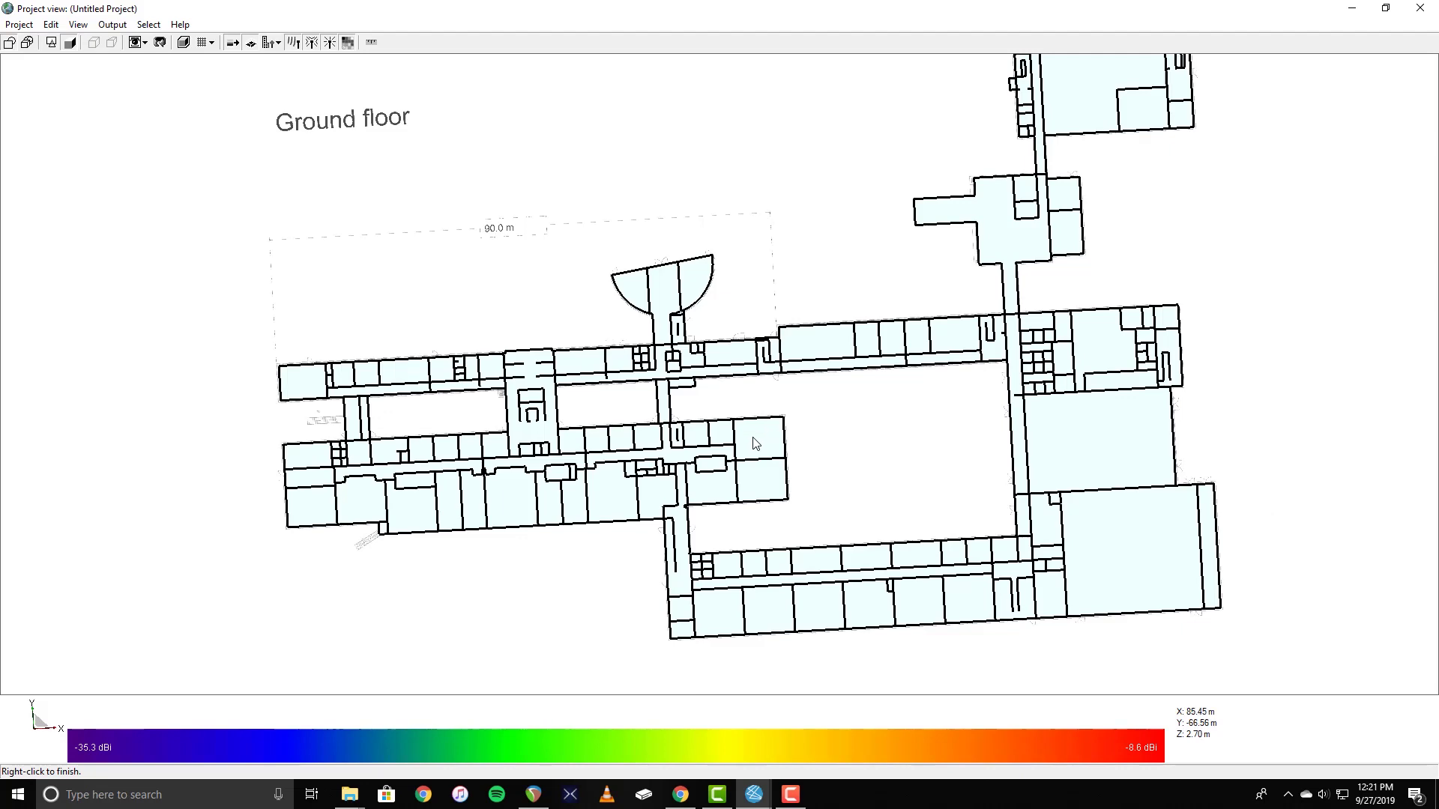
{"action": "scroll", "coordinate": [341, 404], "scroll_direction": "up", "scroll_amount": 3}
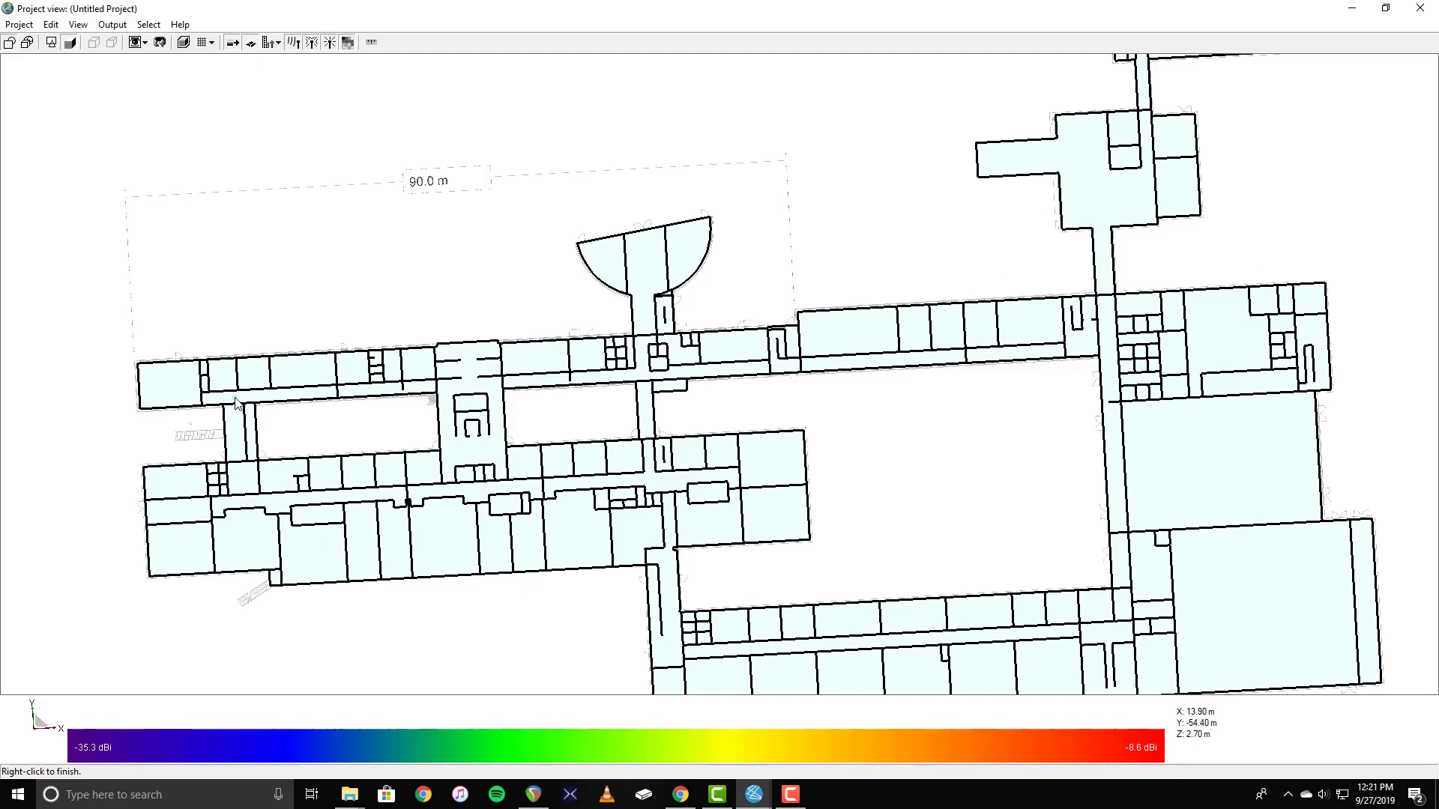
Name the set 'Transceiver 1 - Ground Floor' and confirm Isotropic, Sinusoid 2.4 GHz transmitter and receiver settings.
{"action": "right_click", "coordinate": [253, 395]}
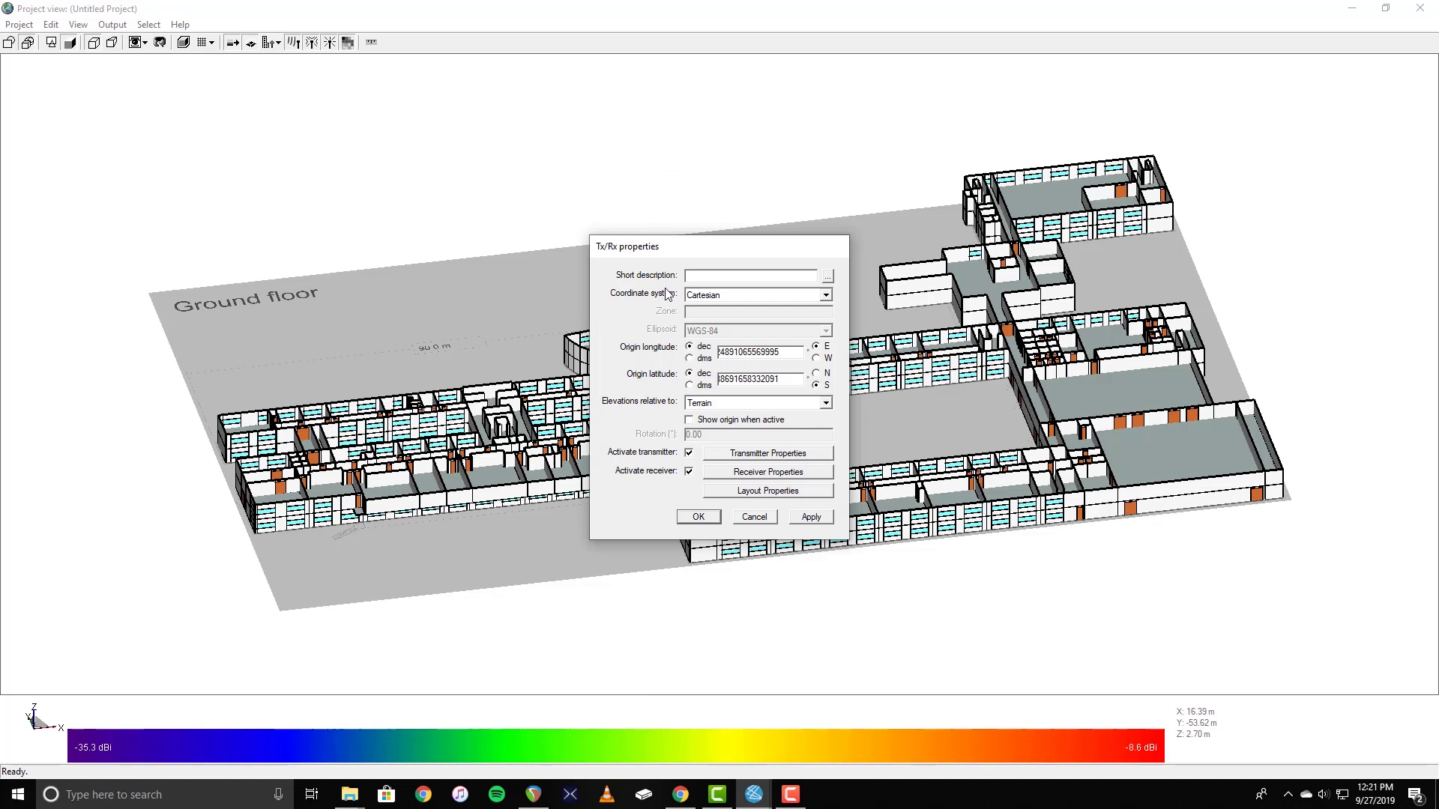
{"action": "type", "text": "Transceiver 1 - Ground Floor"}
{"action": "left_click", "coordinate": [746, 454]}
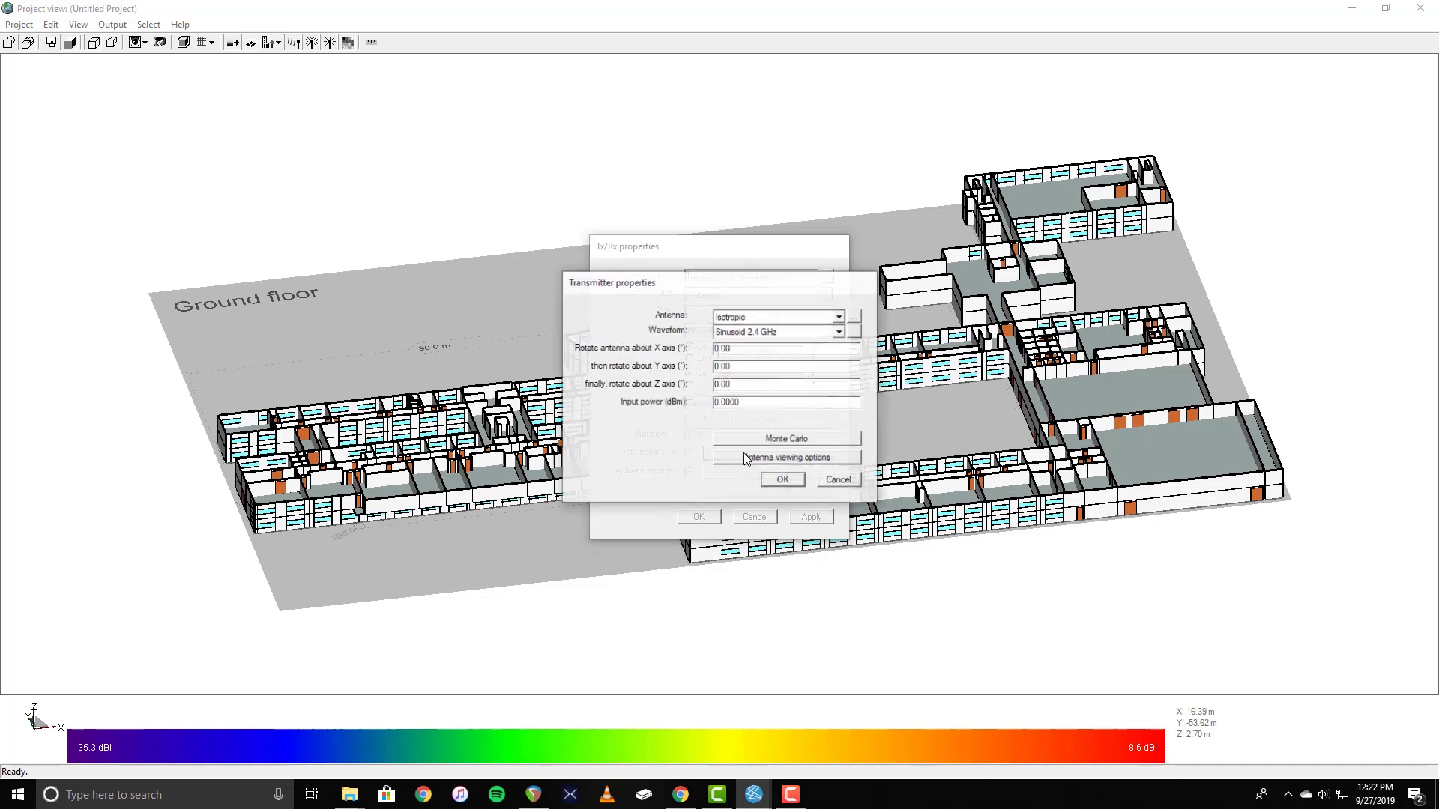
{"action": "left_click", "coordinate": [789, 318]}
{"action": "left_click", "coordinate": [789, 319]}
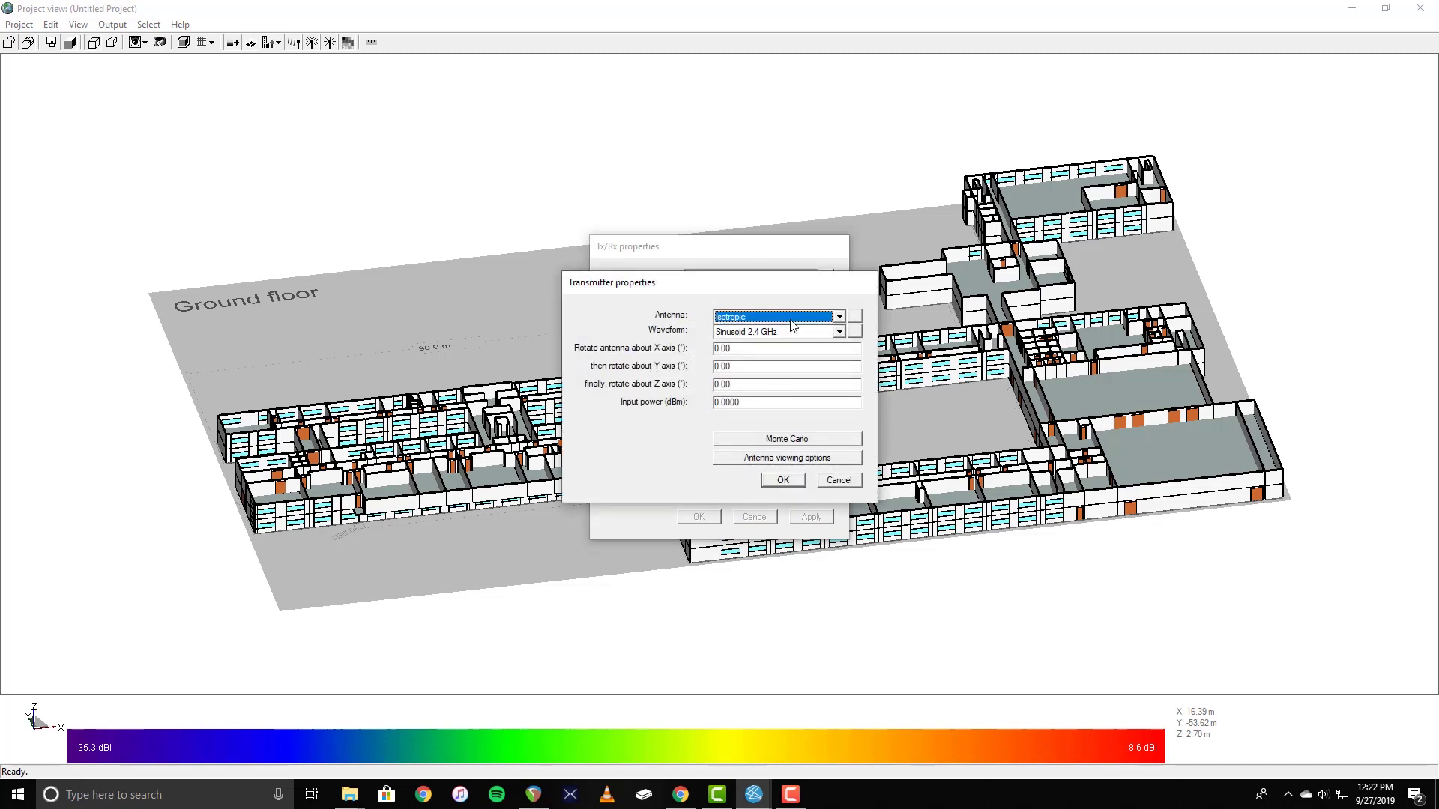
{"action": "left_click", "coordinate": [791, 334]}
{"action": "left_click", "coordinate": [790, 335]}
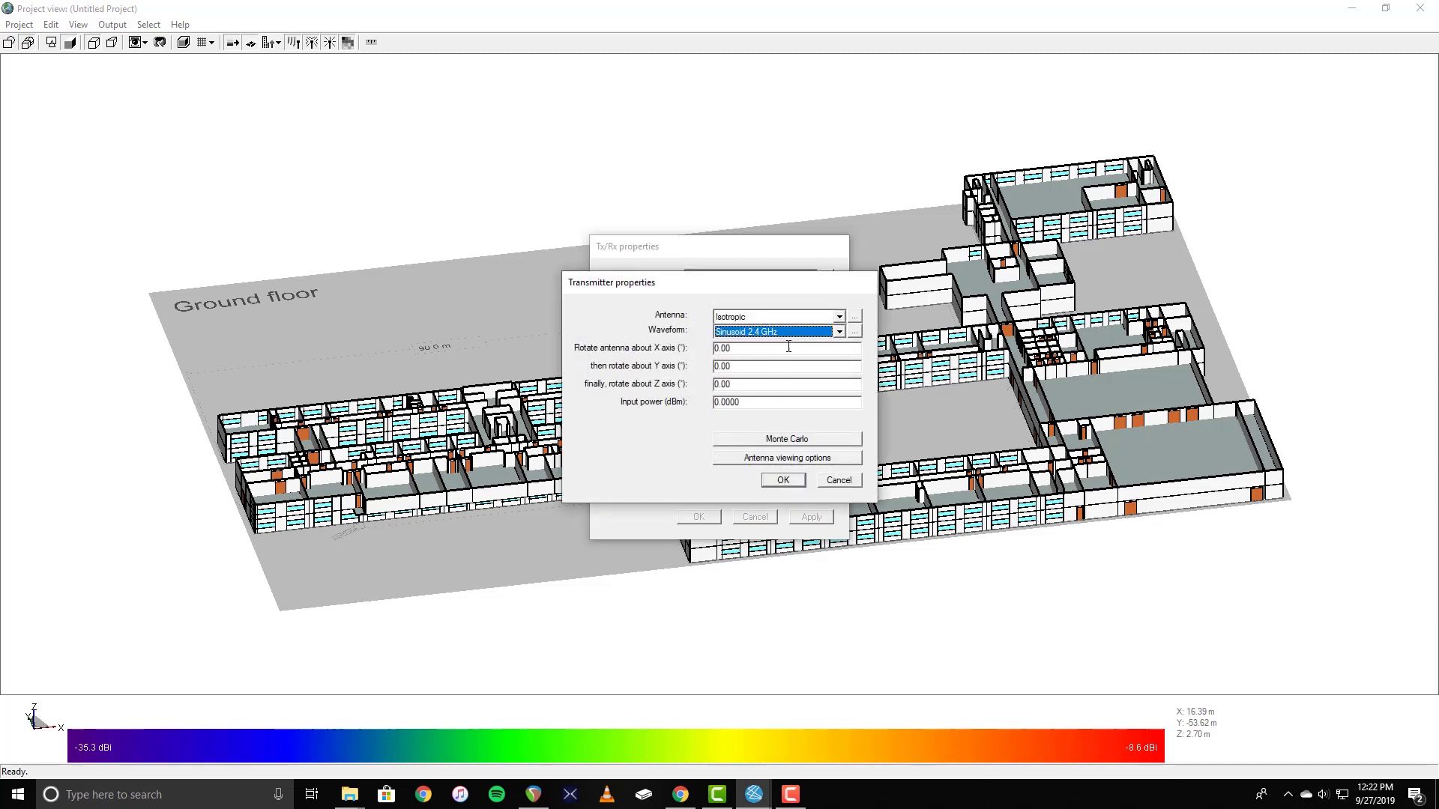
{"action": "left_click", "coordinate": [788, 481]}
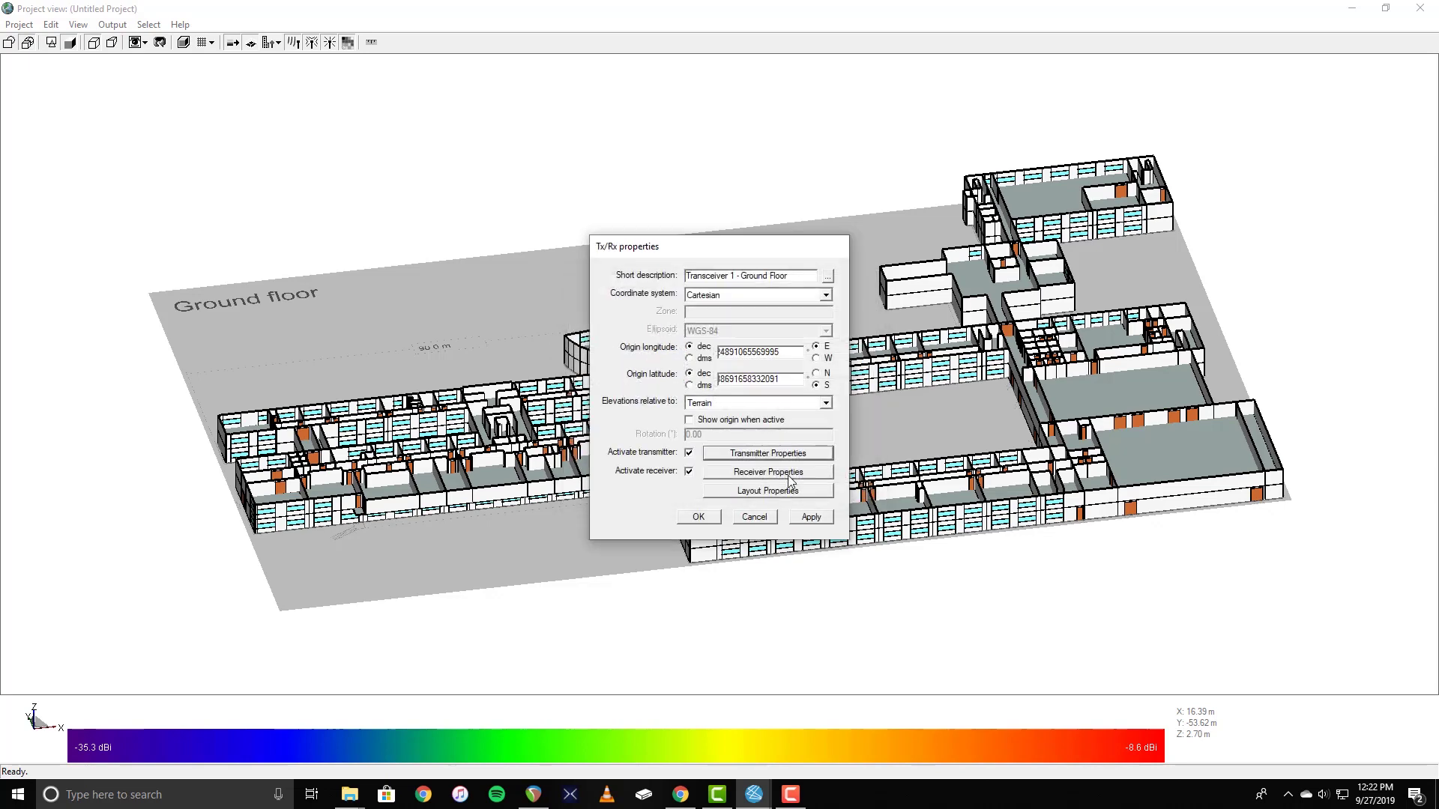
{"action": "left_click", "coordinate": [788, 467]}
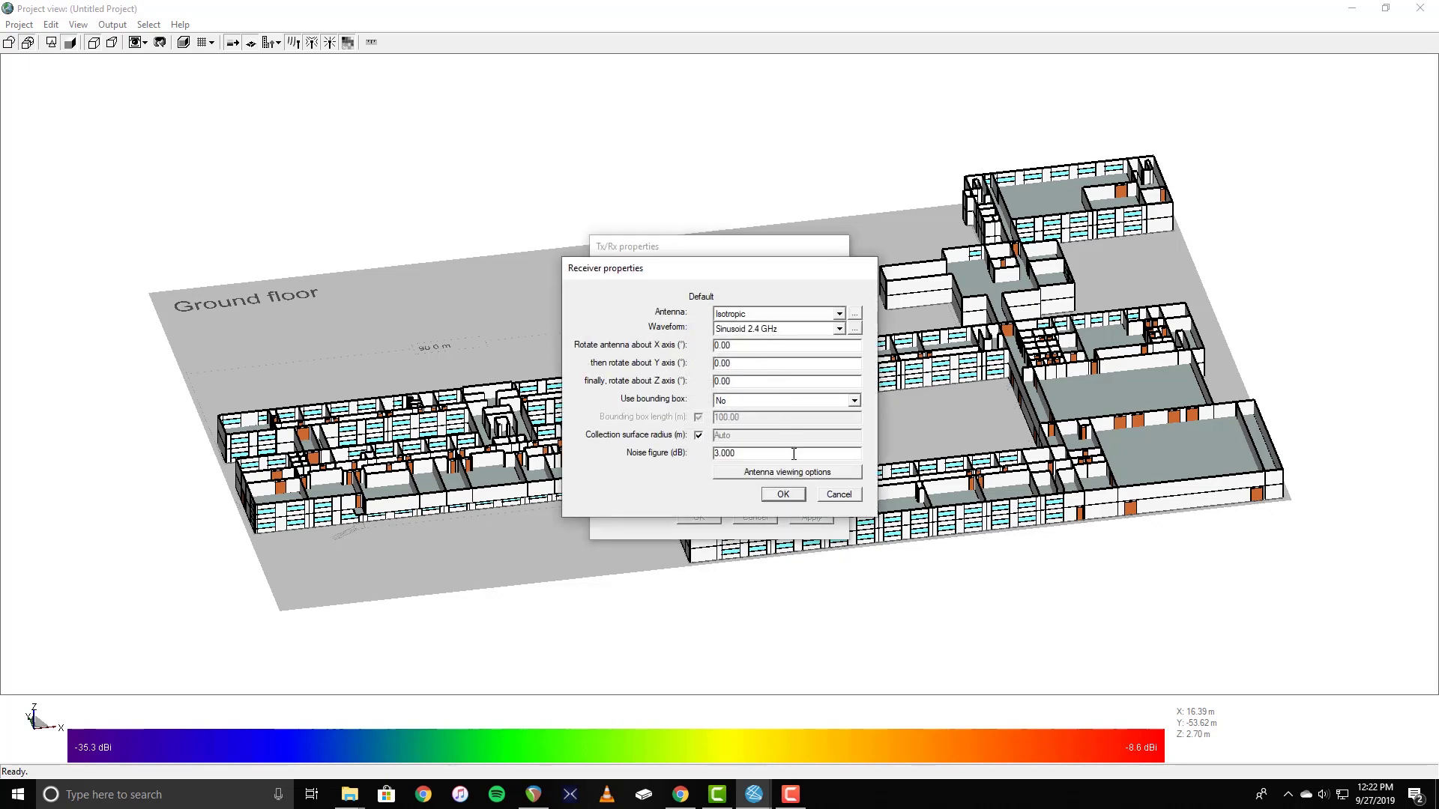
{"action": "left_click", "coordinate": [783, 494]}
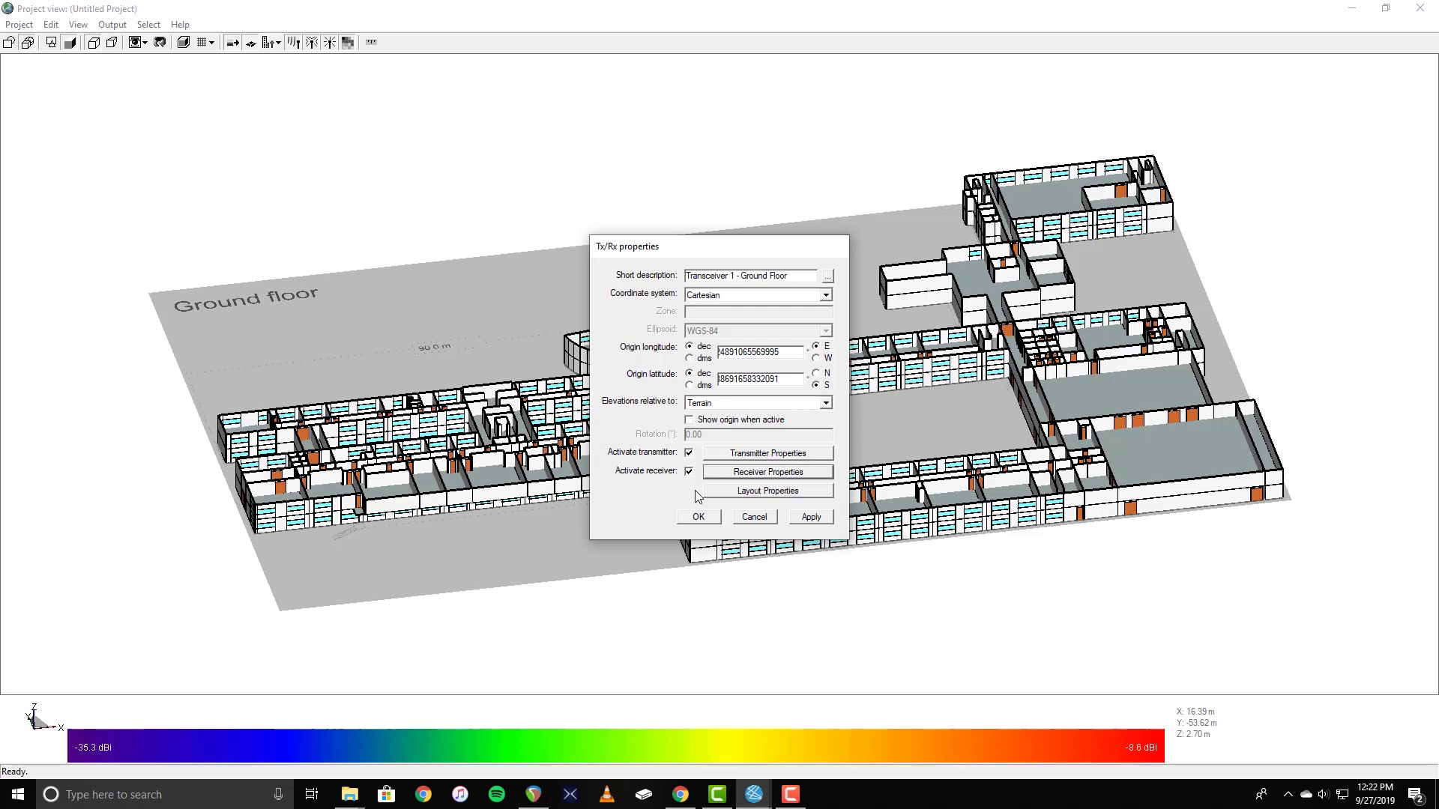
Set the transceiver's single control point to Z = 2.6 m and confirm all property dialogs.
{"action": "left_click", "coordinate": [722, 492]}
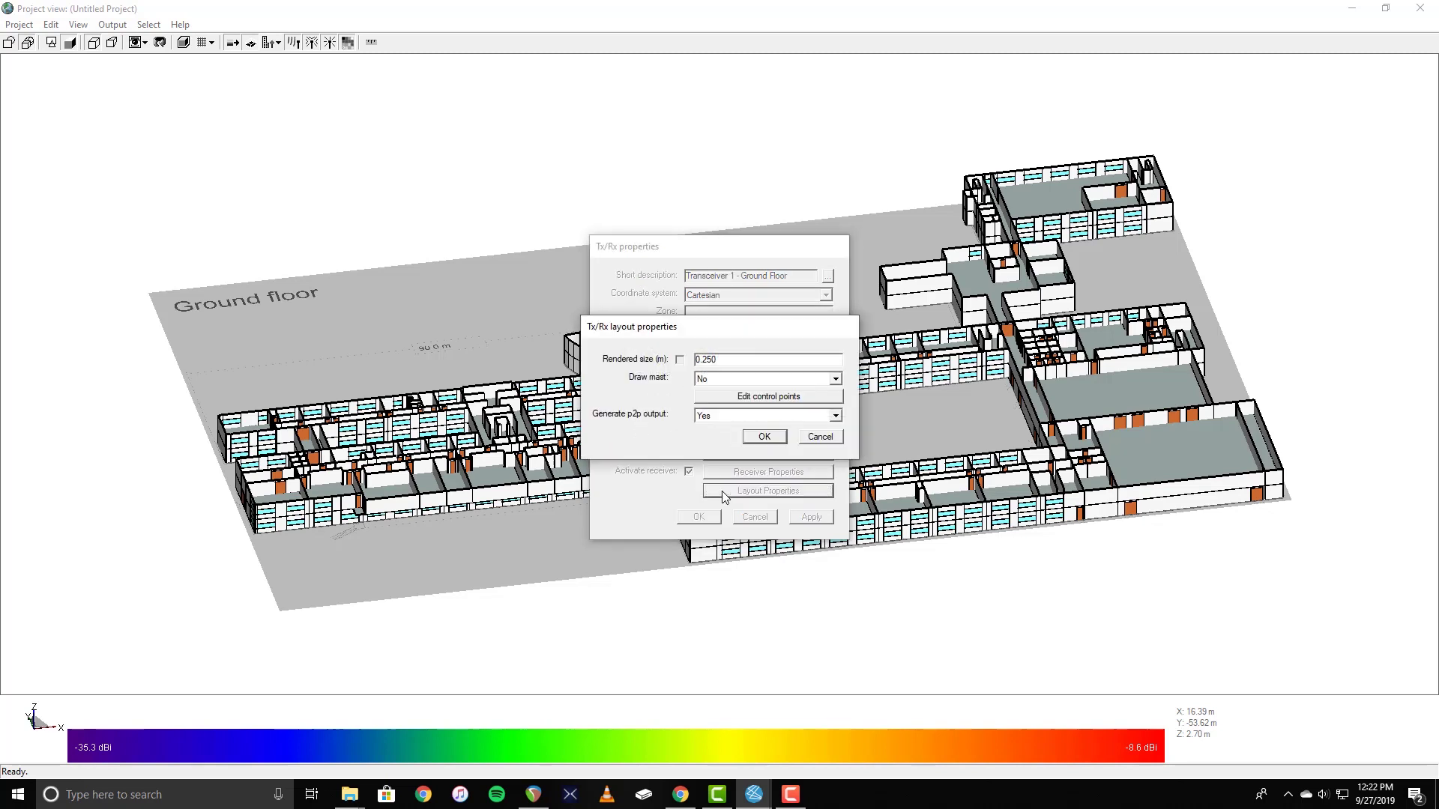
{"action": "left_click", "coordinate": [759, 398]}
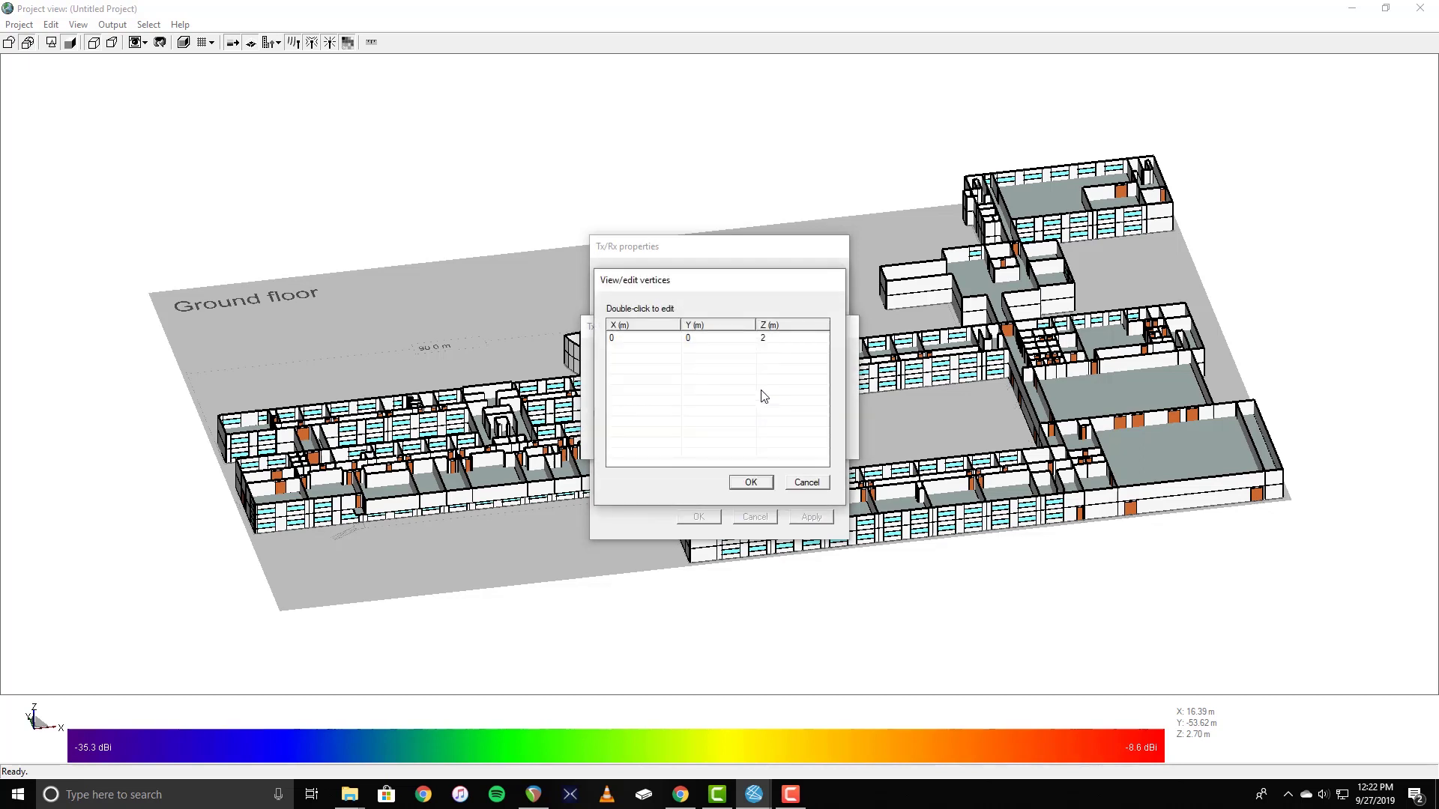
{"action": "double_click", "coordinate": [784, 340]}
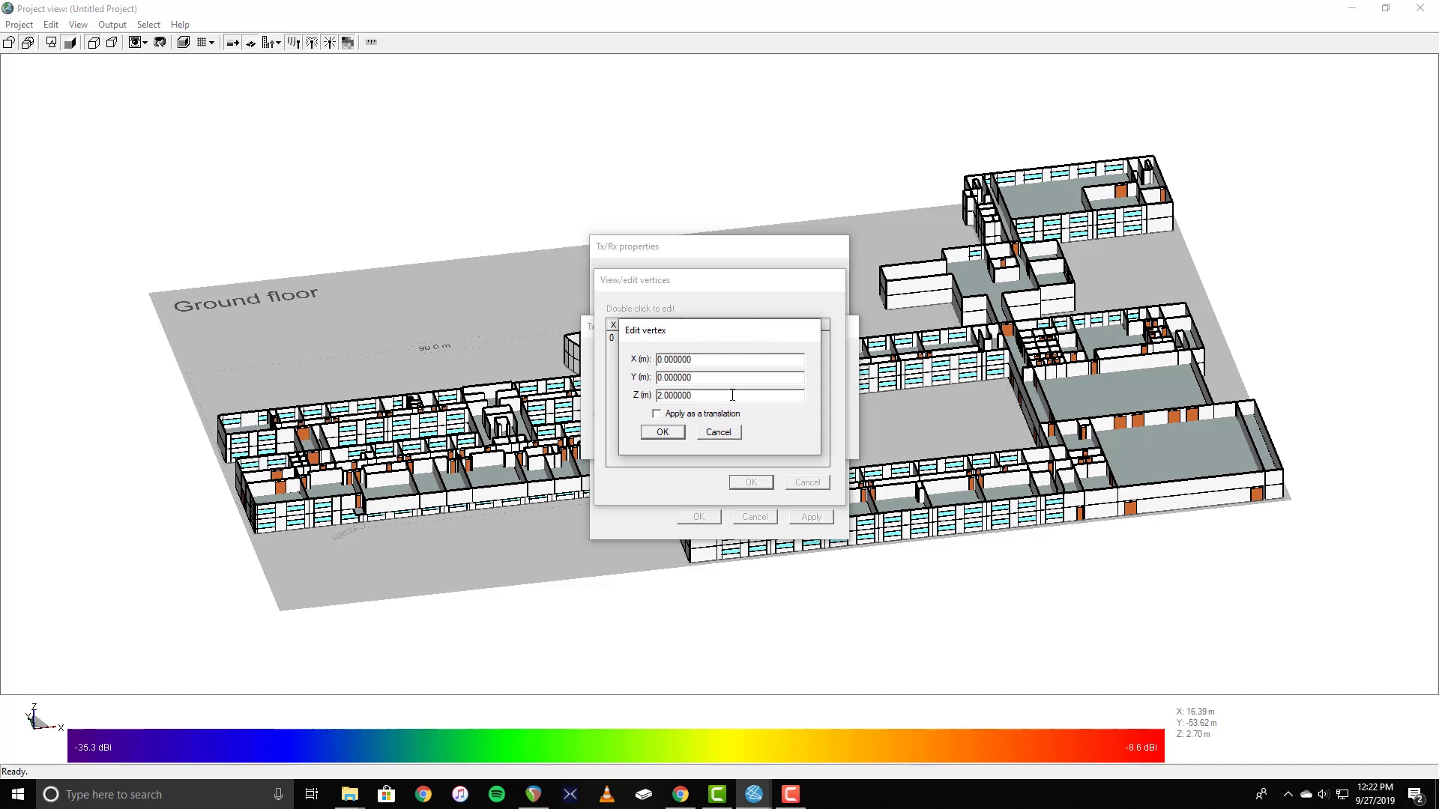
{"action": "left_click_drag", "start_coordinate": [707, 397], "coordinate": [646, 397]}
{"action": "type", "text": "2.6"}
{"action": "left_click", "coordinate": [662, 432]}
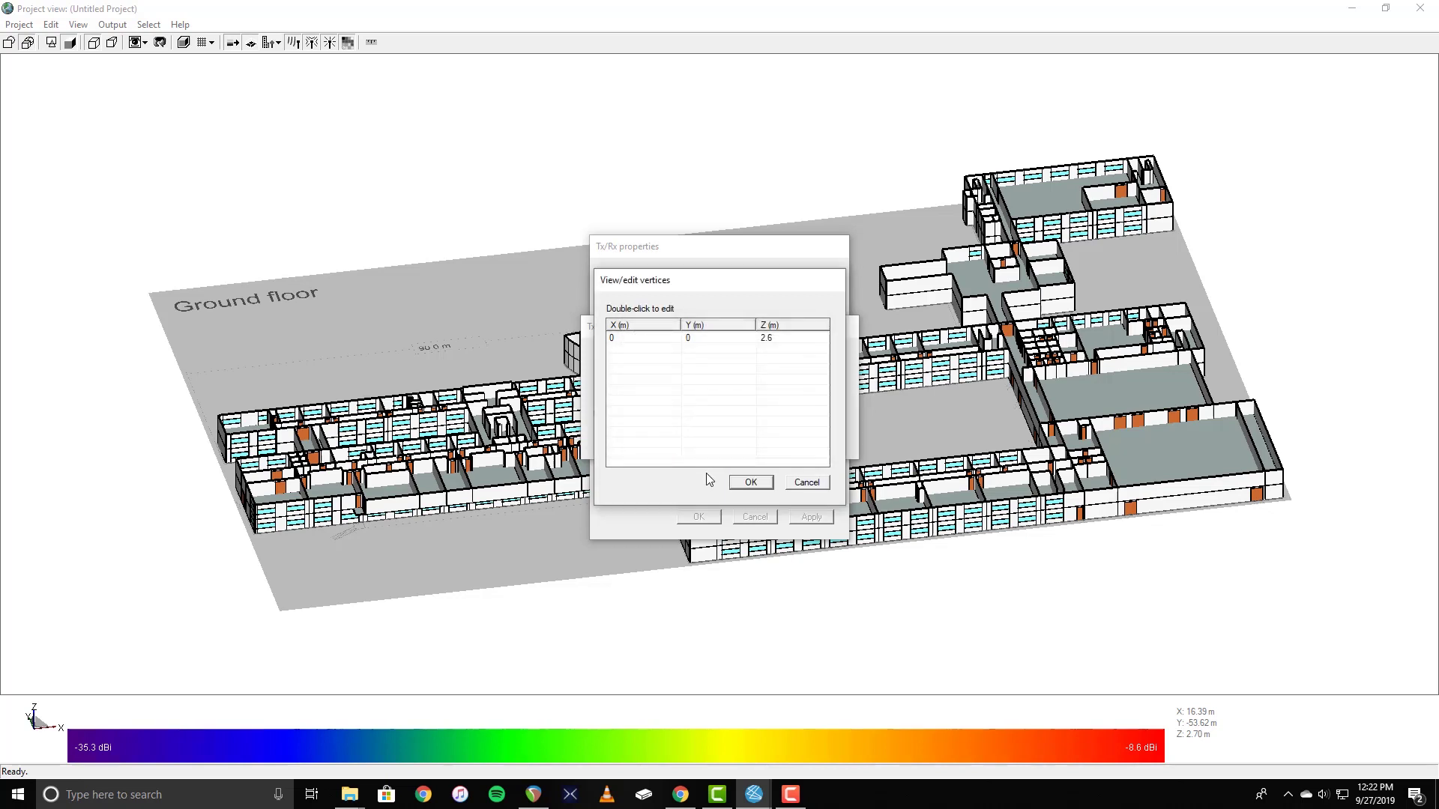
{"action": "left_click", "coordinate": [742, 483]}
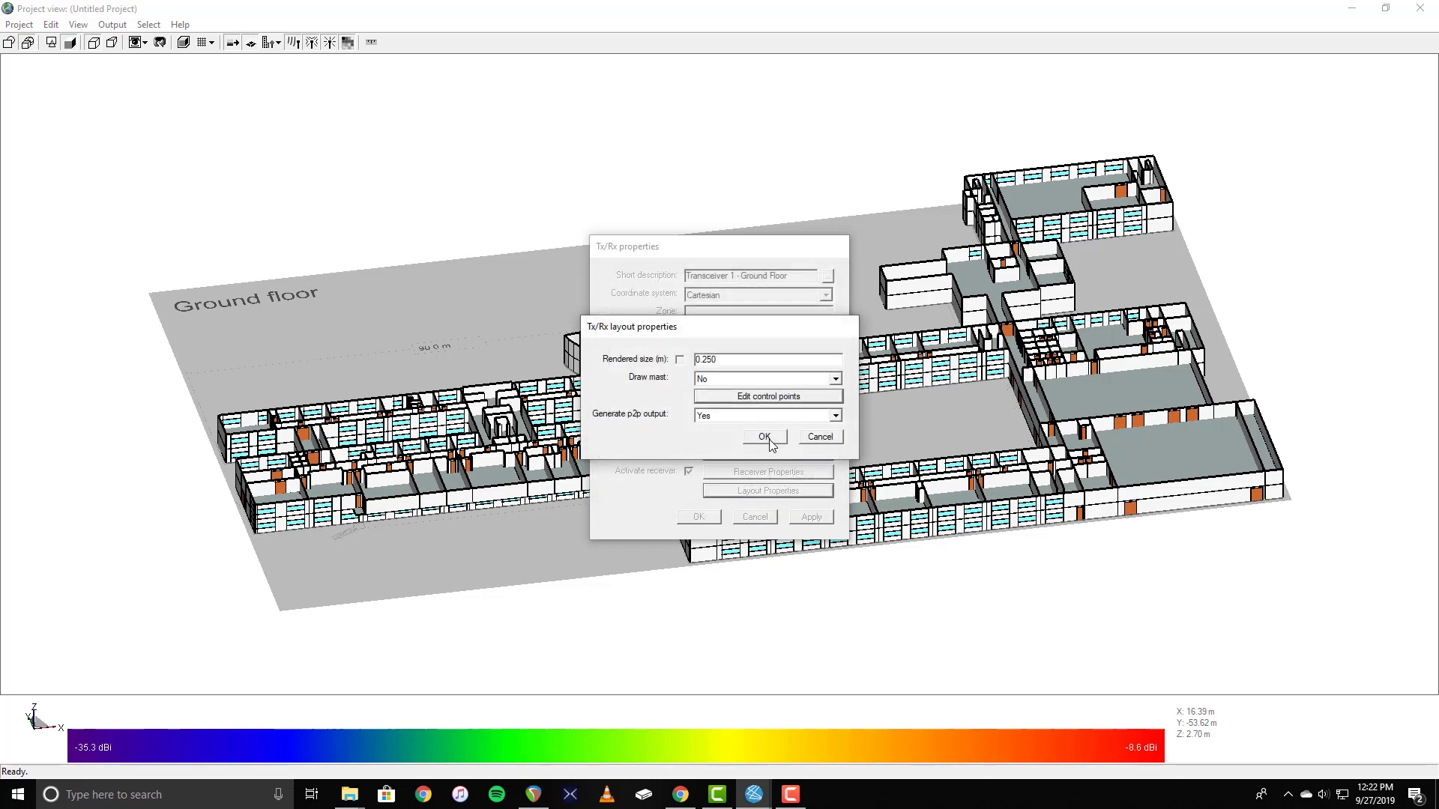
{"action": "left_click", "coordinate": [768, 441]}
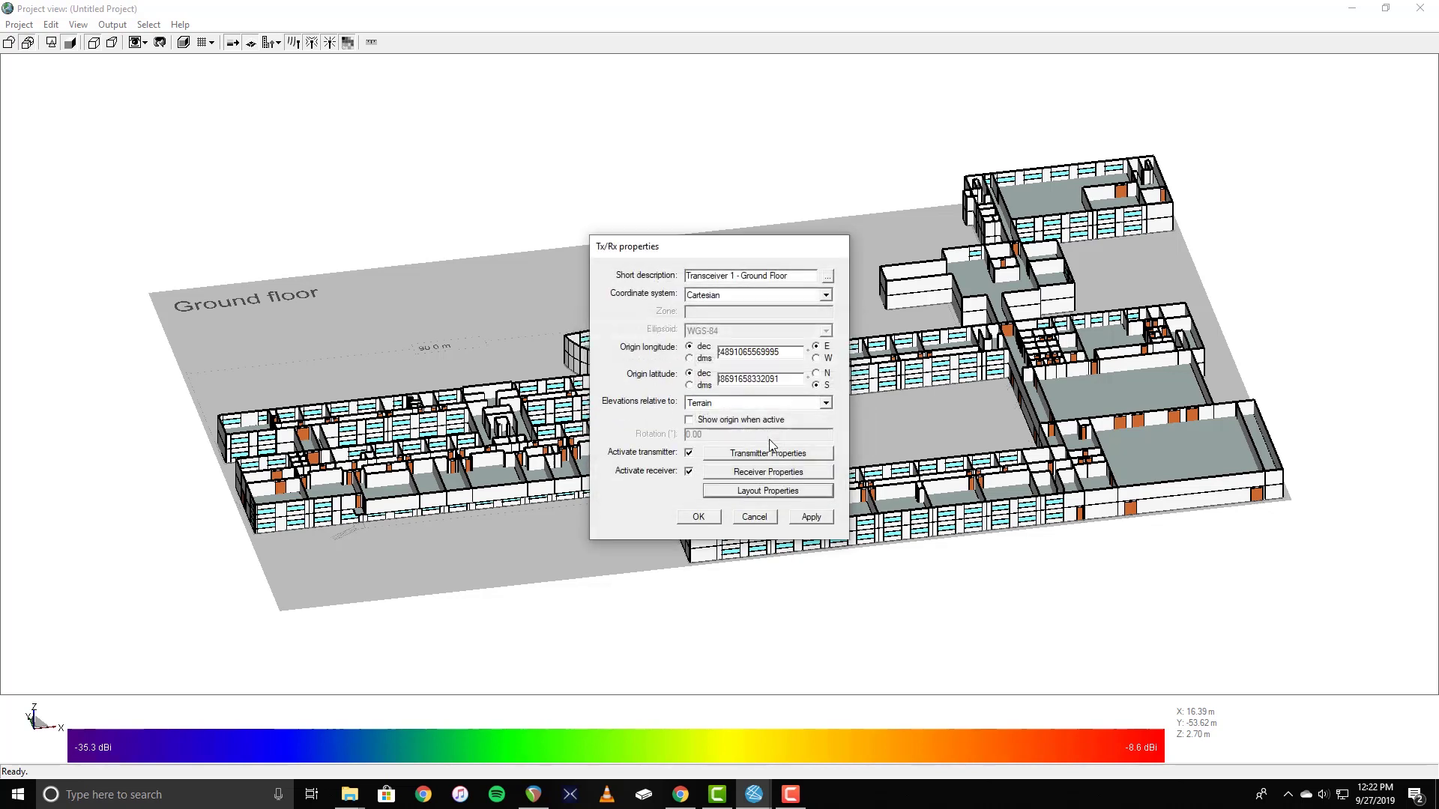
{"action": "left_click", "coordinate": [703, 520]}
Deactivate the Second Floor plan in the Features list so it is hidden.
{"action": "mouse_move", "coordinate": [753, 790]}
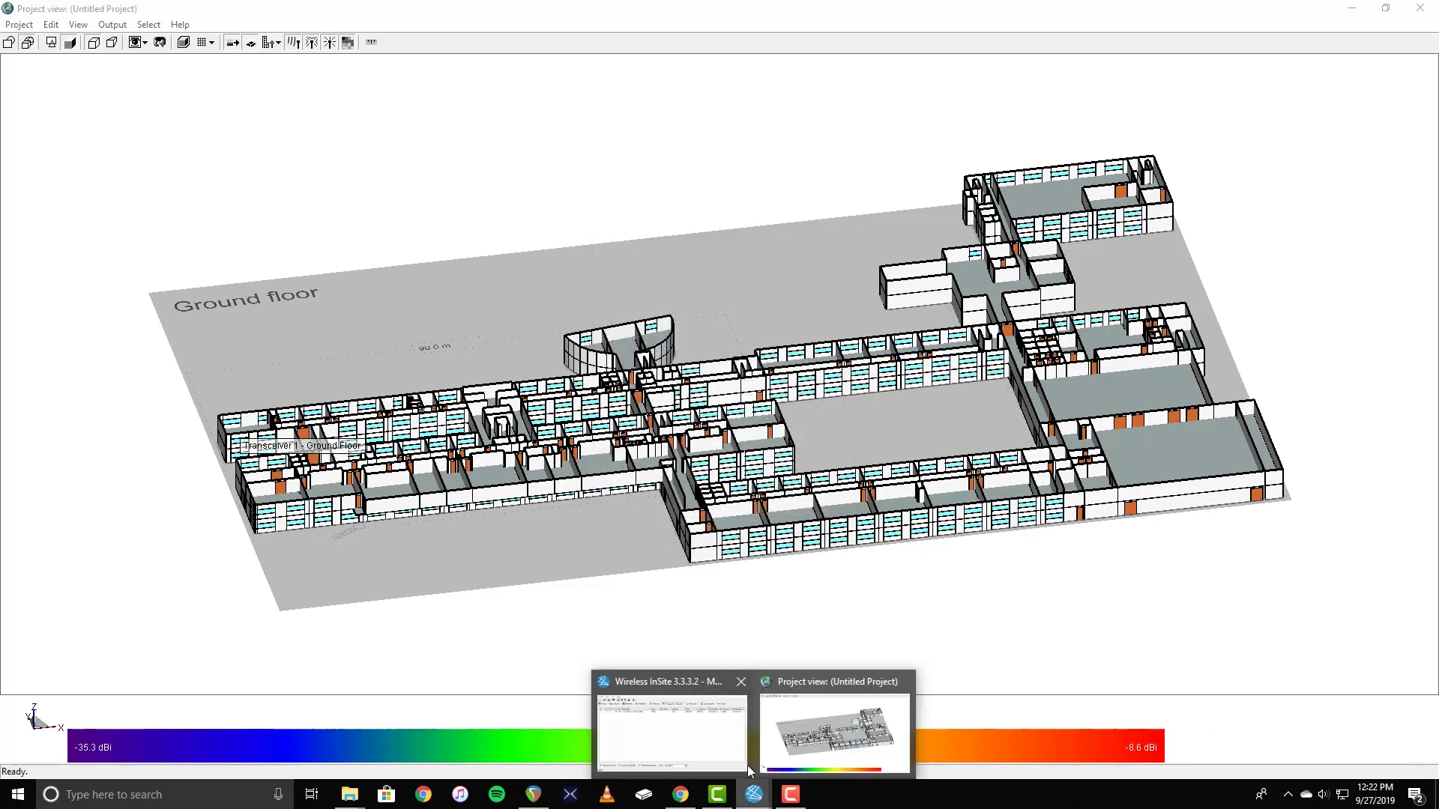
{"action": "left_click", "coordinate": [726, 734]}
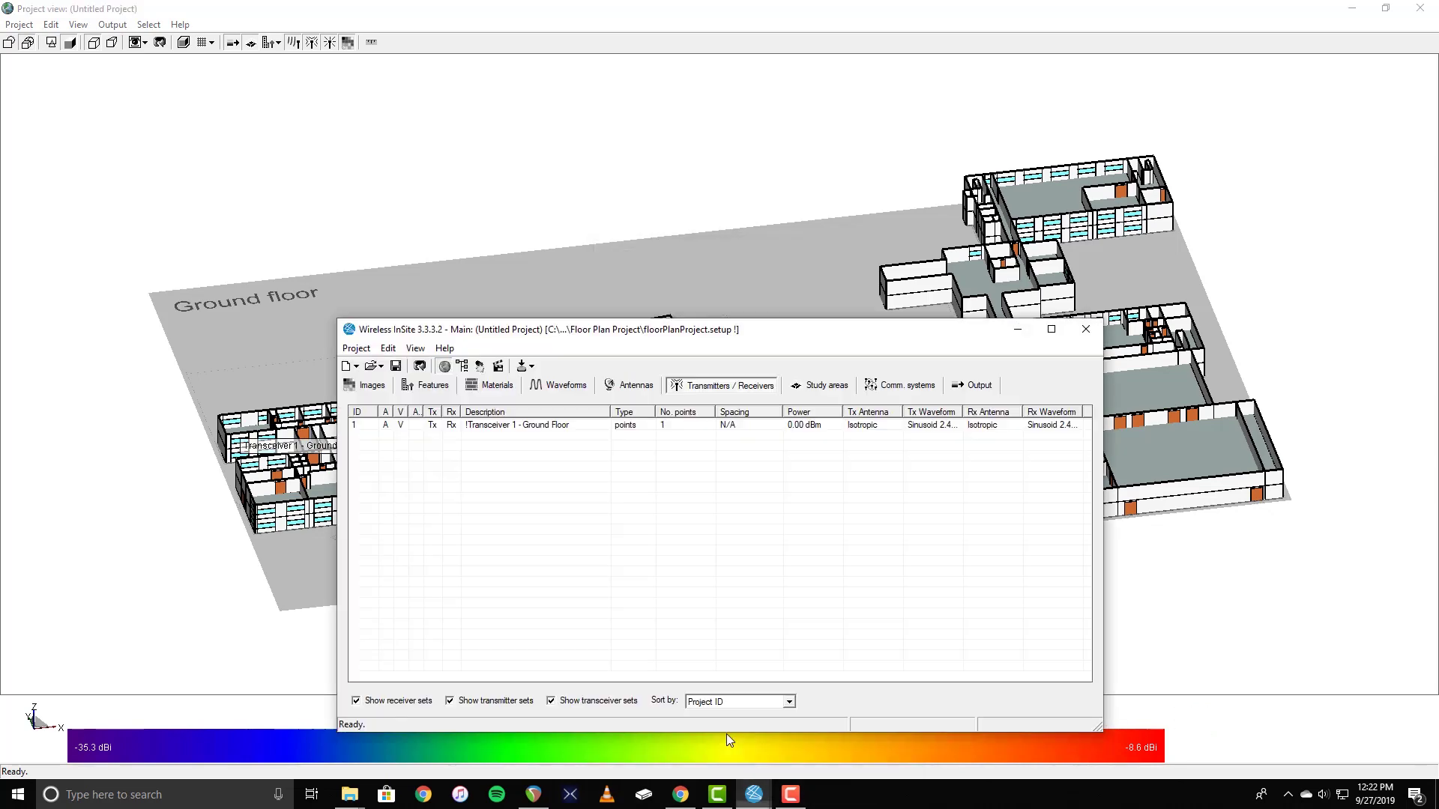
{"action": "left_click", "coordinate": [437, 386]}
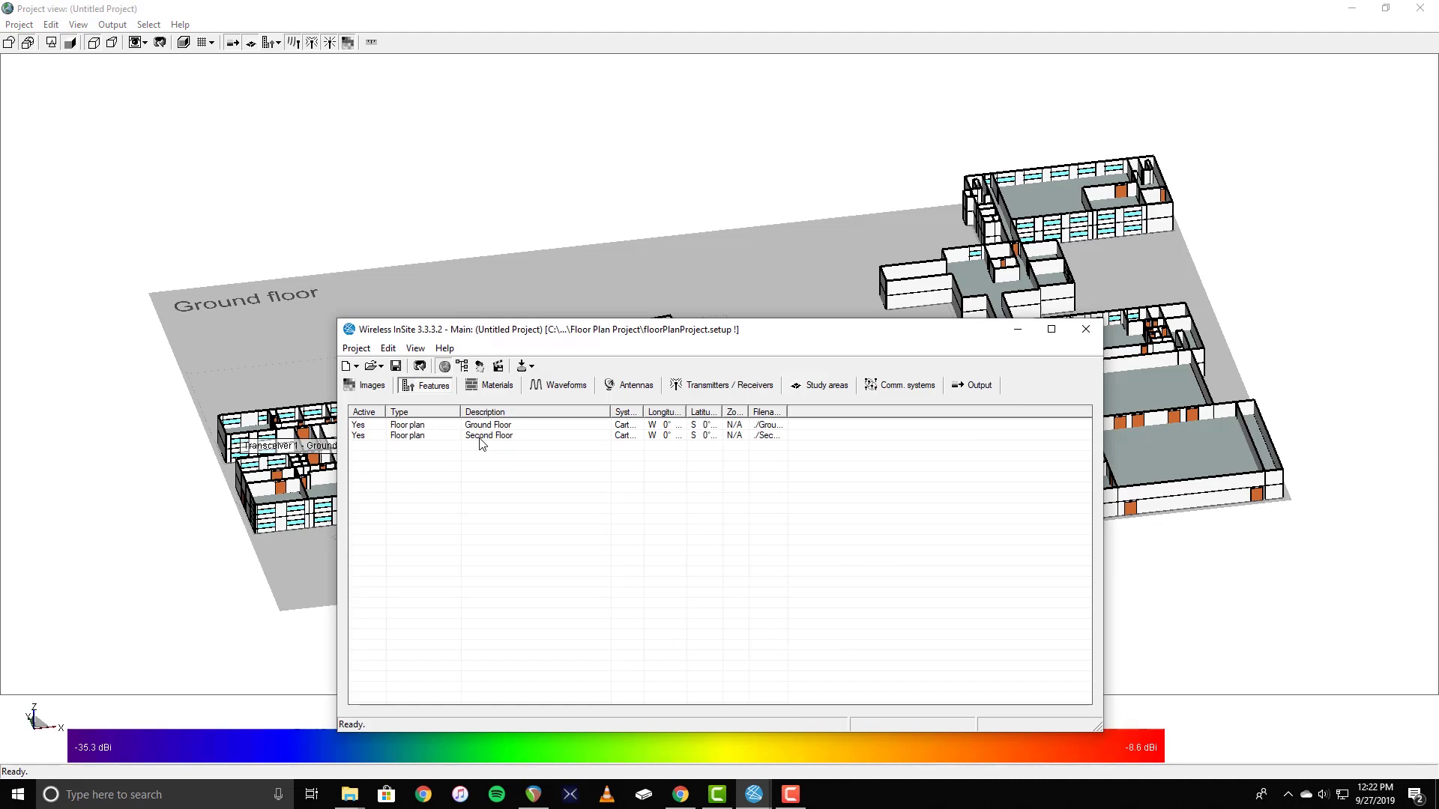
{"action": "right_click", "coordinate": [480, 441]}
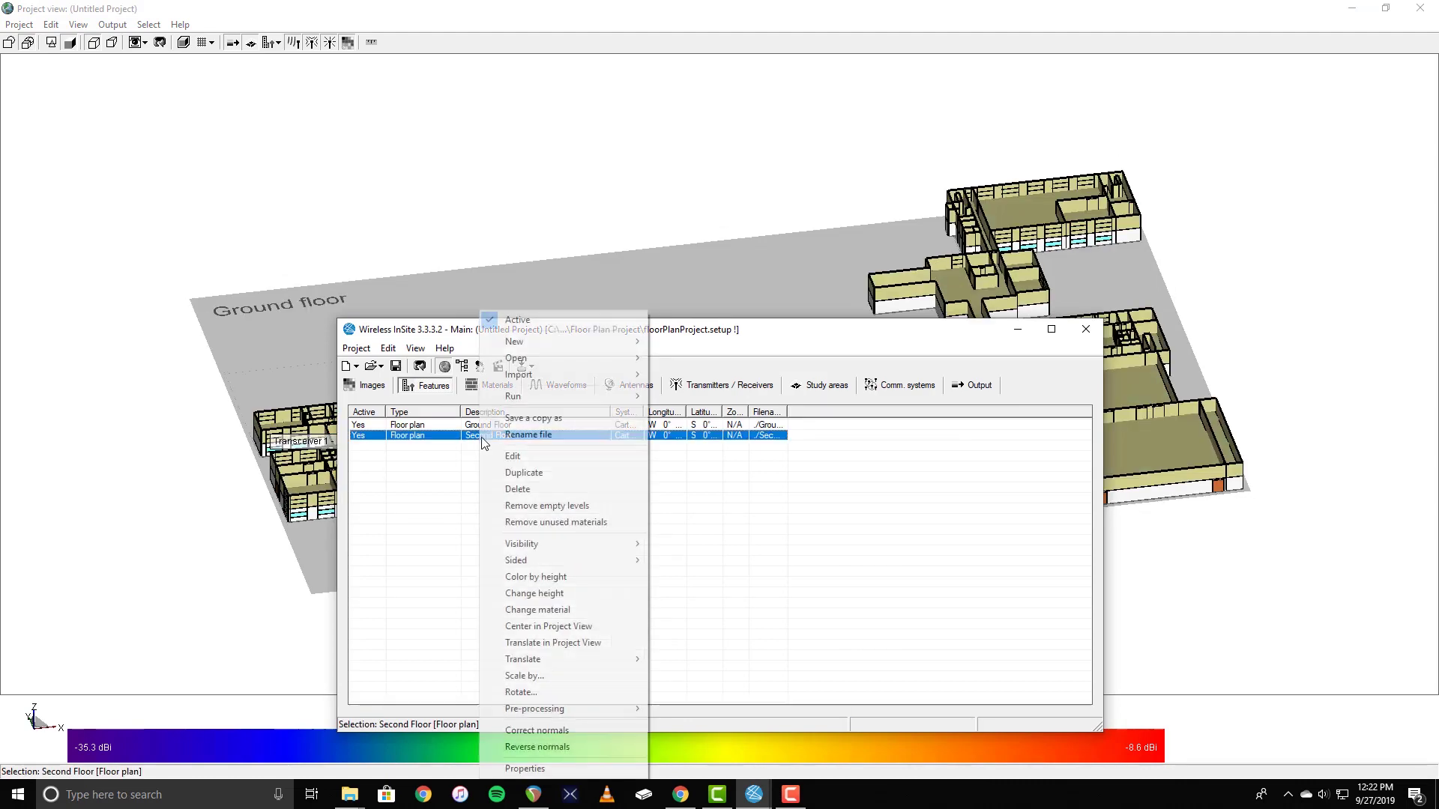
{"action": "left_click", "coordinate": [540, 323]}
Zoom, tilt and rotate the 3-D view to close in on Transceiver 1.
{"action": "left_click", "coordinate": [309, 445]}
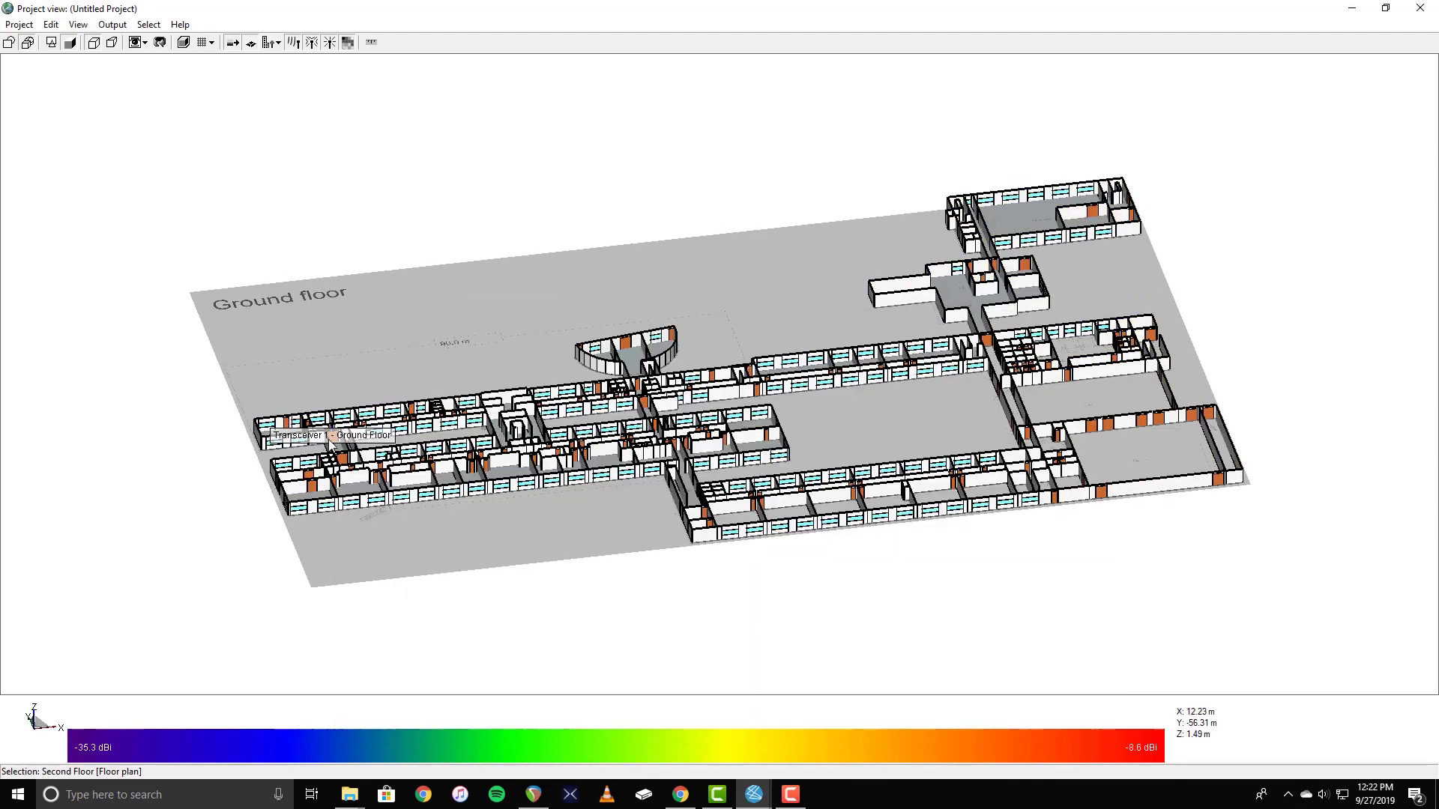
{"action": "scroll", "coordinate": [331, 443], "scroll_direction": "up", "scroll_amount": 5}
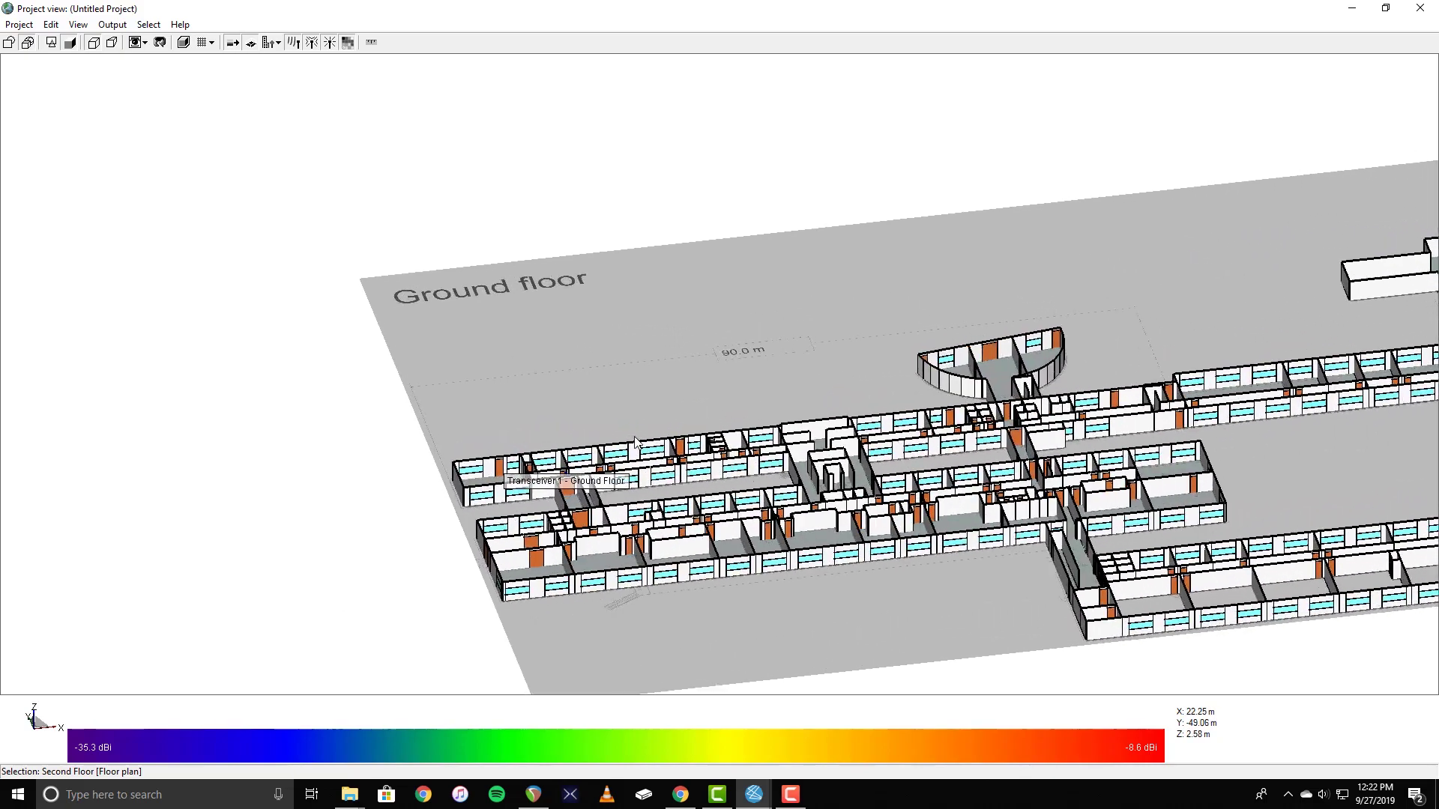
{"action": "scroll", "coordinate": [634, 440], "scroll_direction": "up", "scroll_amount": 4}
{"action": "left_click_drag", "start_coordinate": [634, 442], "coordinate": [607, 631]}
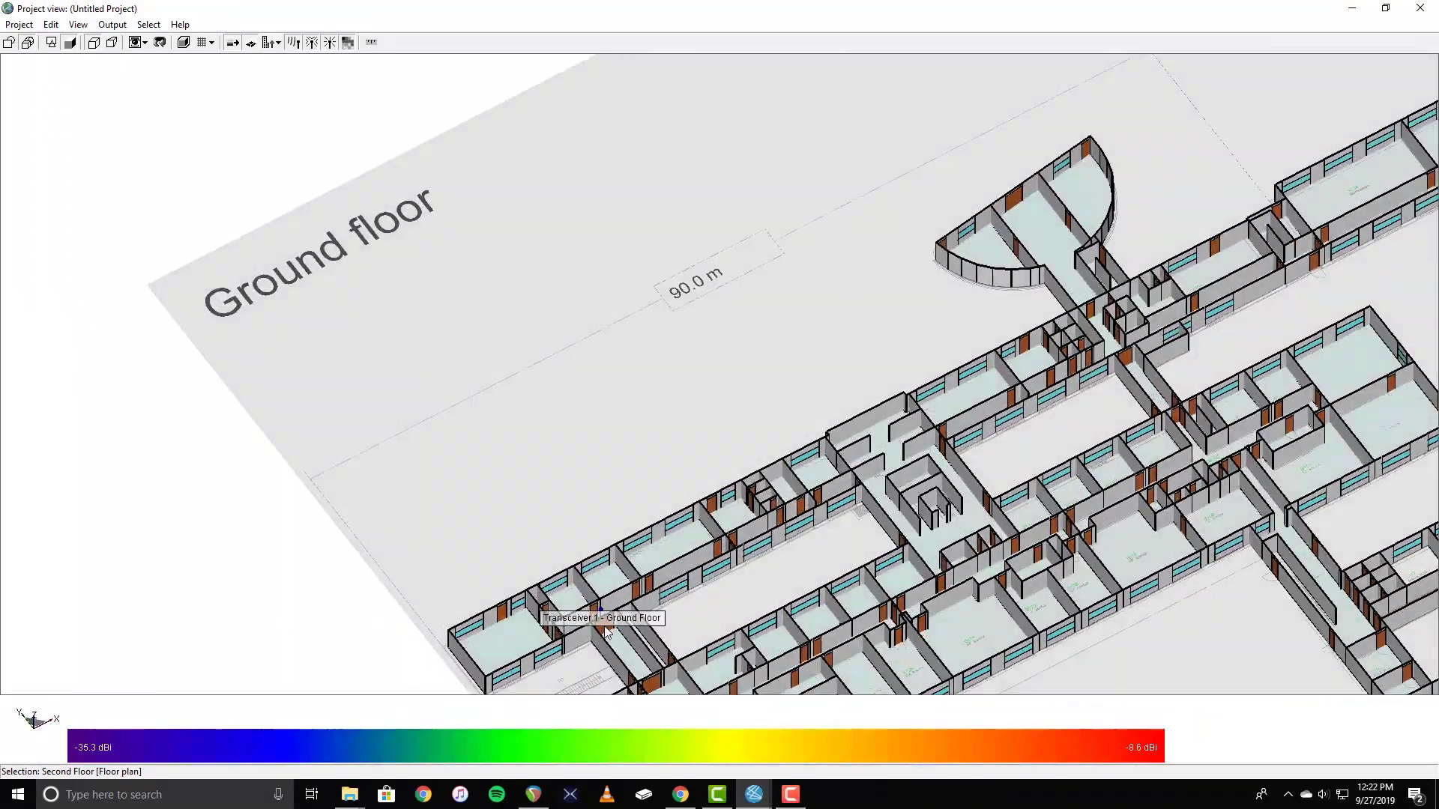
{"action": "scroll", "coordinate": [609, 626], "scroll_direction": "up", "scroll_amount": 2}
{"action": "middle_click_drag", "start_coordinate": [610, 619], "coordinate": [659, 386]}
{"action": "scroll", "coordinate": [664, 383], "scroll_direction": "up", "scroll_amount": 3}
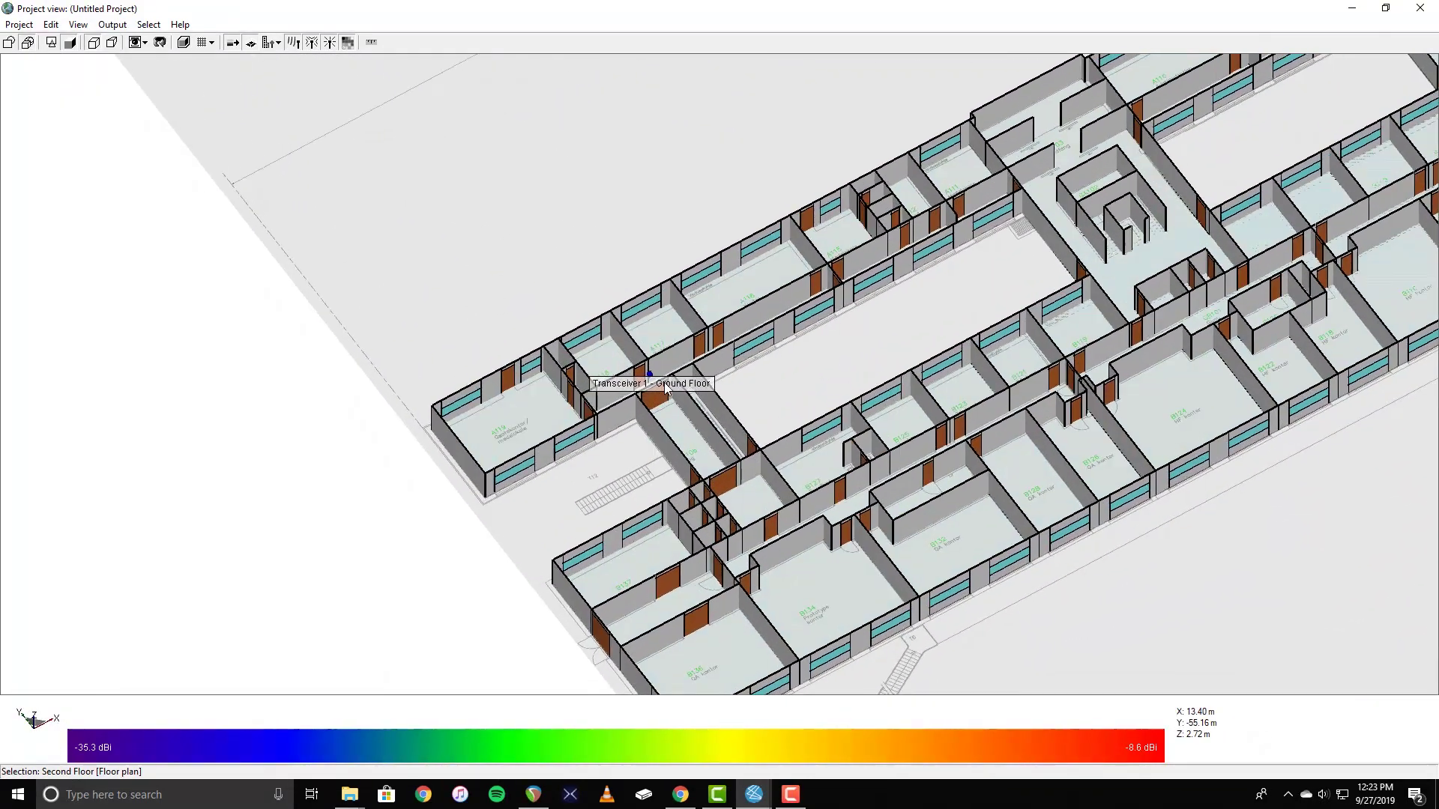
{"action": "scroll", "coordinate": [666, 387], "scroll_direction": "up", "scroll_amount": 5}
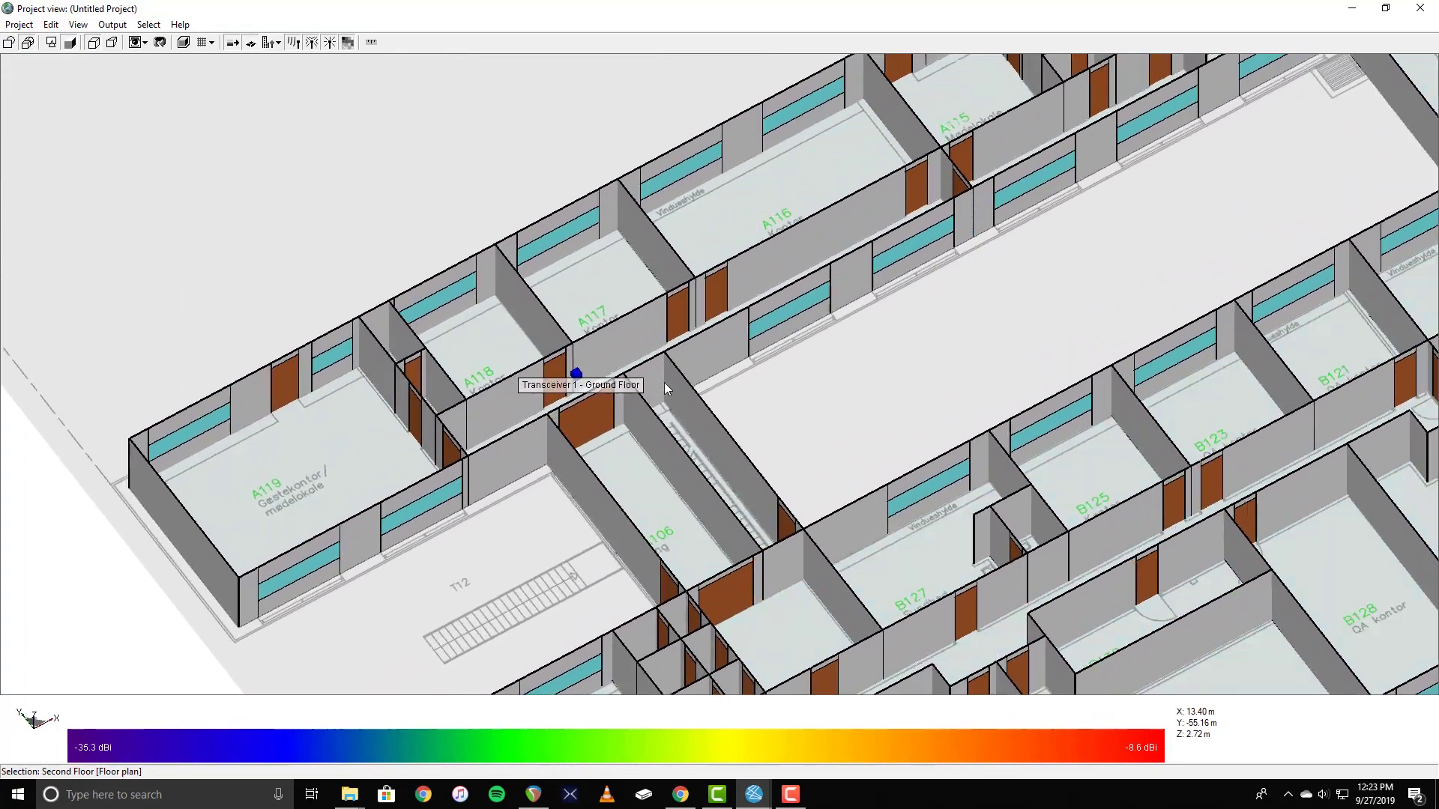
{"action": "scroll", "coordinate": [663, 383], "scroll_direction": "up", "scroll_amount": 3}
{"action": "left_click_drag", "start_coordinate": [608, 450], "coordinate": [759, 433]}
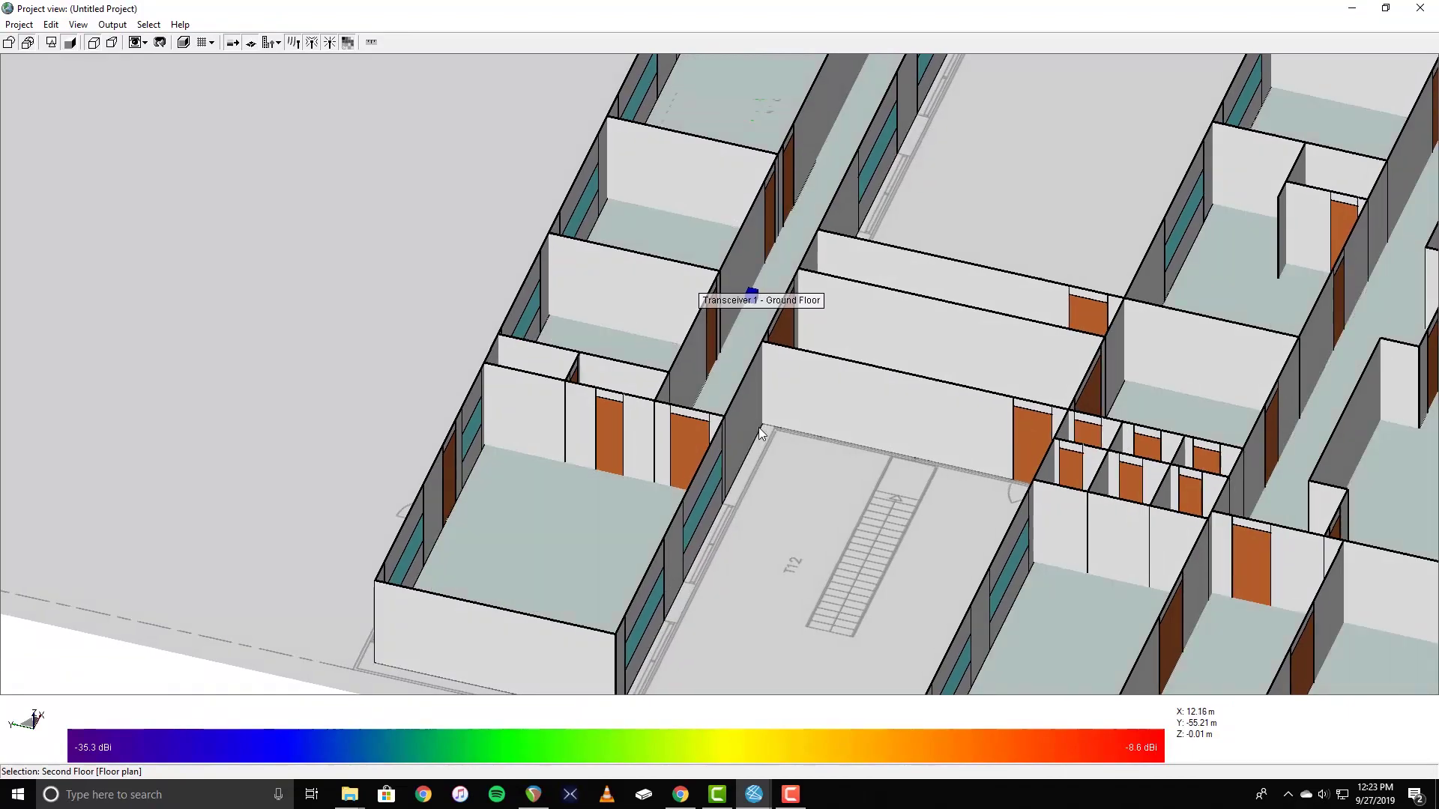
{"action": "scroll", "coordinate": [732, 446], "scroll_direction": "down", "scroll_amount": 4}
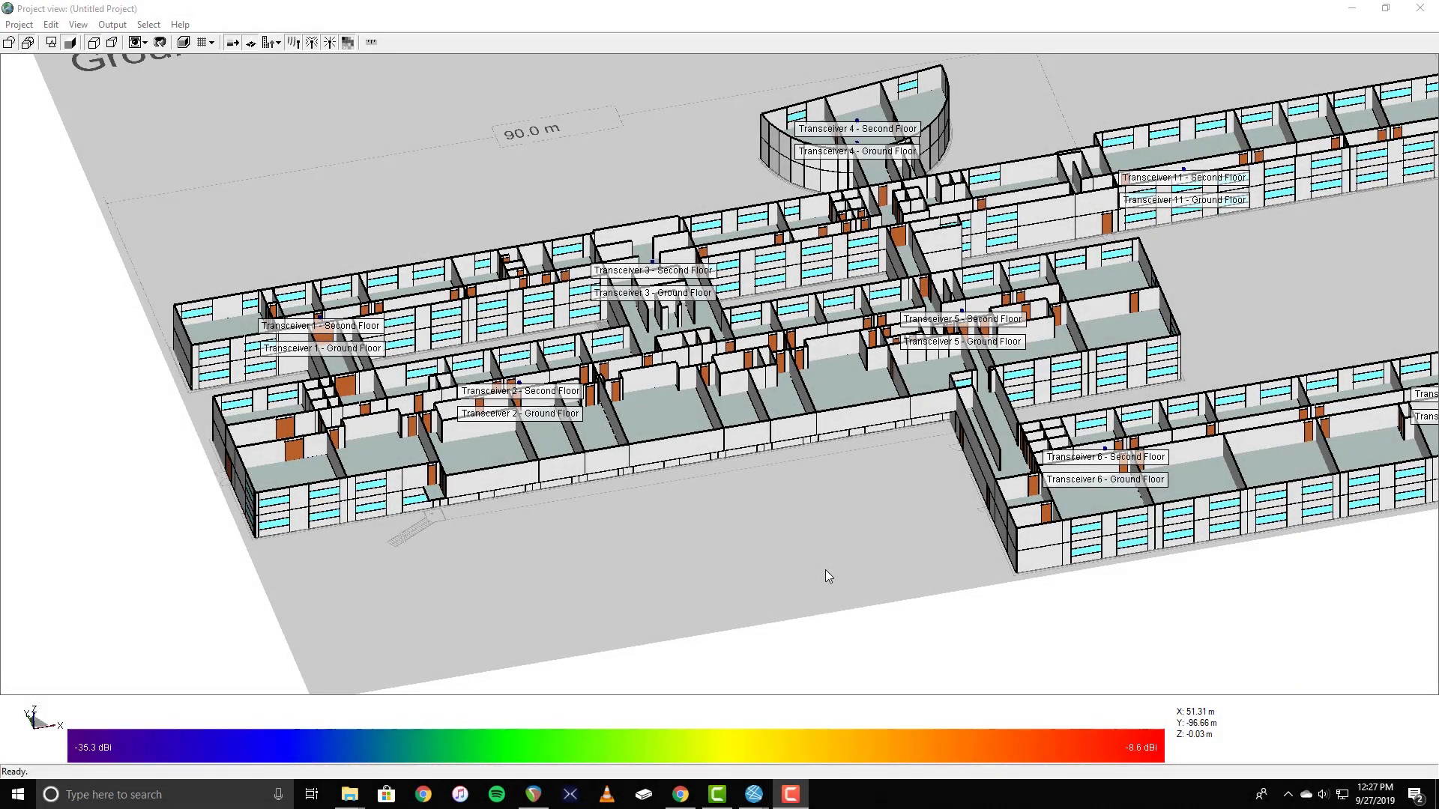
{"action": "left_click_drag", "start_coordinate": [825, 570], "coordinate": [252, 658]}
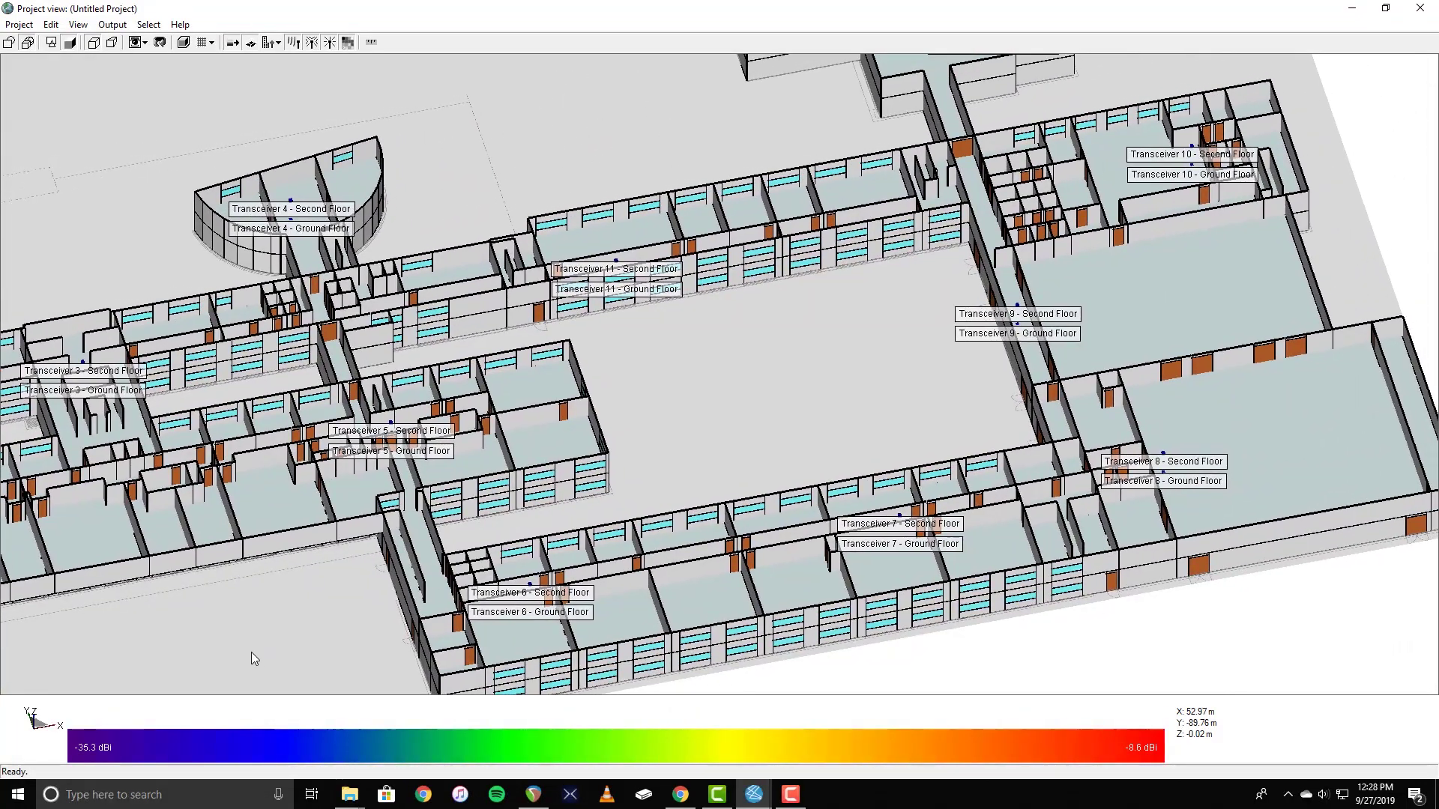
{"action": "left_click_drag", "start_coordinate": [673, 407], "coordinate": [640, 751]}
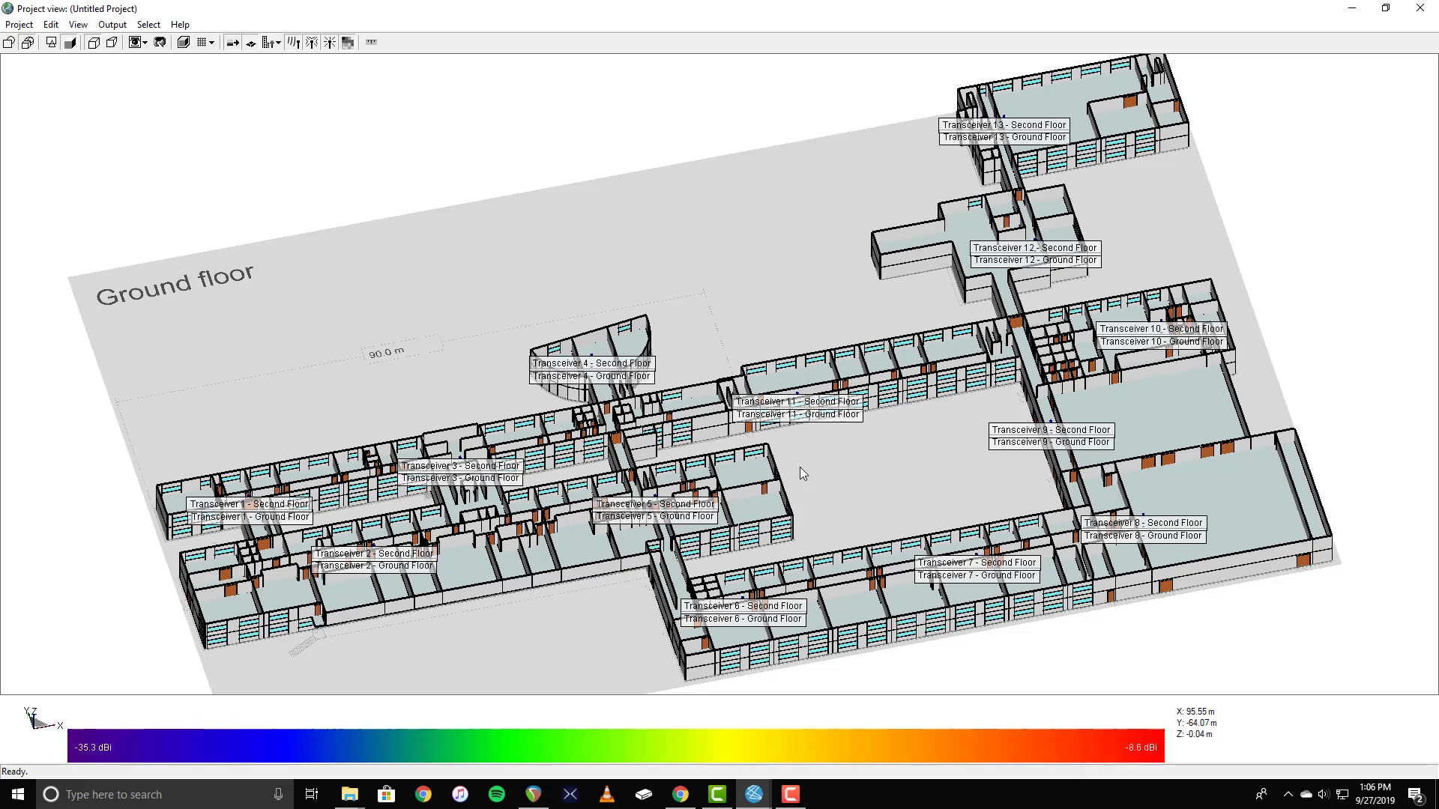
Create a study area with Fit to features, opening its X3D properties with 0.25° ray spacing.
{"action": "right_click", "coordinate": [802, 469]}
{"action": "mouse_move", "coordinate": [820, 479]}
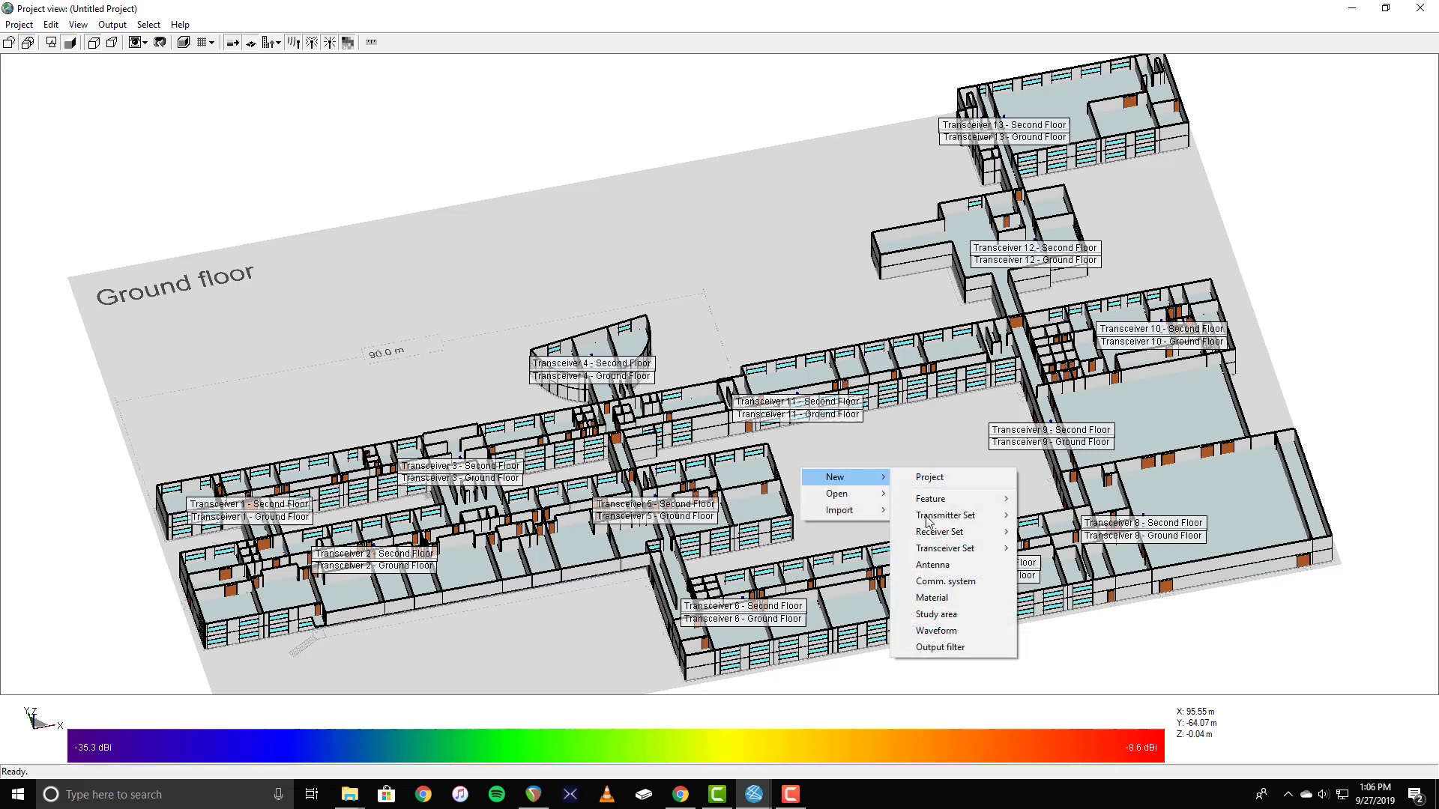
{"action": "left_click", "coordinate": [937, 614]}
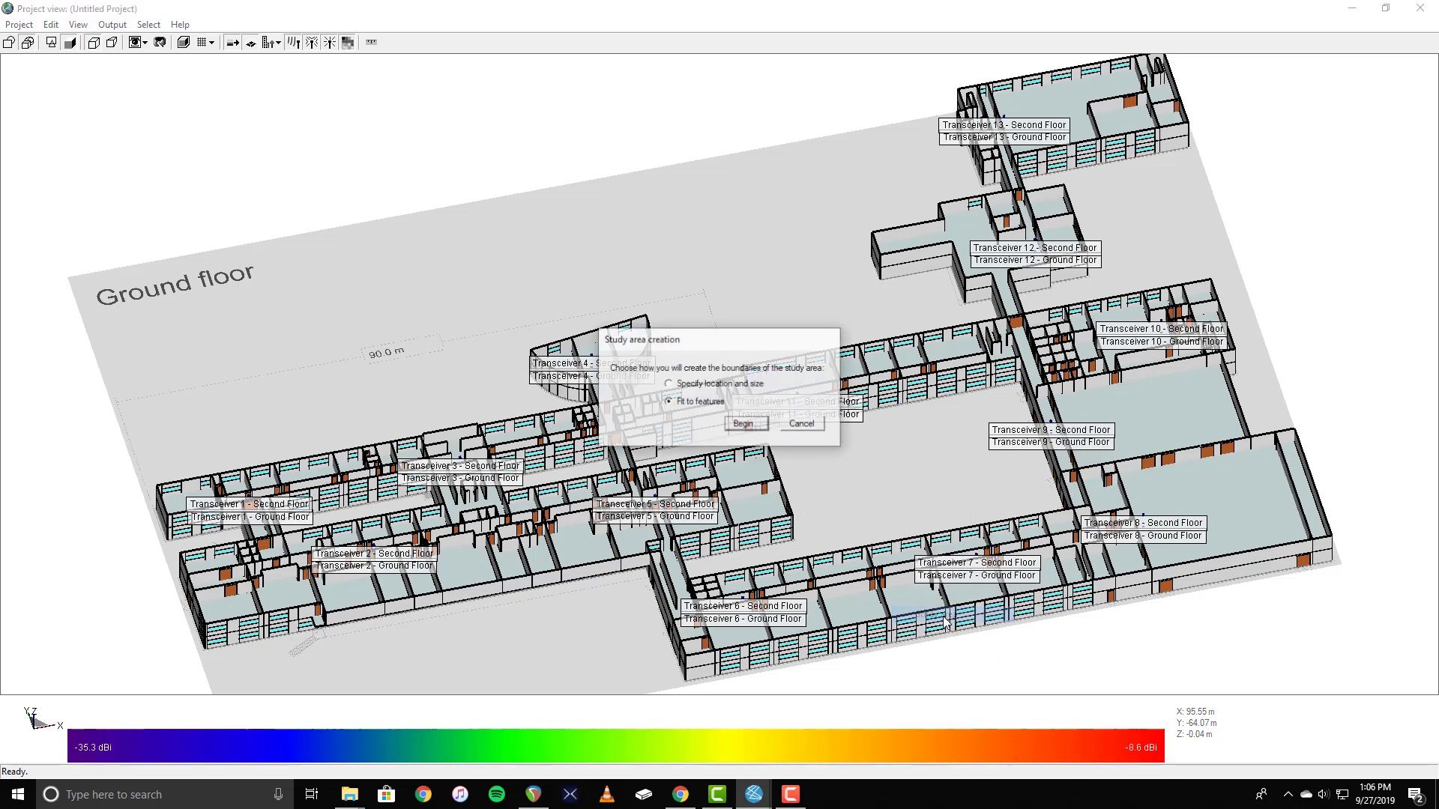
{"action": "left_click", "coordinate": [708, 403]}
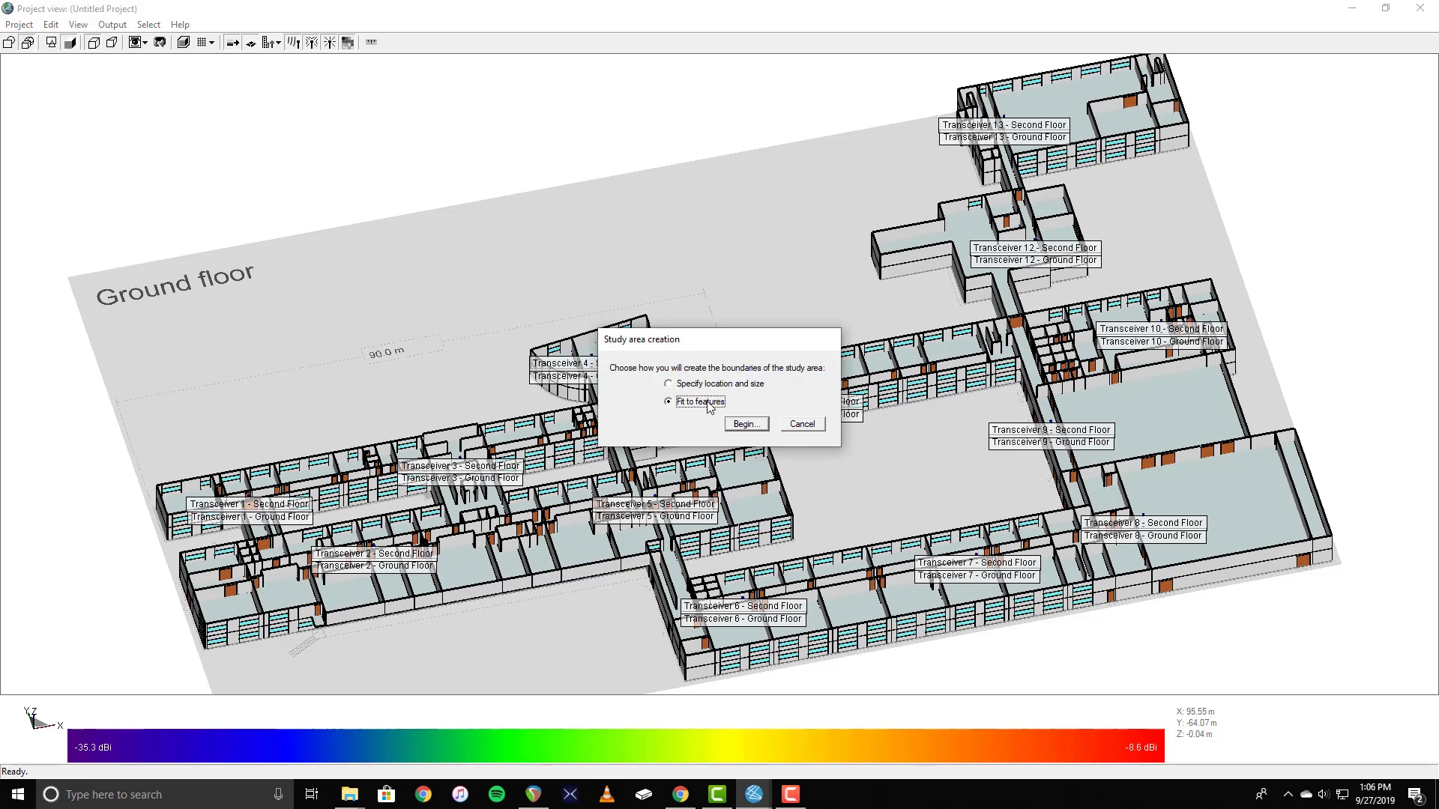
{"action": "left_click", "coordinate": [744, 425]}
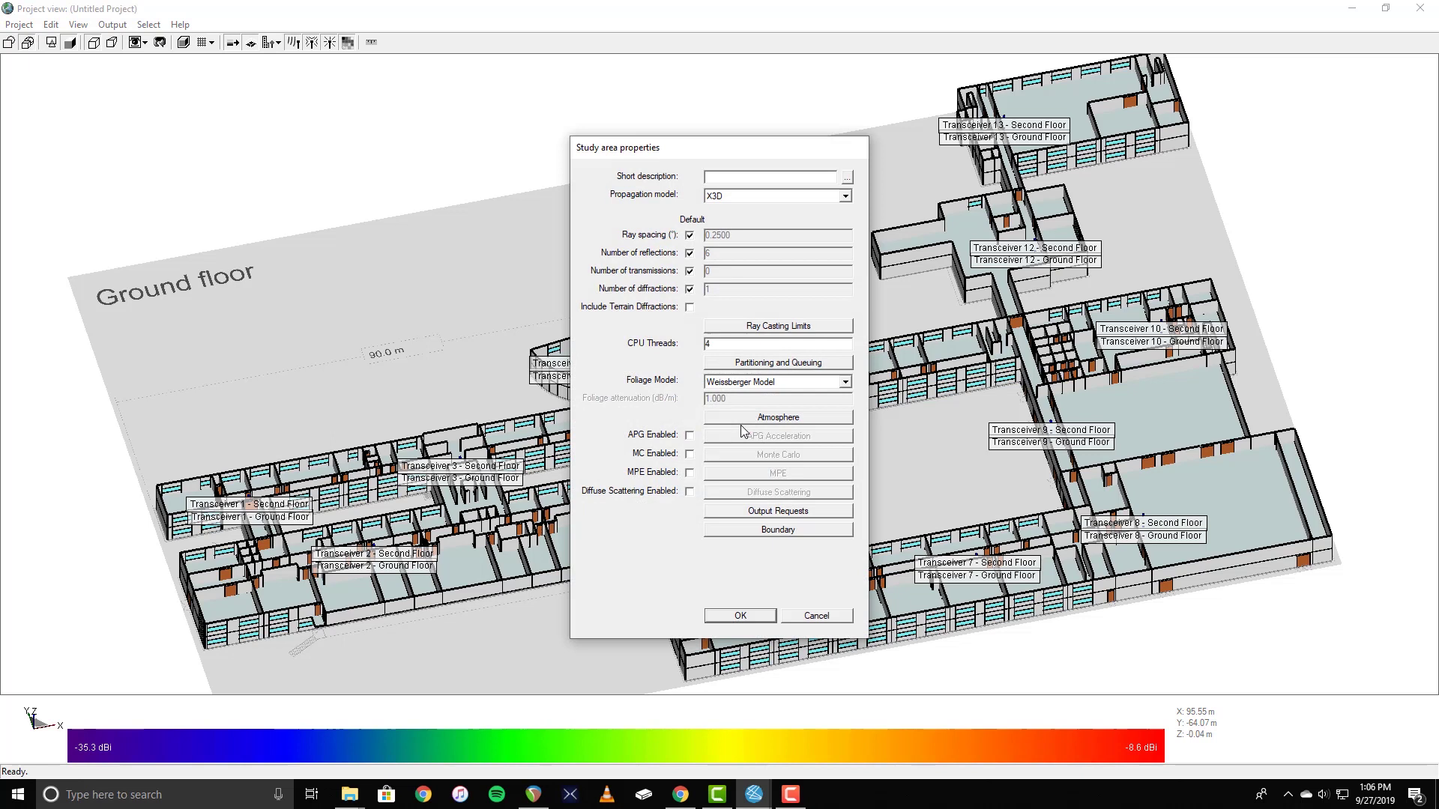
Rename the study area to '6R_4T_1D' and select the X3D propagation model.
{"action": "left_click", "coordinate": [767, 179]}
{"action": "type", "text": "6R_4T_1D"}
{"action": "left_click", "coordinate": [763, 197]}
{"action": "left_click", "coordinate": [757, 219]}
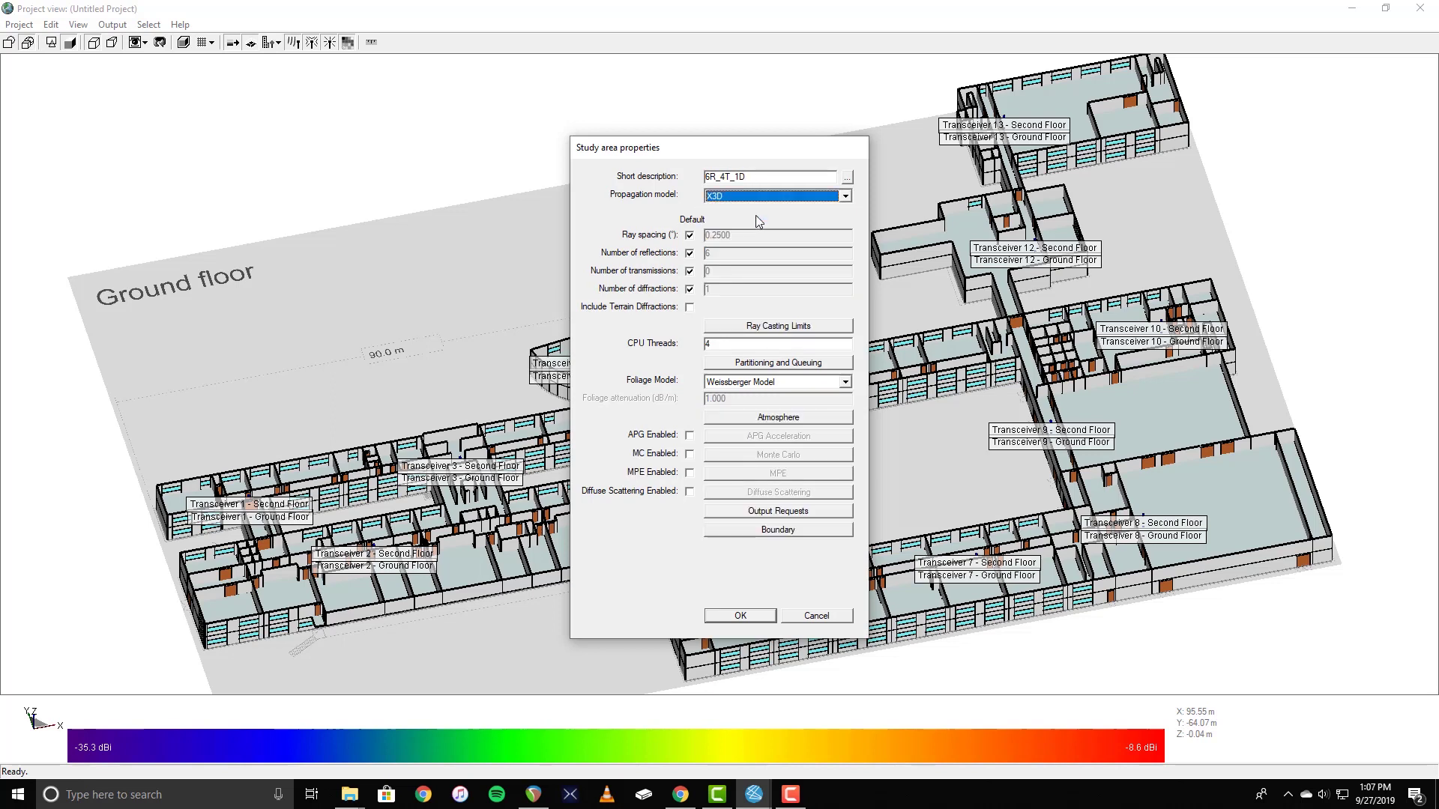
Enable custom counts for reflections, transmissions and diffractions, and select the transmissions value to change it to 4.
{"action": "left_click", "coordinate": [689, 254]}
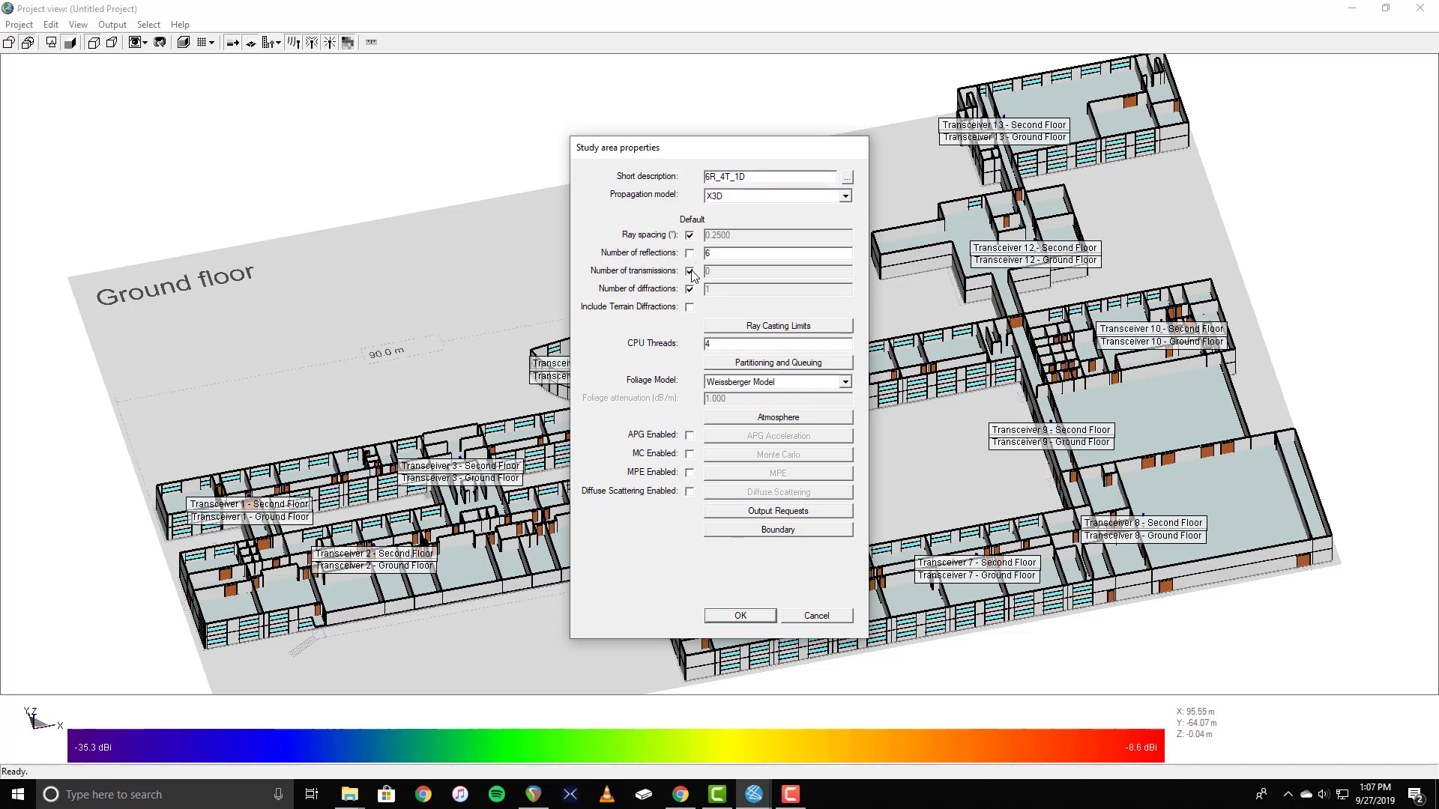
{"action": "left_click", "coordinate": [689, 271]}
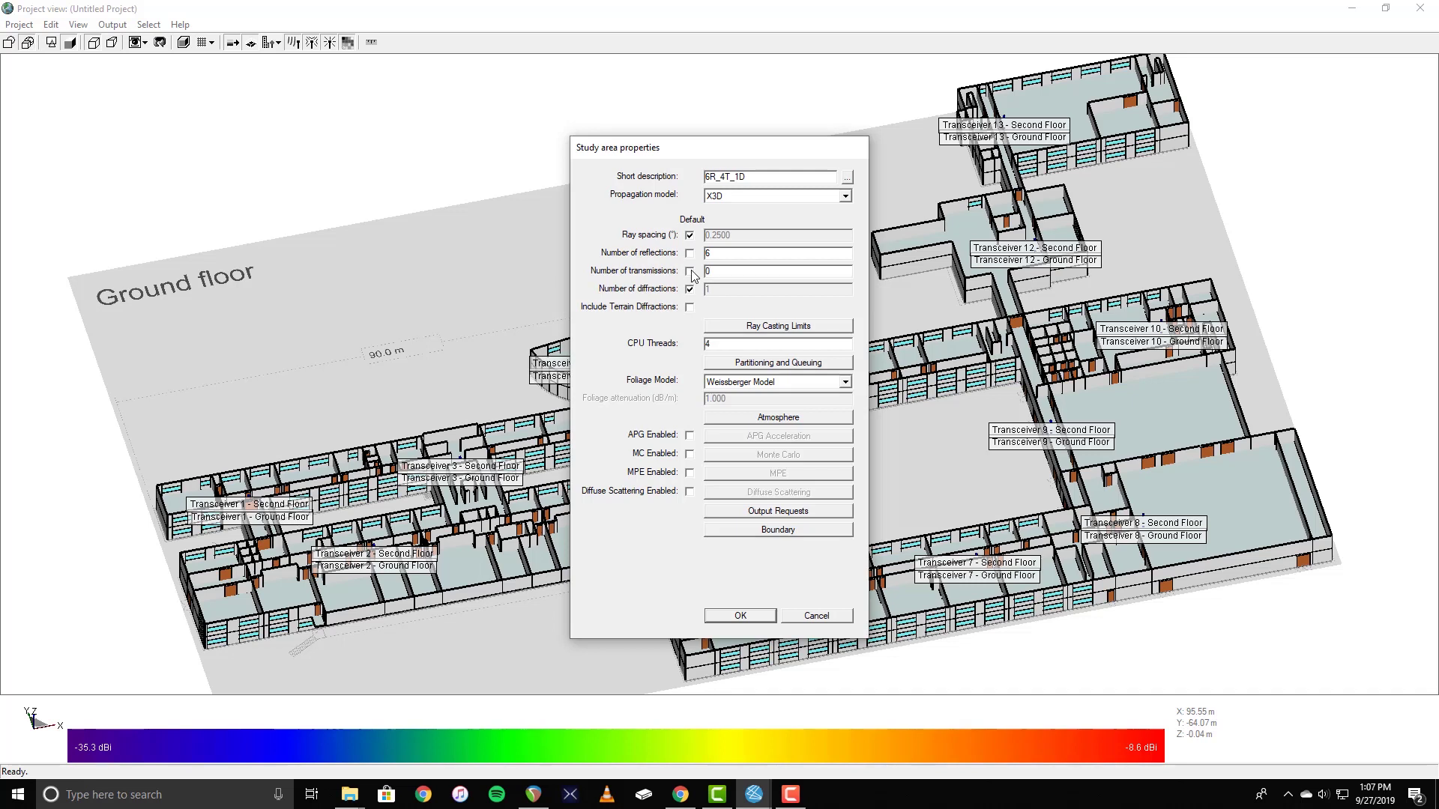
{"action": "left_click", "coordinate": [690, 291]}
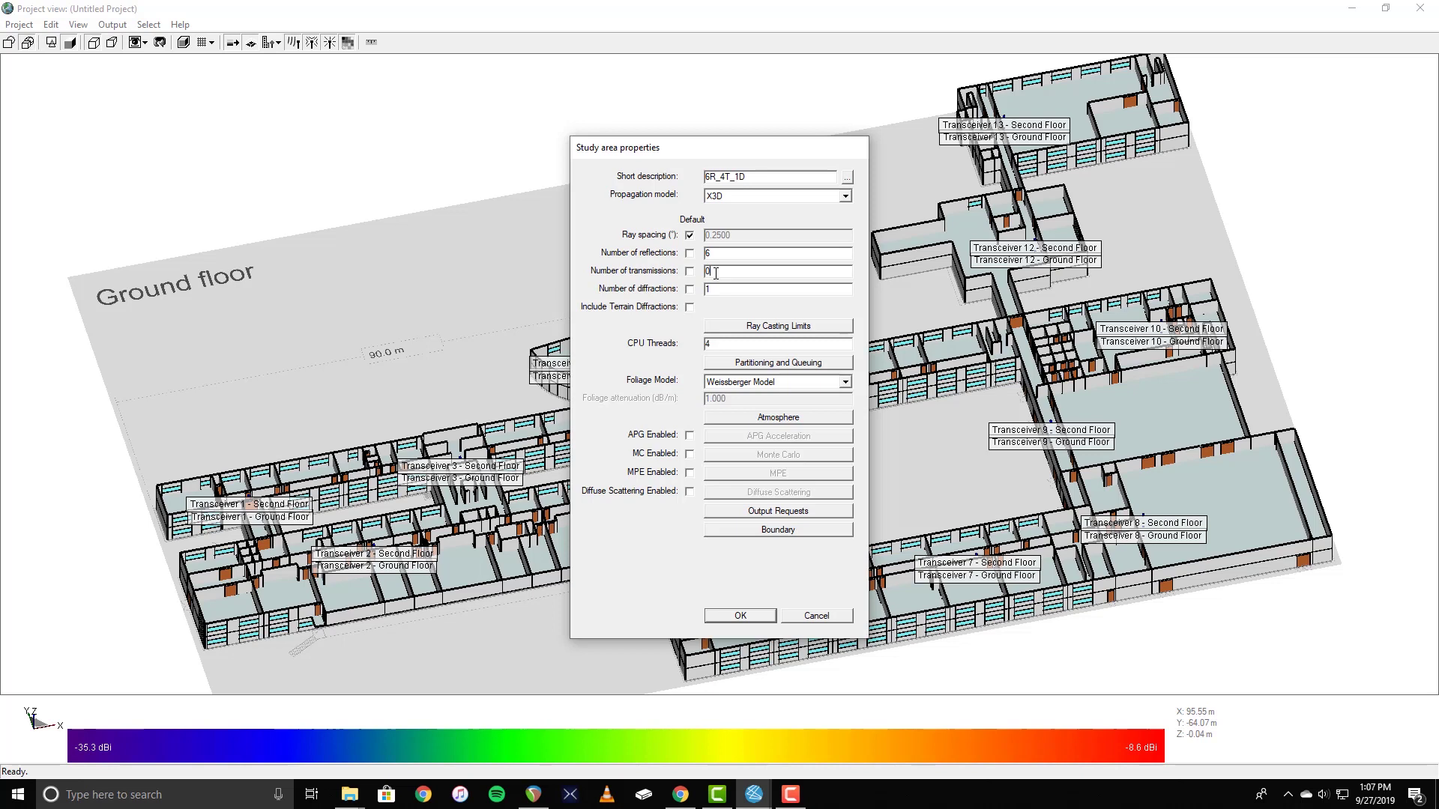
{"action": "left_click_drag", "start_coordinate": [716, 273], "coordinate": [706, 271]}
Add complex impulse response, direction of arrival and time of arrival to the output requests.
{"action": "left_click", "coordinate": [739, 511]}
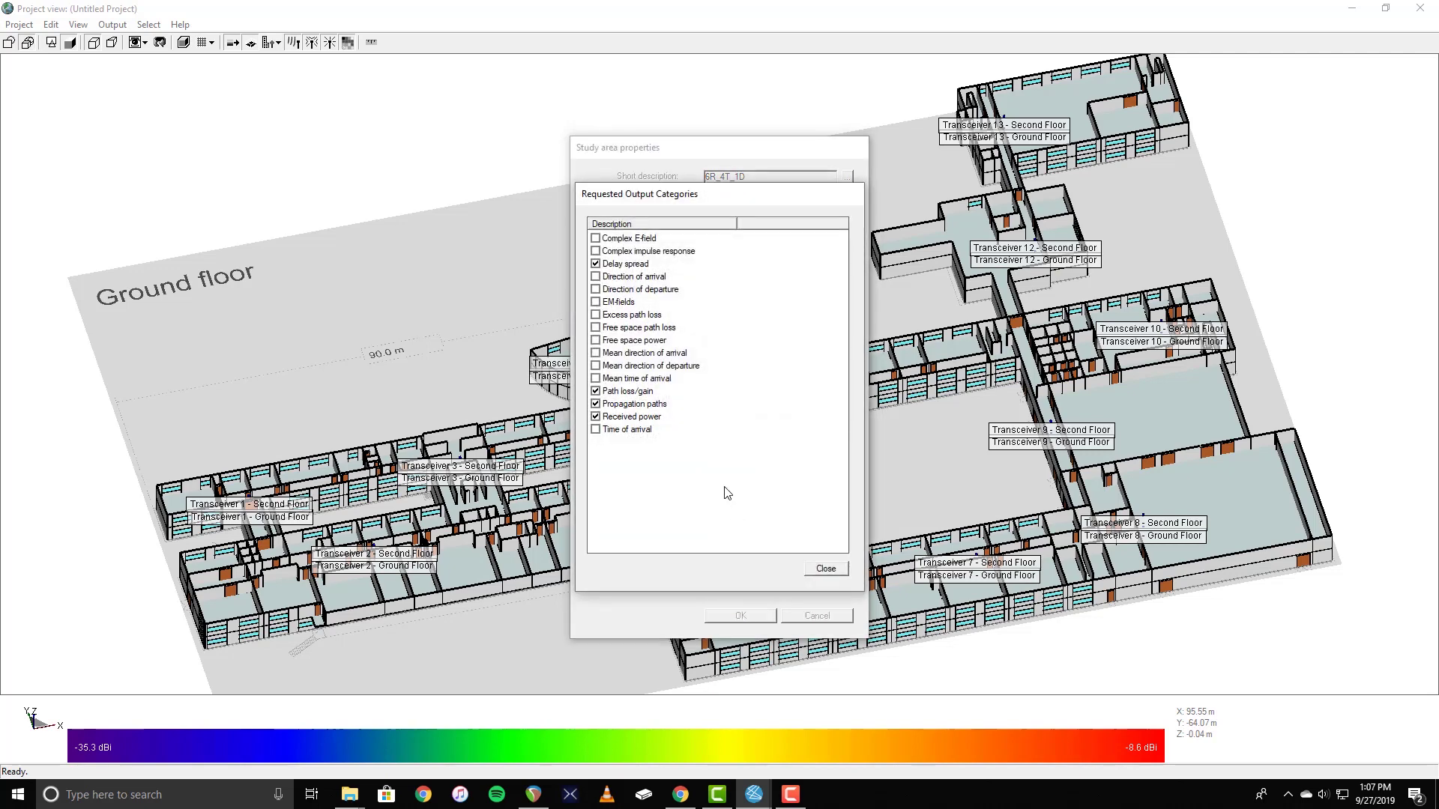
{"action": "left_click", "coordinate": [596, 251]}
{"action": "left_click", "coordinate": [595, 276]}
{"action": "left_click", "coordinate": [597, 430]}
{"action": "left_click", "coordinate": [827, 569]}
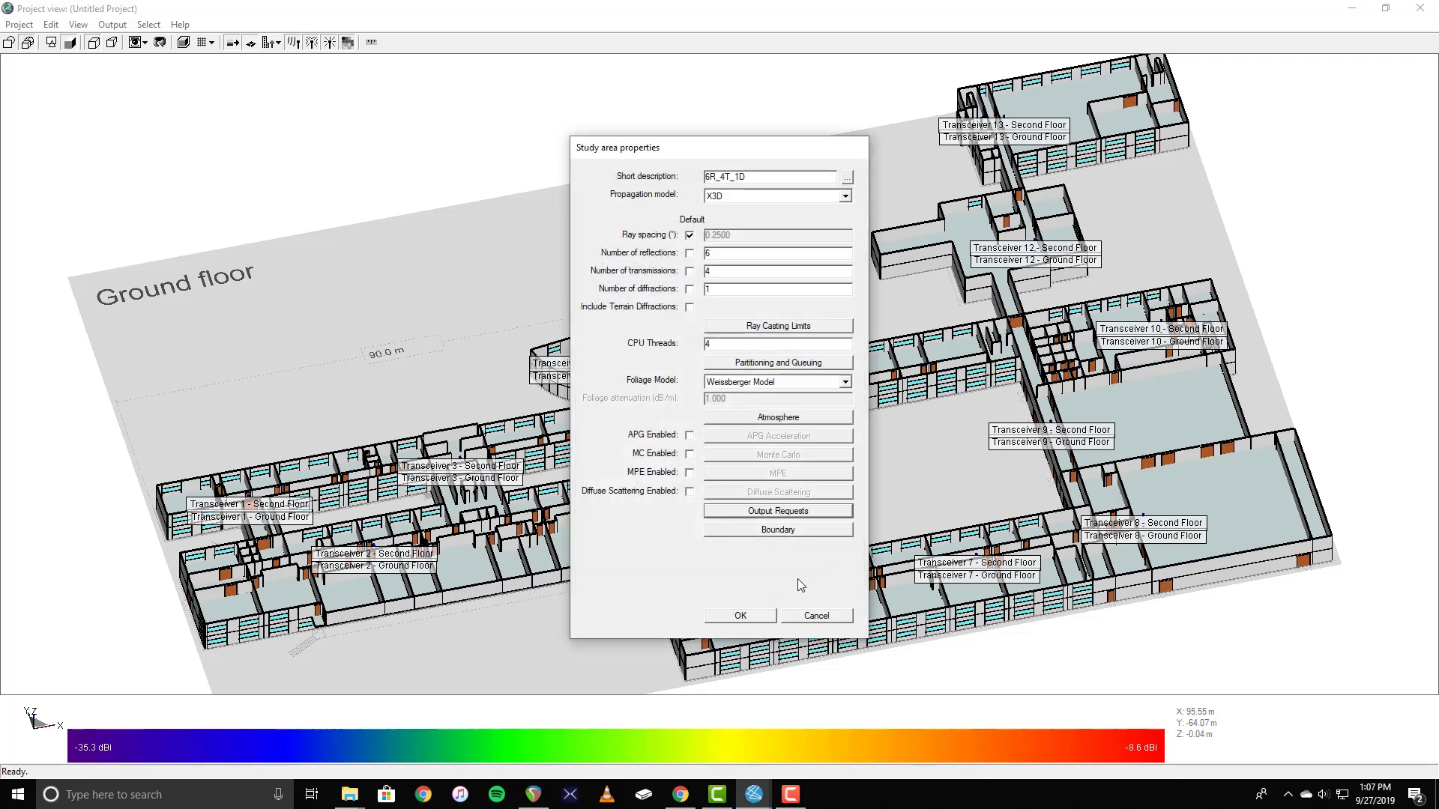
Apply the study area settings and return to the main project window.
{"action": "left_click", "coordinate": [742, 615]}
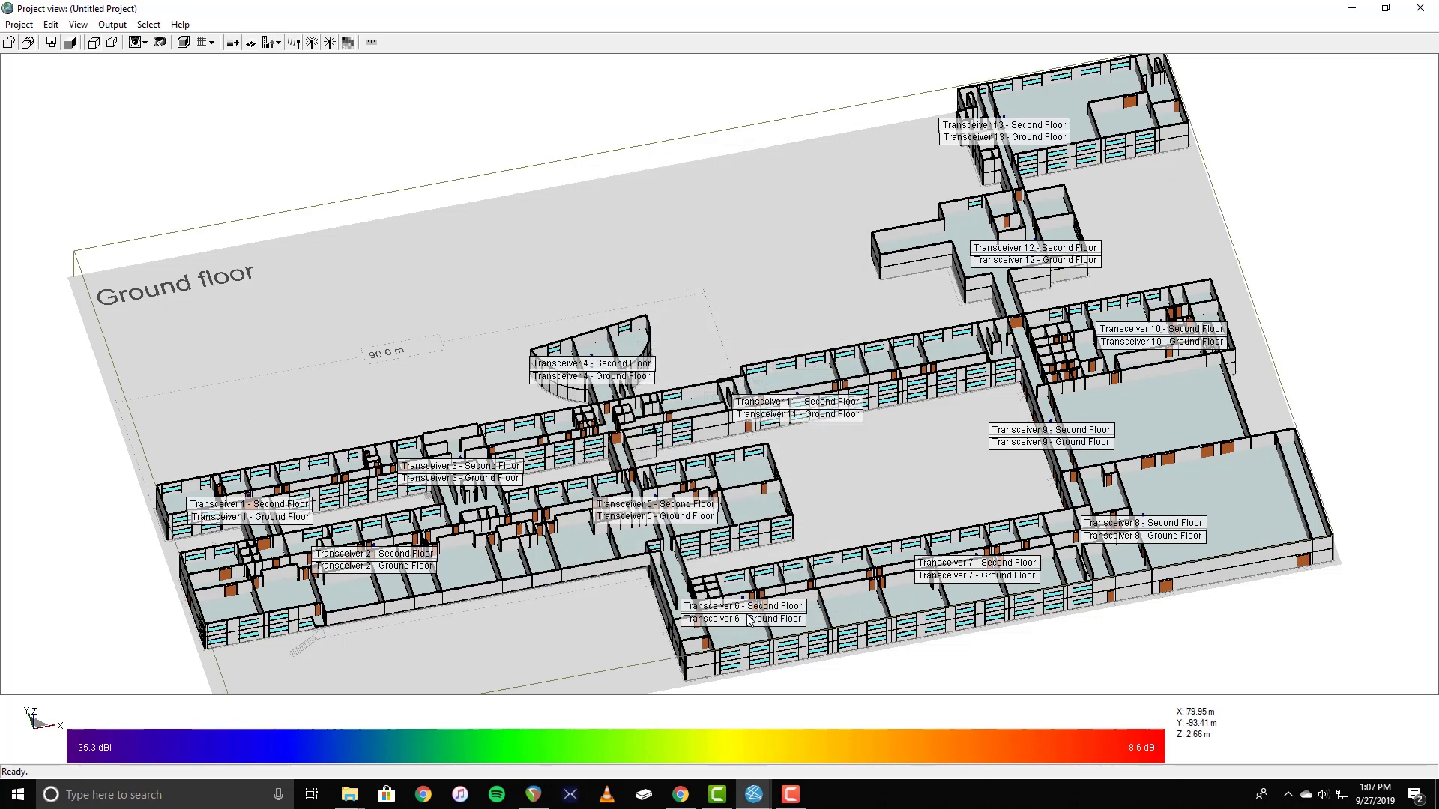
{"action": "mouse_move", "coordinate": [754, 800]}
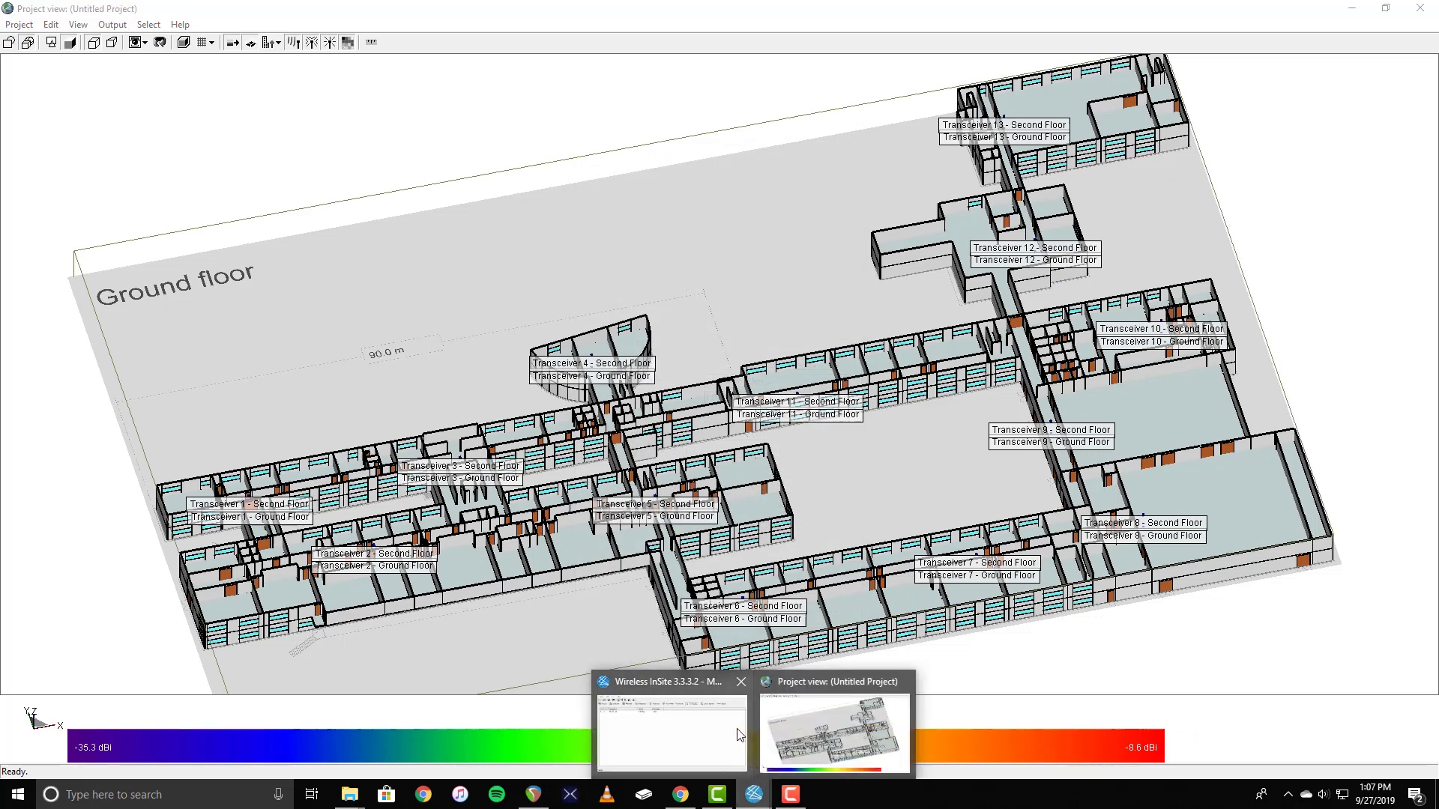
{"action": "left_click", "coordinate": [735, 723]}
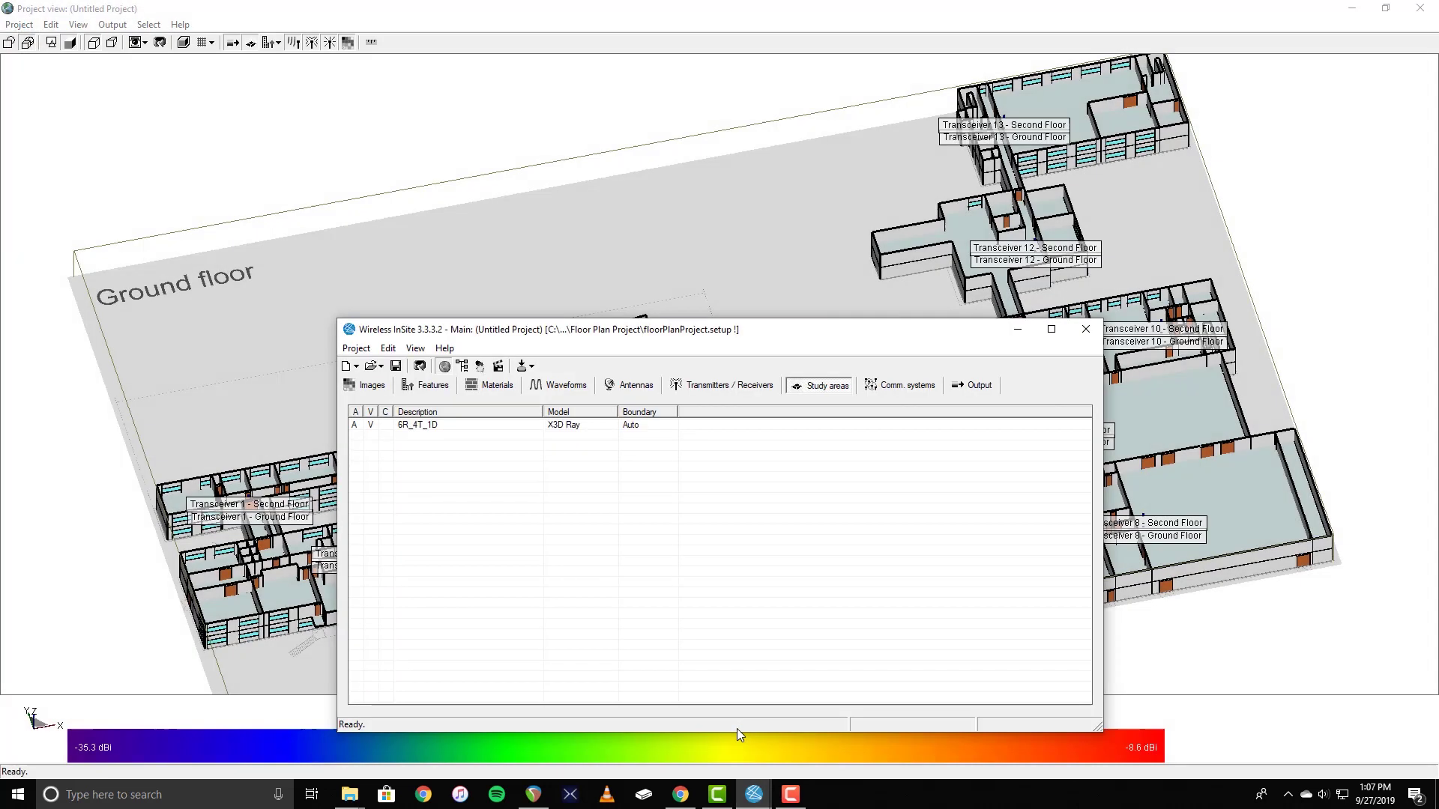
Run a new calculation after saving the project and acknowledging the study-area origin notice.
{"action": "left_click", "coordinate": [530, 367]}
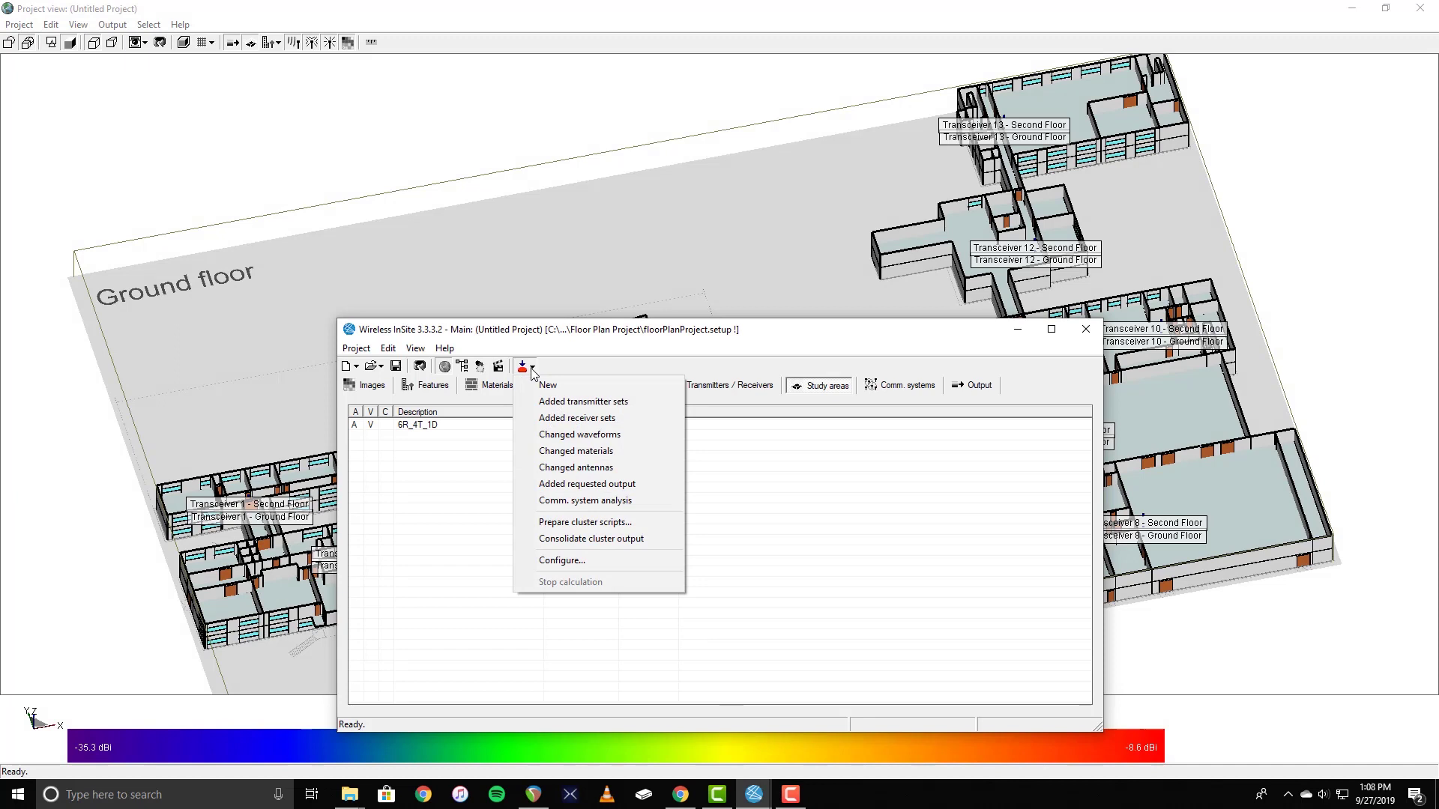
{"action": "left_click", "coordinate": [548, 387]}
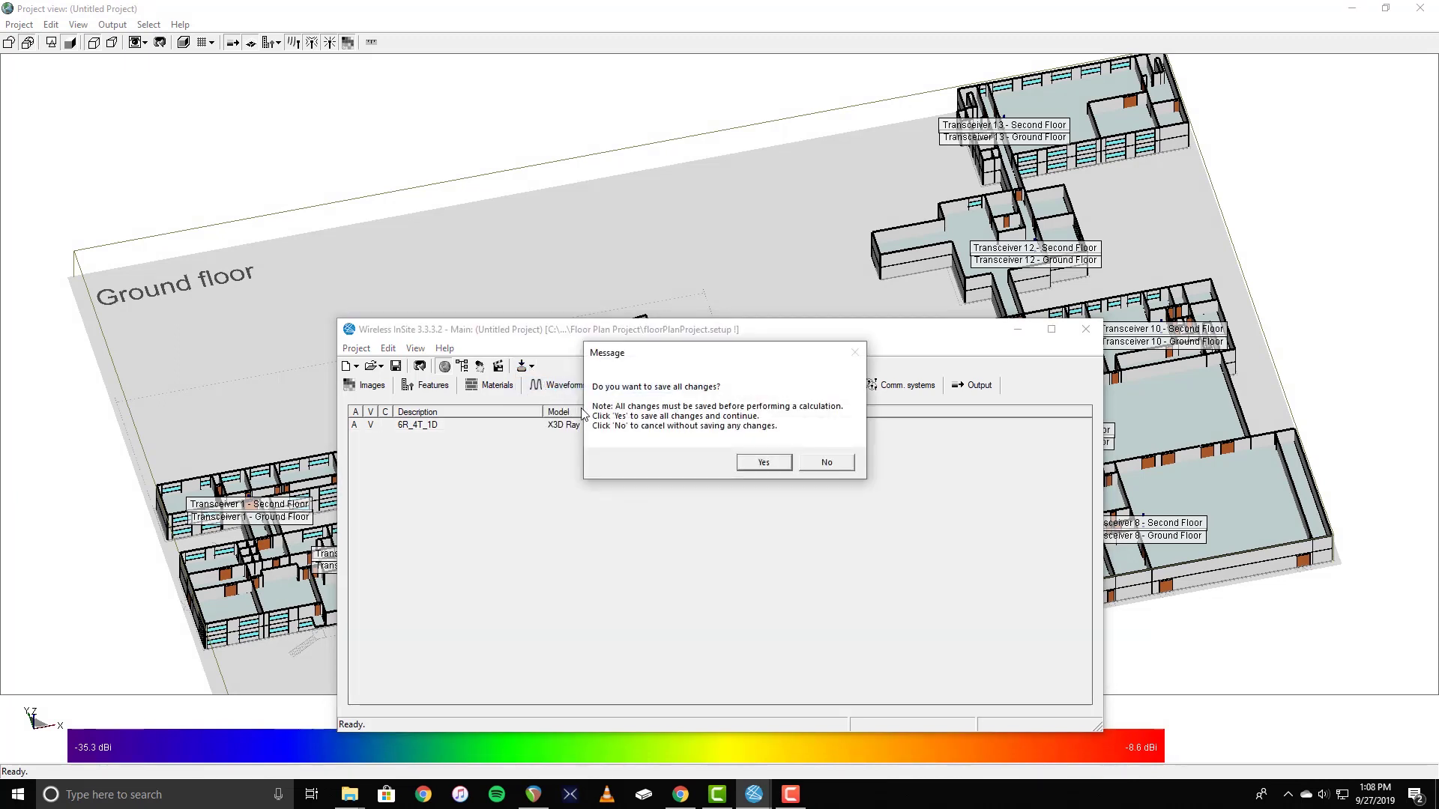
{"action": "left_click", "coordinate": [766, 462]}
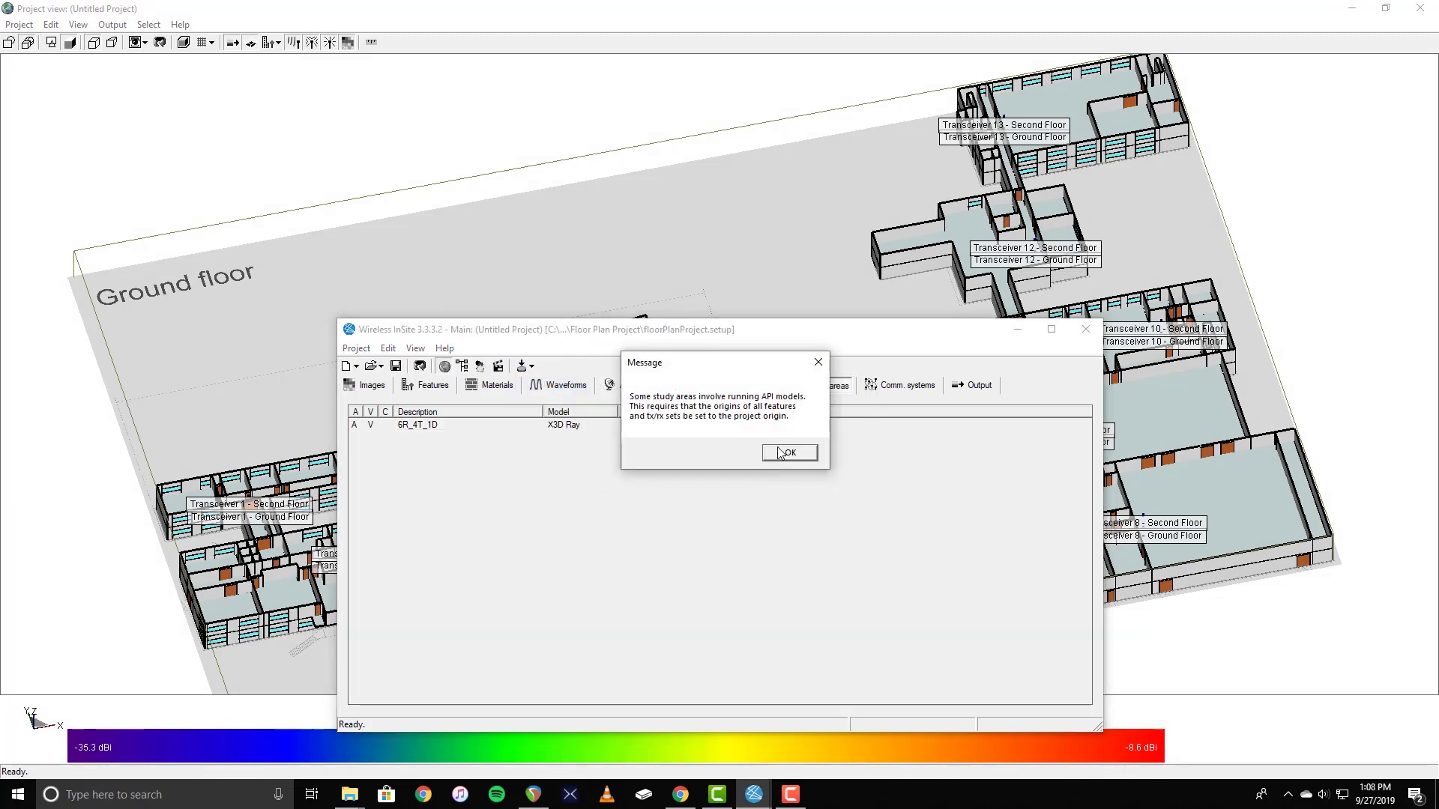
{"action": "left_click", "coordinate": [789, 453]}
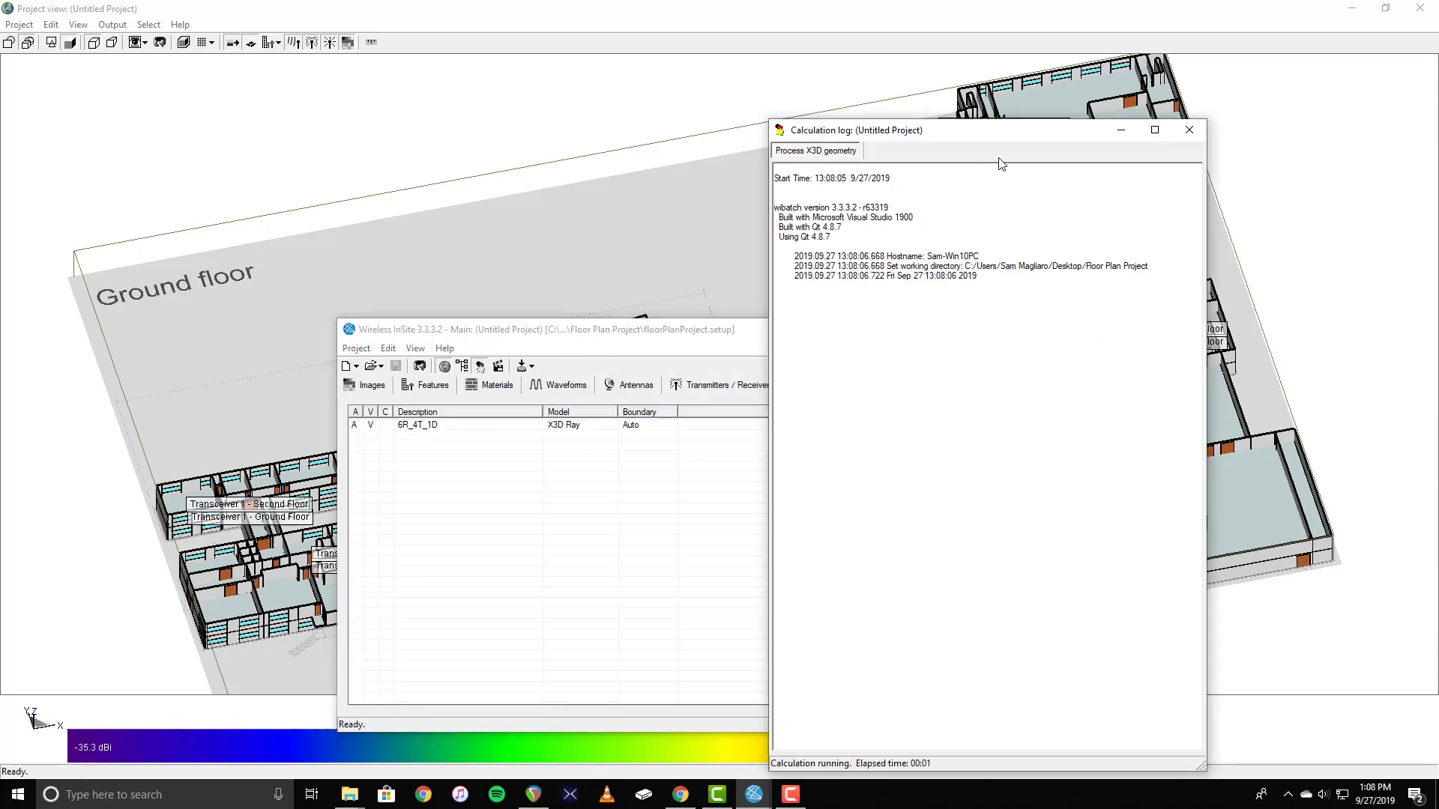
{"action": "left_click_drag", "start_coordinate": [1004, 138], "coordinate": [829, 88]}
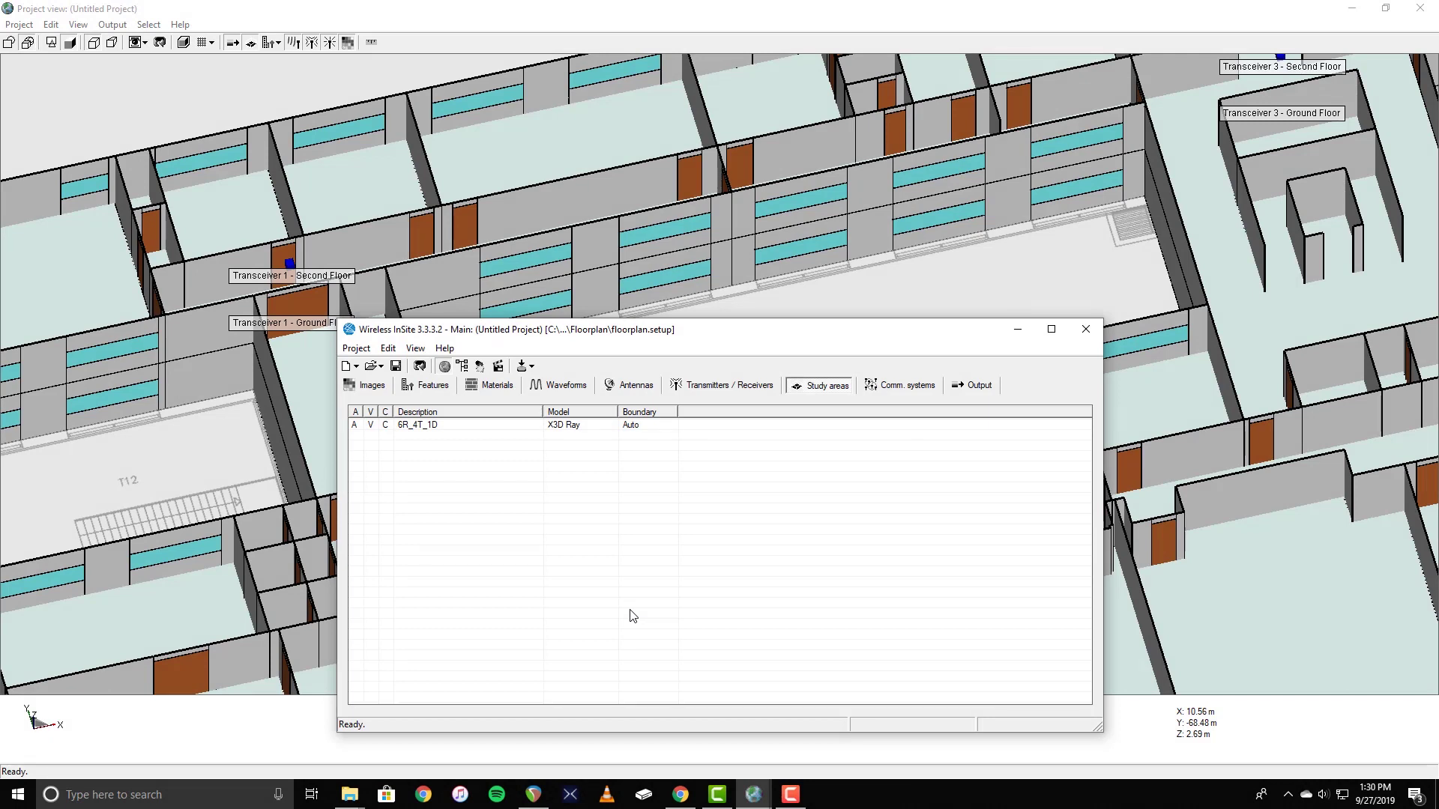
Expand 6R_4T_1D propagation paths from Transceiver 1 to Transceiver 2 (Second Floor), showing Receiver #1.
{"action": "left_click", "coordinate": [968, 386]}
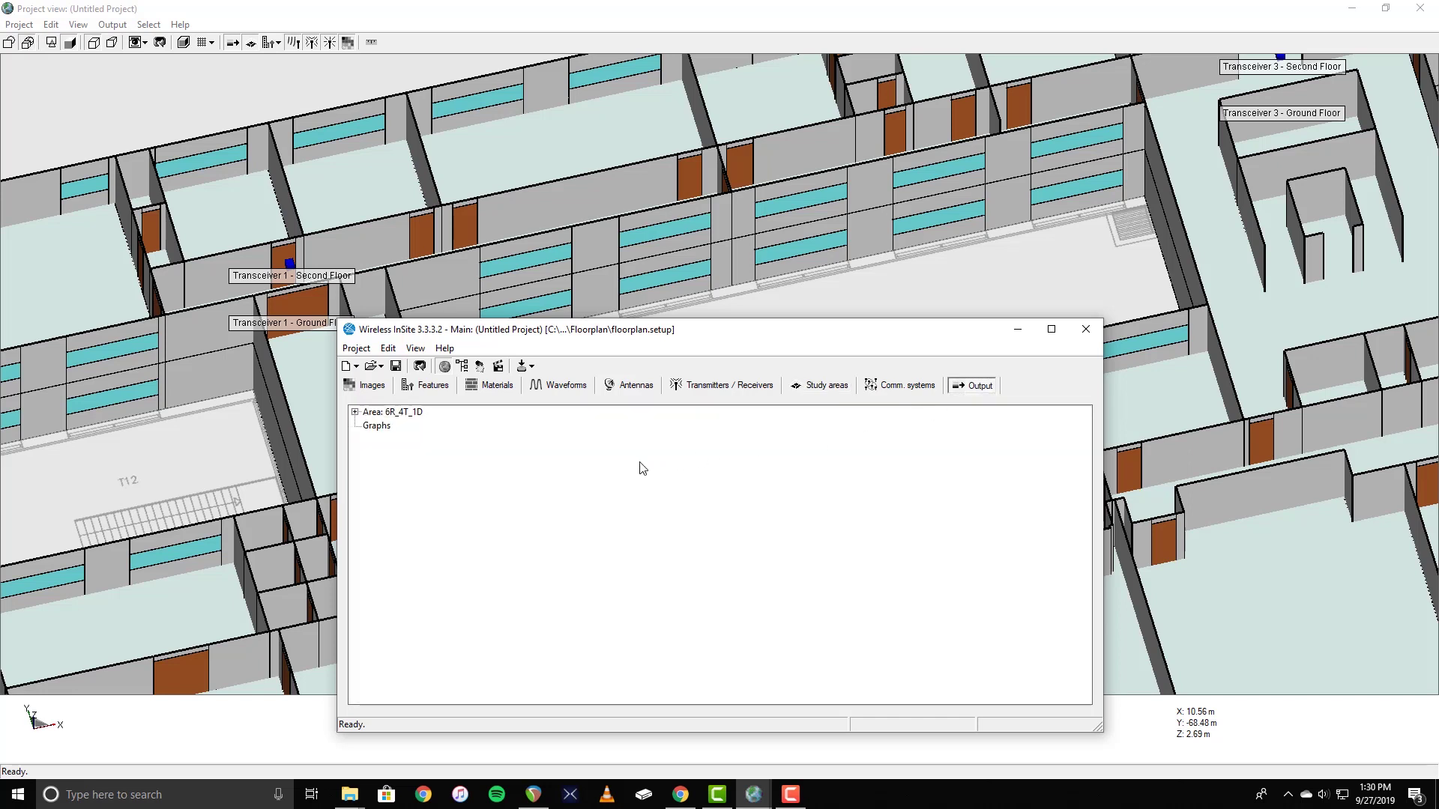
{"action": "left_click", "coordinate": [355, 412]}
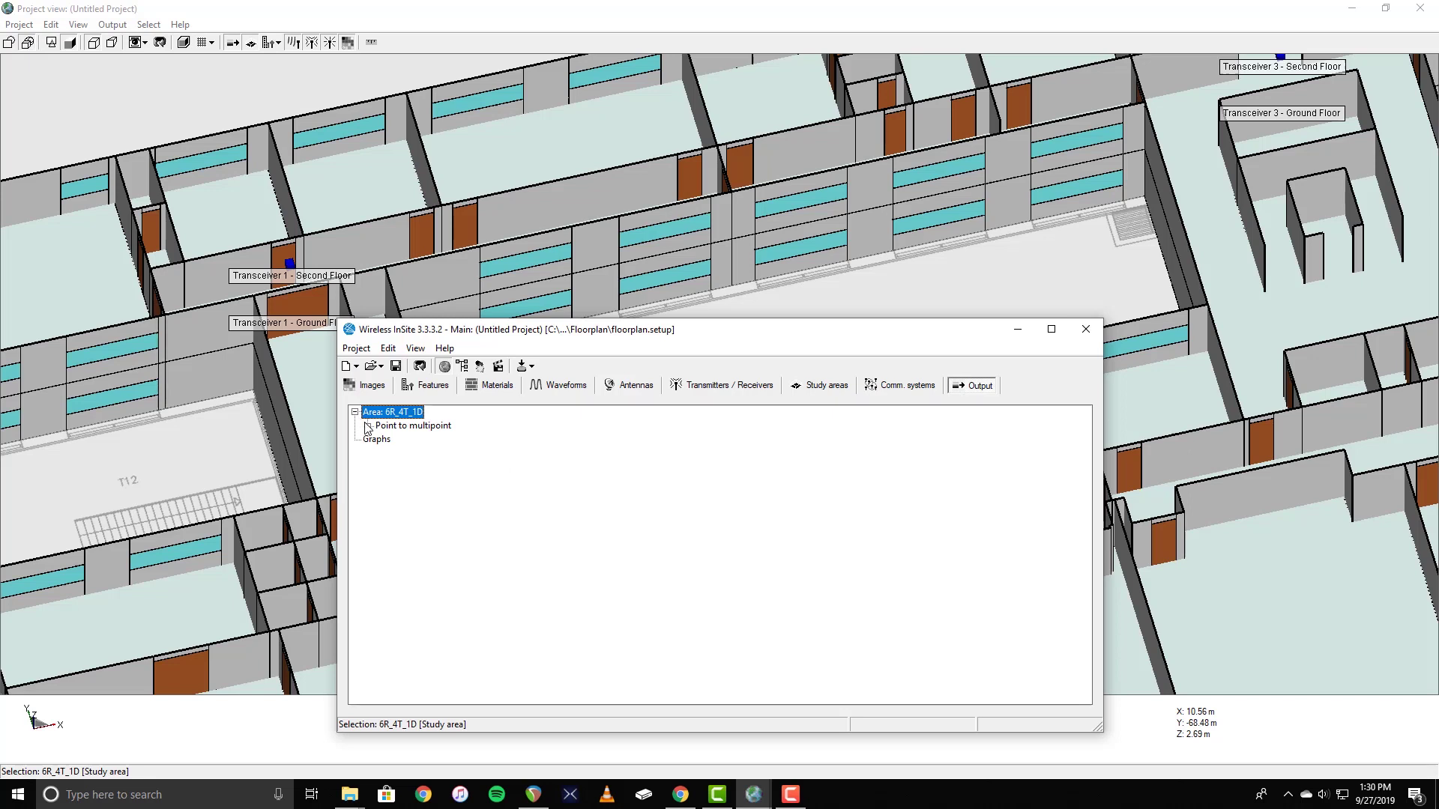
{"action": "left_click", "coordinate": [367, 425]}
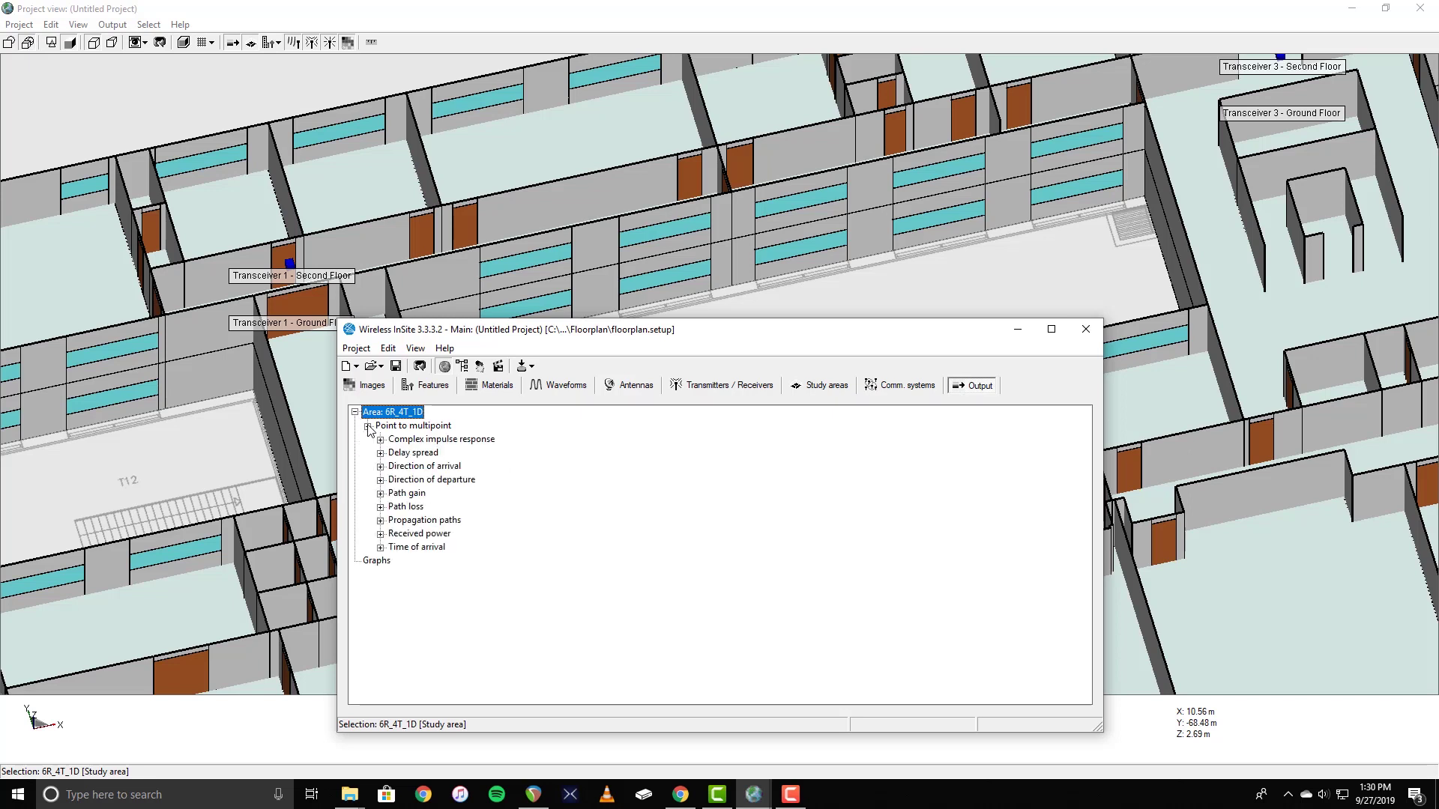
{"action": "left_click", "coordinate": [403, 522]}
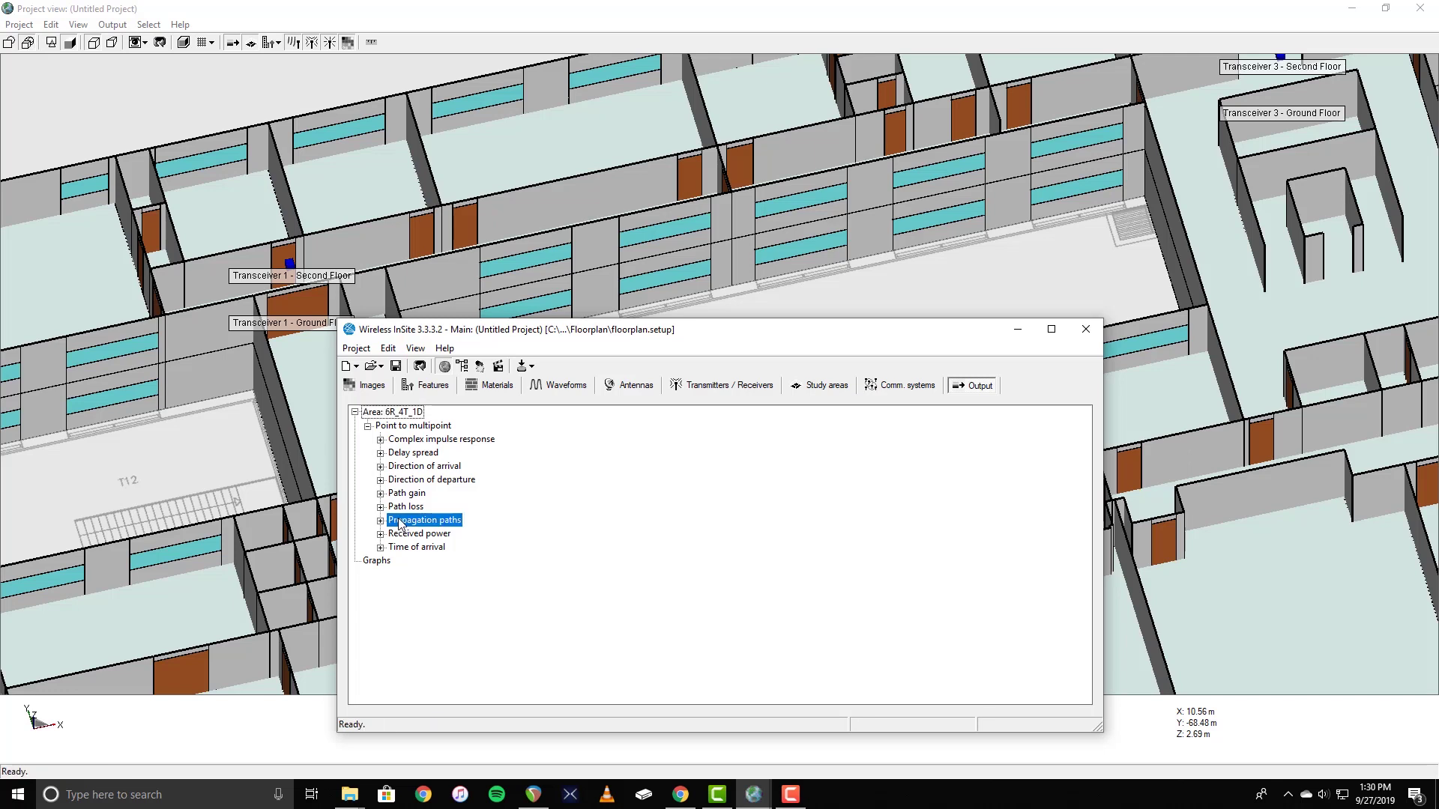
{"action": "left_click", "coordinate": [380, 520]}
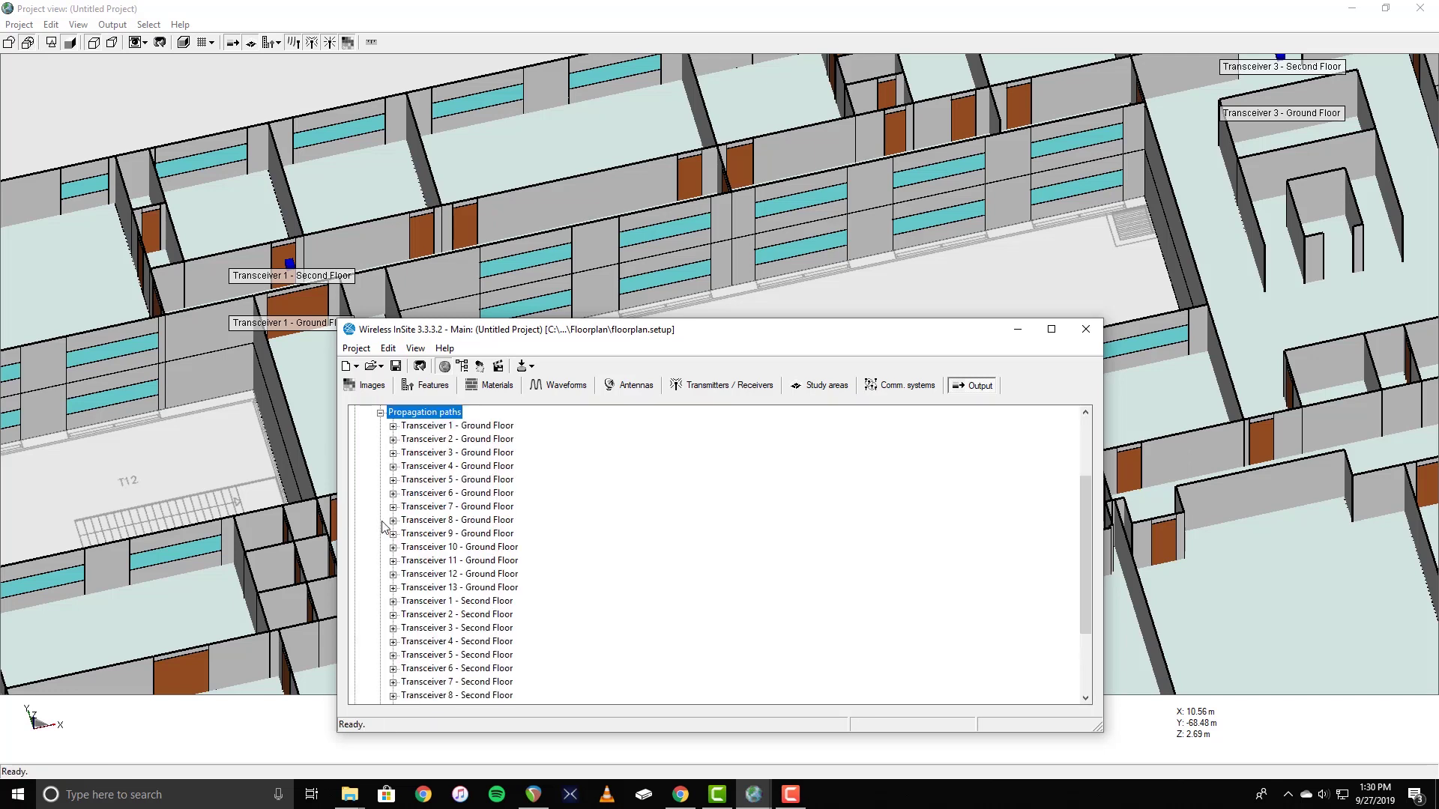
{"action": "left_click", "coordinate": [393, 602]}
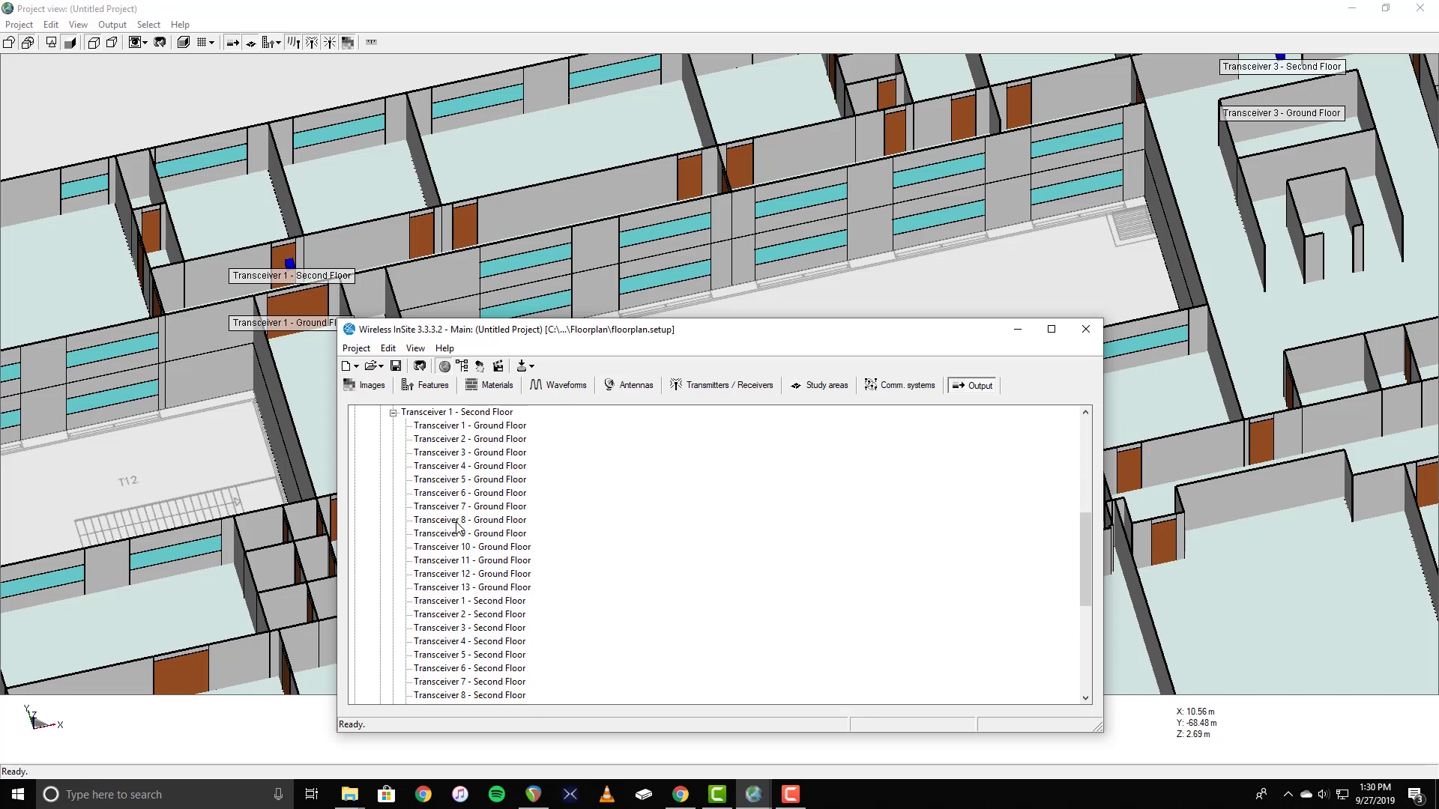
{"action": "left_click", "coordinate": [454, 616]}
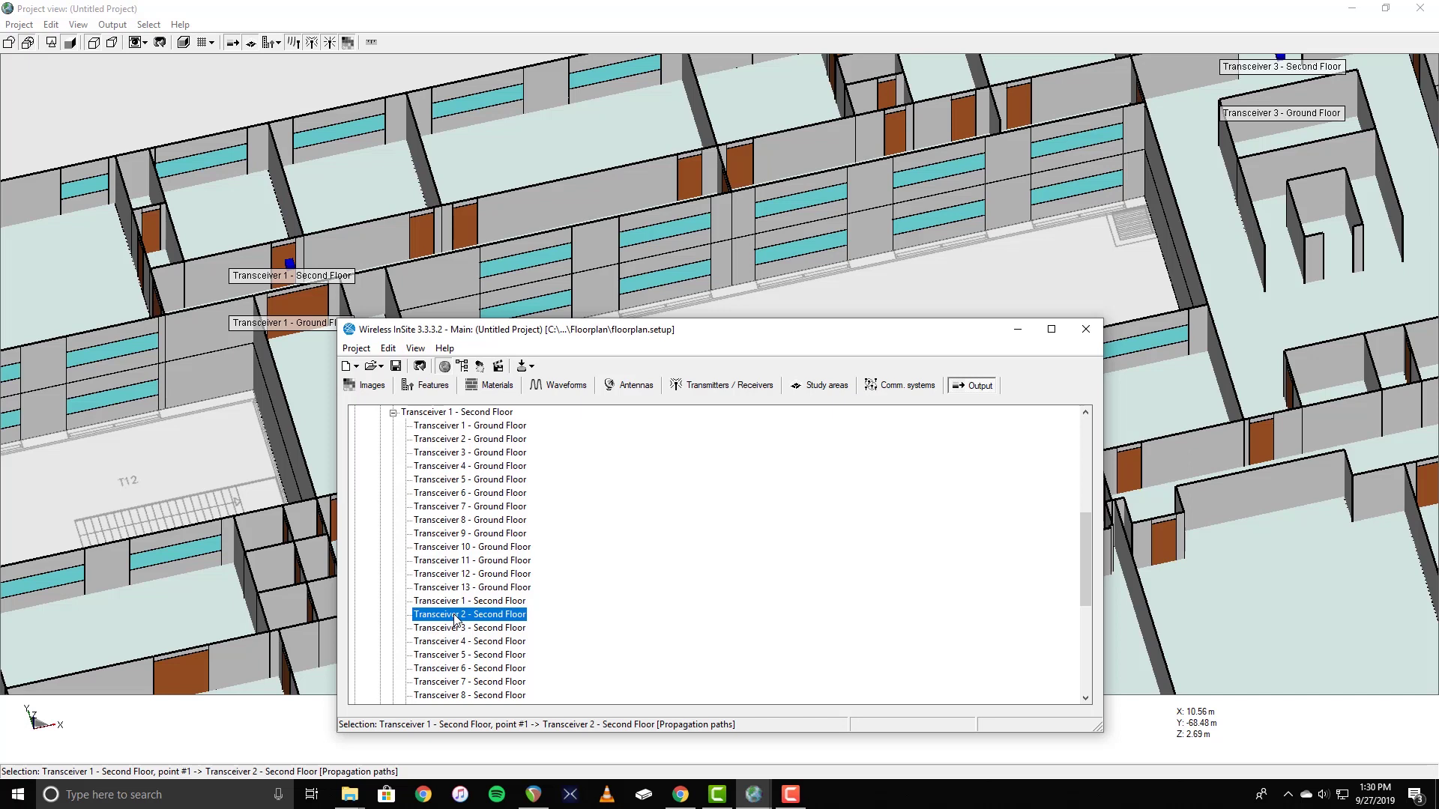
{"action": "right_click", "coordinate": [455, 617]}
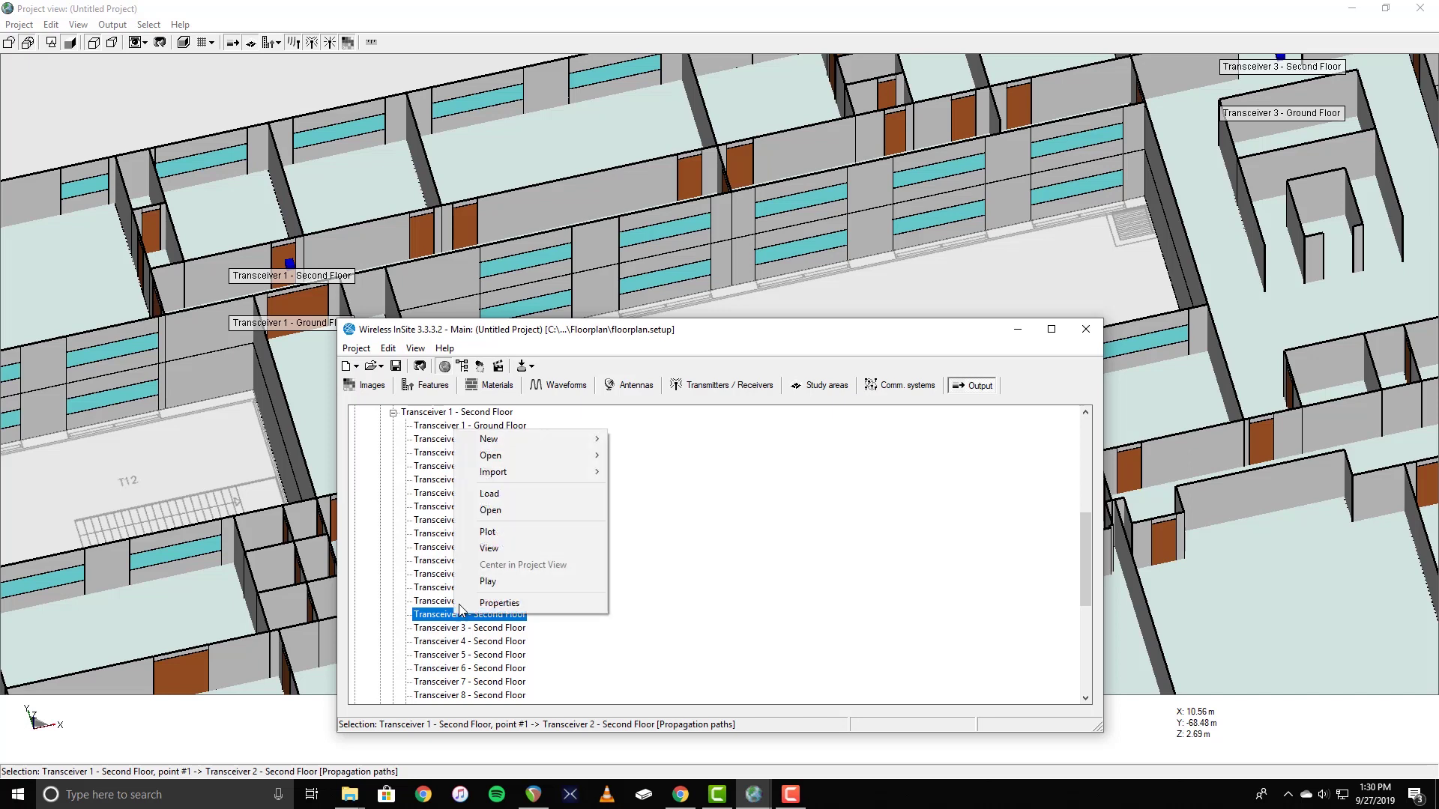
{"action": "left_click", "coordinate": [514, 495]}
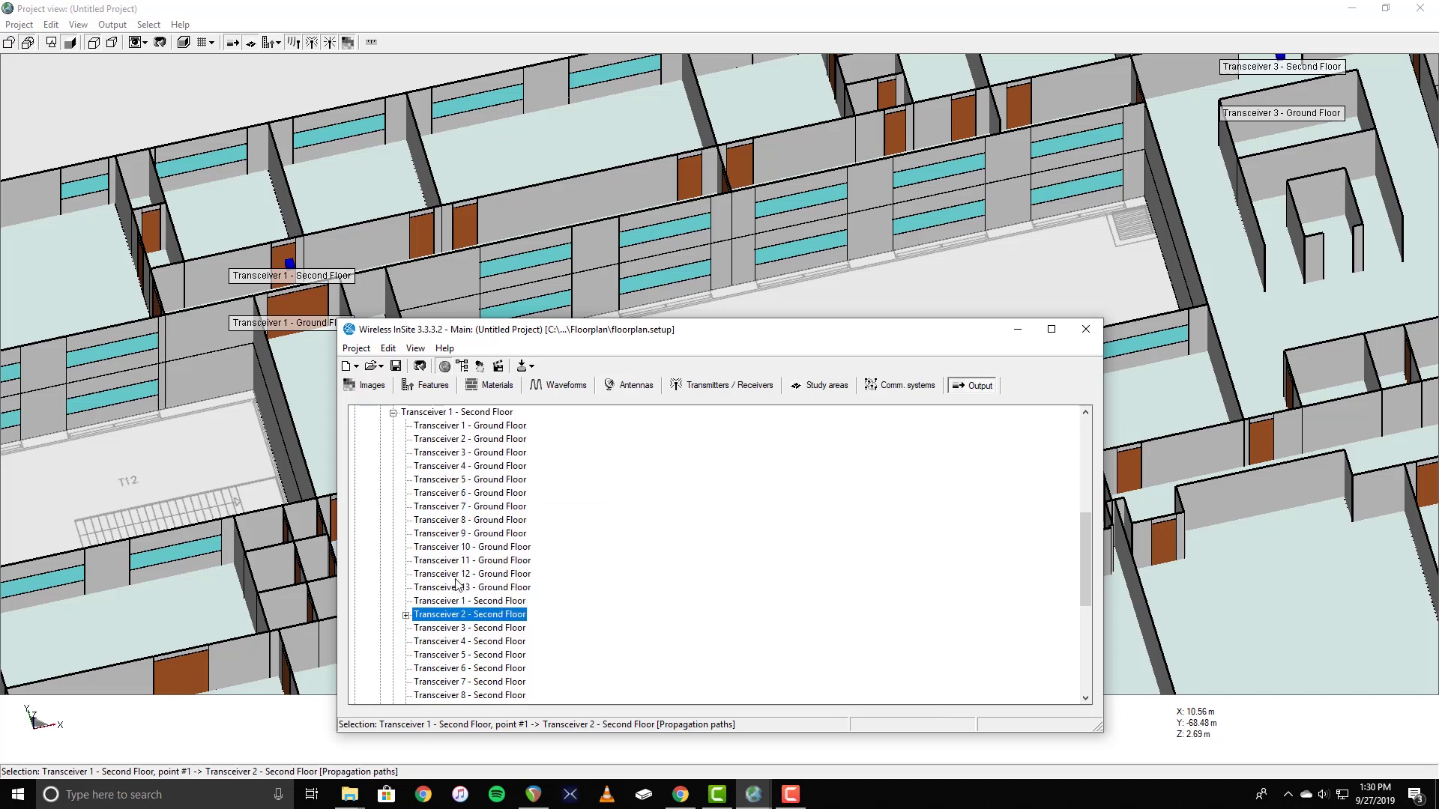
{"action": "left_click", "coordinate": [405, 616]}
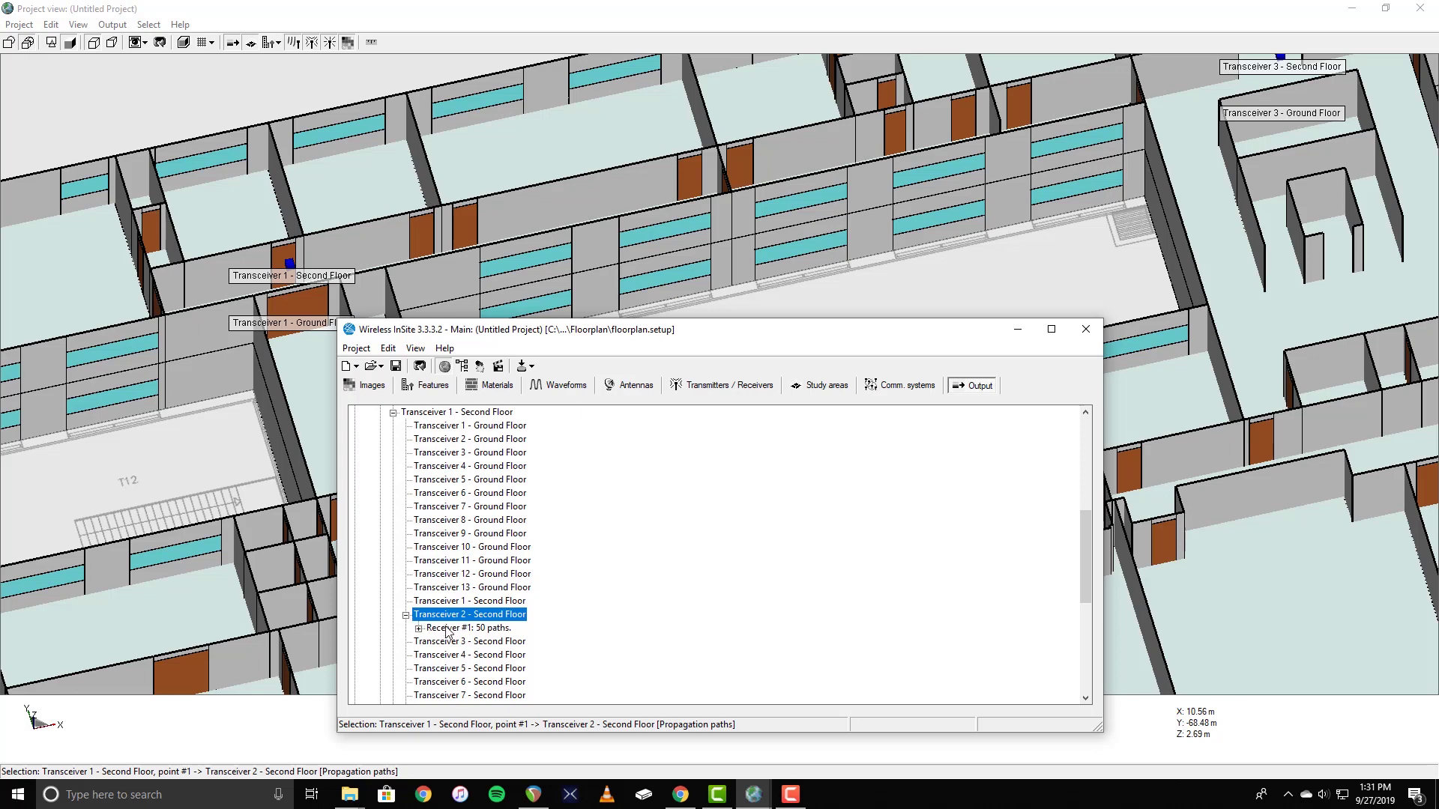
Draw all 50 Receiver #1 paths in the 3-D view and zoom onto them.
{"action": "right_click", "coordinate": [448, 629]}
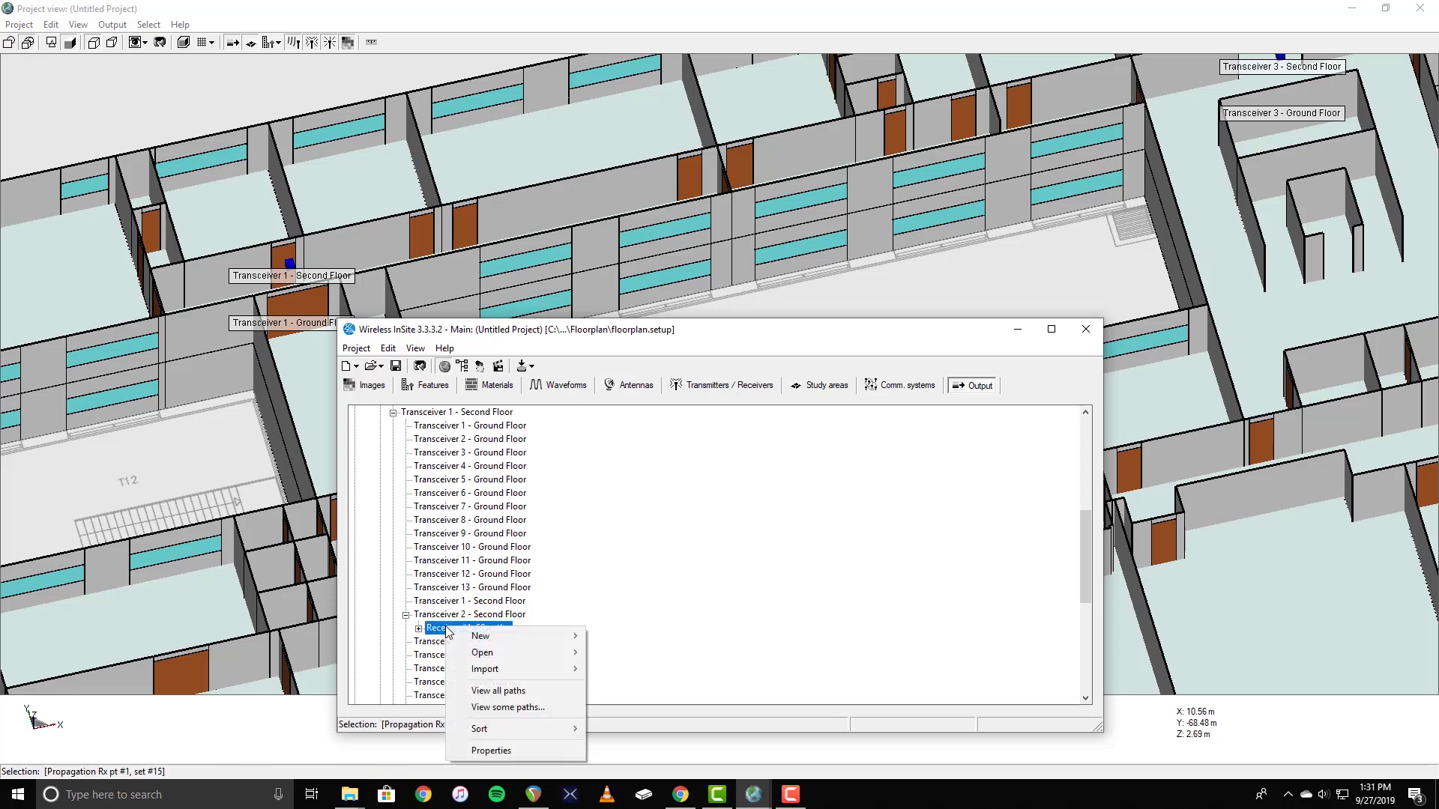
{"action": "left_click", "coordinate": [494, 693]}
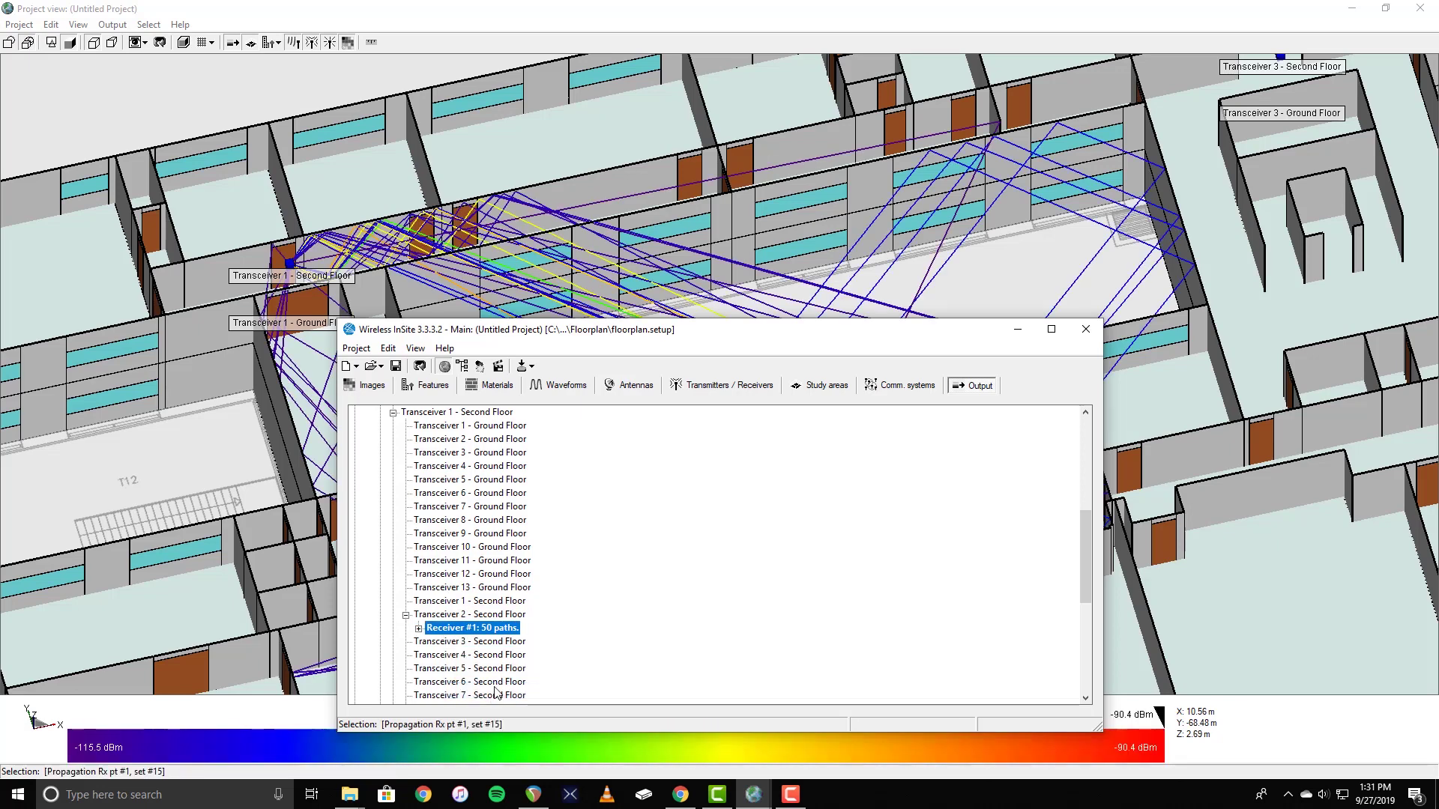
{"action": "left_click", "coordinate": [619, 183]}
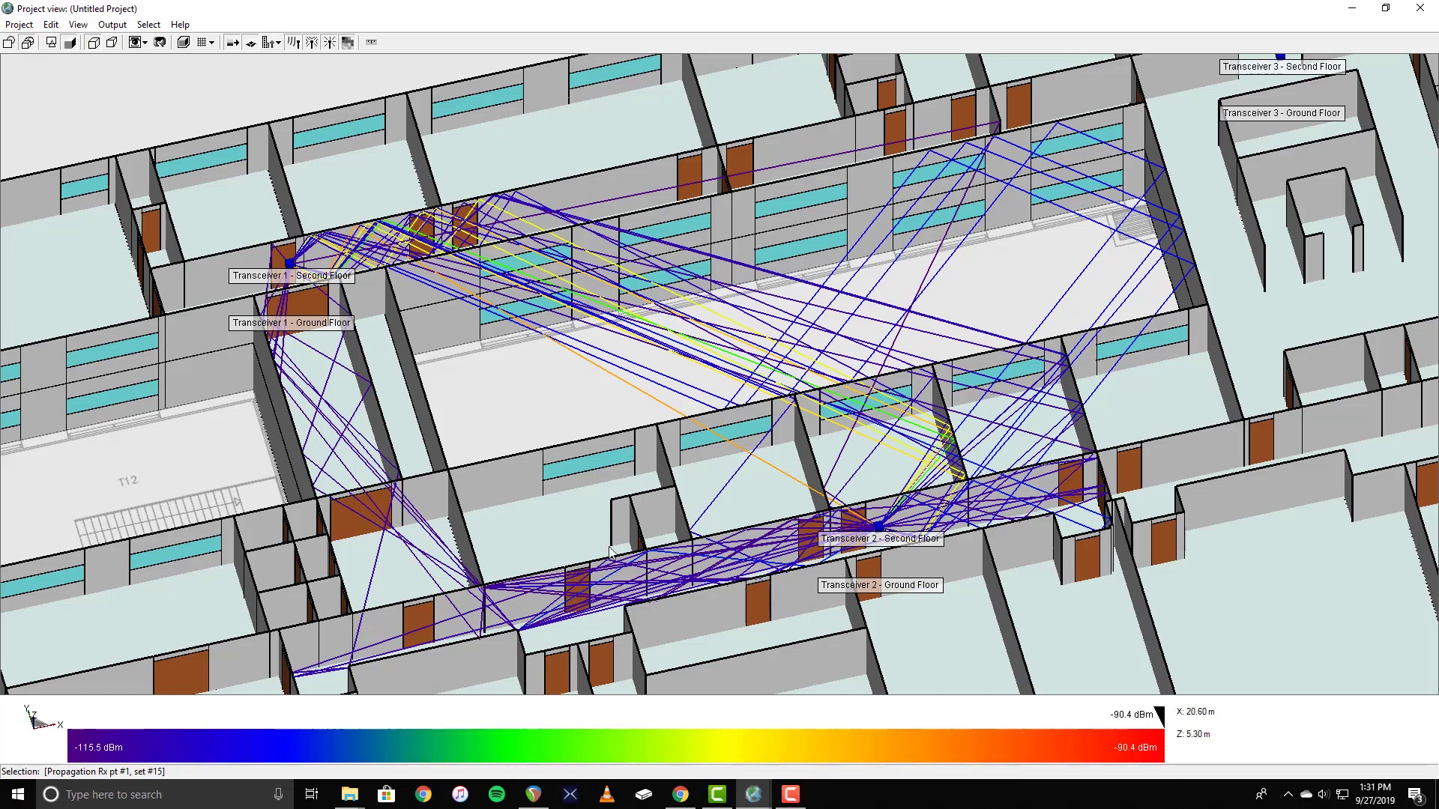
{"action": "mouse_move", "coordinate": [601, 519]}
{"action": "left_mouse_down"}
{"action": "mouse_move", "coordinate": [743, 501]}
{"action": "mouse_move", "coordinate": [803, 509]}
{"action": "mouse_move", "coordinate": [640, 533]}
{"action": "mouse_move", "coordinate": [608, 511]}
{"action": "left_mouse_up"}
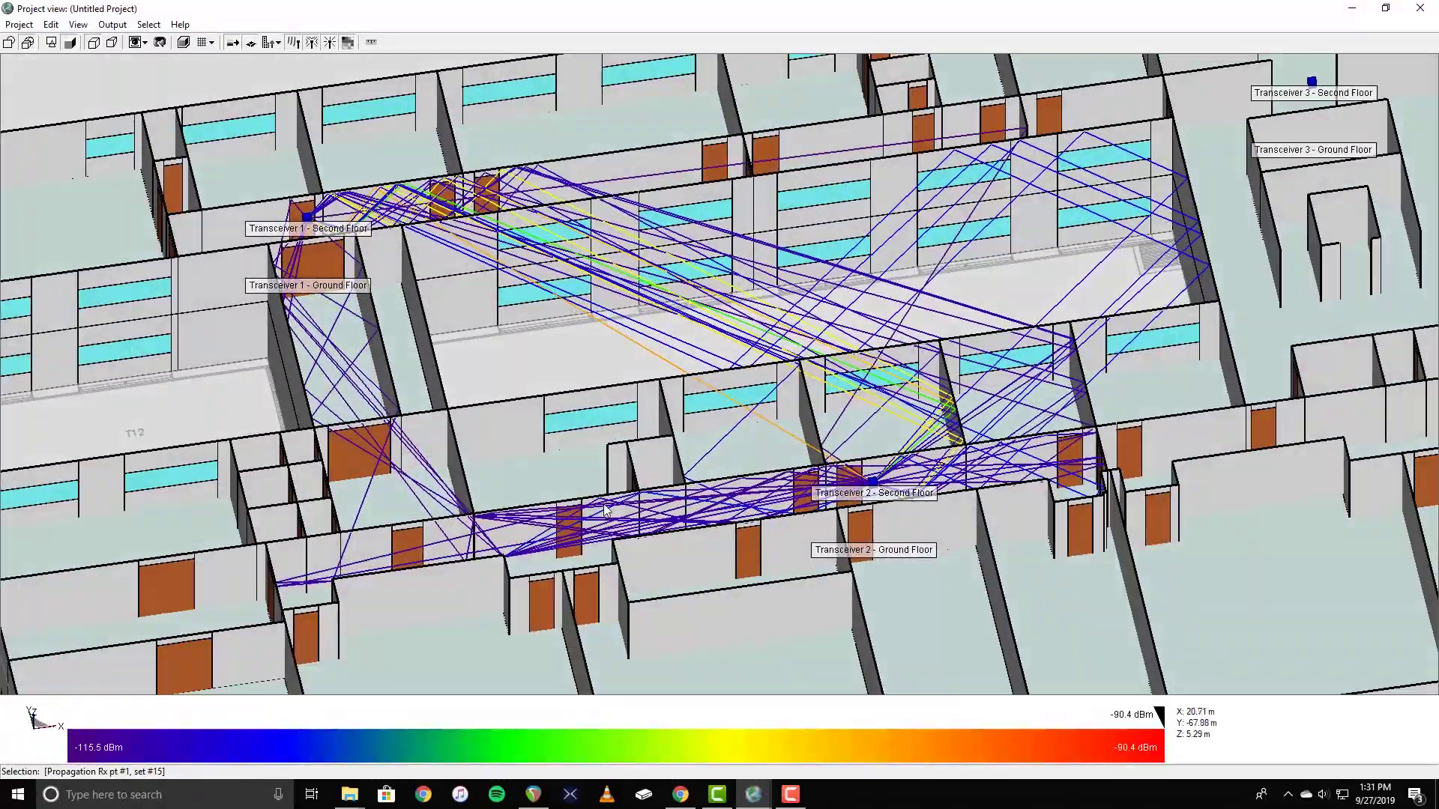